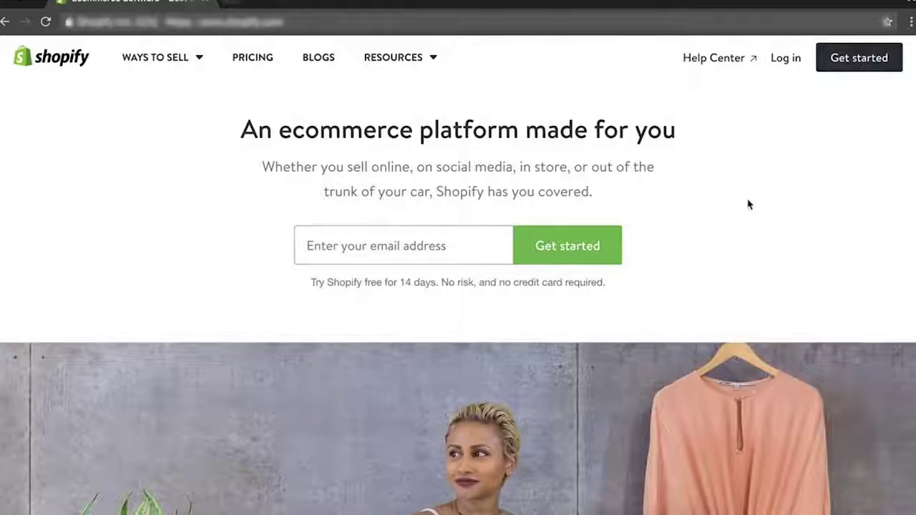
Fill the free-trial sign-up form with an email, password and store name 'thehappypitbull', then create the store.
left_click(862, 64)
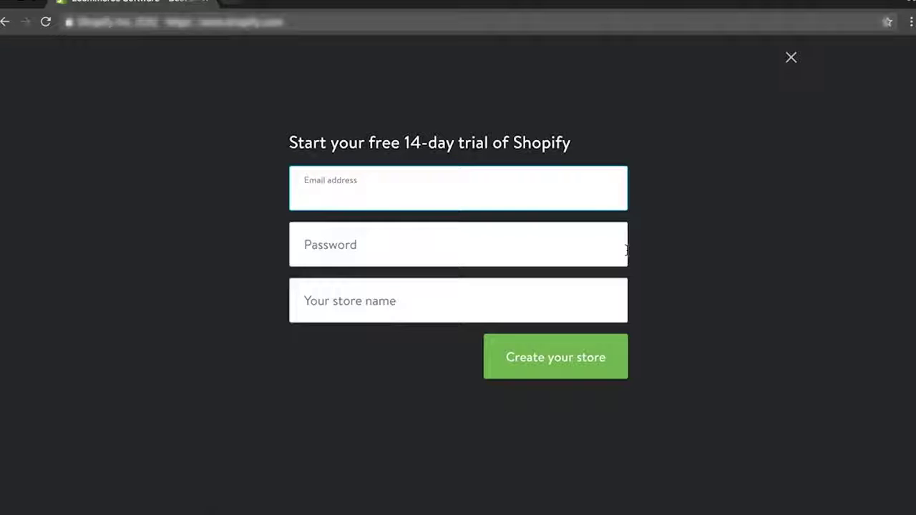
key("BackSpace")
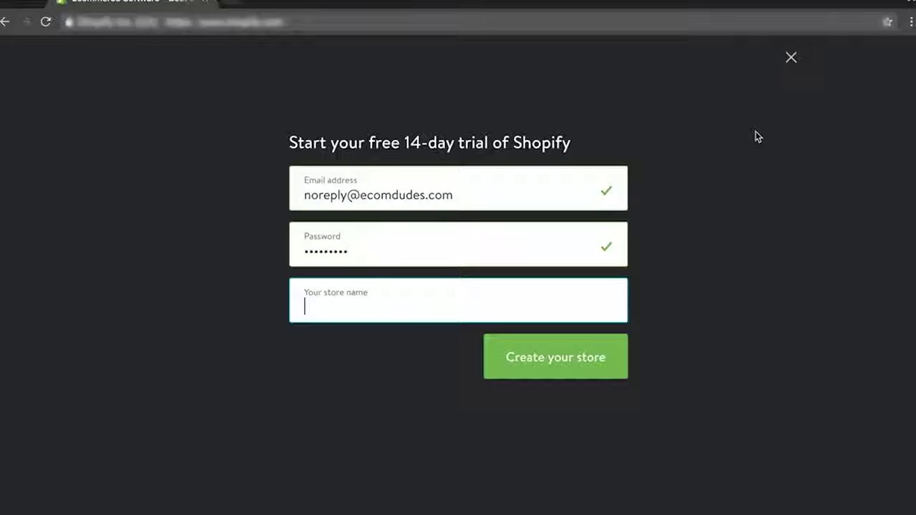
type("thehappy")
type("bull")
left_click(358, 308)
type("pit")
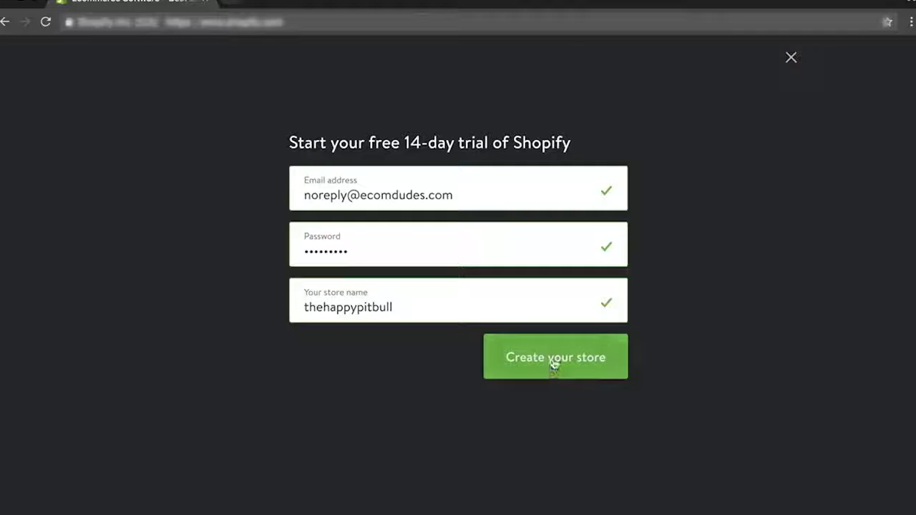
left_click(553, 361)
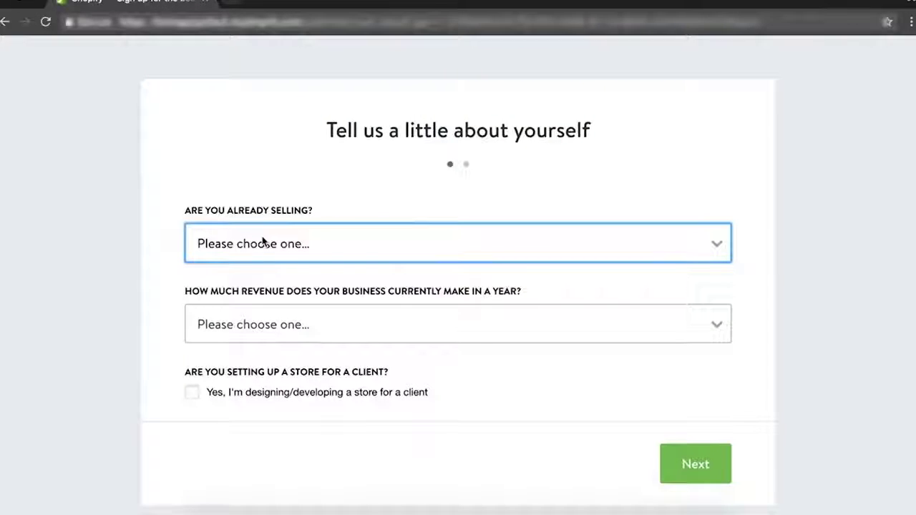
Get past the about-yourself questions, submit the business address form and enter the store admin.
left_click(677, 459)
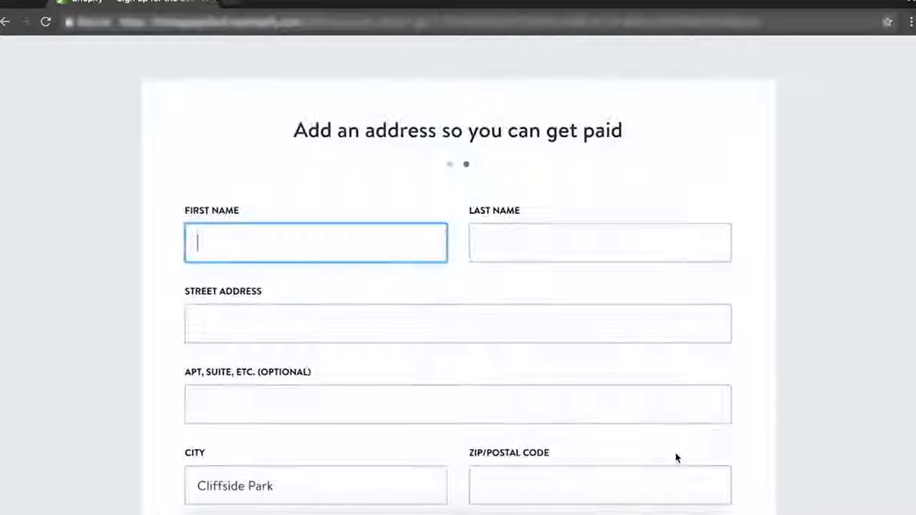
scroll(752, 81, "down", 2)
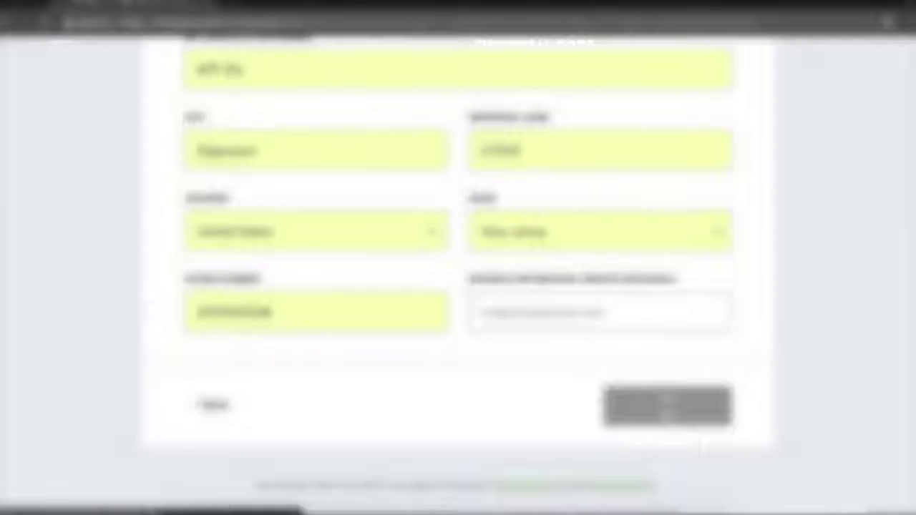
left_click(666, 410)
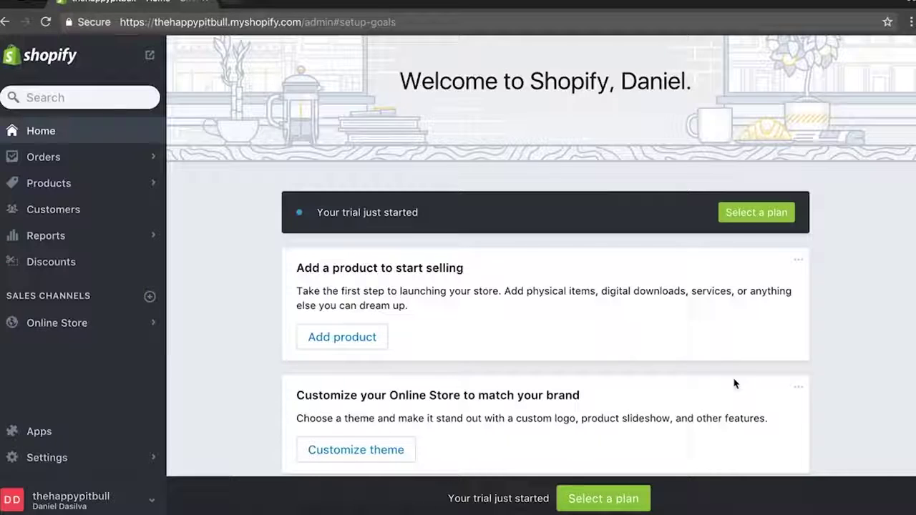
scroll(409, 260, "down", 10)
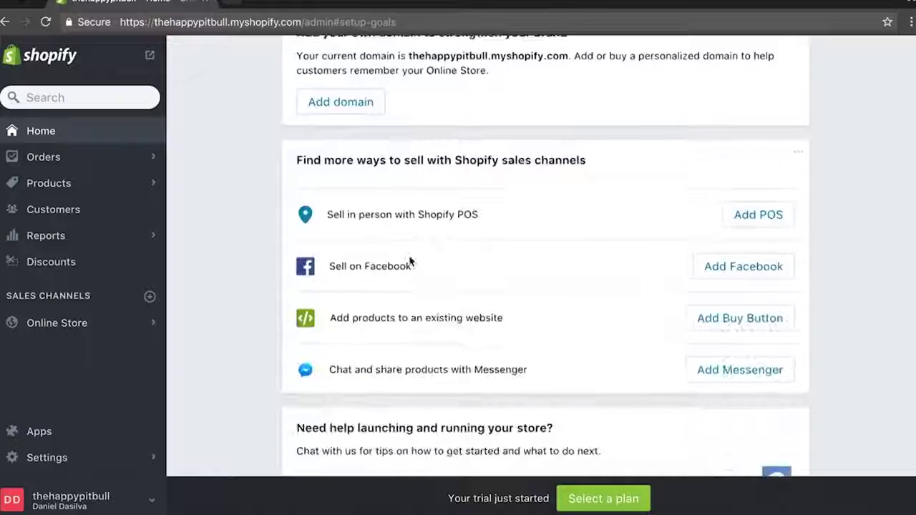
scroll(408, 259, "up", 12)
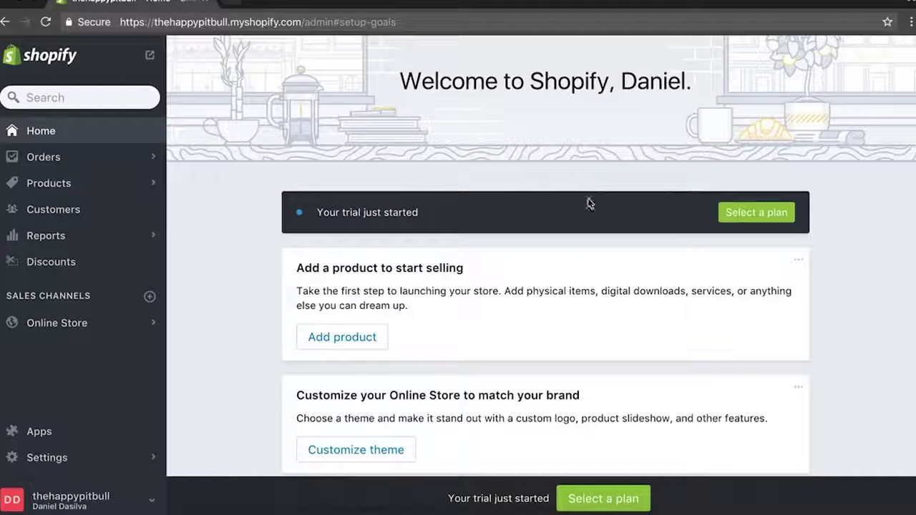
left_click_drag(322, 4, 485, 6)
left_click_drag(417, 97, 290, 294)
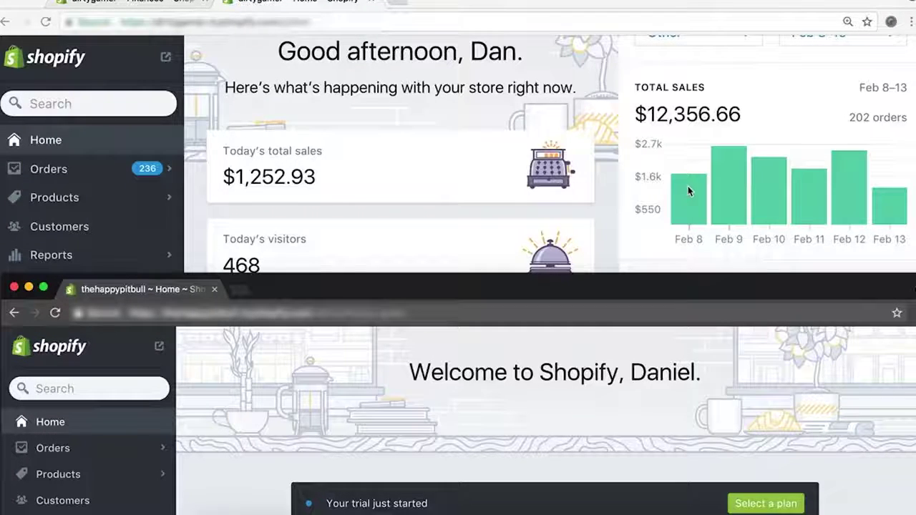
left_click_drag(320, 289, 309, 5)
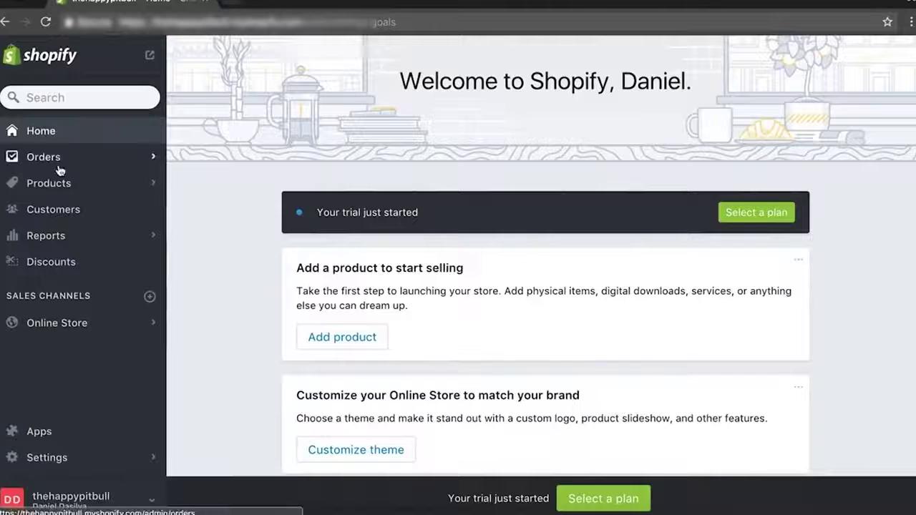
Browse Orders, Abandoned checkouts, the Products subpages (transfers, inventory, collections, gift cards) and Customers.
left_click(64, 161)
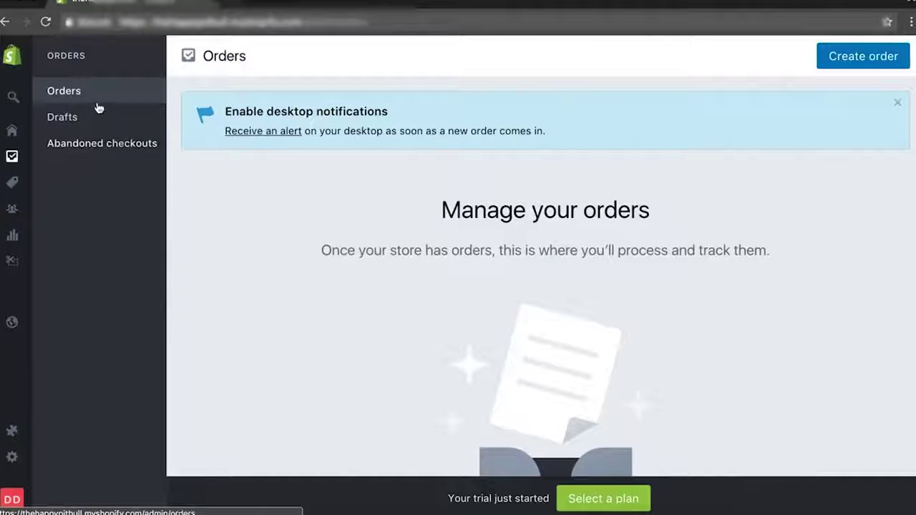
left_click(118, 145)
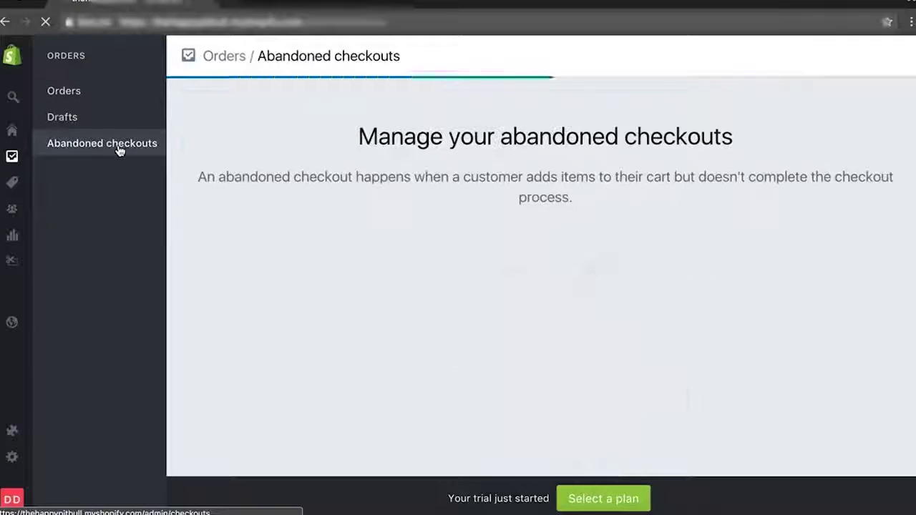
left_click(4, 187)
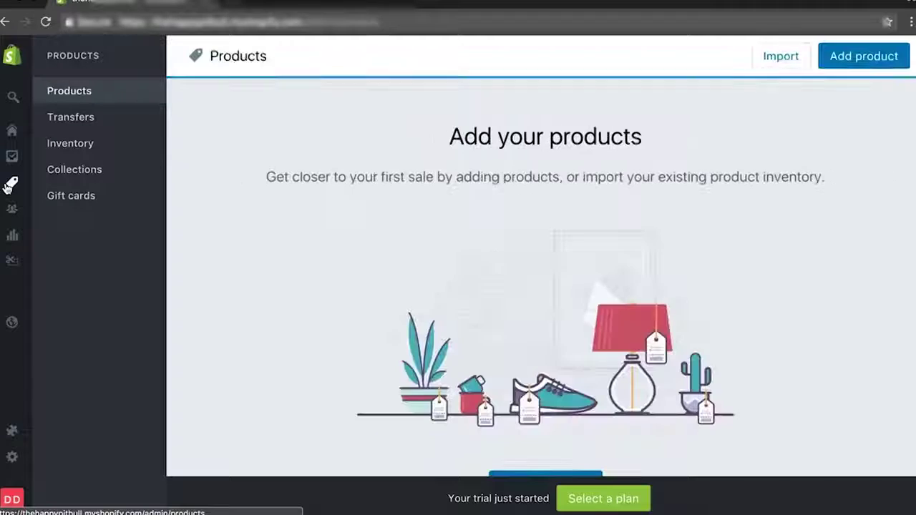
left_click(80, 118)
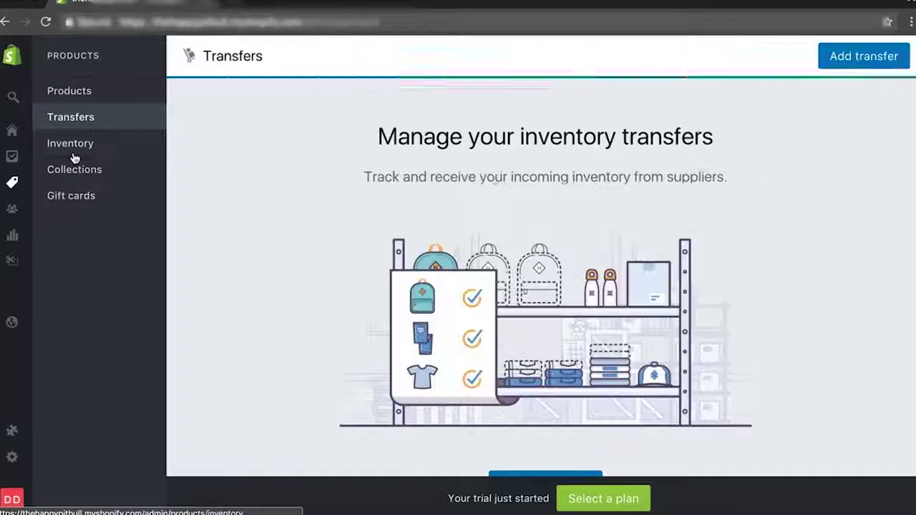
left_click(72, 147)
left_click(72, 172)
left_click(71, 196)
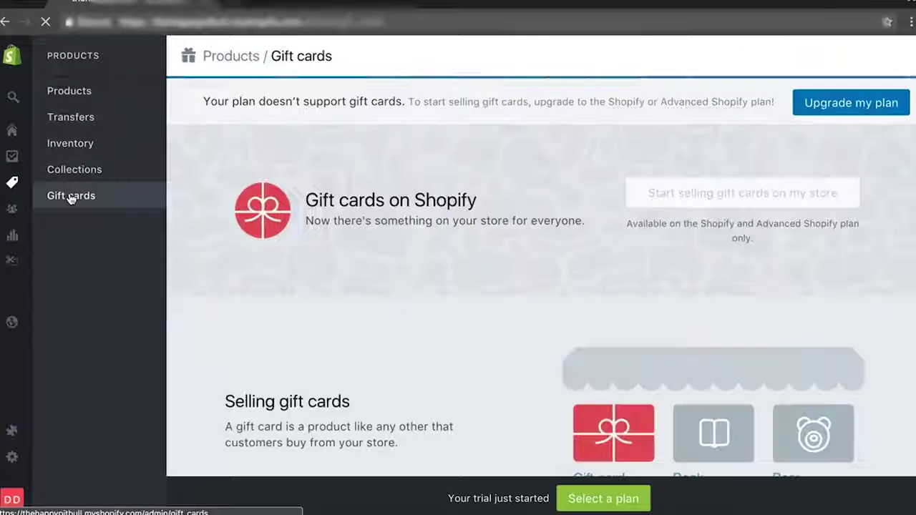
left_click(9, 212)
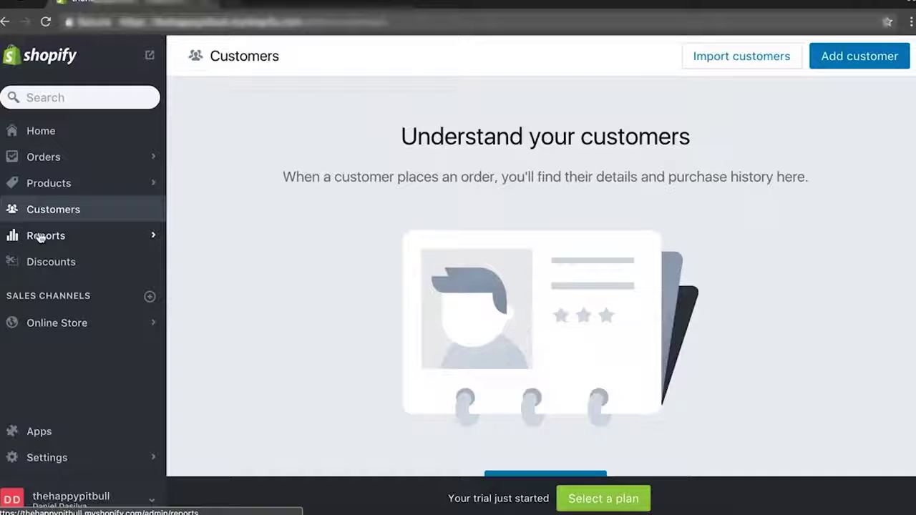
Look through Reports and the Online Store dashboard, then Discounts, ending on Online Store Themes.
left_click(37, 236)
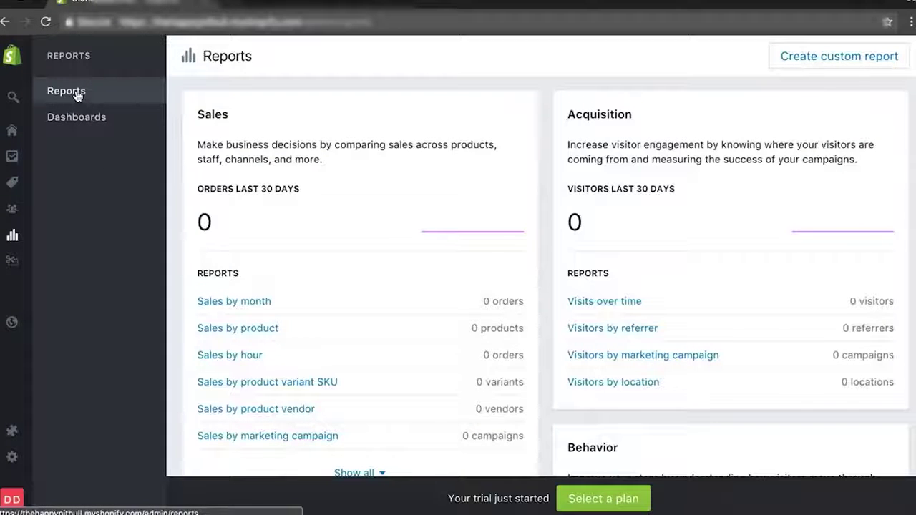
left_click(112, 117)
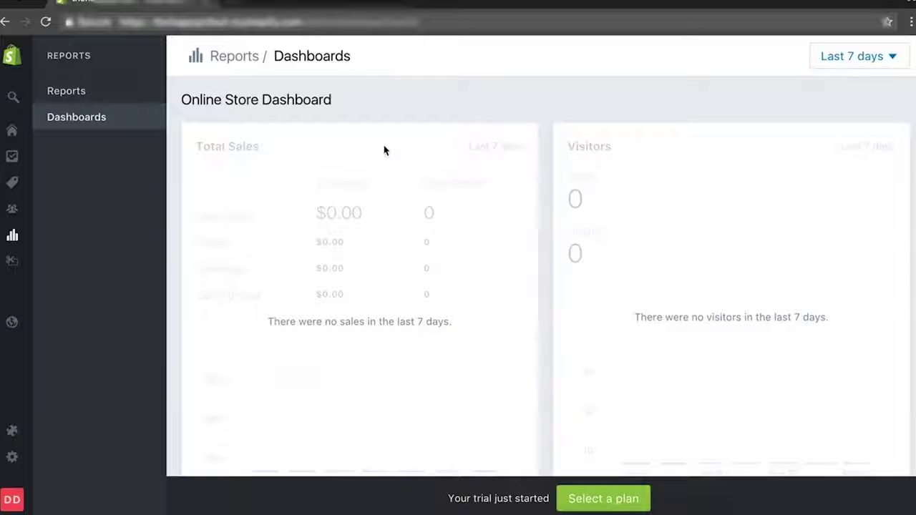
left_click_drag(181, 99, 330, 99)
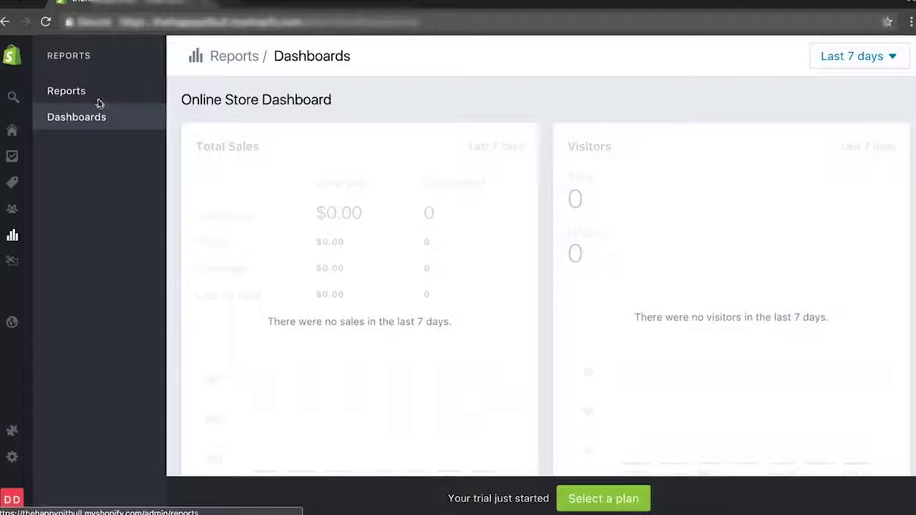
left_click(96, 98)
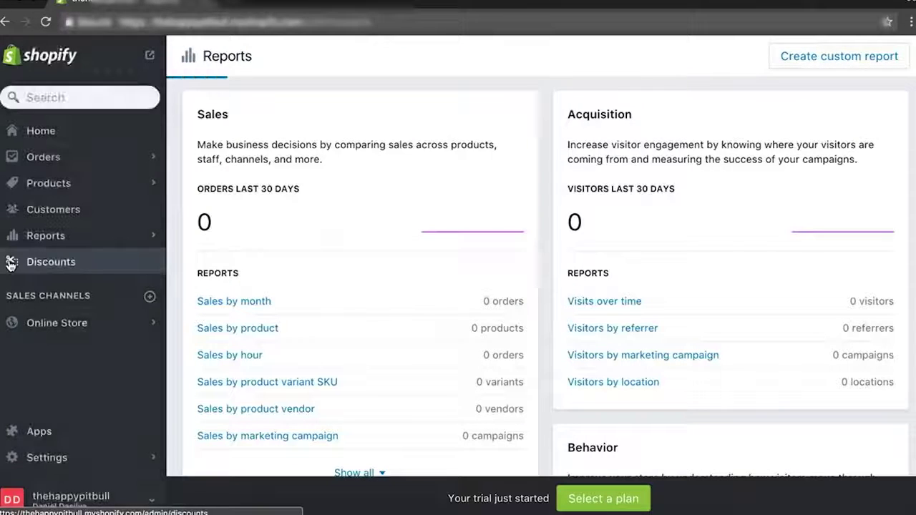
left_click(10, 262)
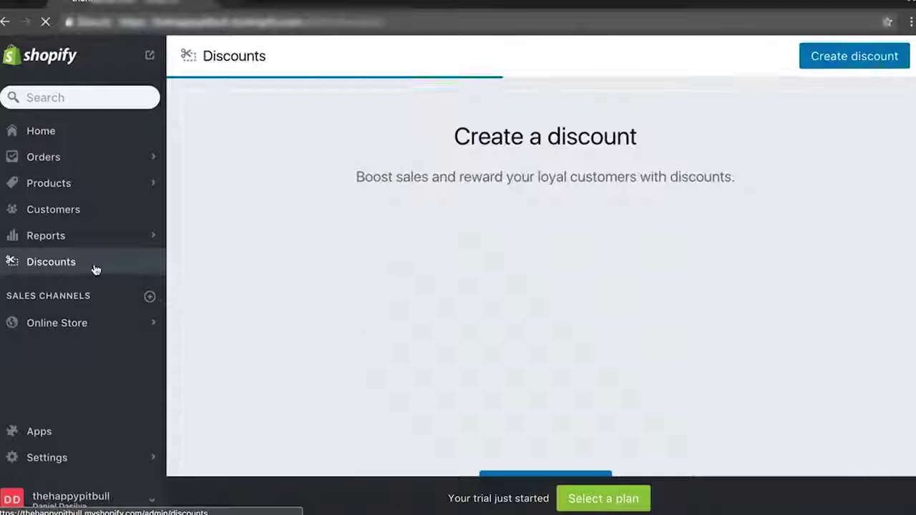
left_click(67, 324)
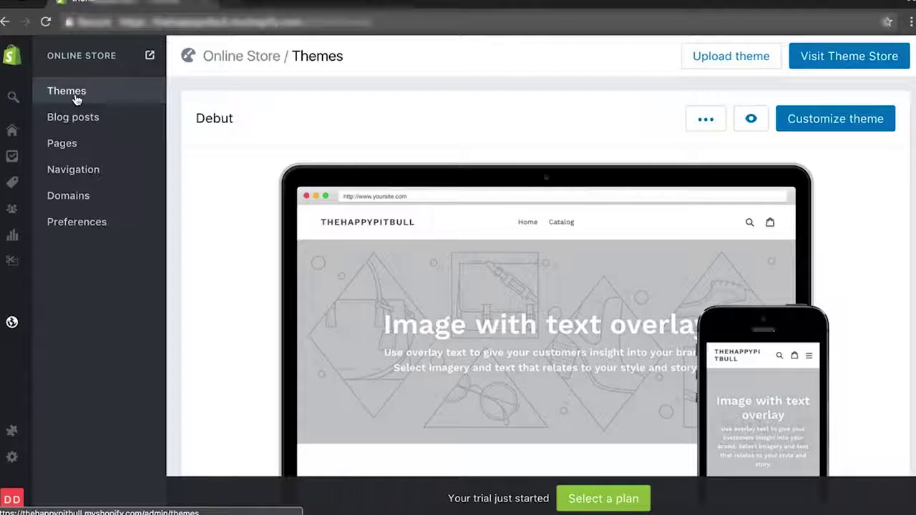
mouse_move(19, 351)
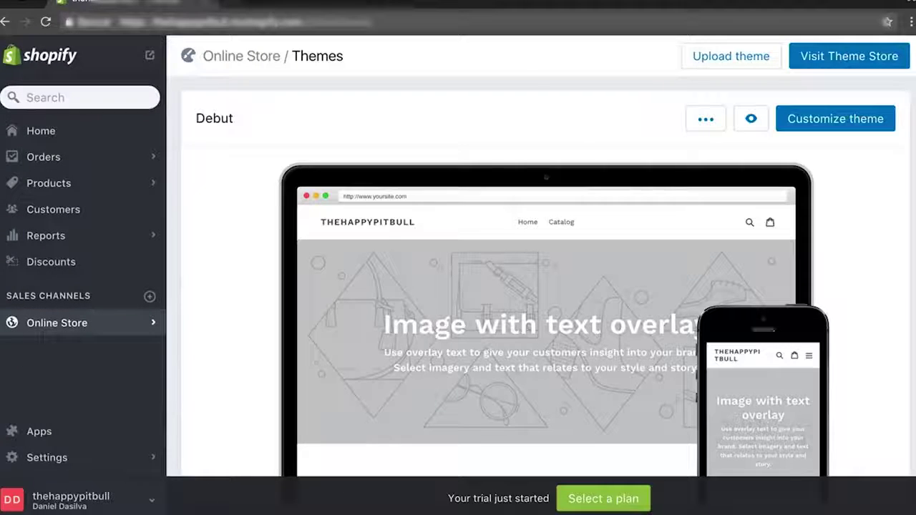
left_click(30, 433)
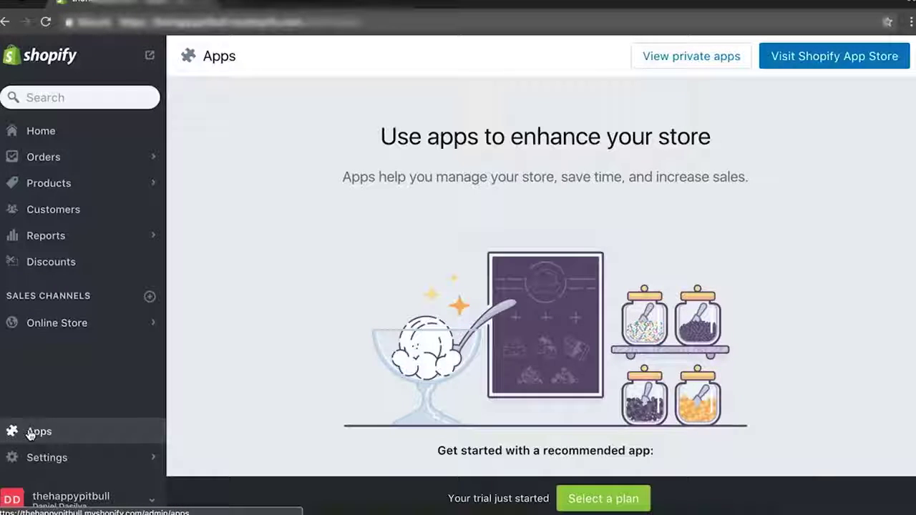
left_click(49, 445)
left_click(49, 459)
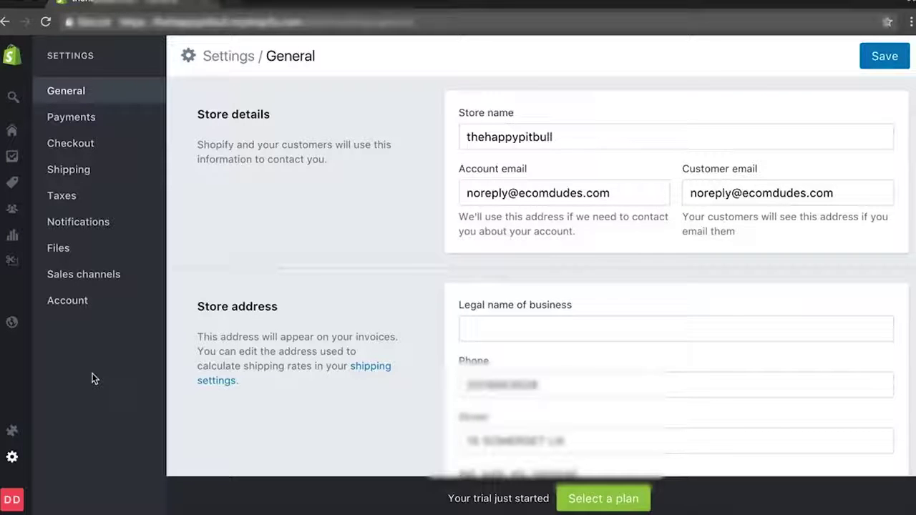
left_click(96, 276)
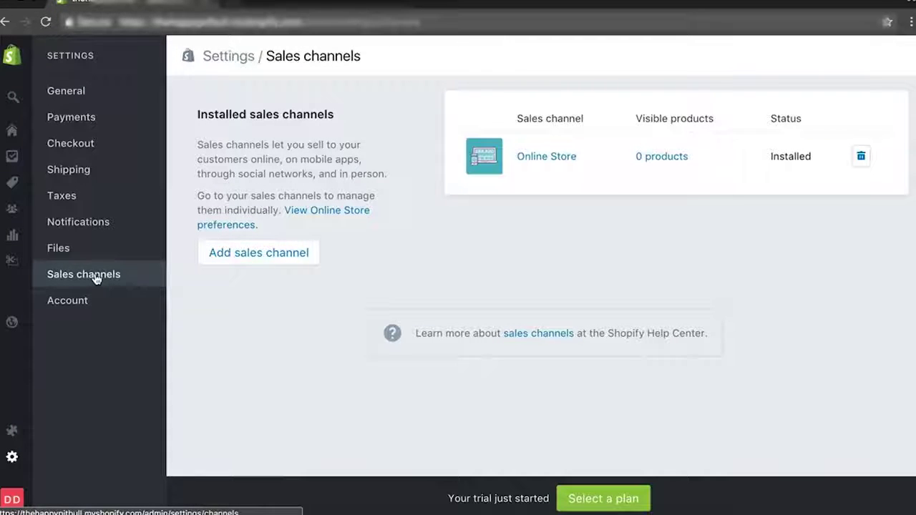
left_click(76, 301)
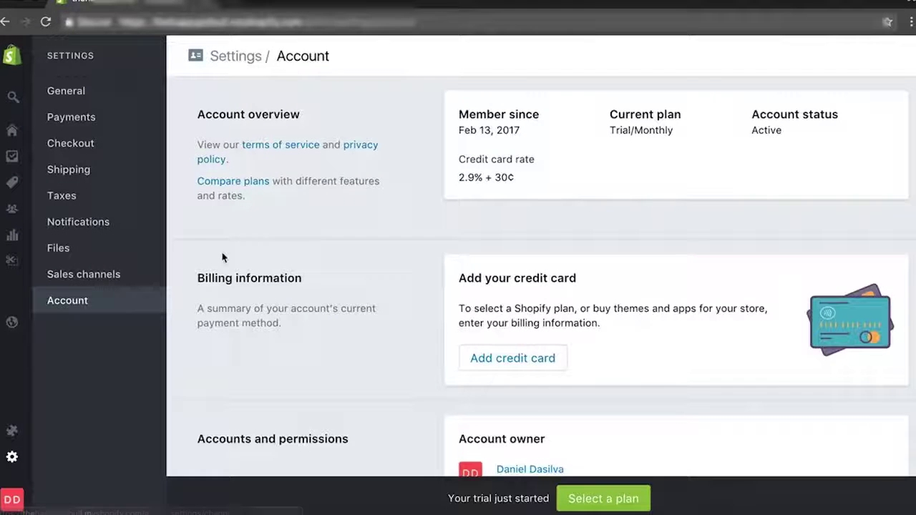
scroll(222, 256, "down", 3)
scroll(222, 256, "up", 3)
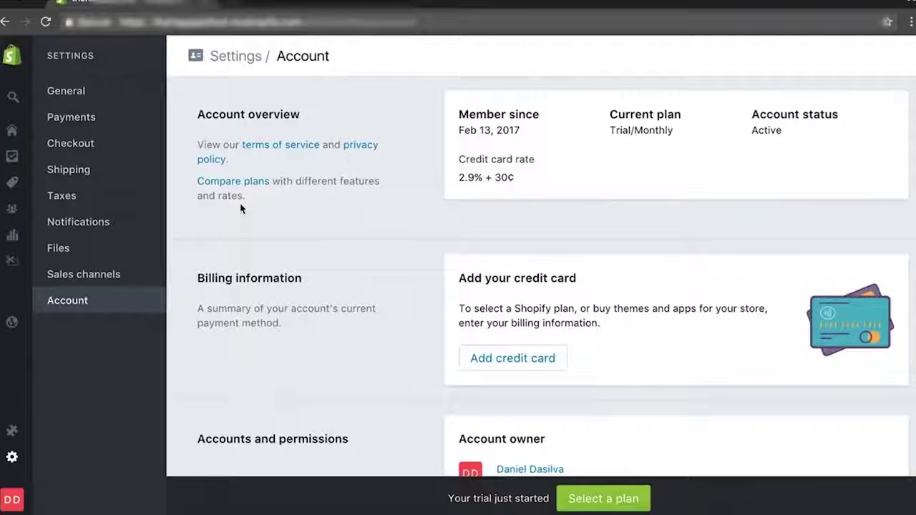
left_click(13, 99)
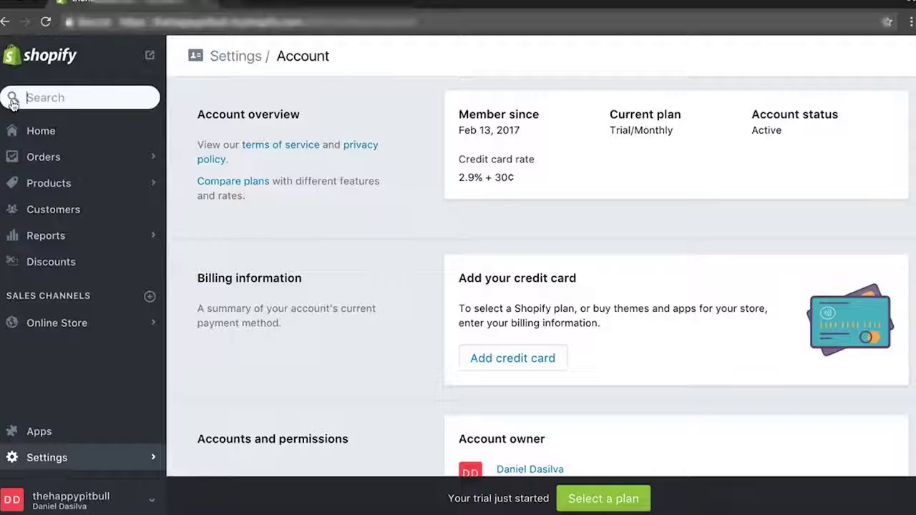
left_click(51, 323)
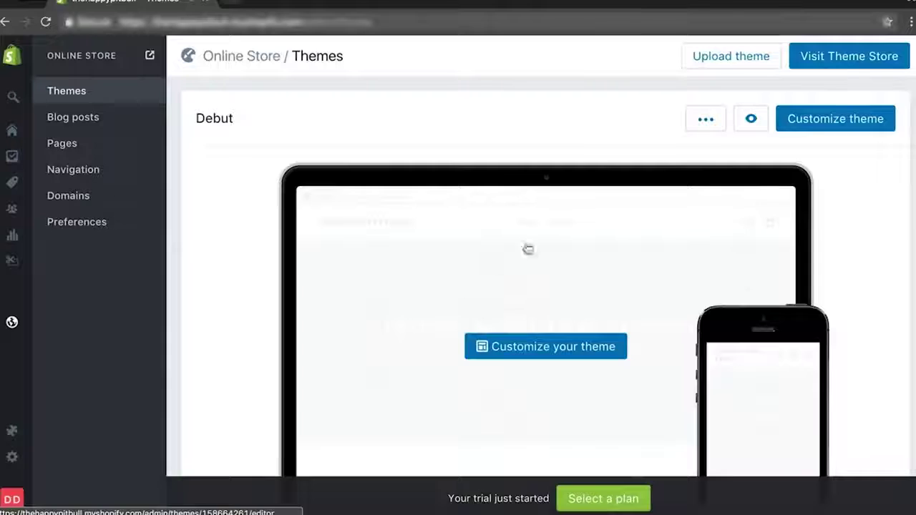
In the Theme Store, filter to free themes and open the Boundless theme page.
left_click(825, 56)
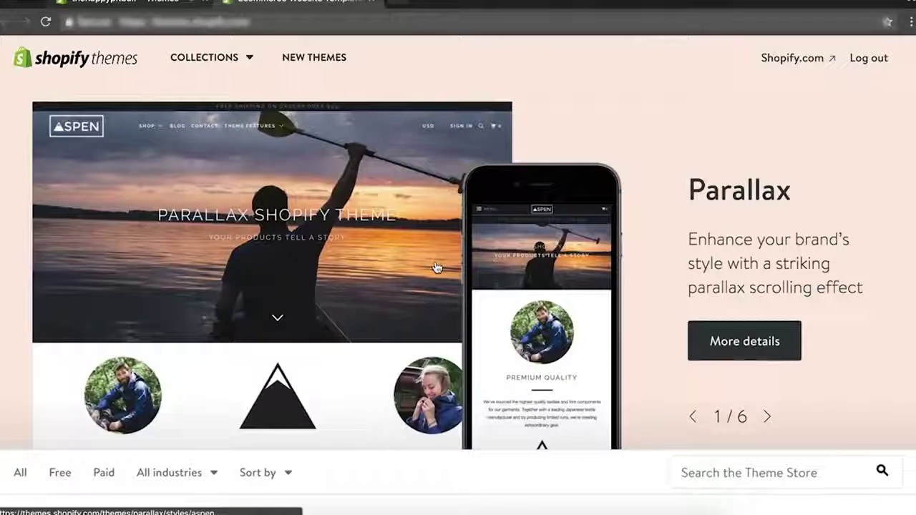
scroll(258, 208, "down", 3)
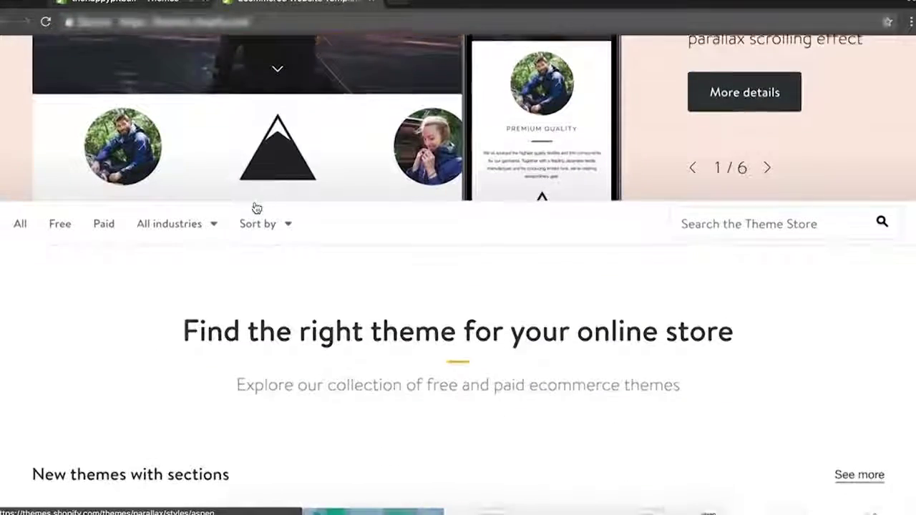
left_click(164, 202)
scroll(312, 209, "up", 1)
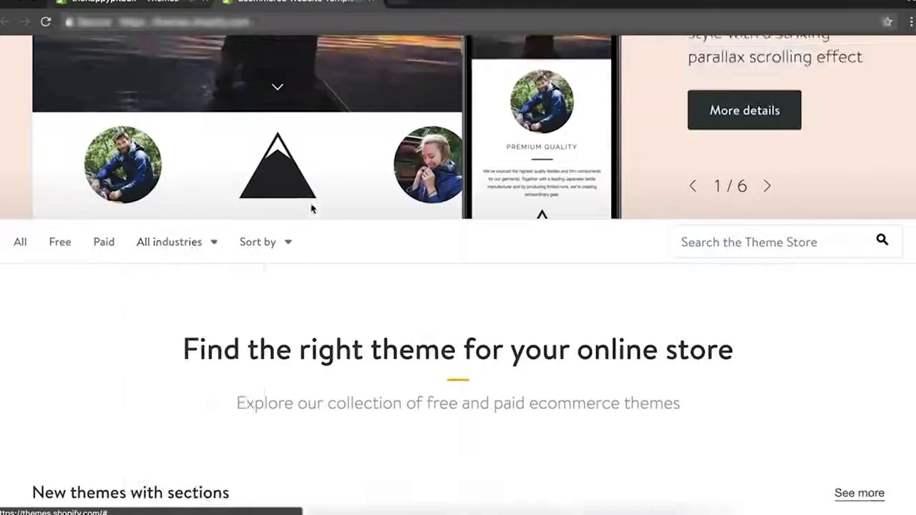
scroll(313, 209, "up", 3)
scroll(213, 255, "down", 2)
left_click(60, 299)
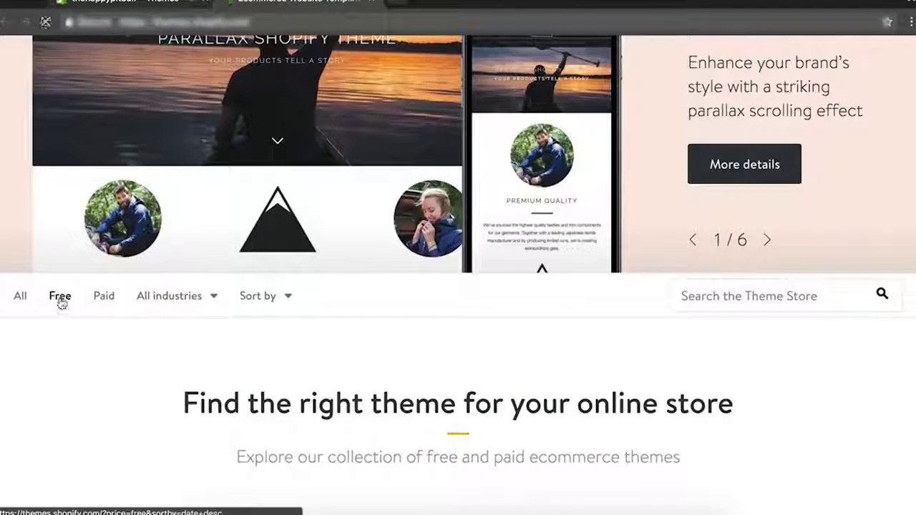
scroll(487, 364, "down", 4)
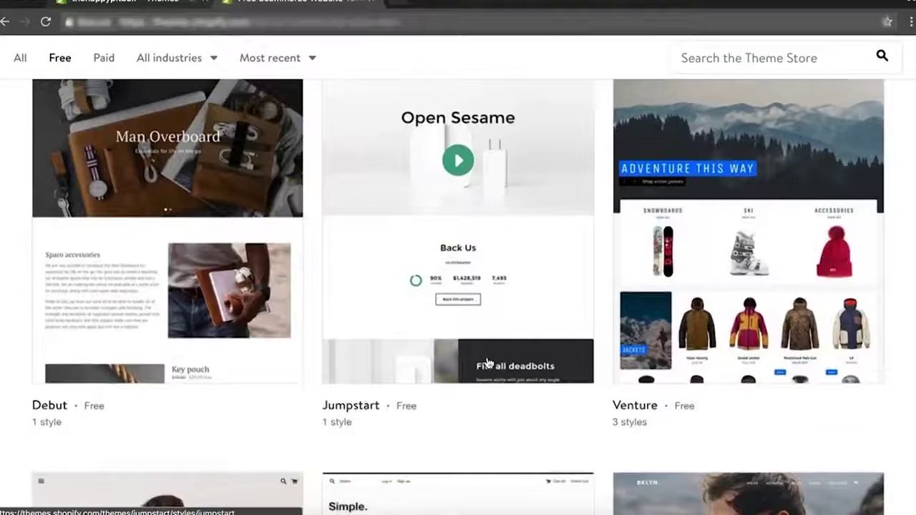
scroll(395, 384, "down", 4)
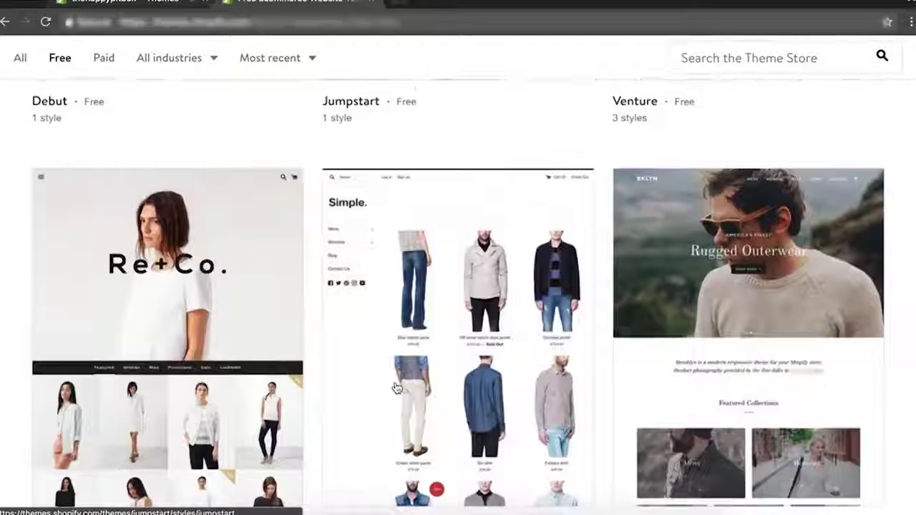
scroll(396, 387, "down", 3)
scroll(431, 342, "down", 4)
scroll(168, 157, "up", 5)
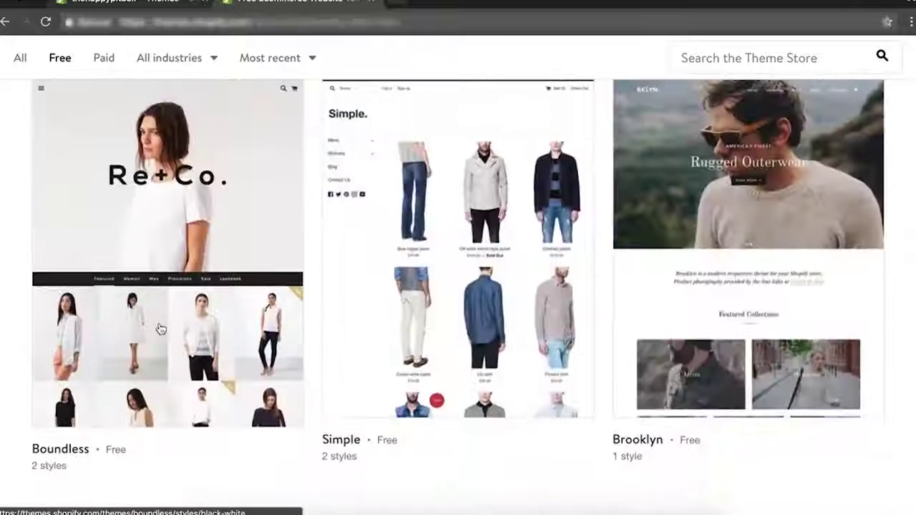
left_click(174, 220)
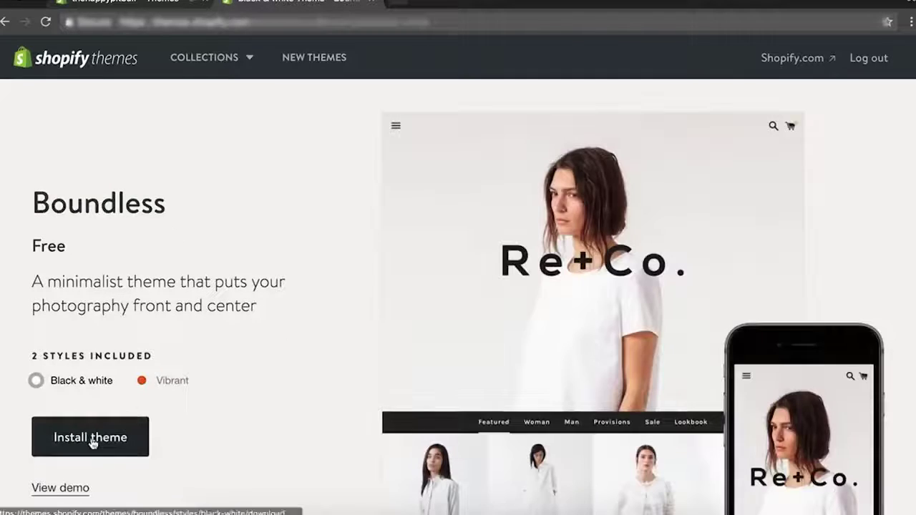
Begin installing the Boundless theme, retrying the install from its page.
left_click(92, 444)
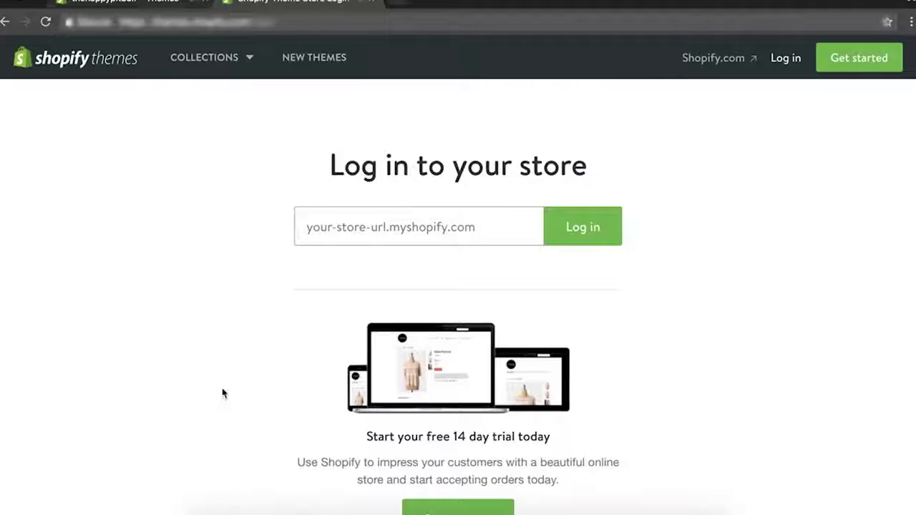
left_click(144, 3)
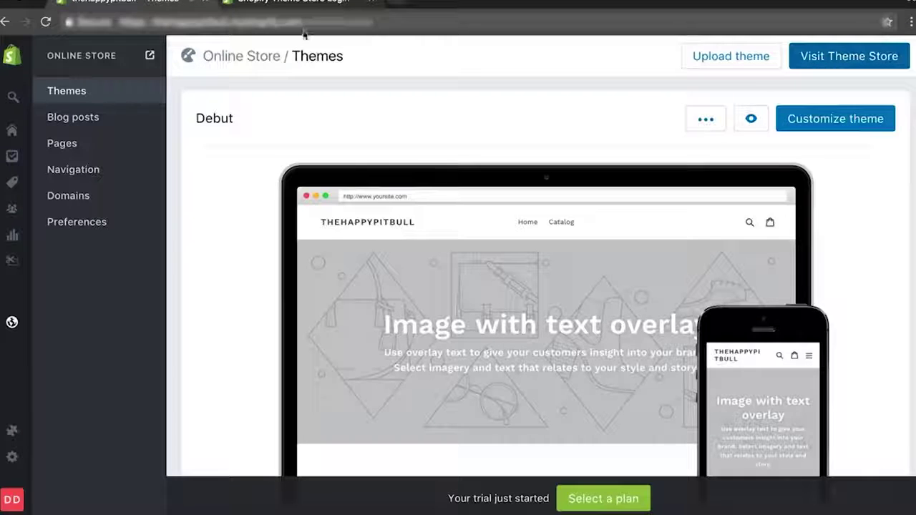
left_click(308, 6)
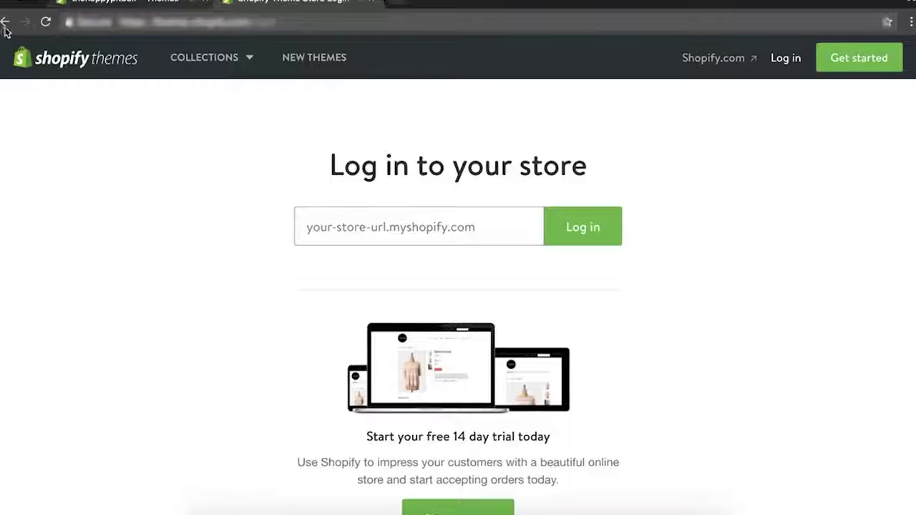
left_click(5, 23)
scroll(353, 420, "down", 3)
scroll(352, 395, "up", 3)
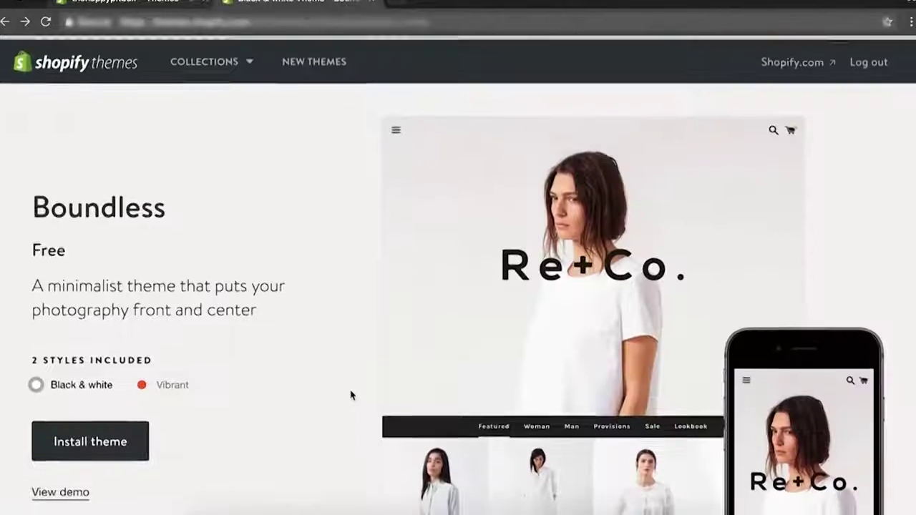
left_click(103, 439)
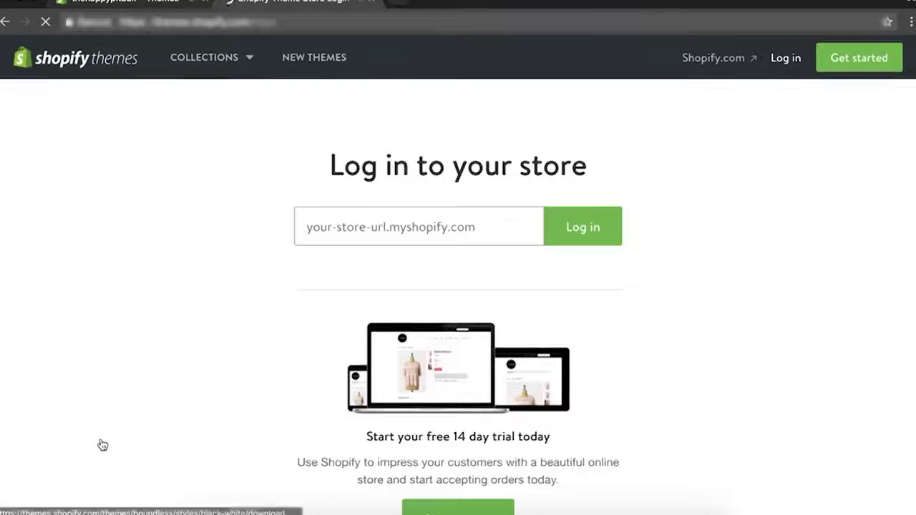
Log in with the copied store address, publish Boundless as the live theme, and open Theme Manager.
left_click(419, 227)
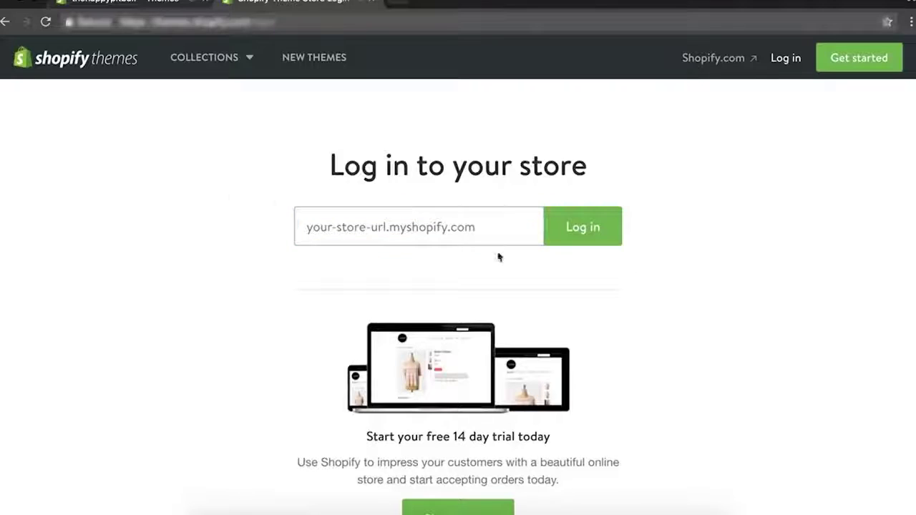
left_click(136, 4)
left_click_drag(302, 21, 154, 21)
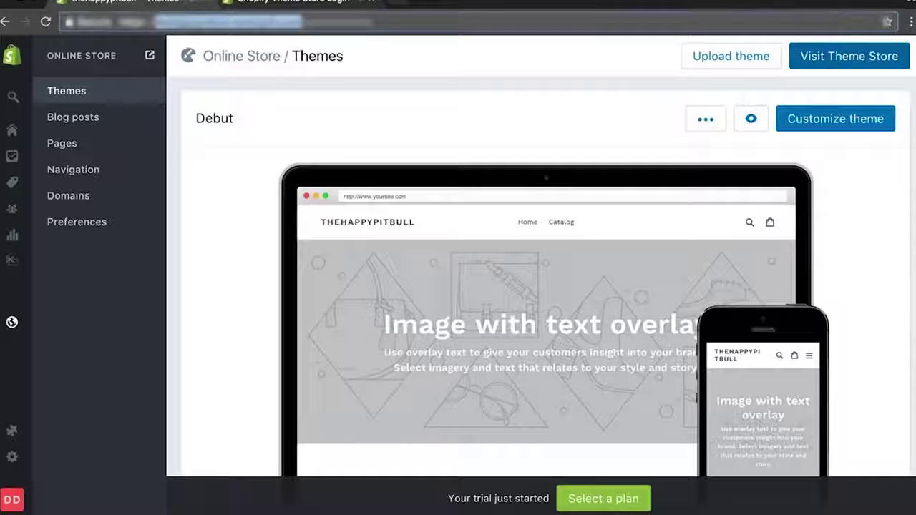
left_click(302, 10)
left_click(380, 227)
type("thehappypitbull.myshopify.com")
left_click(601, 244)
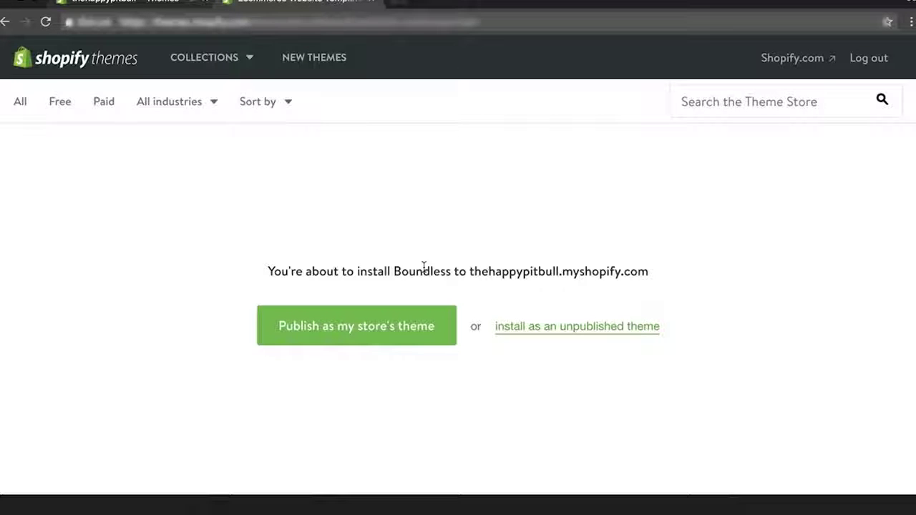
left_click(356, 334)
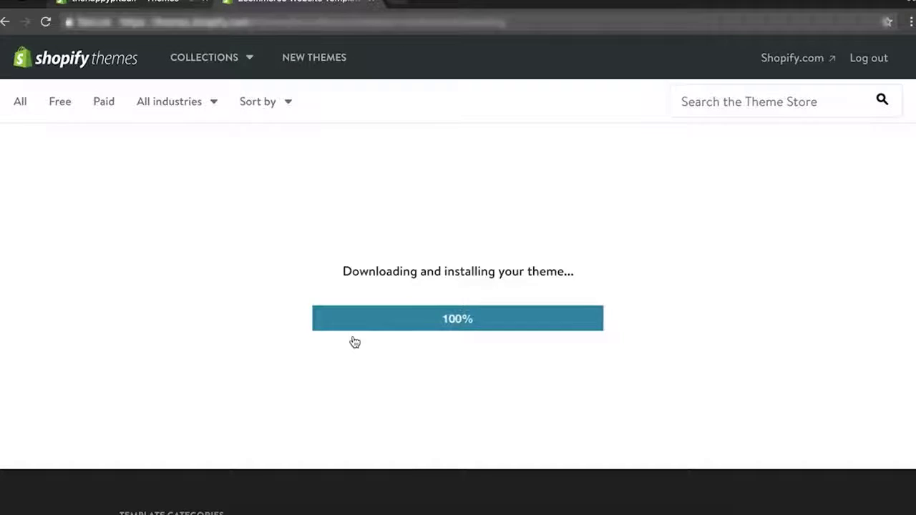
left_click(440, 341)
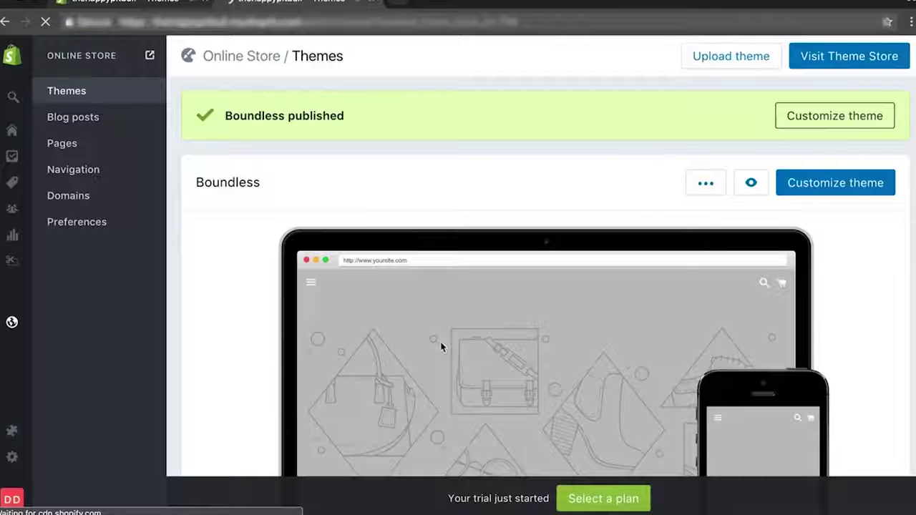
Open the Boundless theme editor and browse its sections and general settings.
left_click(863, 192)
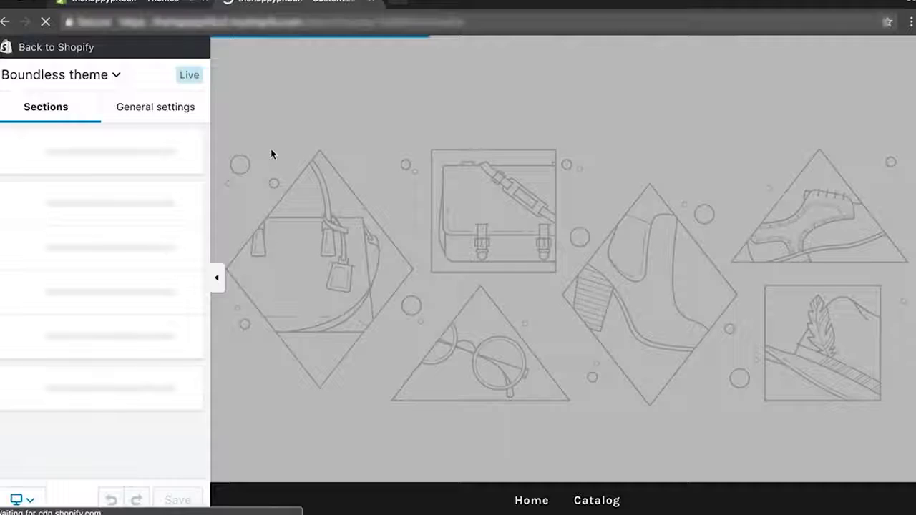
scroll(628, 248, "down", 10)
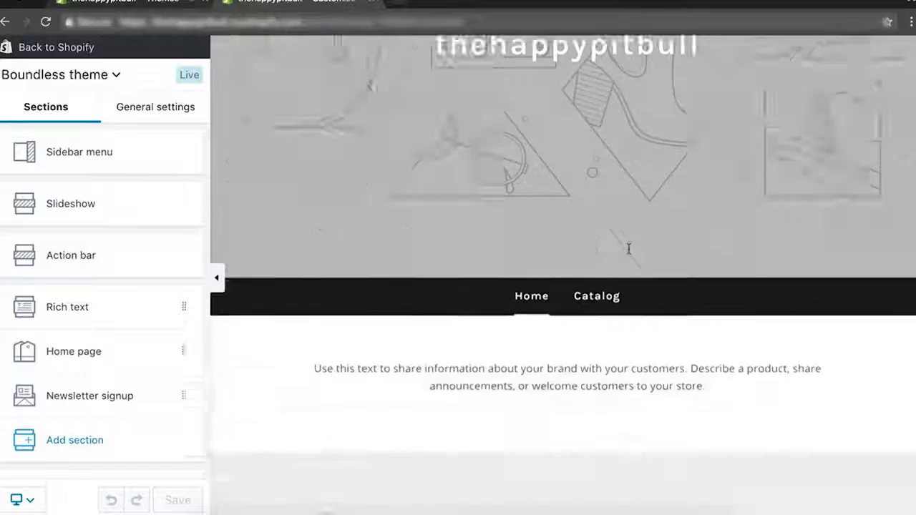
scroll(630, 255, "up", 10)
scroll(630, 254, "down", 1)
scroll(630, 254, "down", 15)
scroll(630, 256, "up", 15)
scroll(630, 255, "down", 2)
scroll(630, 256, "up", 3)
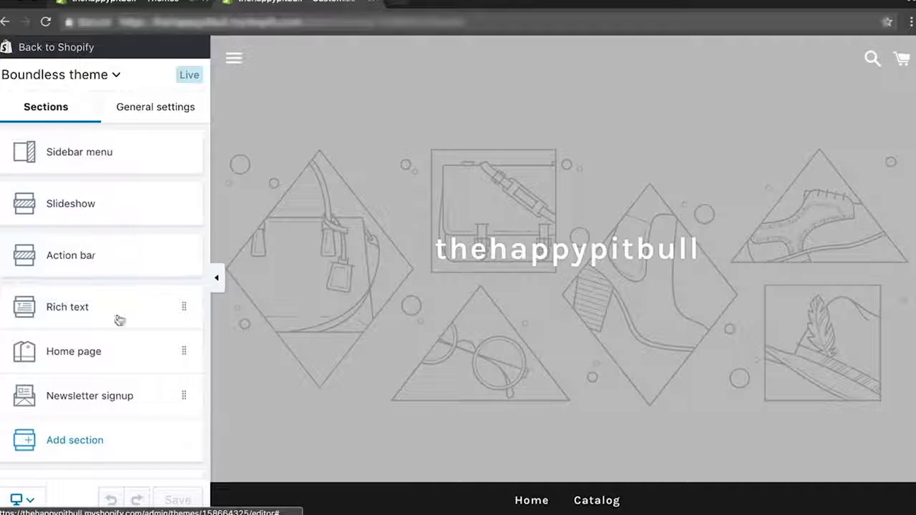
scroll(110, 366, "down", 2)
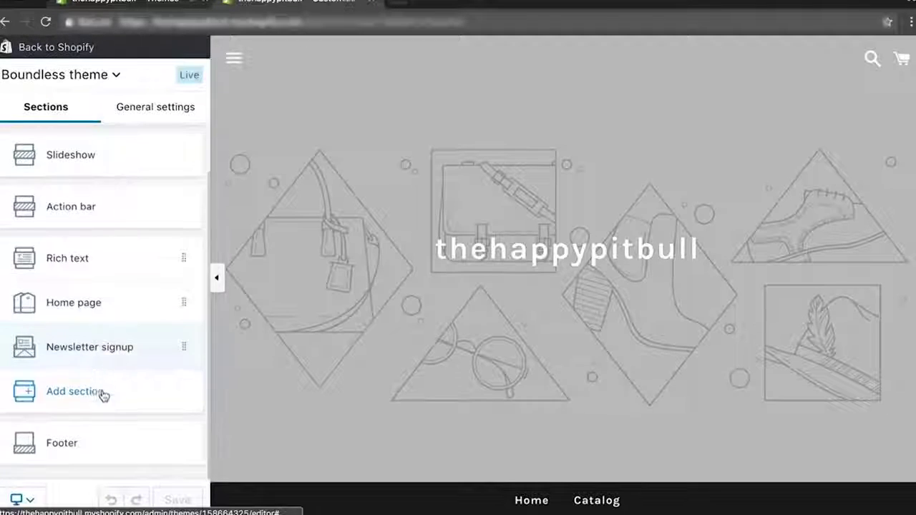
left_click(132, 102)
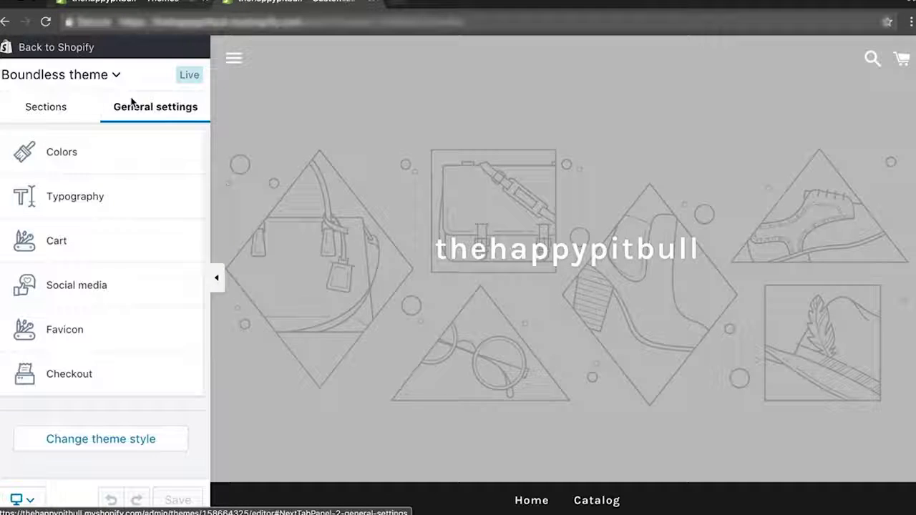
left_click(42, 109)
scroll(611, 344, "down", 5)
scroll(611, 344, "down", 5)
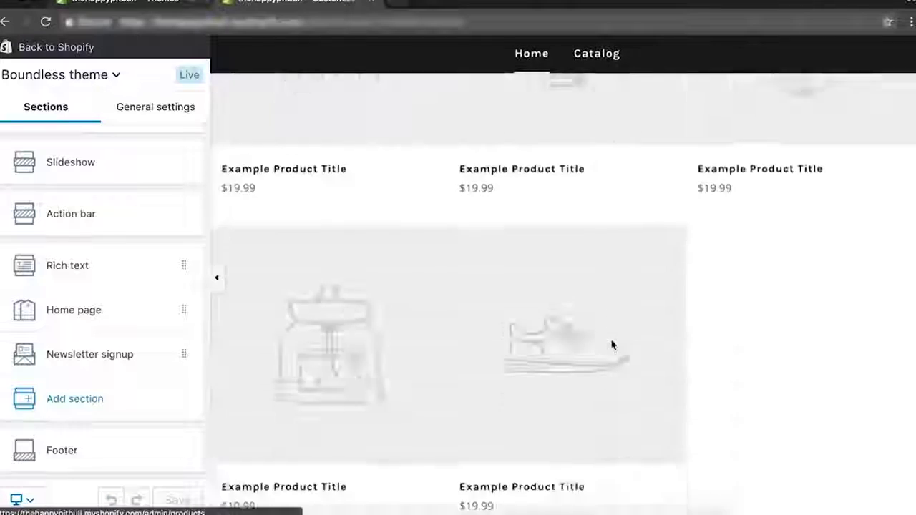
left_click(153, 114)
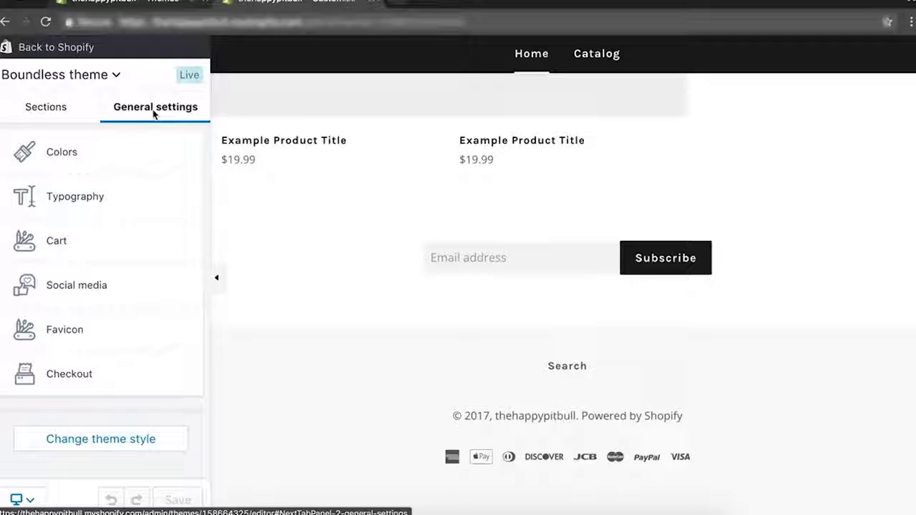
Open the theme's Checkout settings and follow the link to the admin checkout settings.
left_click(71, 390)
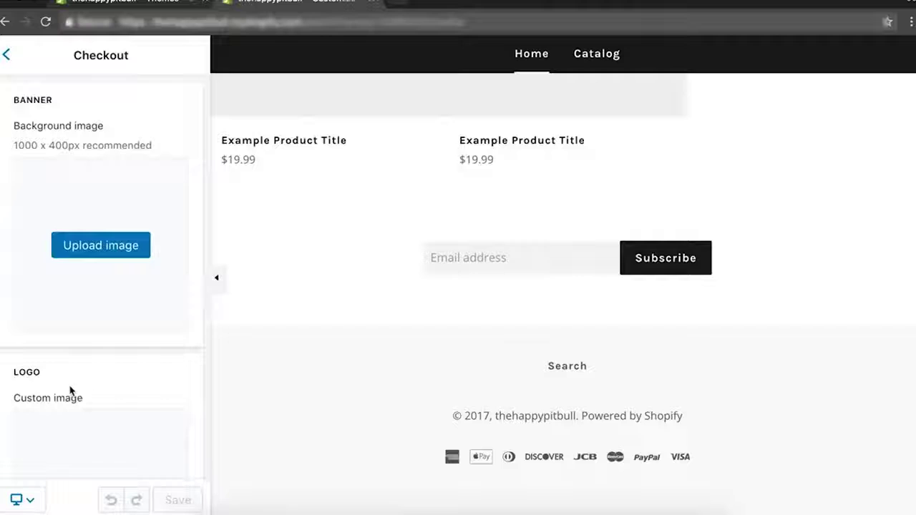
scroll(88, 321, "down", 7)
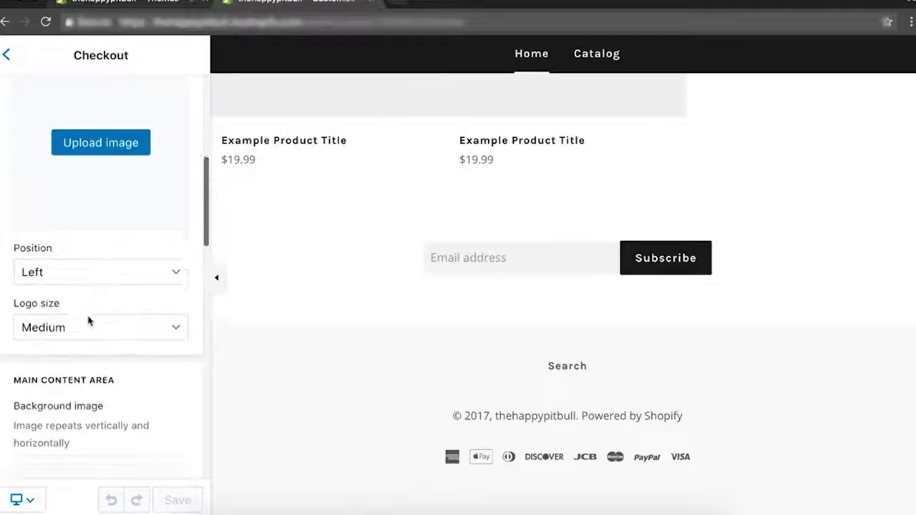
scroll(88, 321, "down", 7)
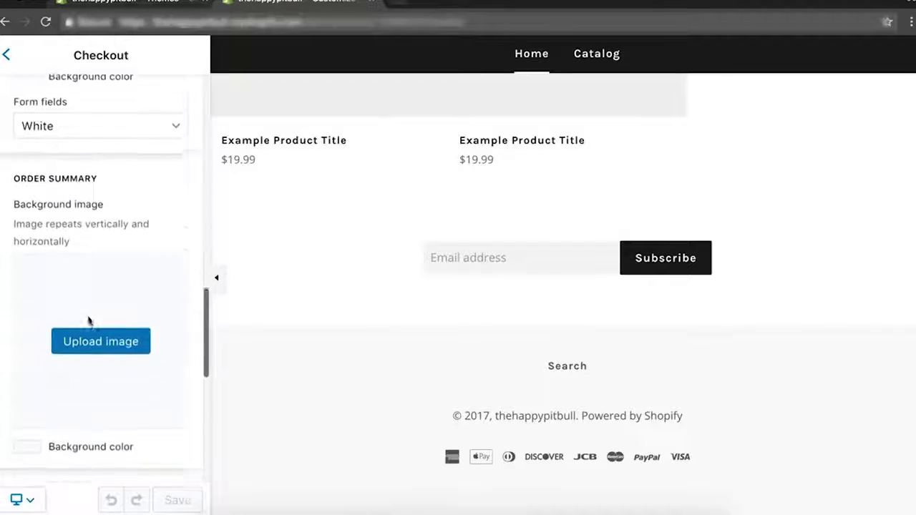
scroll(89, 321, "down", 6)
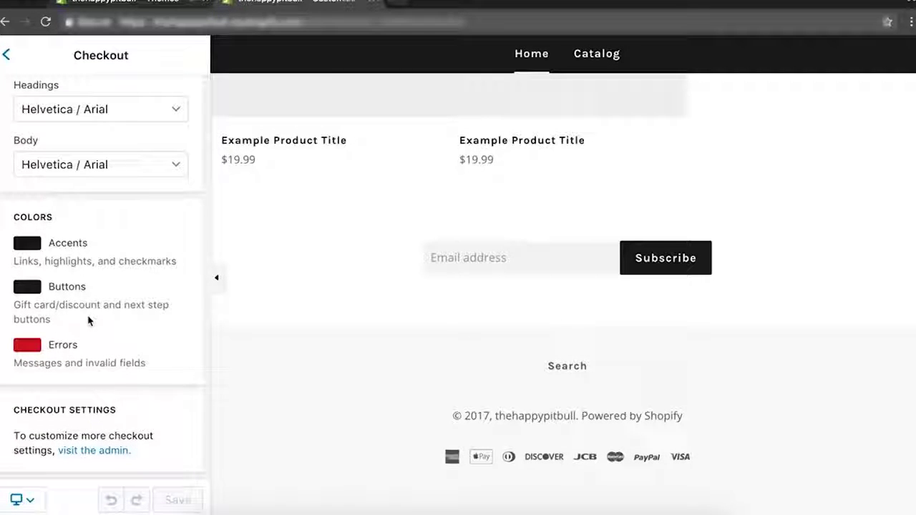
left_click(112, 451)
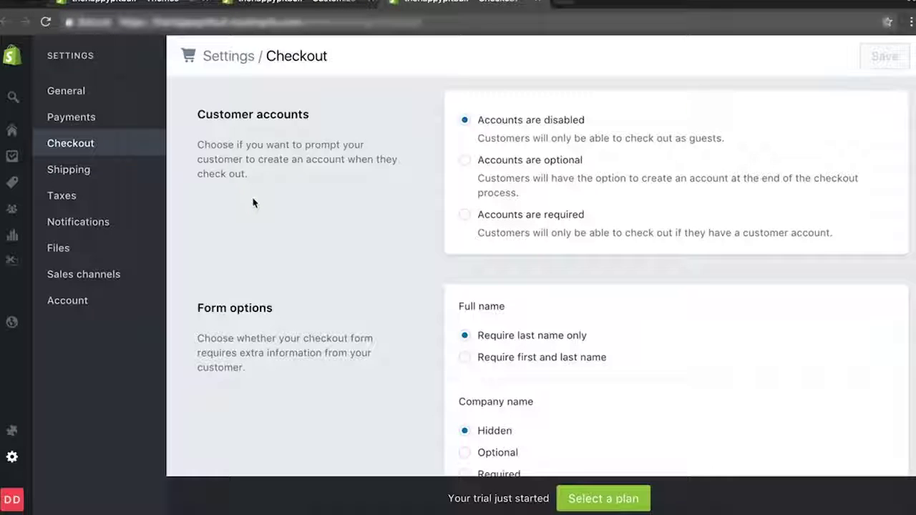
Require first and last name at checkout, make phone number optional, and save the checkout settings.
scroll(347, 243, "down", 3)
scroll(346, 244, "down", 5)
scroll(346, 244, "up", 5)
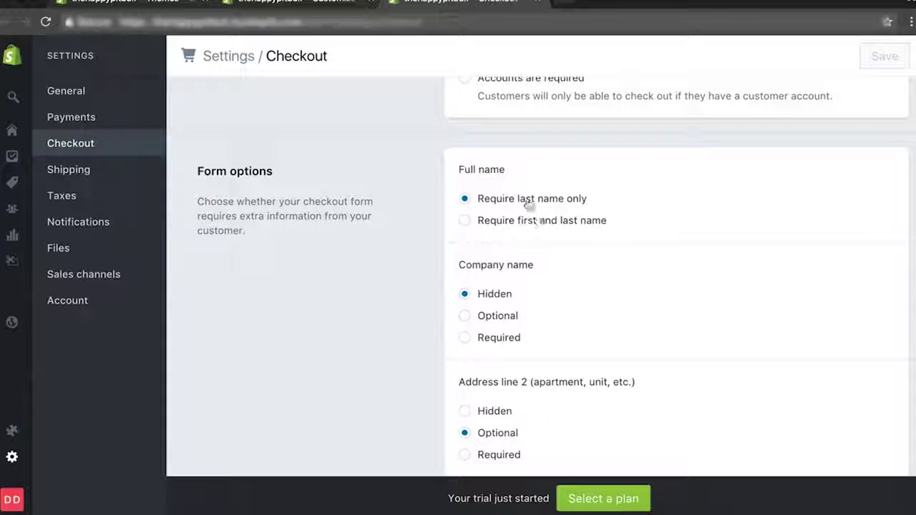
left_click(465, 224)
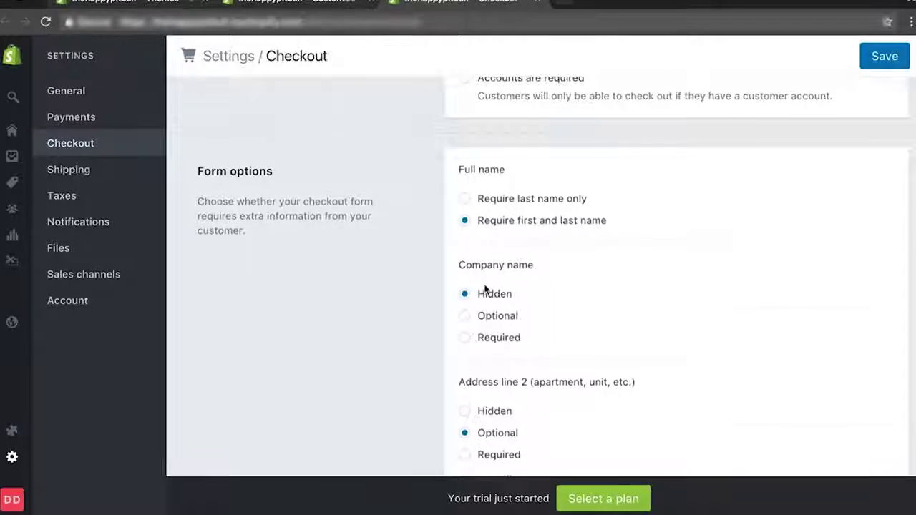
scroll(484, 288, "down", 3)
scroll(484, 288, "down", 4)
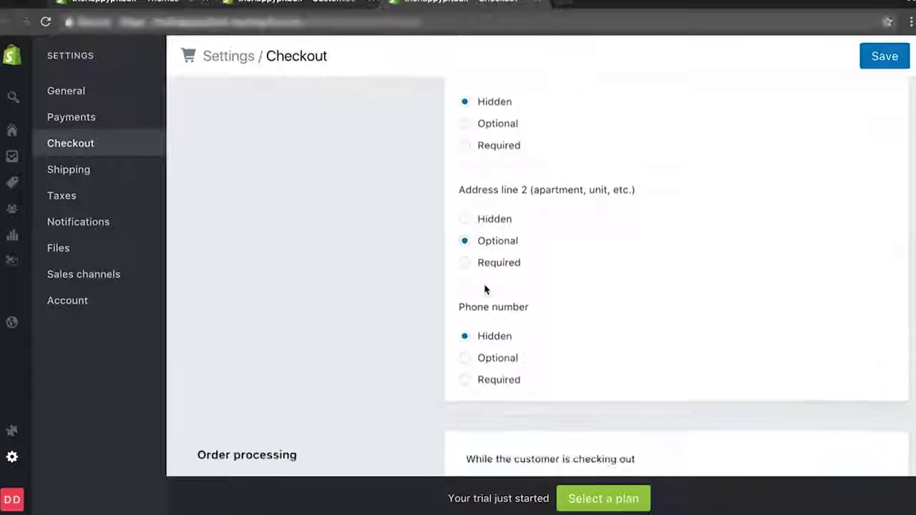
left_click(472, 302)
scroll(415, 290, "down", 4)
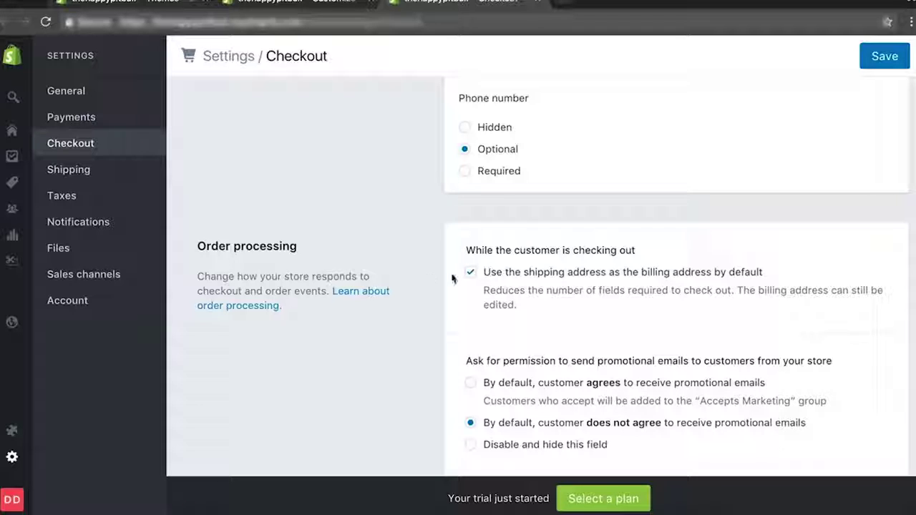
scroll(582, 283, "down", 1)
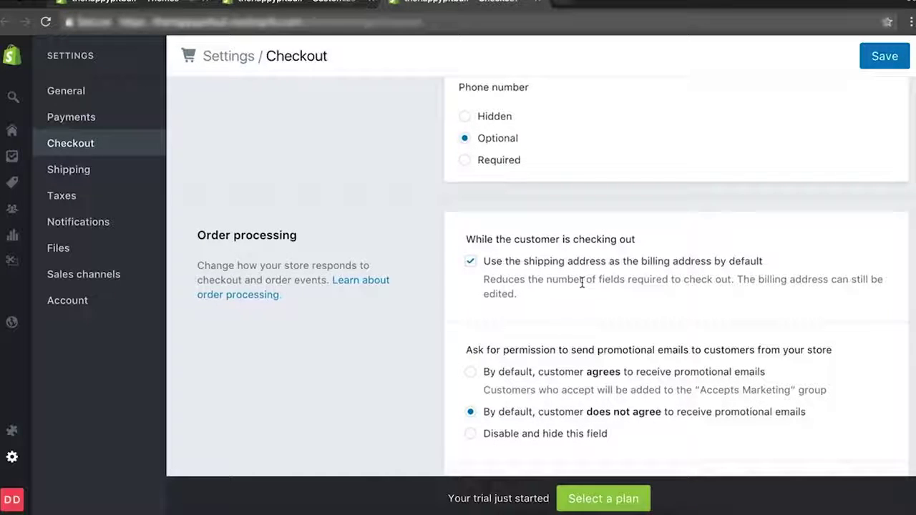
scroll(582, 283, "down", 3)
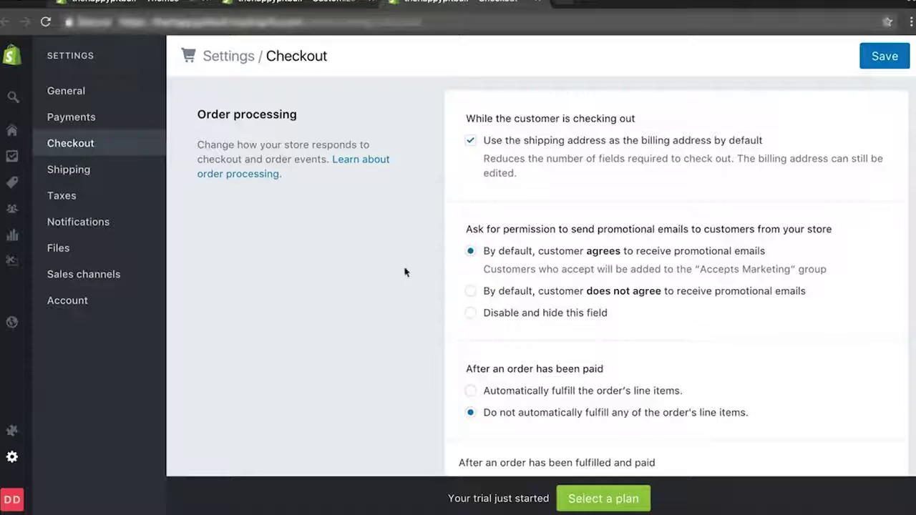
scroll(395, 279, "down", 1)
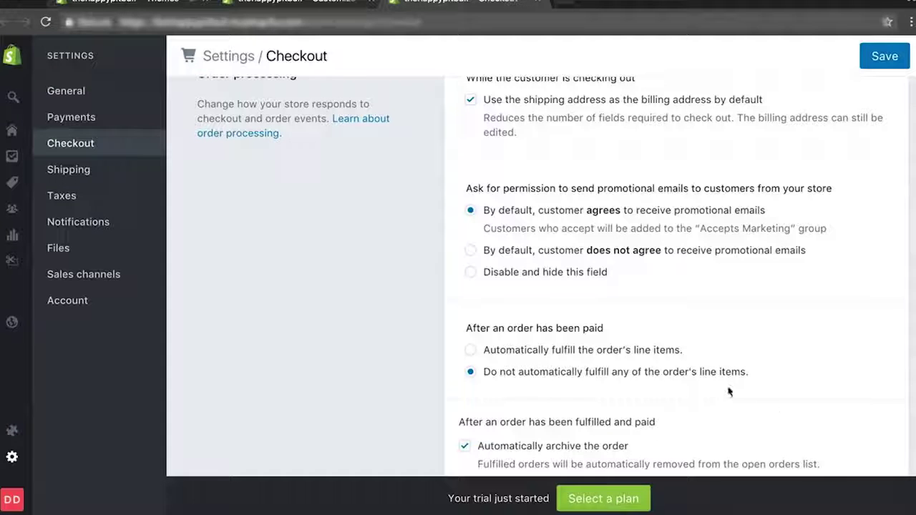
scroll(630, 380, "down", 2)
scroll(630, 384, "down", 10)
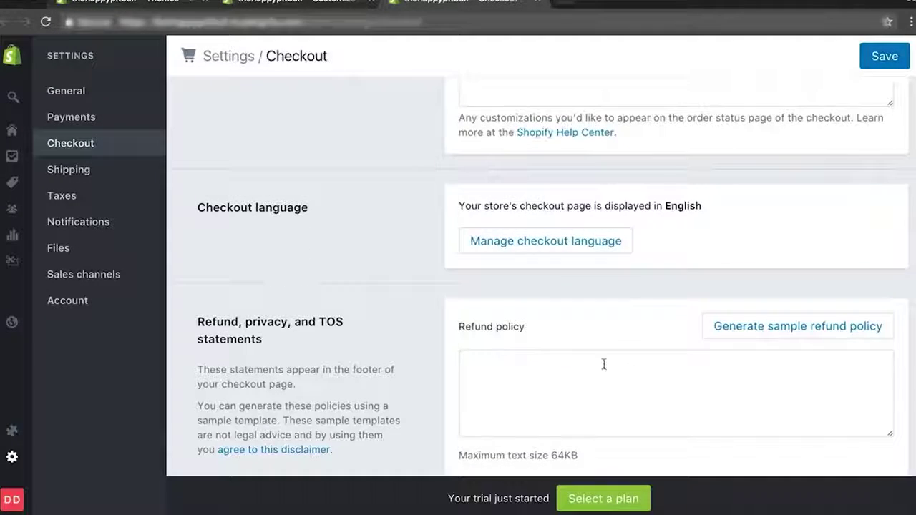
scroll(628, 376, "down", 6)
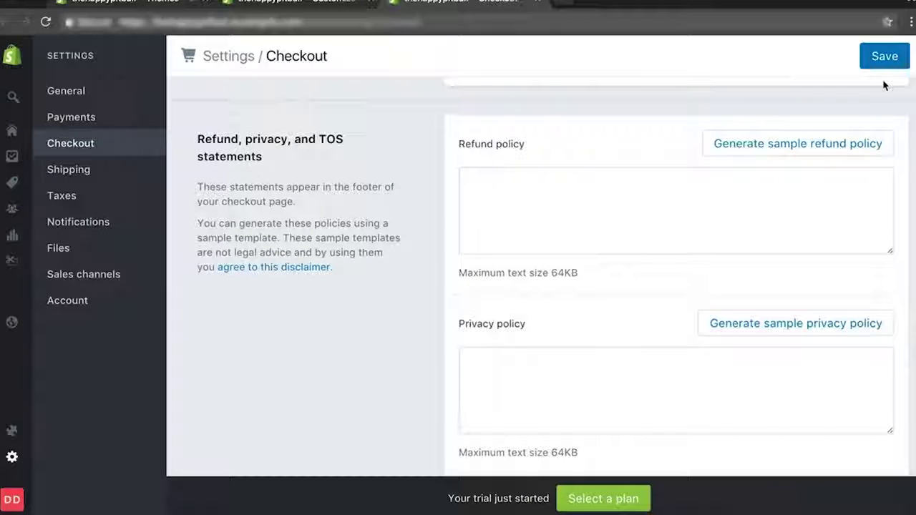
left_click(883, 57)
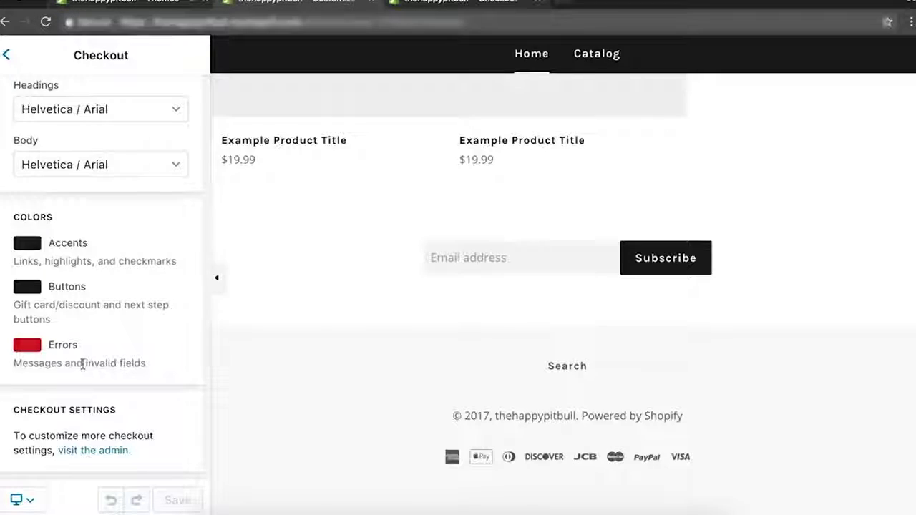
Return to the theme's general settings and preview the cart drawer in the store preview.
scroll(82, 365, "up", 3)
scroll(83, 367, "up", 13)
scroll(83, 366, "up", 10)
scroll(83, 369, "up", 9)
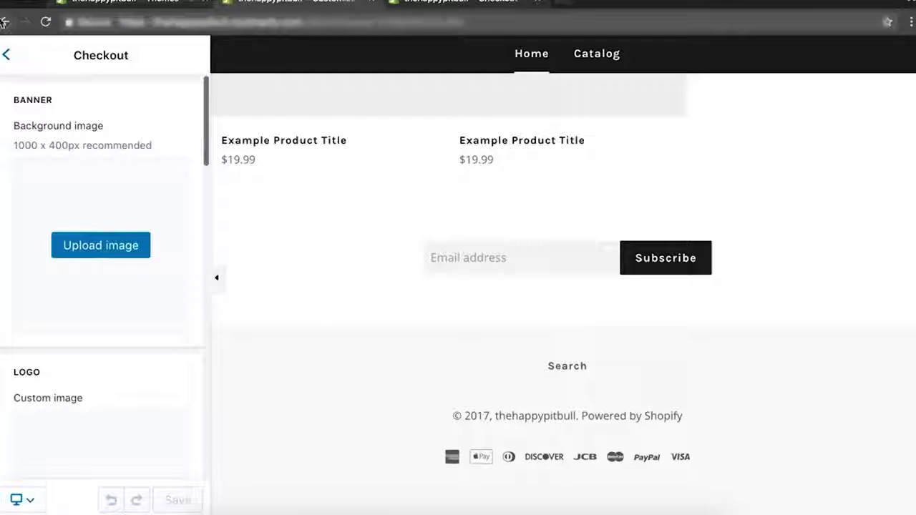
left_click(6, 55)
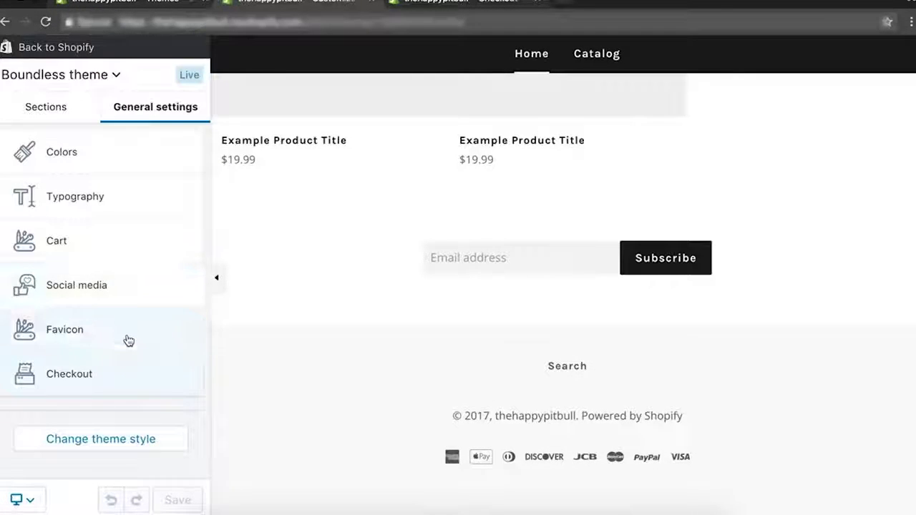
scroll(418, 298, "up", 15)
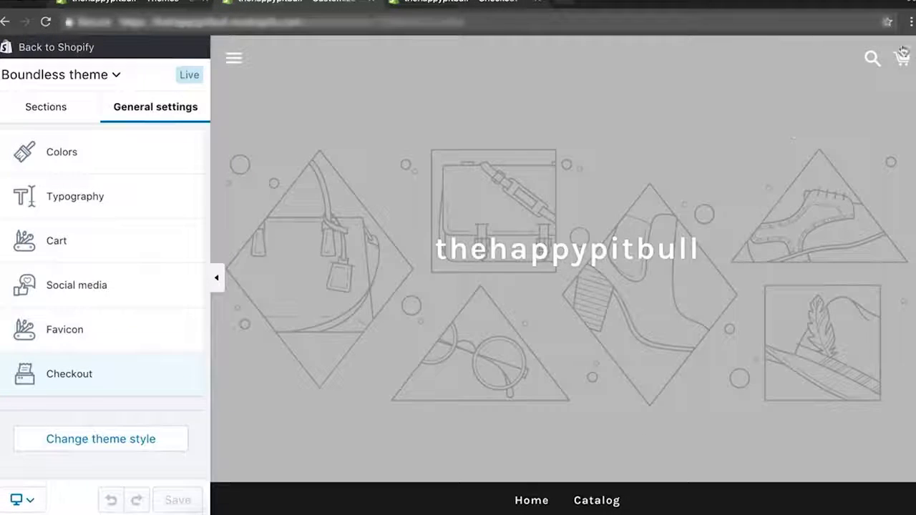
left_click(901, 60)
left_click(905, 72)
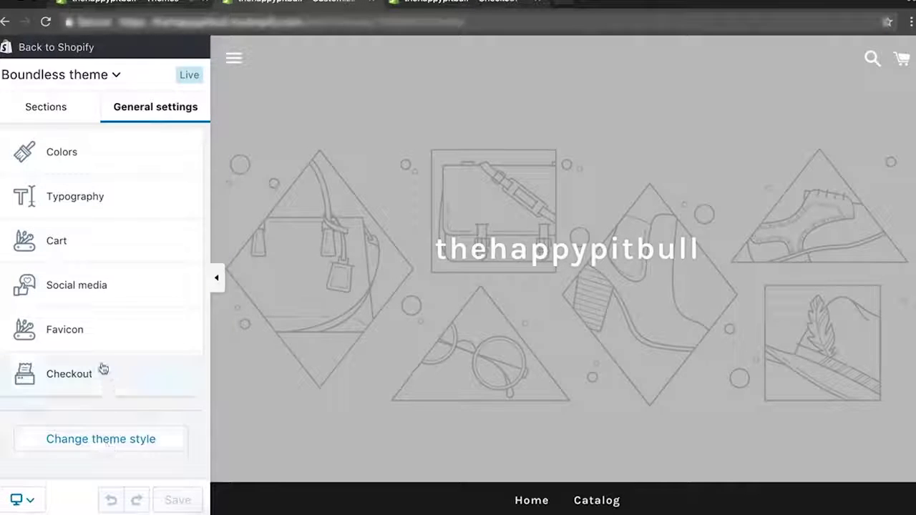
Change the theme's cart type from Drawer to Page.
left_click(98, 253)
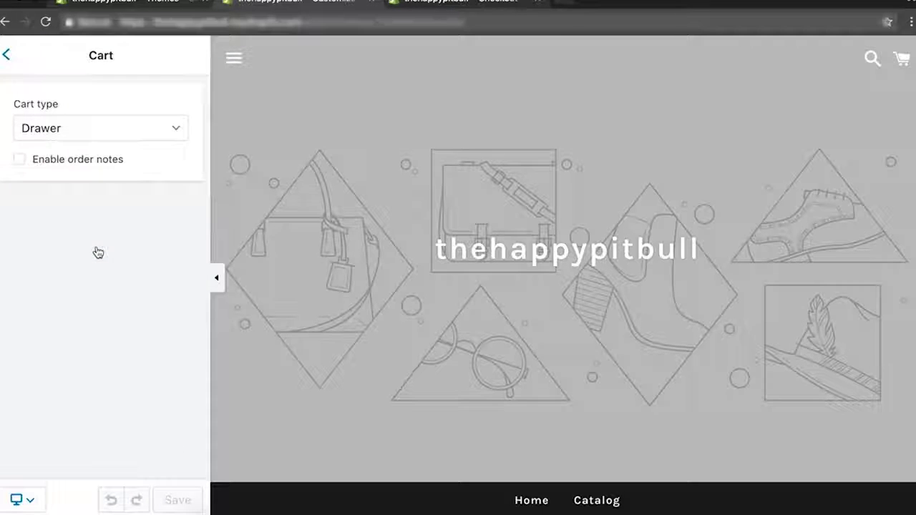
left_click(49, 126)
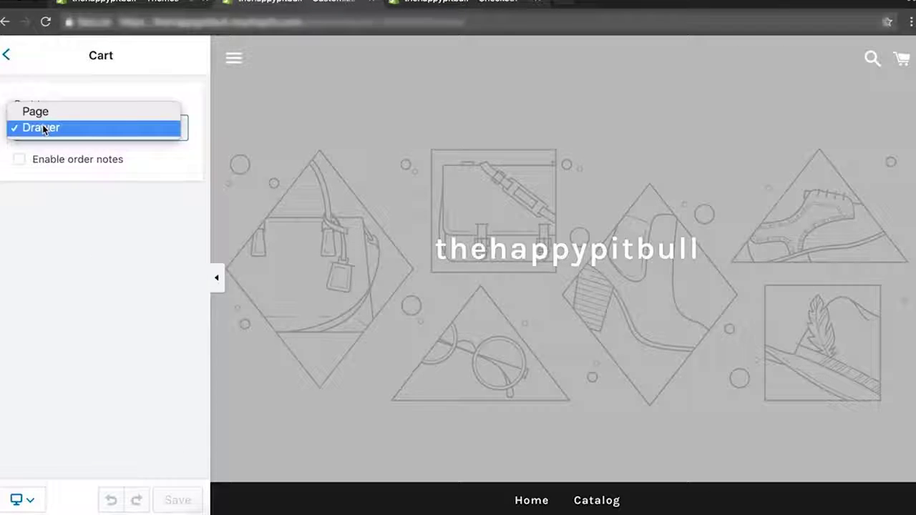
left_click(45, 111)
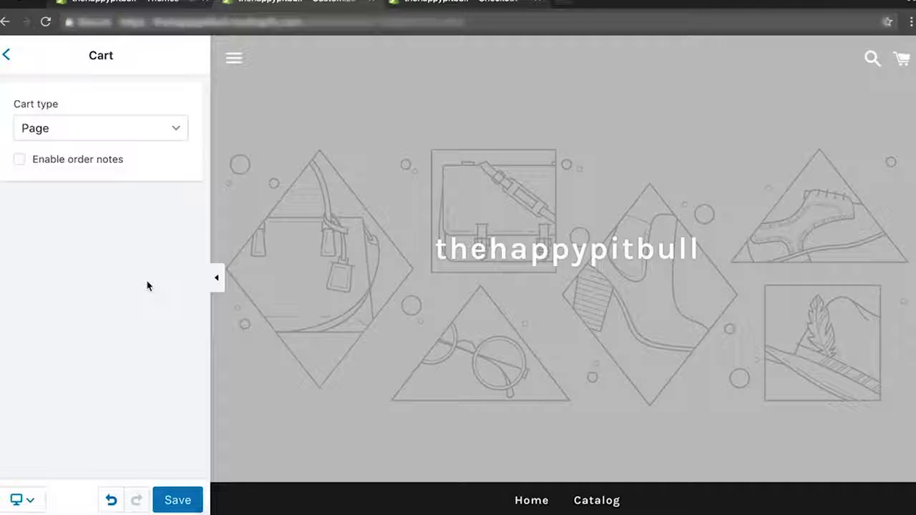
Briefly switch the cart back to Drawer, settle on Page, save the theme and return to sections.
left_click(7, 57)
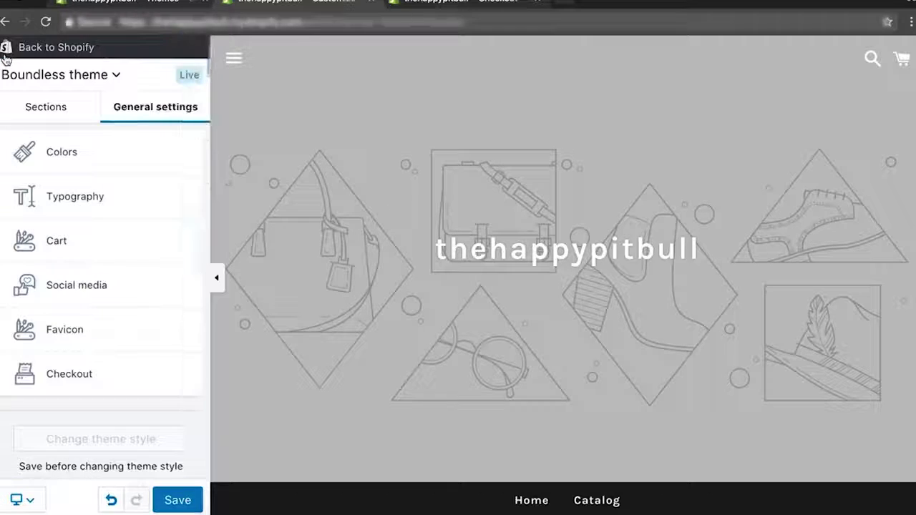
left_click(83, 247)
left_click(57, 128)
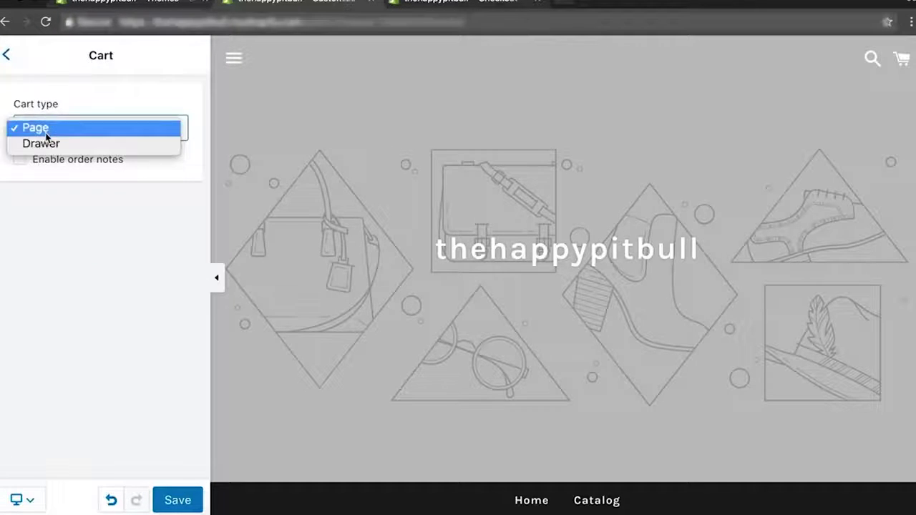
left_click(40, 143)
left_click(61, 128)
left_click(55, 127)
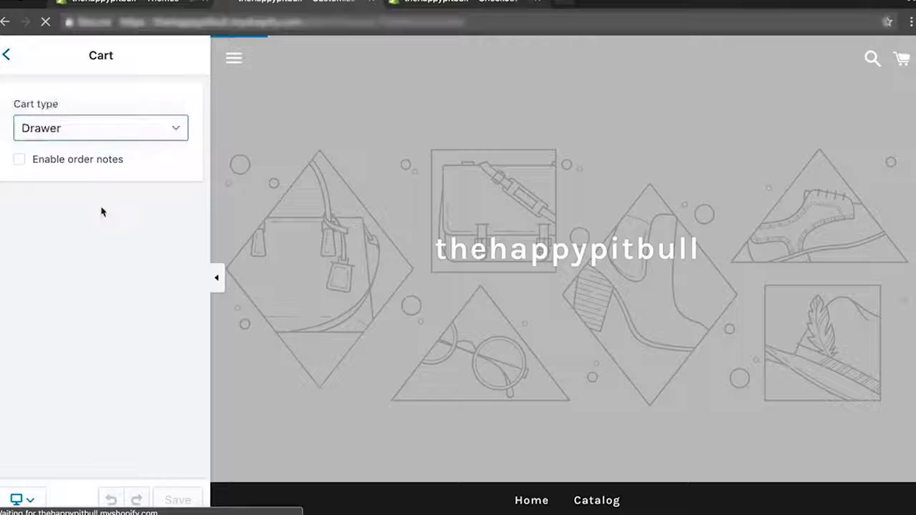
left_click(94, 136)
left_click(67, 113)
left_click(184, 497)
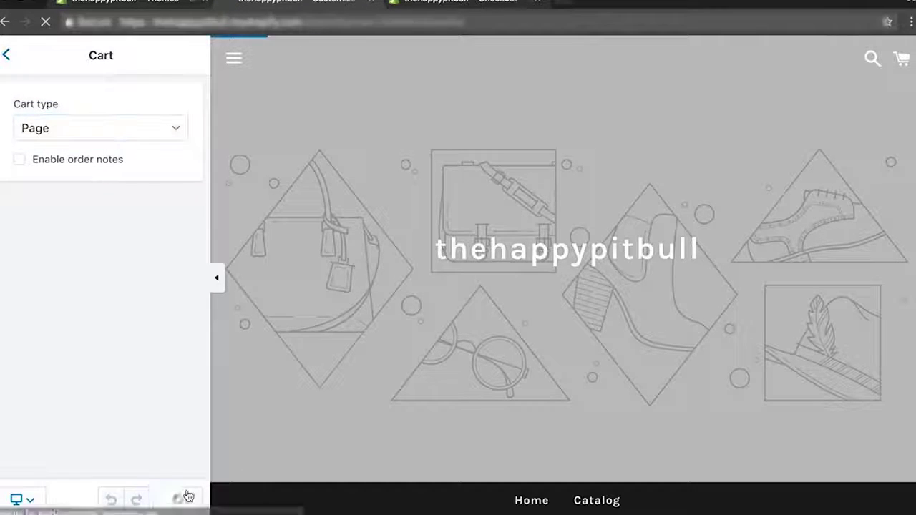
left_click(6, 55)
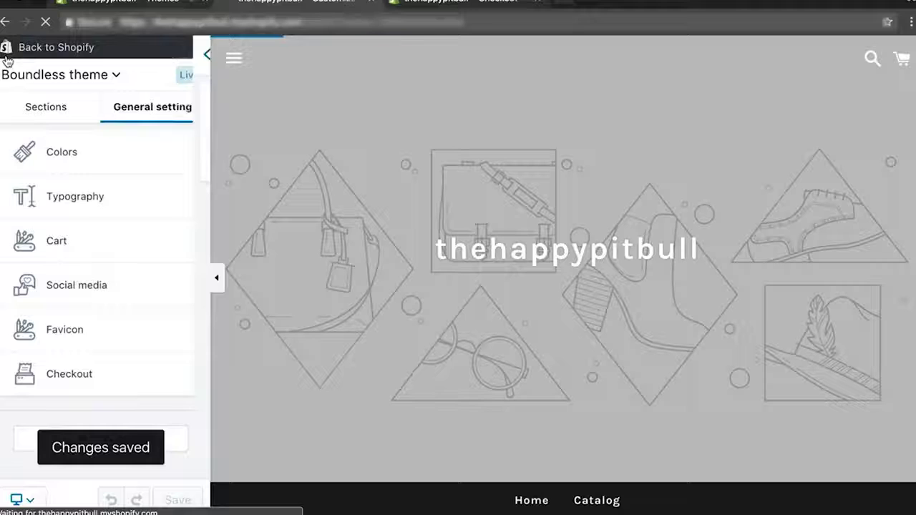
left_click(43, 106)
Open the Sidebar menu section and check the preview's drawer showing Home, Catalog and Search.
scroll(94, 206, "up", 1)
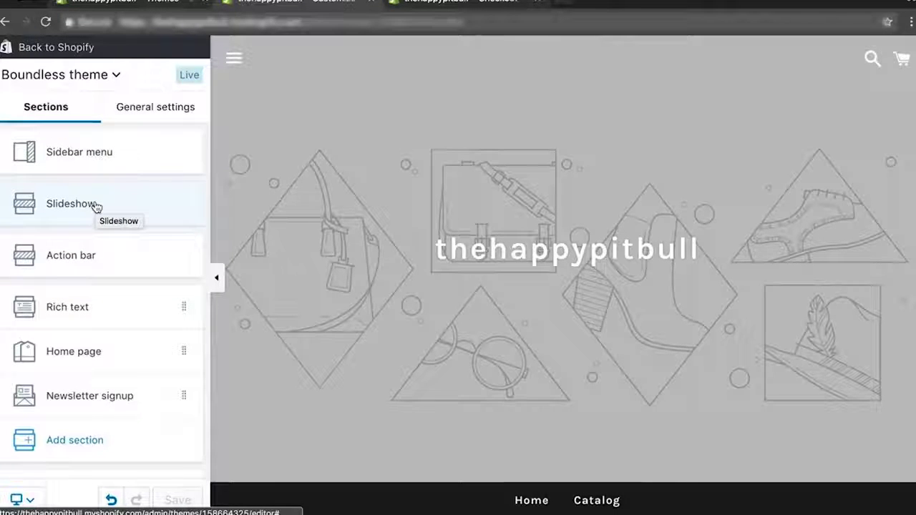
scroll(103, 337, "down", 1)
scroll(102, 337, "up", 1)
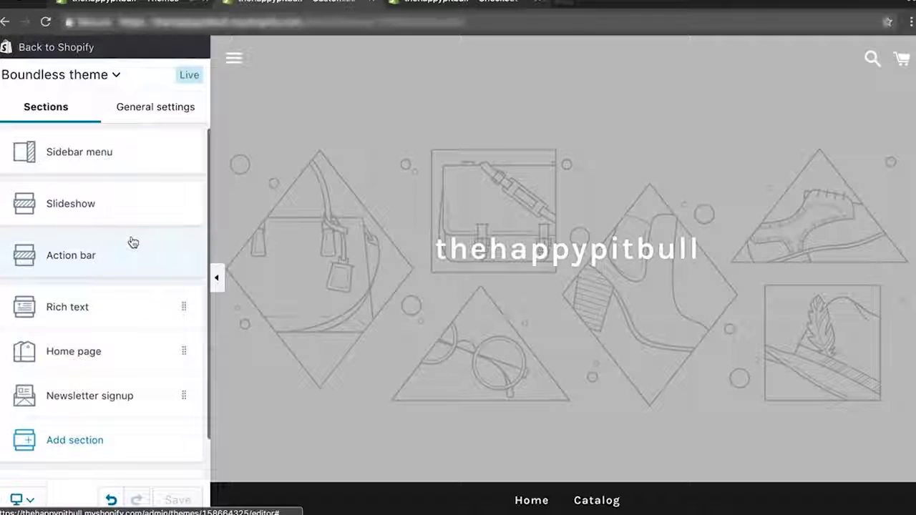
scroll(469, 312, "down", 10)
scroll(469, 312, "up", 10)
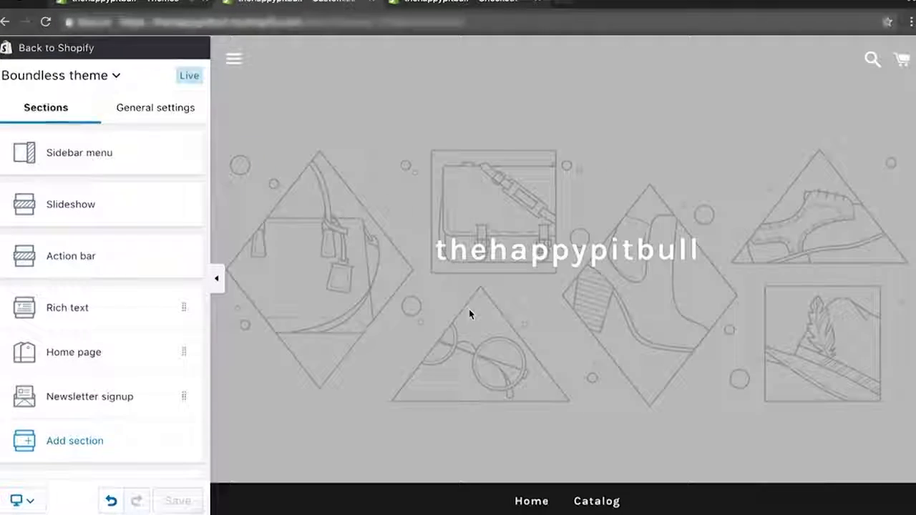
left_click(87, 152)
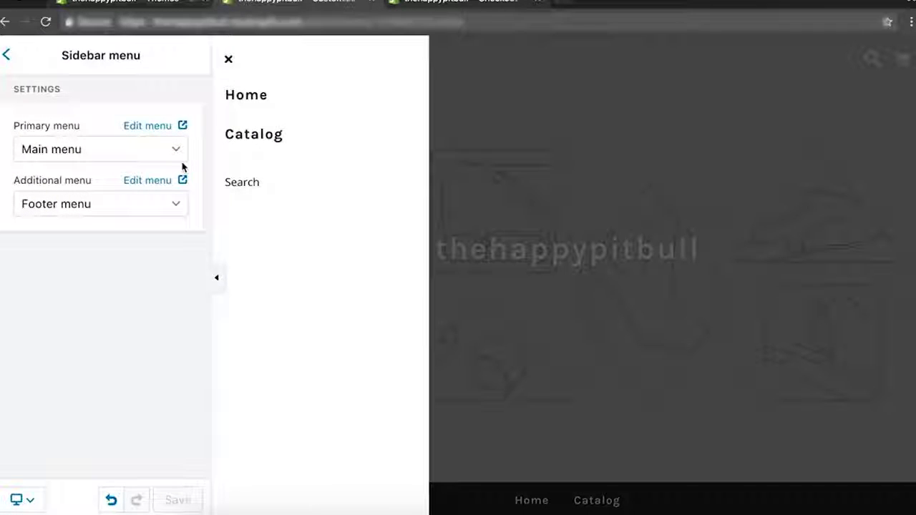
left_click(589, 319)
left_click(228, 57)
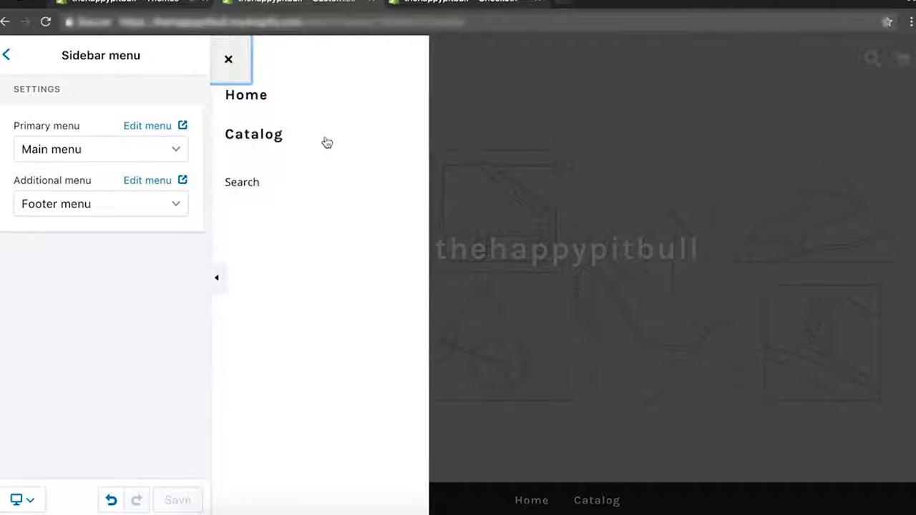
left_click(542, 172)
left_click(232, 58)
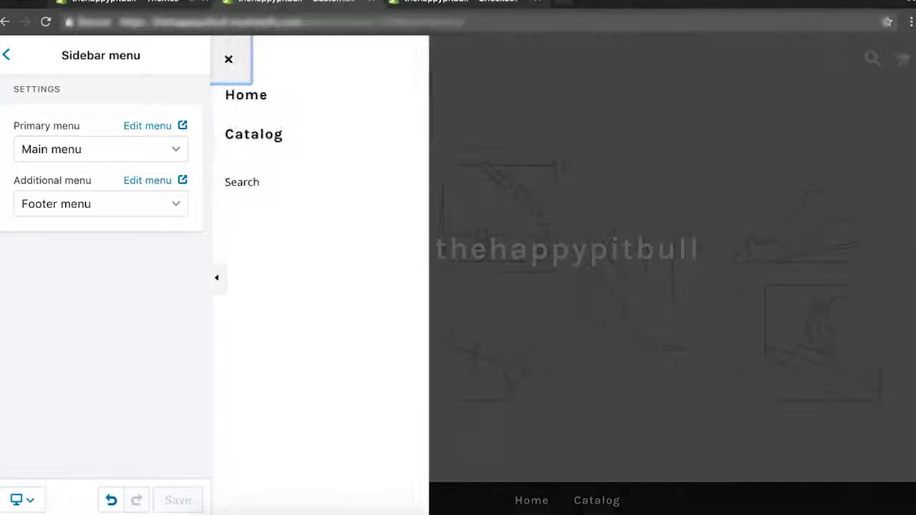
Load the live store in a private window and check its sidebar menu.
left_click_drag(302, 22, 165, 22)
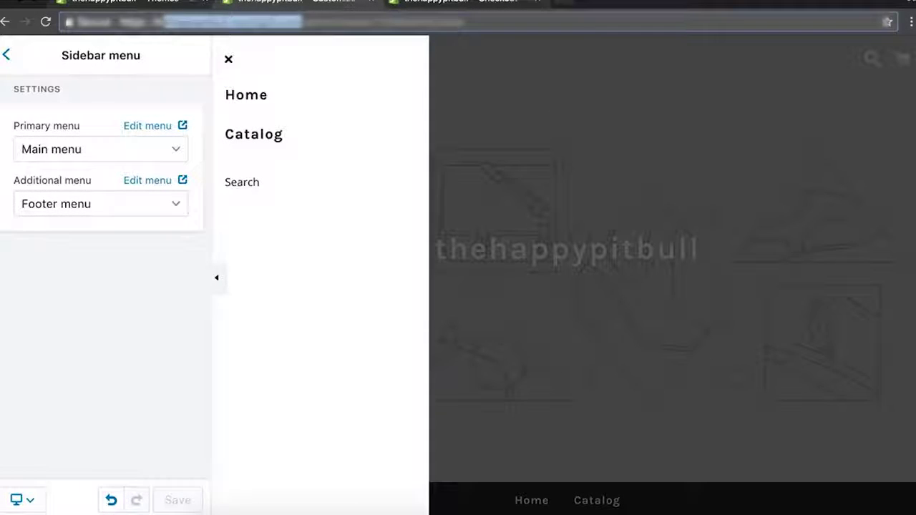
key("super+shift+n")
key("super+v")
key("Return")
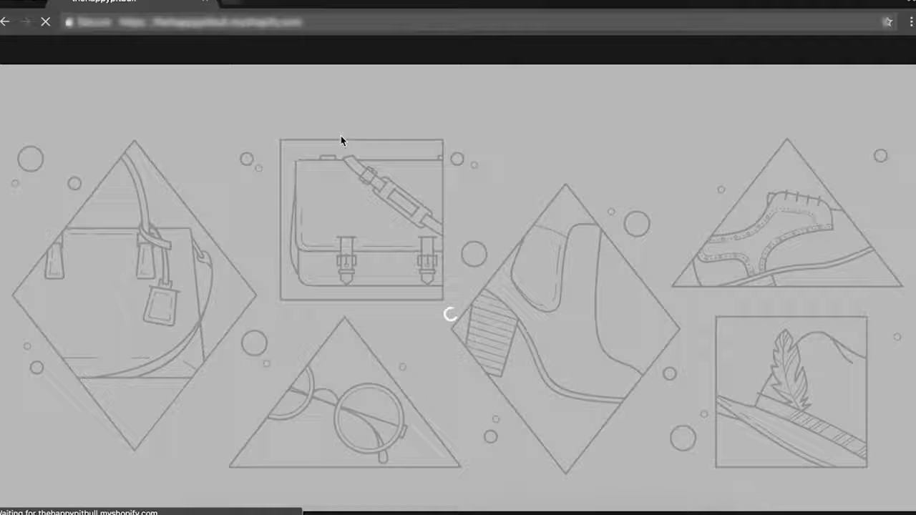
left_click(15, 88)
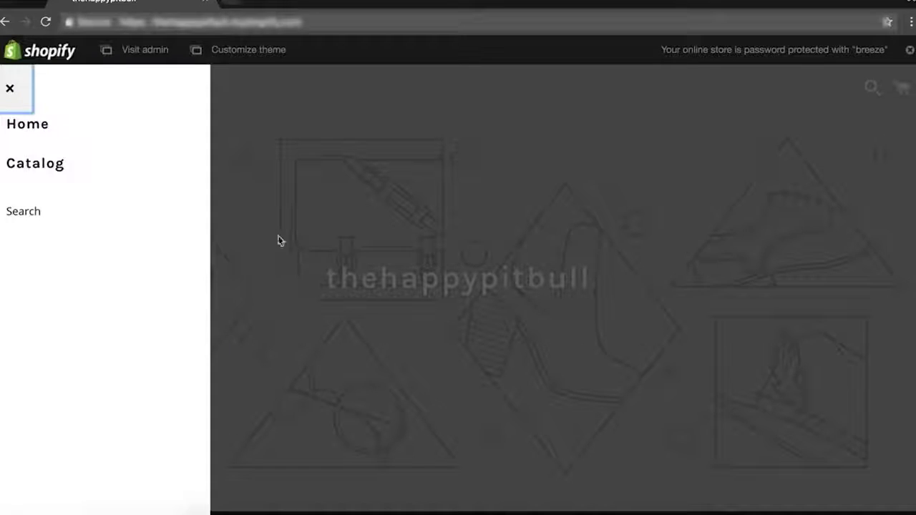
key("alt+Tab")
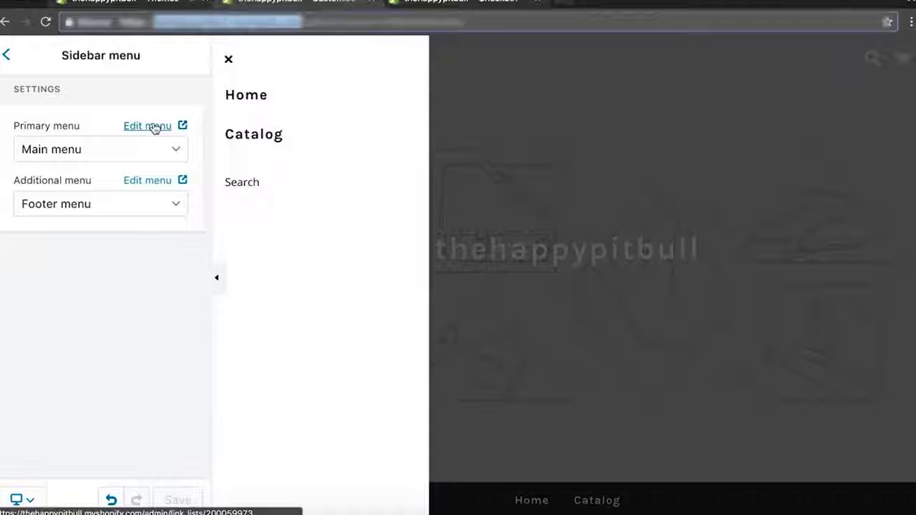
Review the primary sidebar menu choices, keeping Main menu.
left_click(96, 149)
left_click(107, 392)
left_click(149, 151)
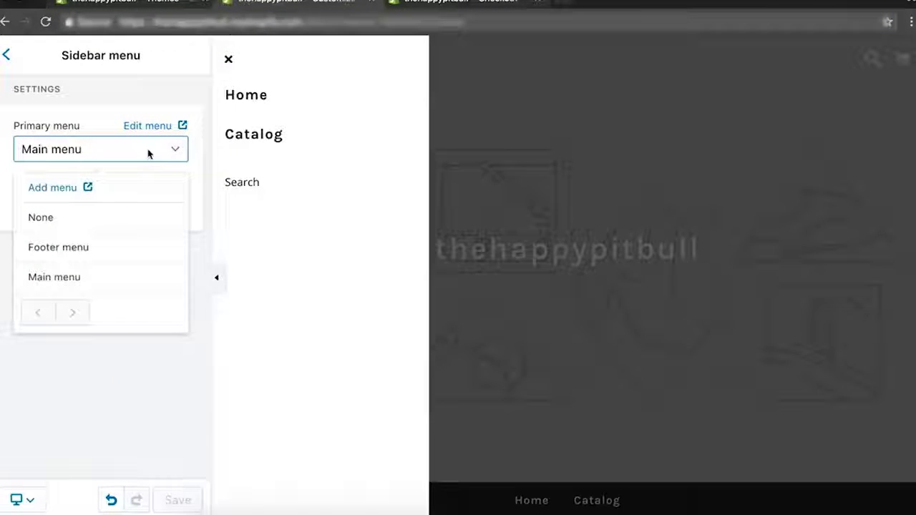
left_click(121, 369)
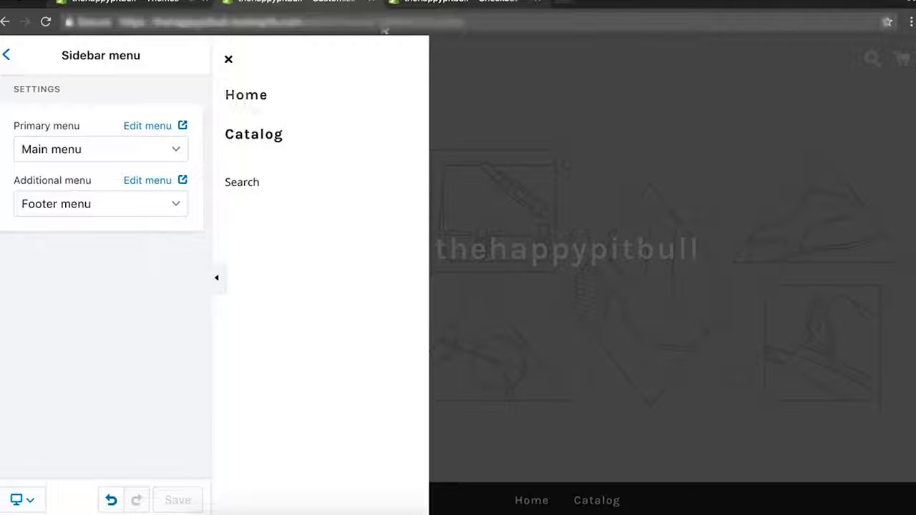
Set the sidebar's additional menu from Footer to None, save, and go back to sections.
left_click(112, 212)
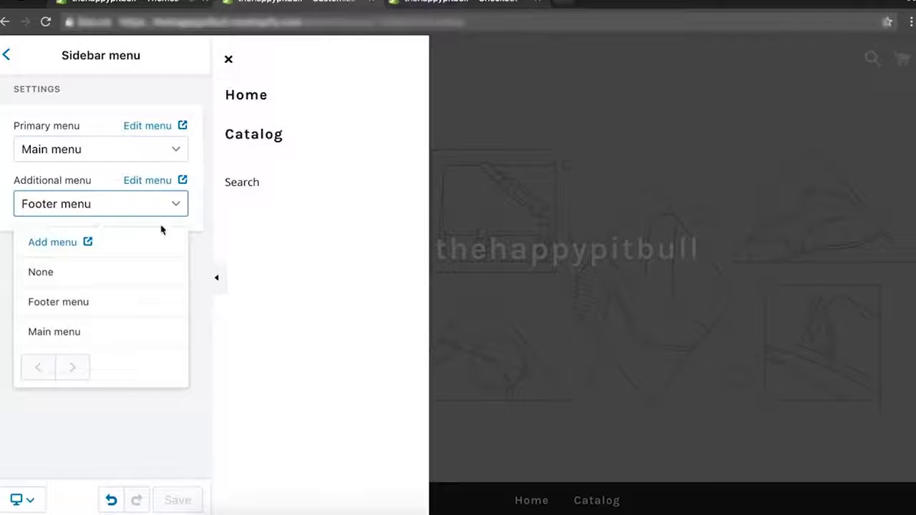
left_click(122, 276)
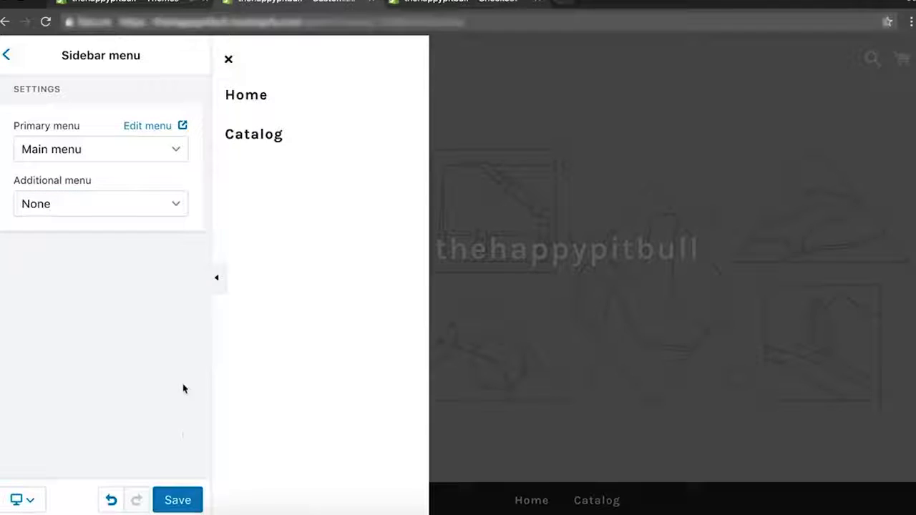
left_click(112, 206)
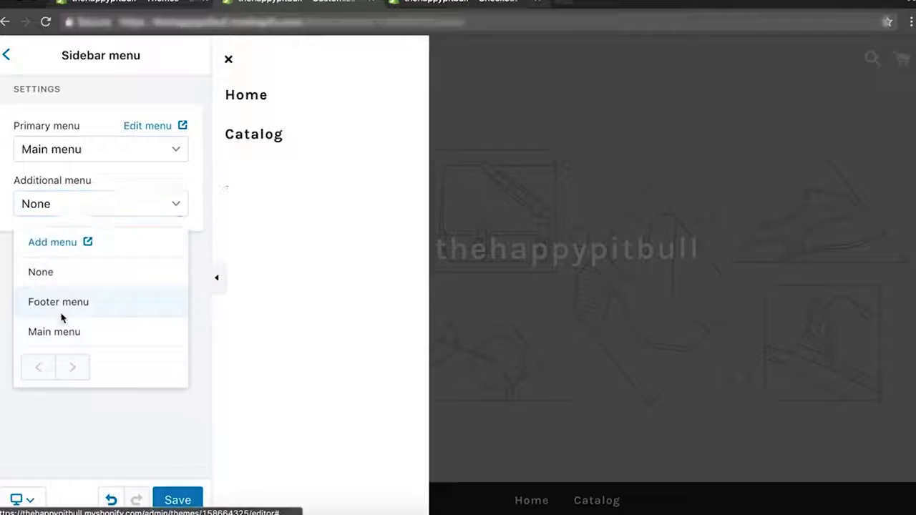
left_click(60, 309)
left_click(112, 213)
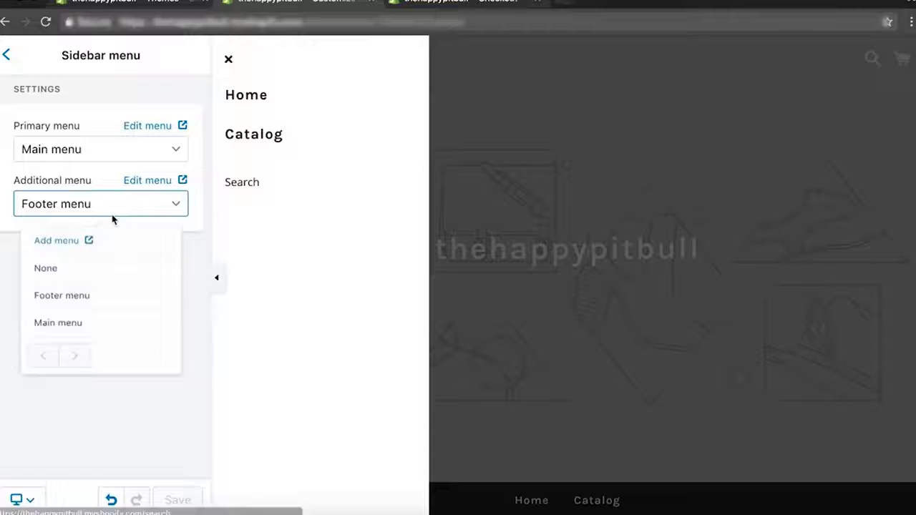
left_click(51, 276)
left_click(174, 500)
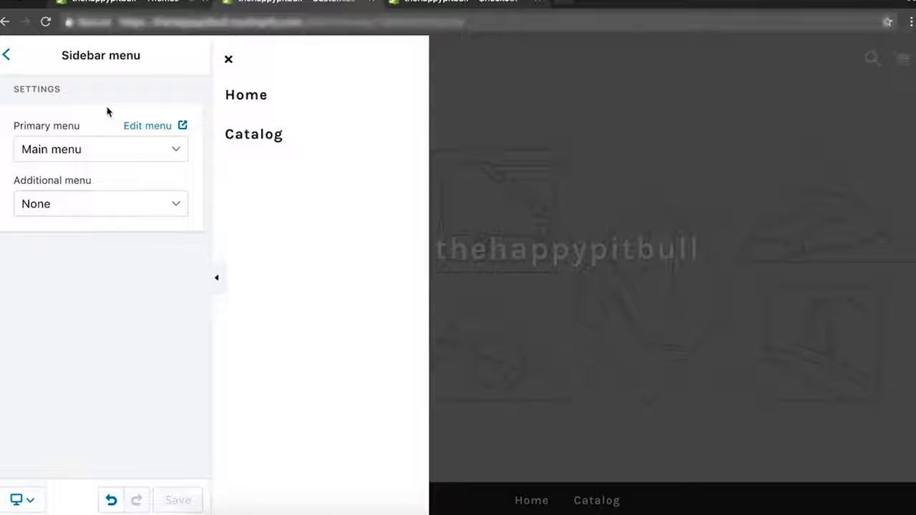
left_click(6, 55)
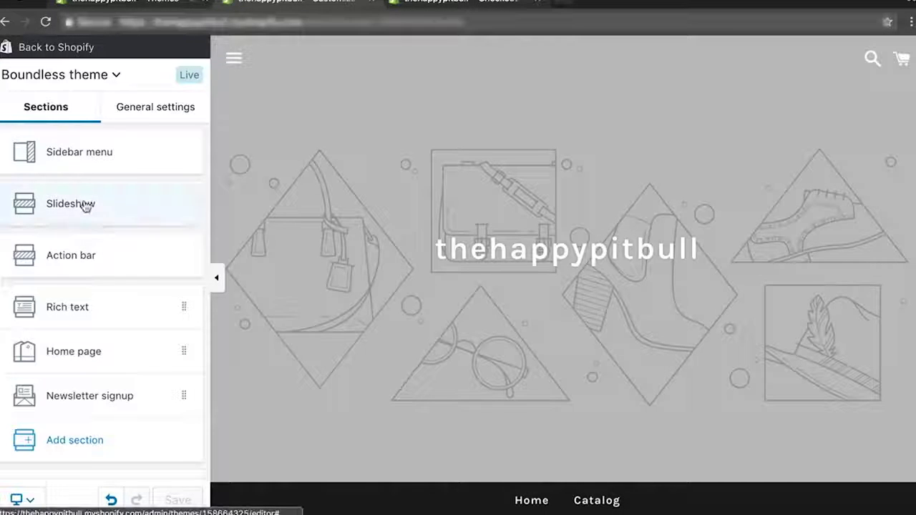
Set the Slideshow section's logo type to No logo.
left_click(85, 204)
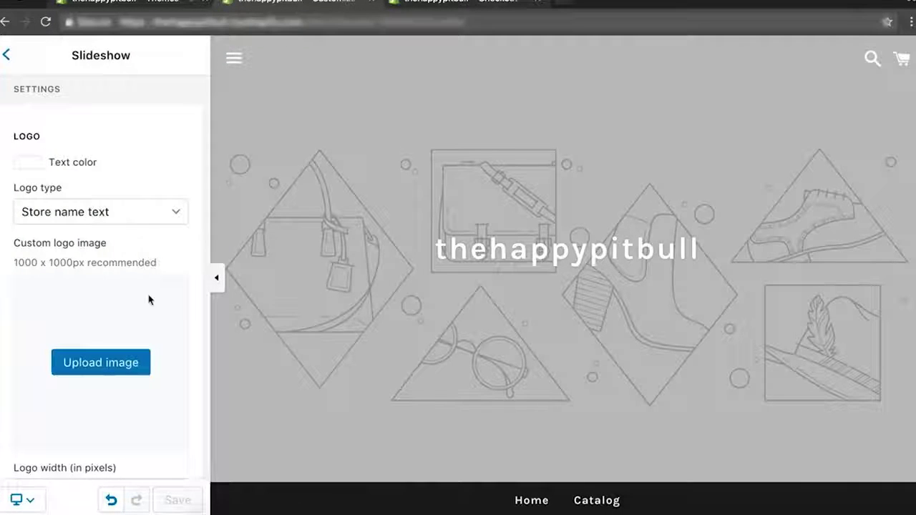
scroll(149, 300, "down", 5)
scroll(324, 272, "down", 3)
scroll(324, 272, "up", 3)
scroll(114, 293, "down", 1)
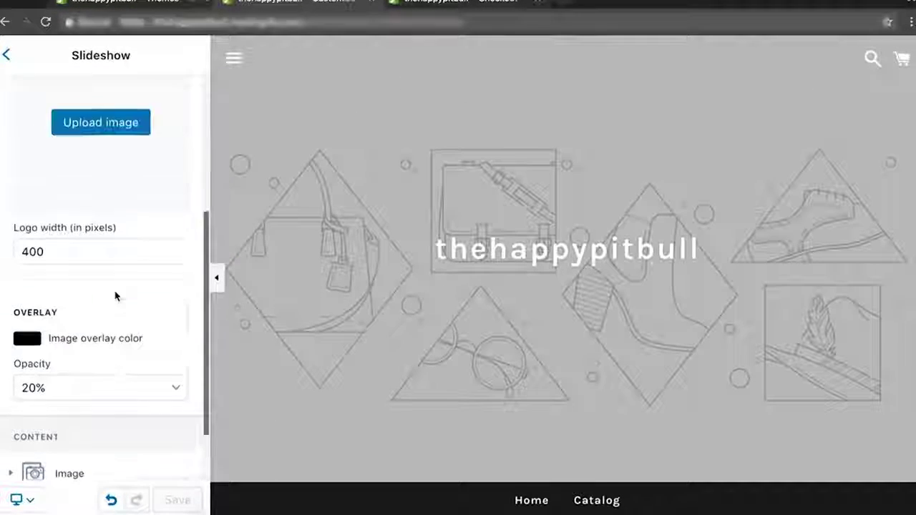
scroll(115, 295, "up", 5)
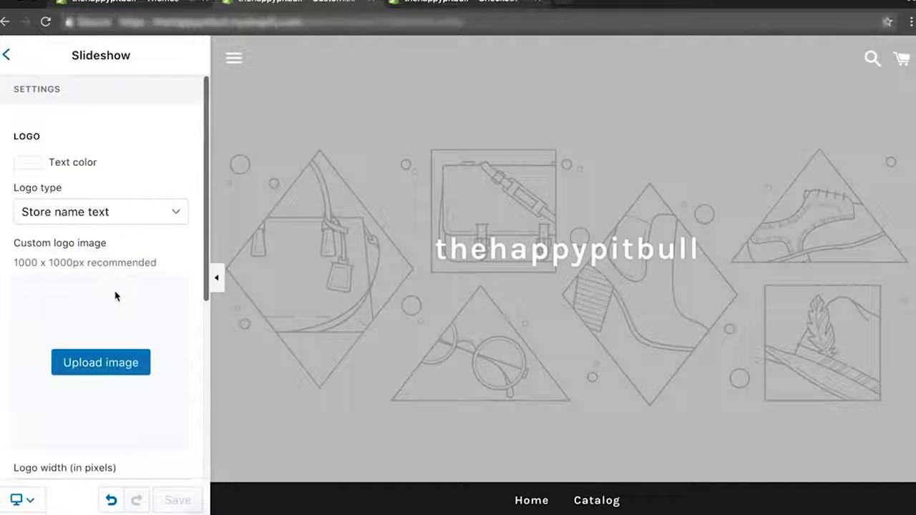
left_click(112, 210)
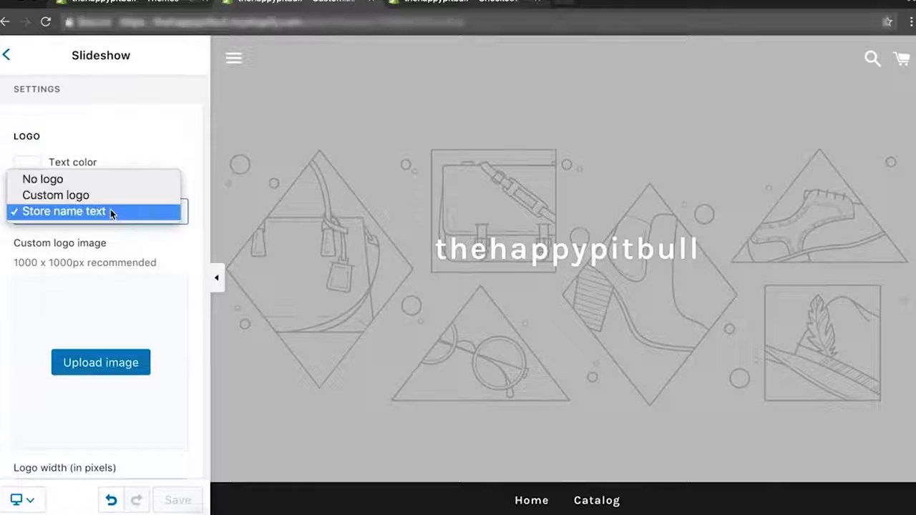
left_click(85, 180)
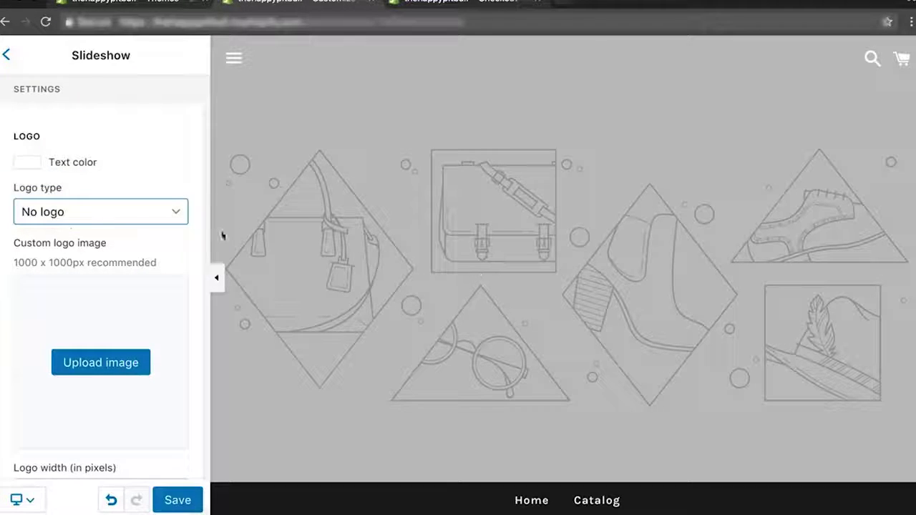
Try a custom logo and the store name as logo, then settle back on No logo.
left_click(74, 216)
left_click(70, 217)
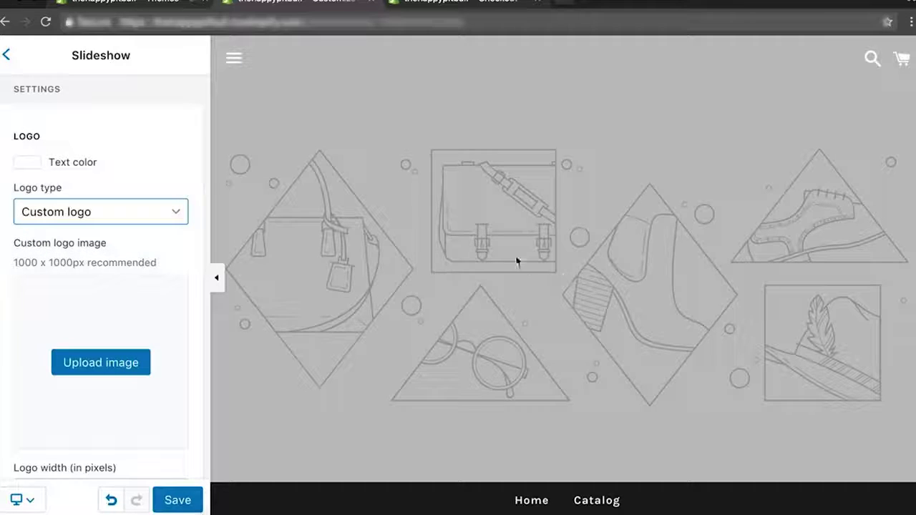
left_click(109, 206)
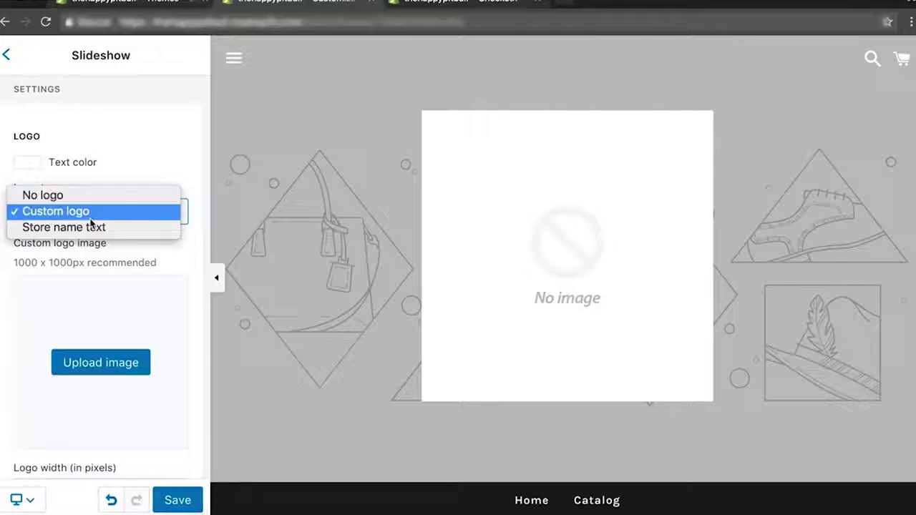
left_click(94, 226)
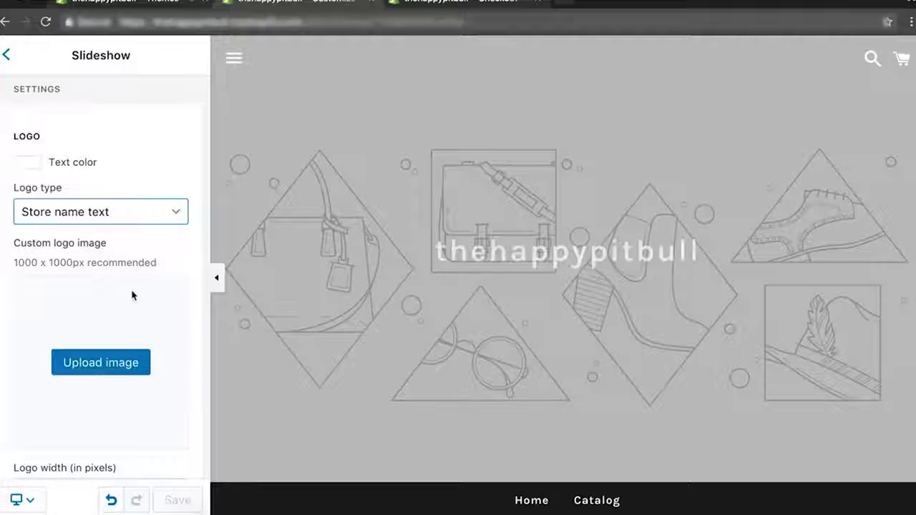
scroll(133, 296, "down", 3)
scroll(79, 184, "up", 2)
left_click(78, 166)
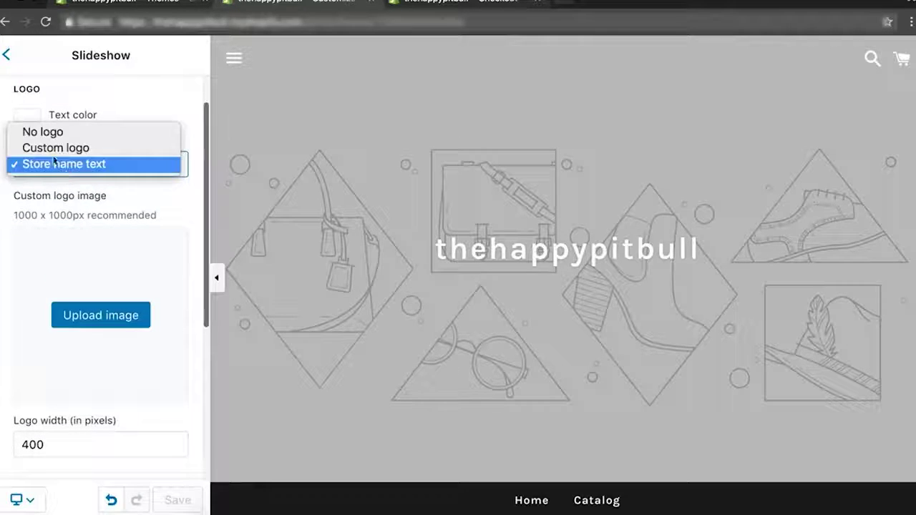
left_click(26, 131)
scroll(153, 172, "up", 1)
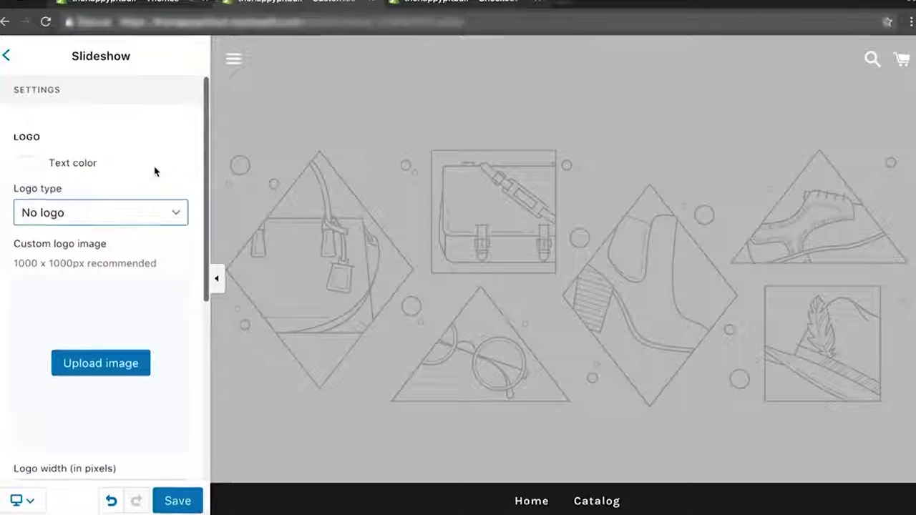
scroll(153, 172, "down", 5)
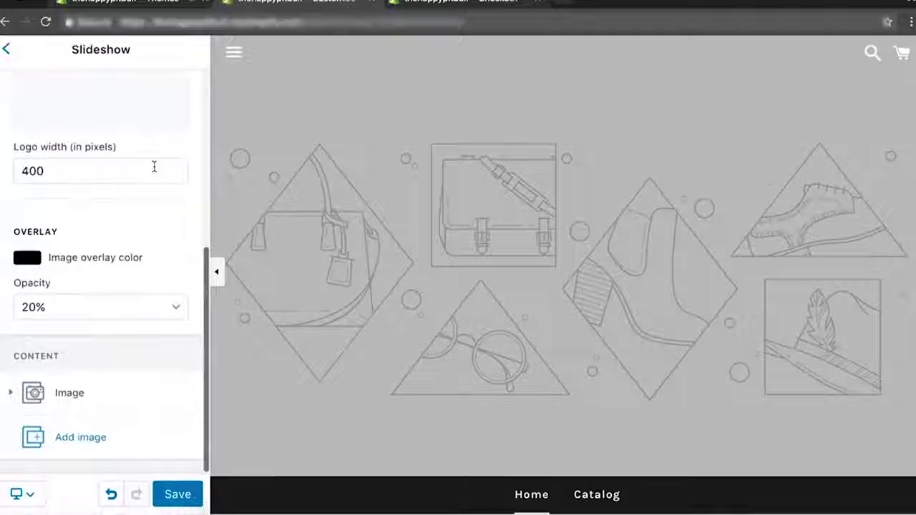
Inspect the slideshow's Image block, then bring up the Action bar settings.
left_click(158, 411)
scroll(158, 412, "down", 5)
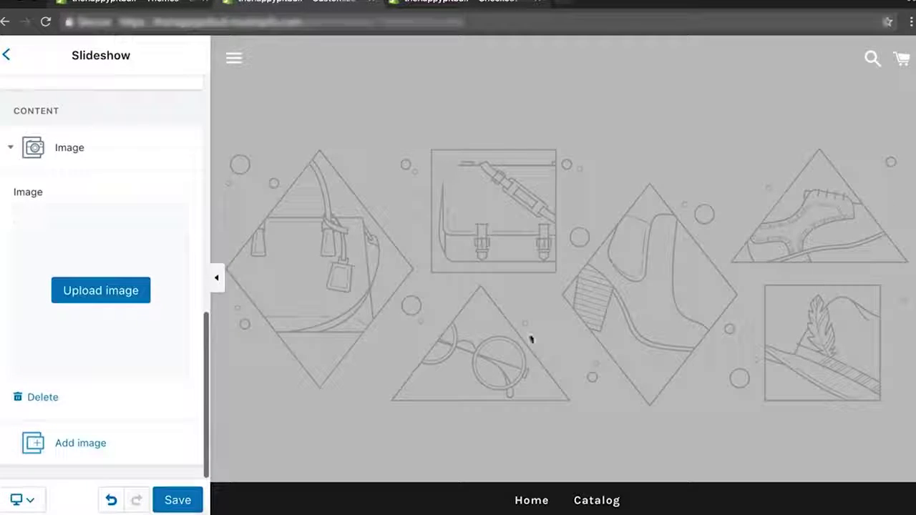
scroll(41, 199, "up", 3)
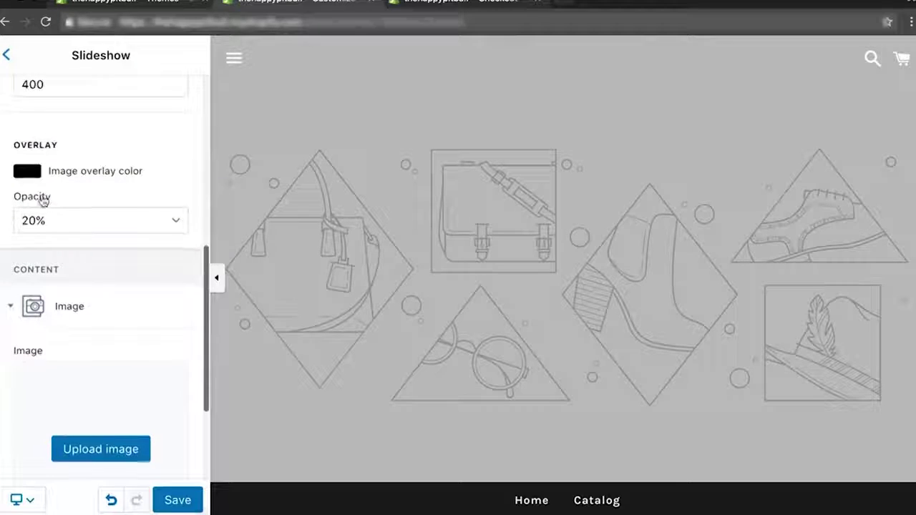
left_click(7, 55)
left_click(98, 244)
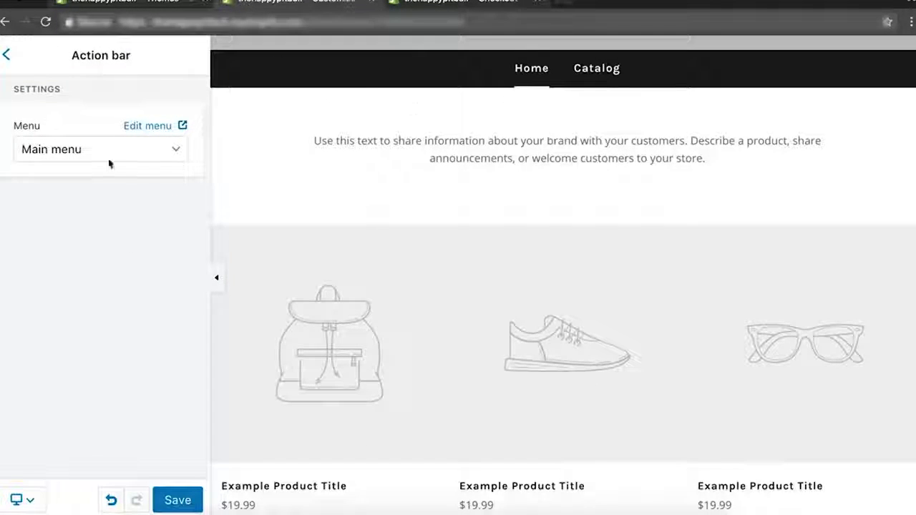
Keep the Action bar menu set to Main menu and return to the sections list.
left_click(92, 154)
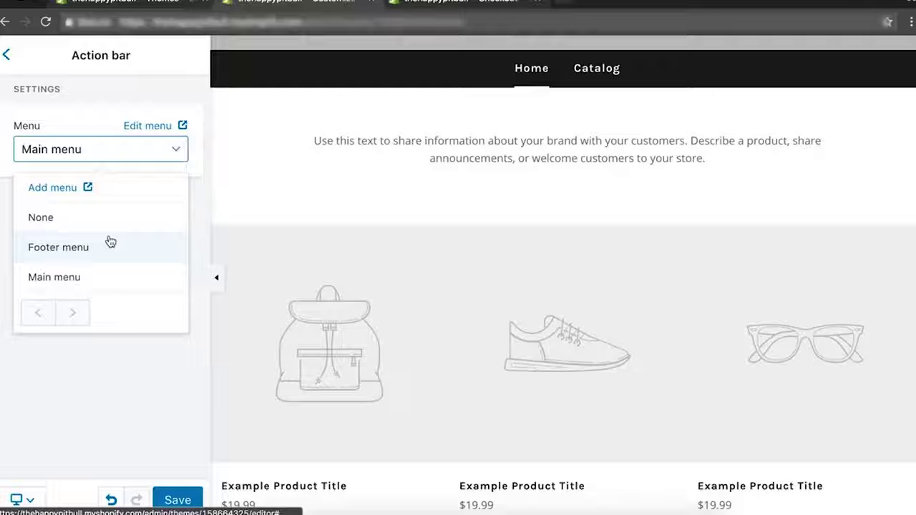
left_click(147, 381)
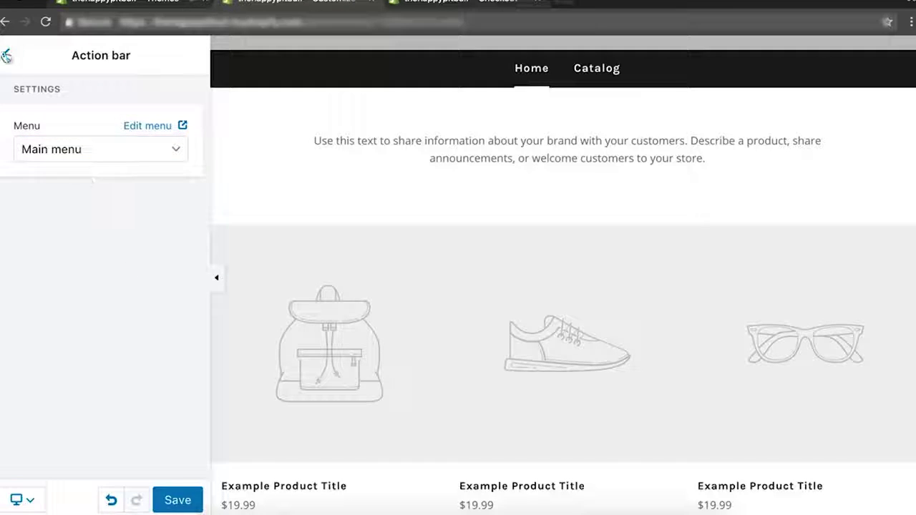
left_click(7, 57)
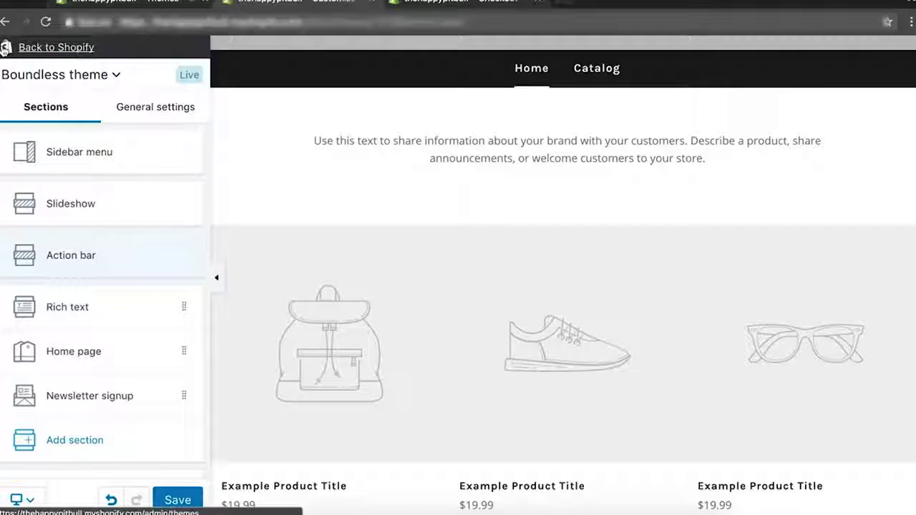
Delete the home page's Rich text section holding the welcome placeholder text.
left_click(122, 318)
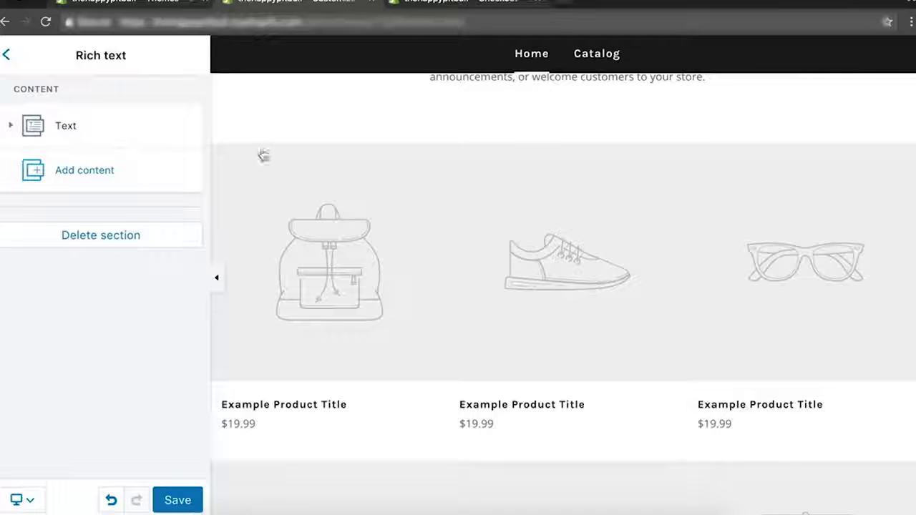
left_click(77, 138)
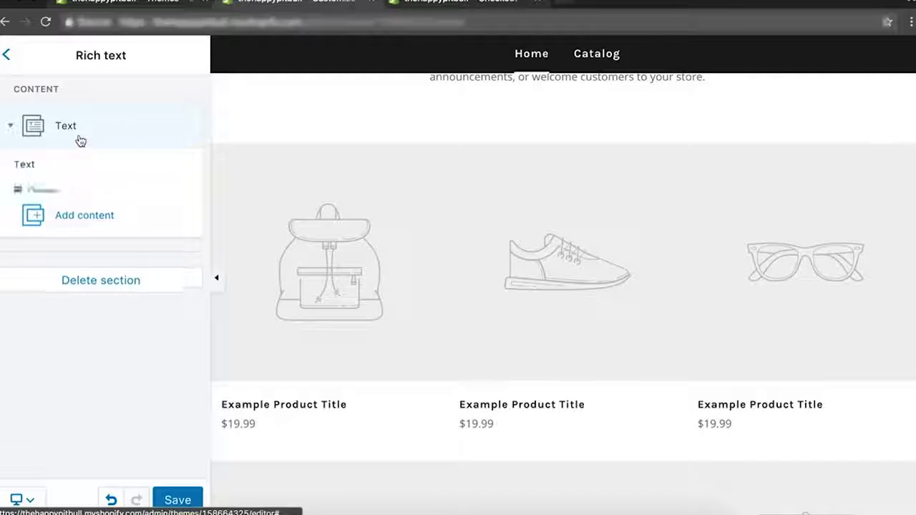
left_click(95, 227)
scroll(337, 260, "up", 2)
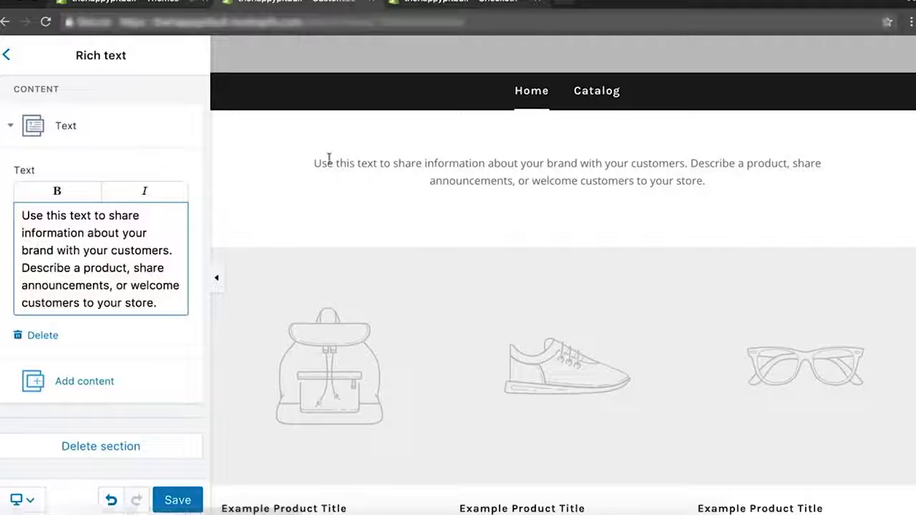
left_click_drag(315, 163, 570, 195)
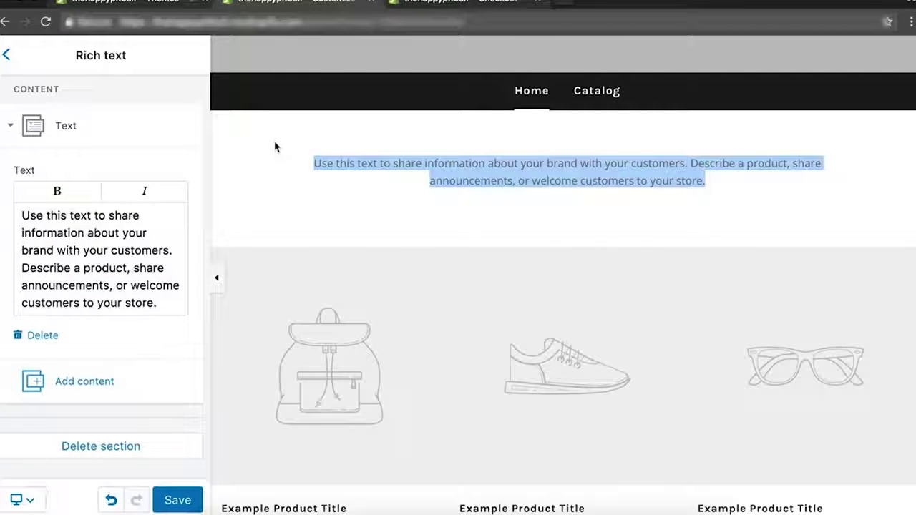
left_click(100, 450)
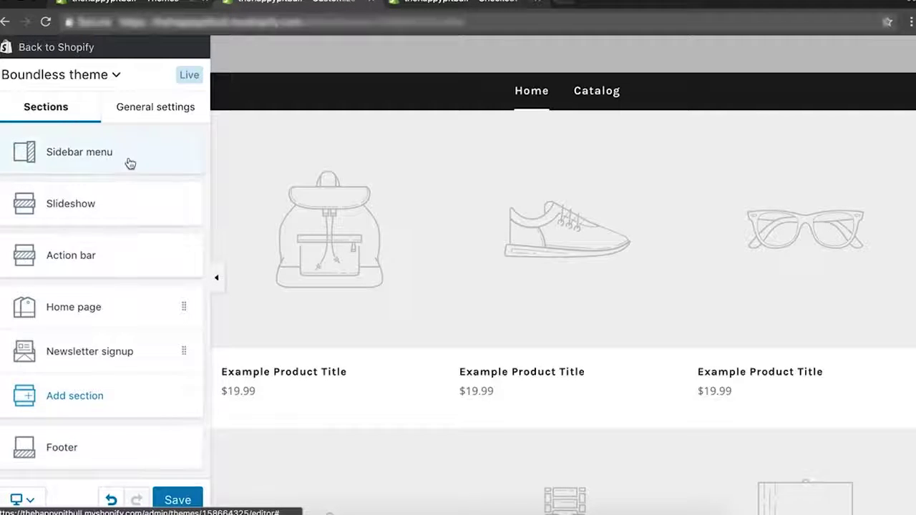
scroll(133, 368, "down", 2)
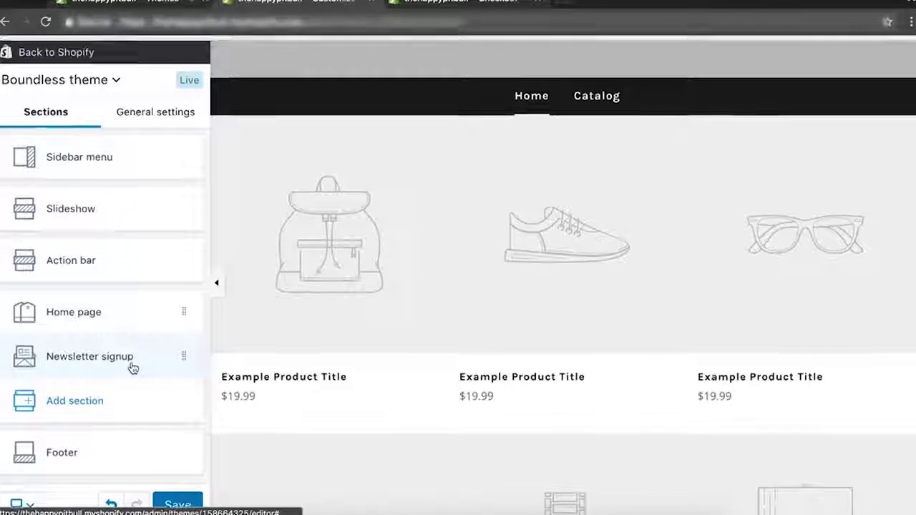
Add a new Rich text section and drag it above Newsletter signup.
left_click(100, 398)
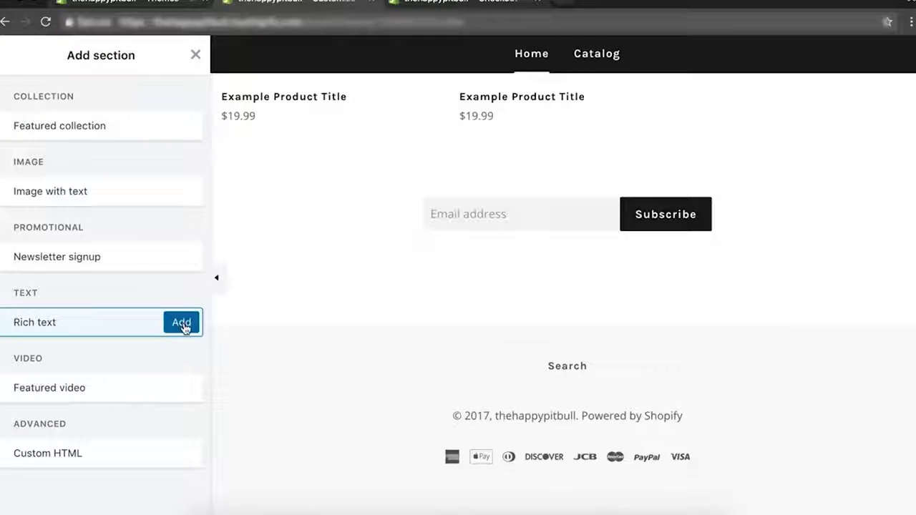
left_click(185, 322)
left_click(6, 55)
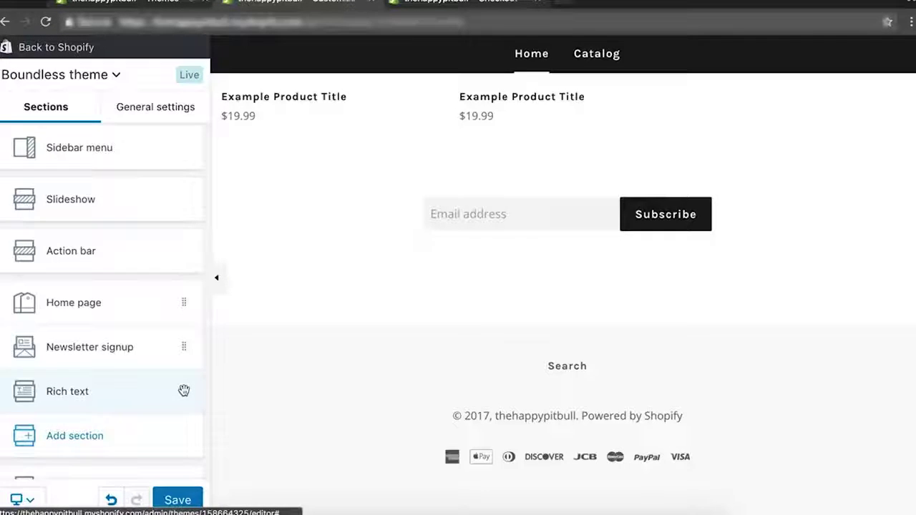
left_click_drag(181, 391, 184, 341)
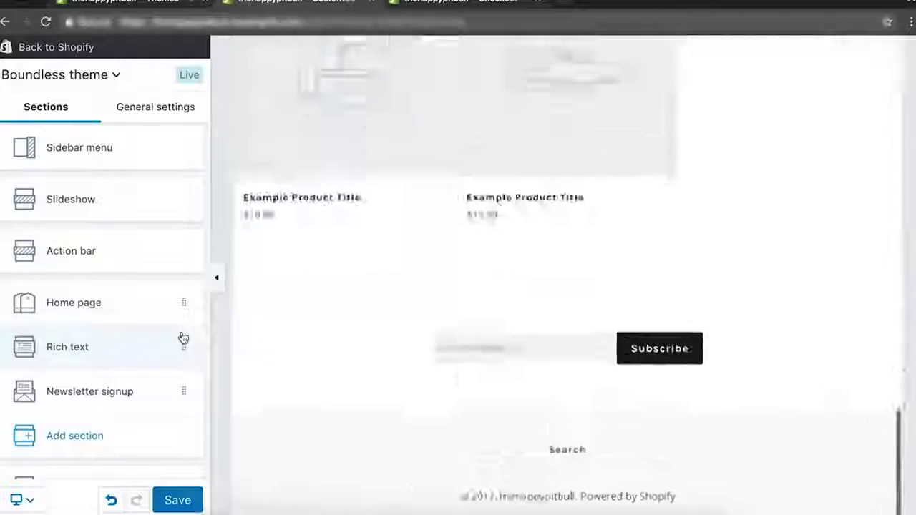
scroll(453, 259, "up", 15)
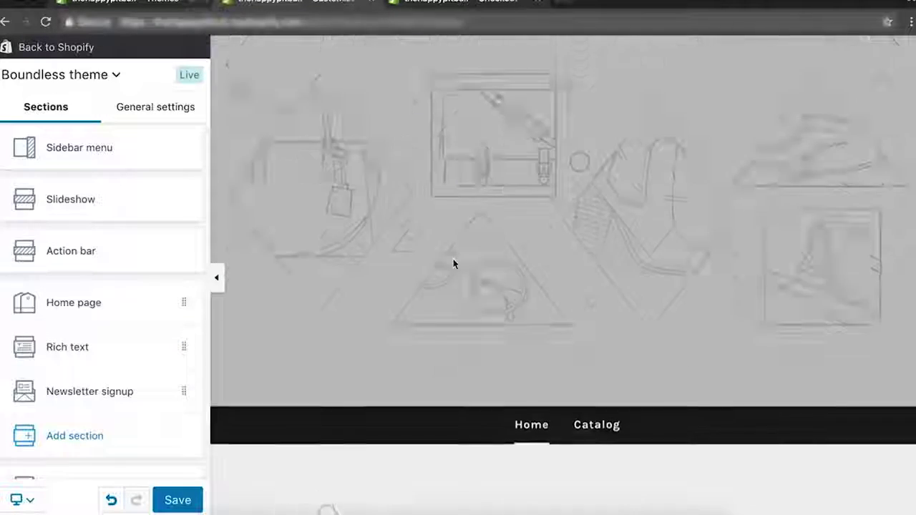
scroll(453, 264, "down", 15)
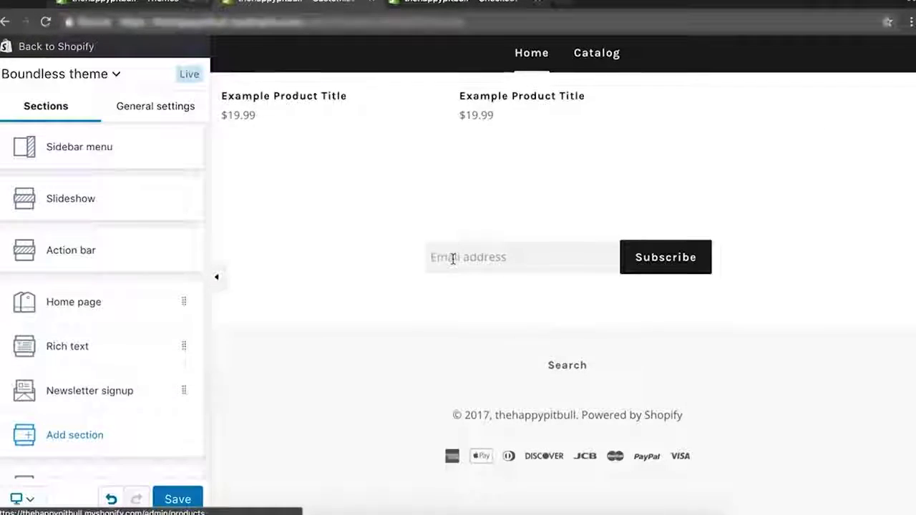
Add a Text block to the Rich text section and remove its Page block.
left_click(102, 349)
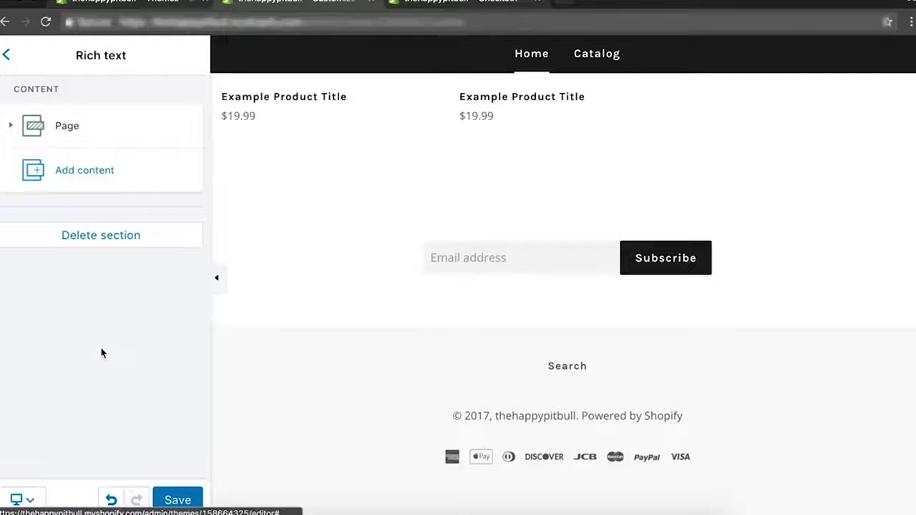
left_click(101, 131)
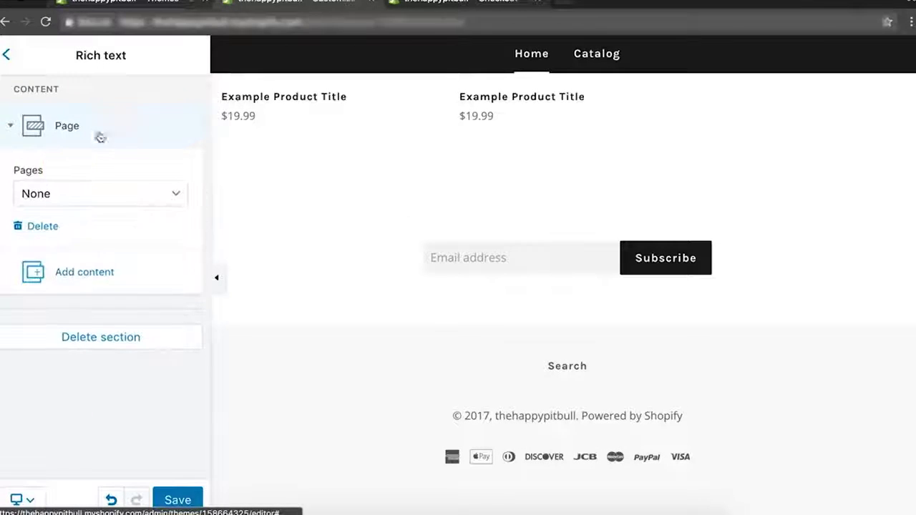
left_click(60, 198)
left_click(46, 123)
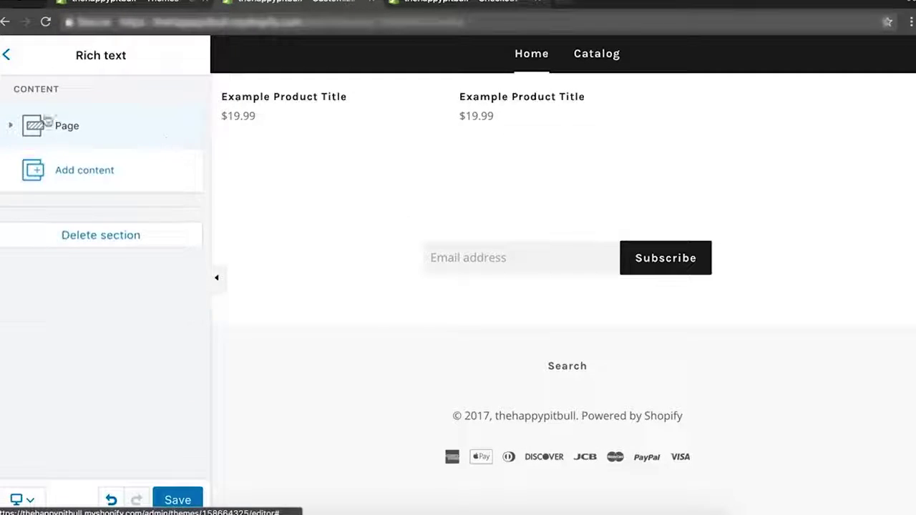
left_click(67, 171)
left_click(53, 239)
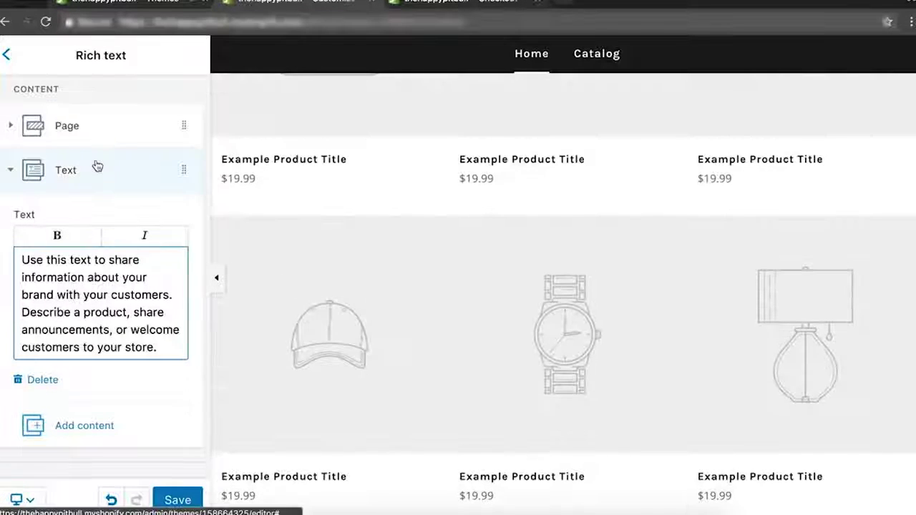
left_click(150, 125)
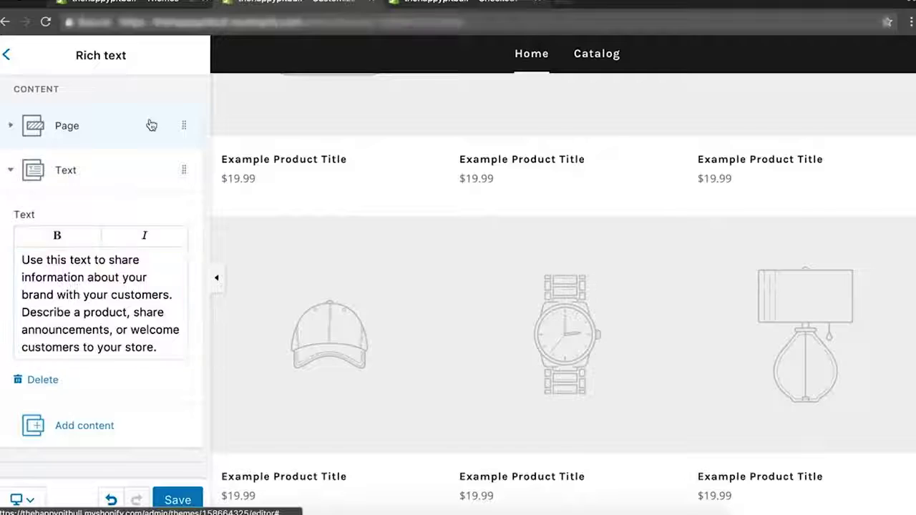
left_click(43, 226)
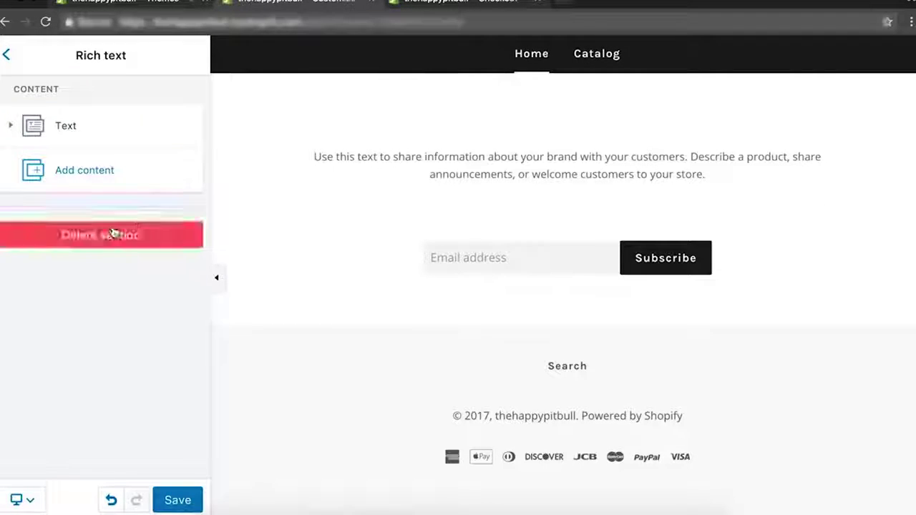
Move Rich text above the Home page section, then delete the Rich text section.
left_click(6, 56)
left_click_drag(95, 348, 94, 303)
scroll(644, 411, "down", 4)
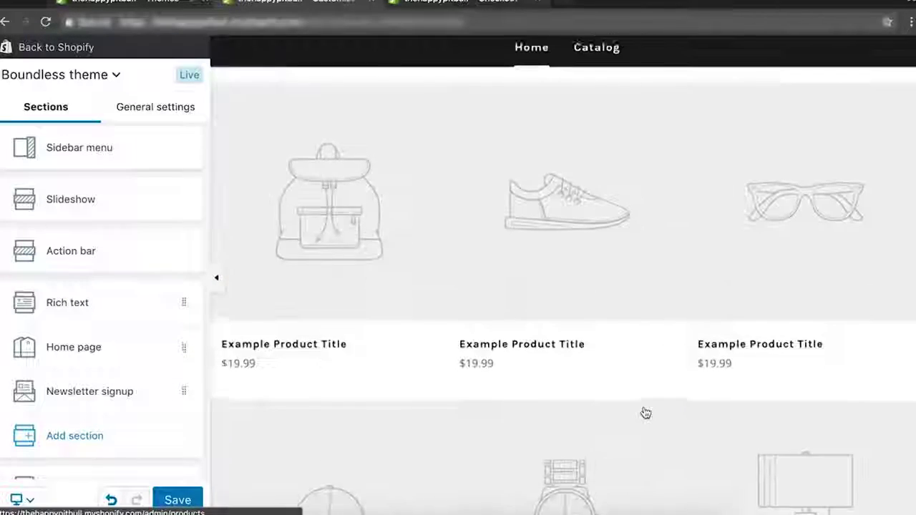
left_click_drag(484, 244, 537, 259)
left_click(537, 260)
left_click(184, 301)
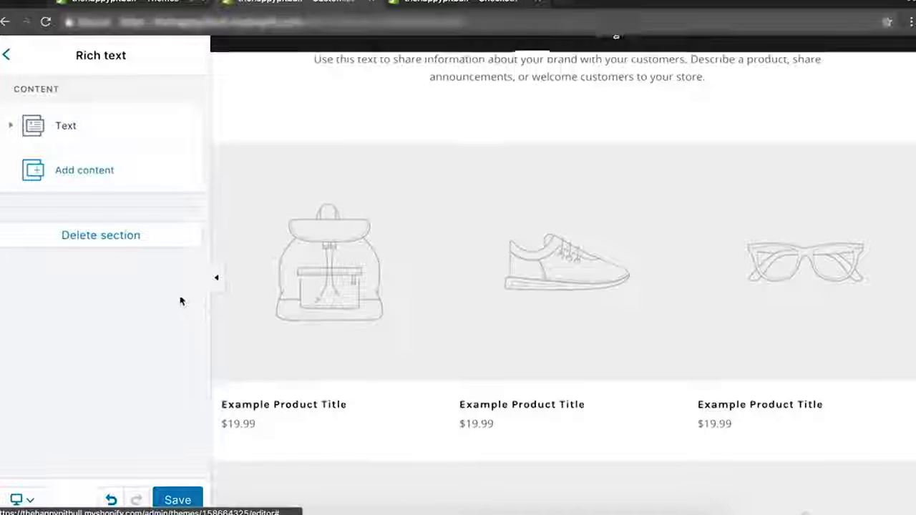
left_click(123, 238)
Save the theme and set the Home page section's collection to None.
left_click(178, 499)
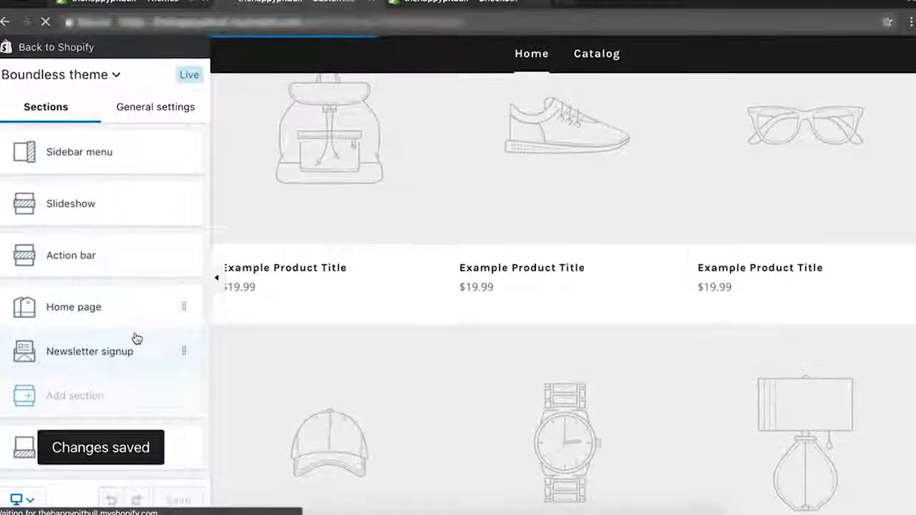
left_click(137, 314)
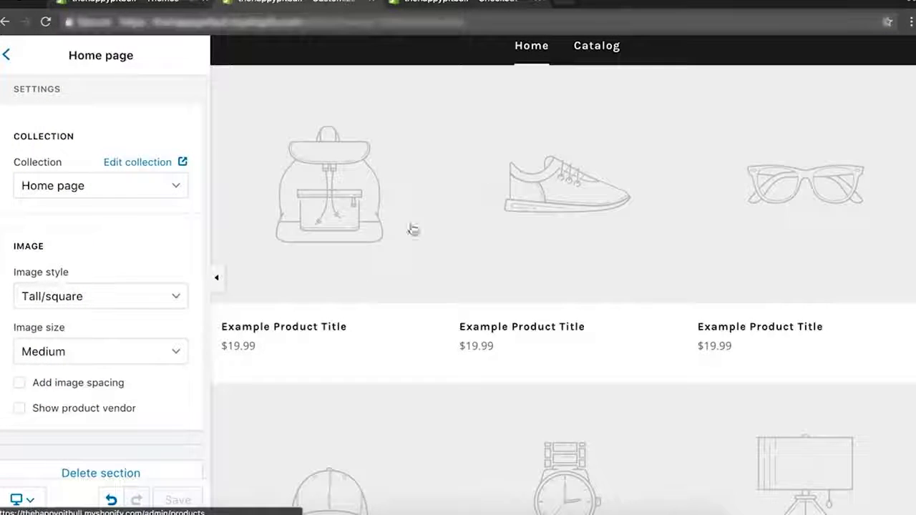
left_click(123, 186)
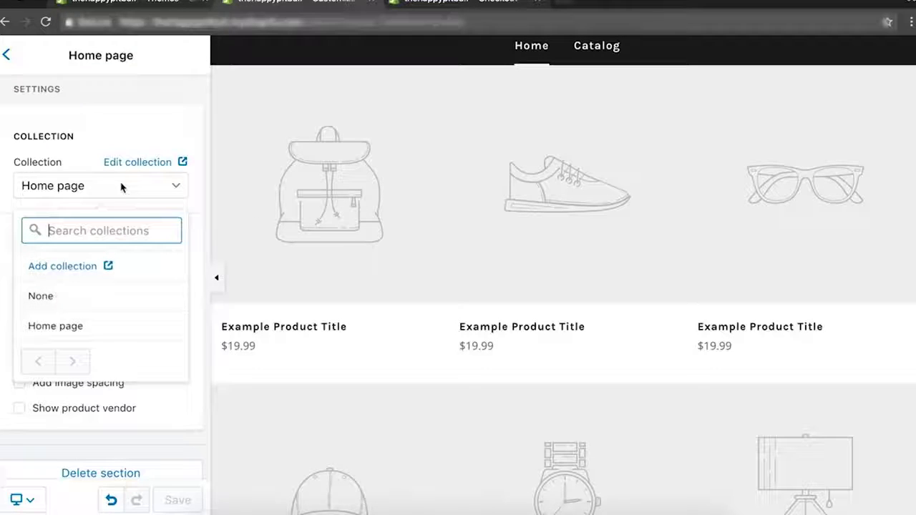
left_click(47, 295)
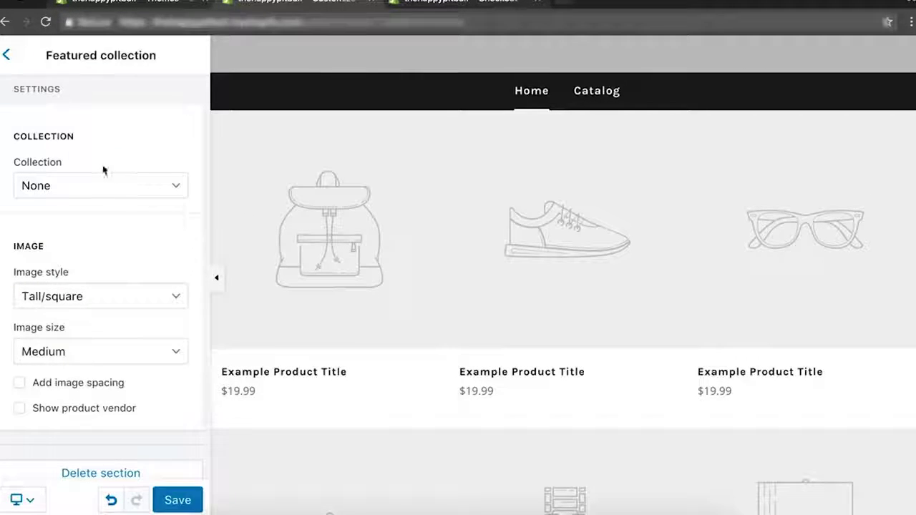
Switch the collection to Home page and back to None, then delete the section.
left_click(121, 193)
left_click(73, 325)
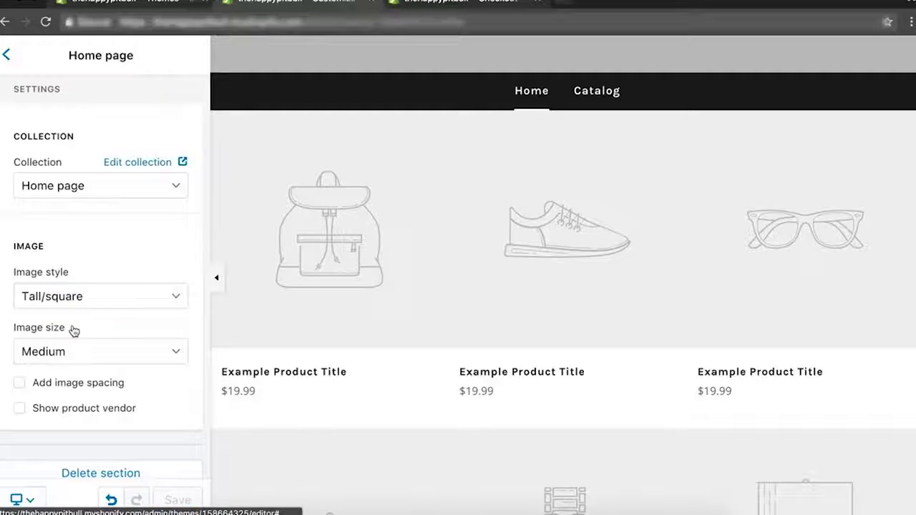
left_click(105, 186)
left_click(66, 294)
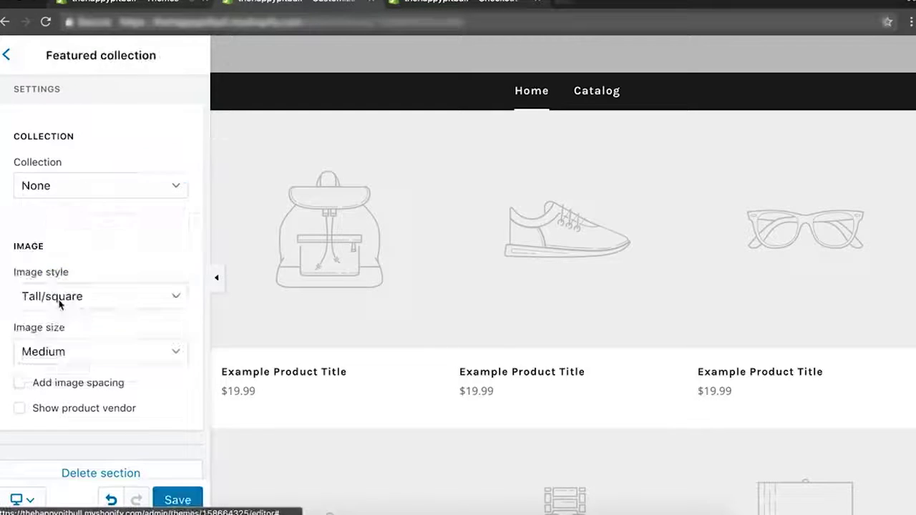
scroll(128, 260, "down", 1)
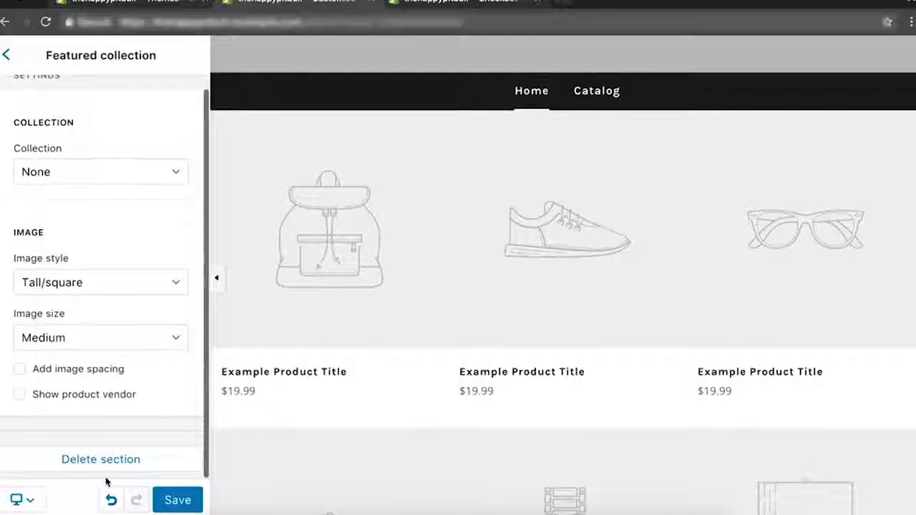
left_click(104, 465)
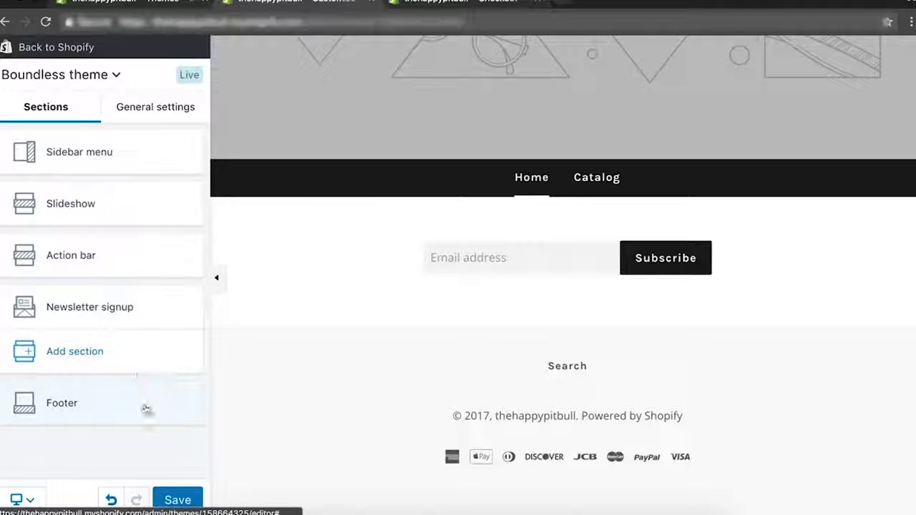
Delete the Newsletter signup section and add a Featured collection section.
left_click(162, 311)
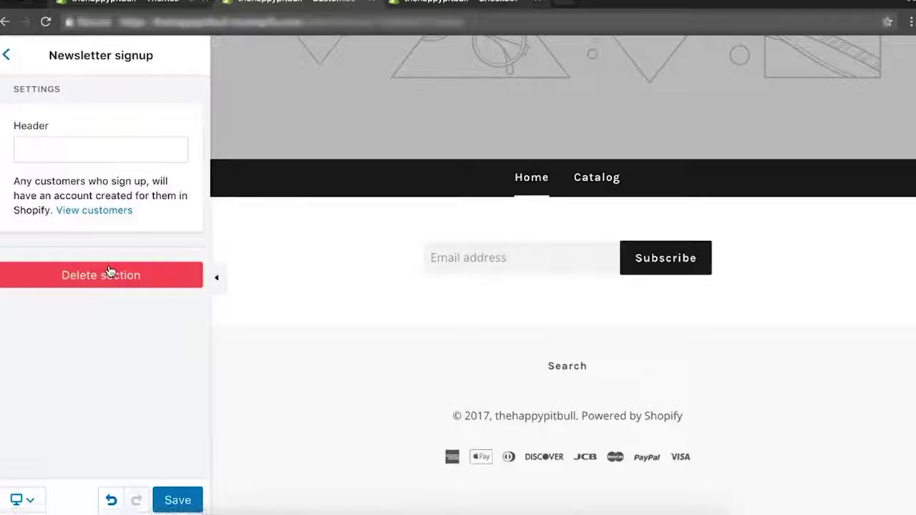
left_click(109, 272)
left_click(113, 315)
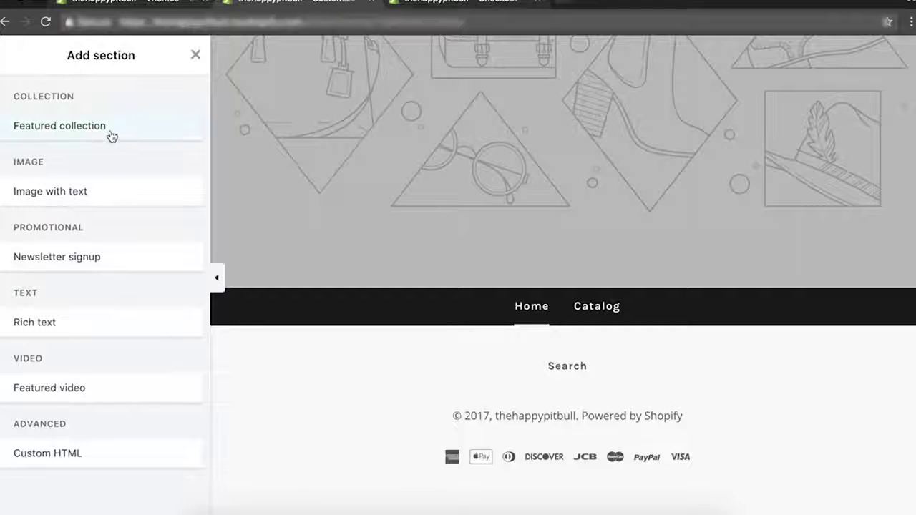
left_click(75, 125)
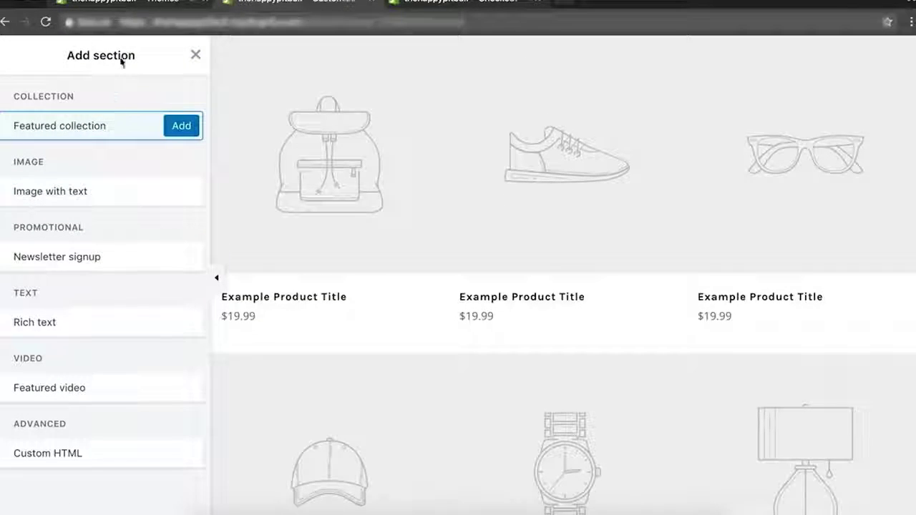
left_click(173, 128)
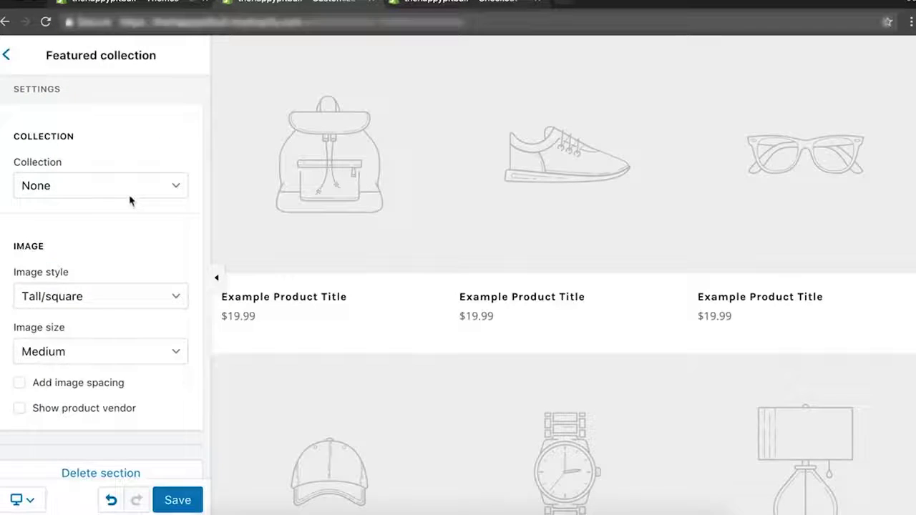
Leave the featured collection as None and save the theme.
left_click(129, 189)
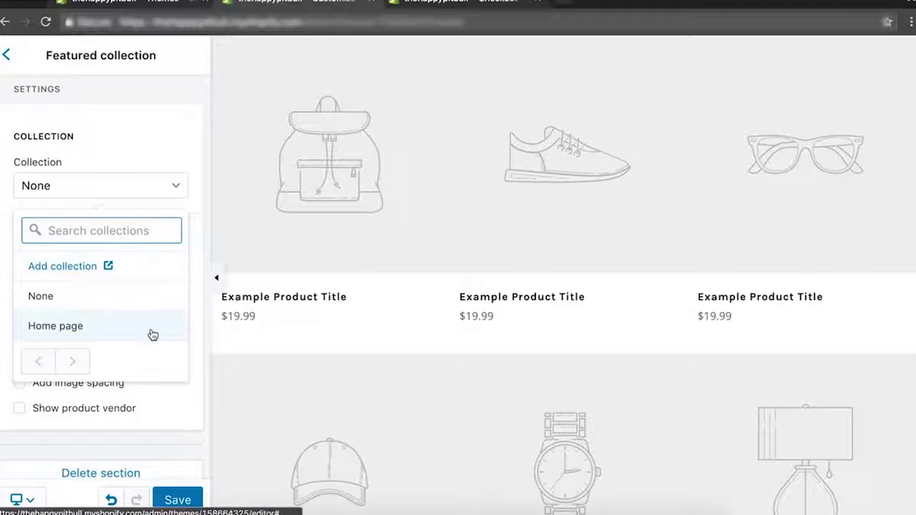
scroll(149, 444, "down", 1)
left_click(153, 433)
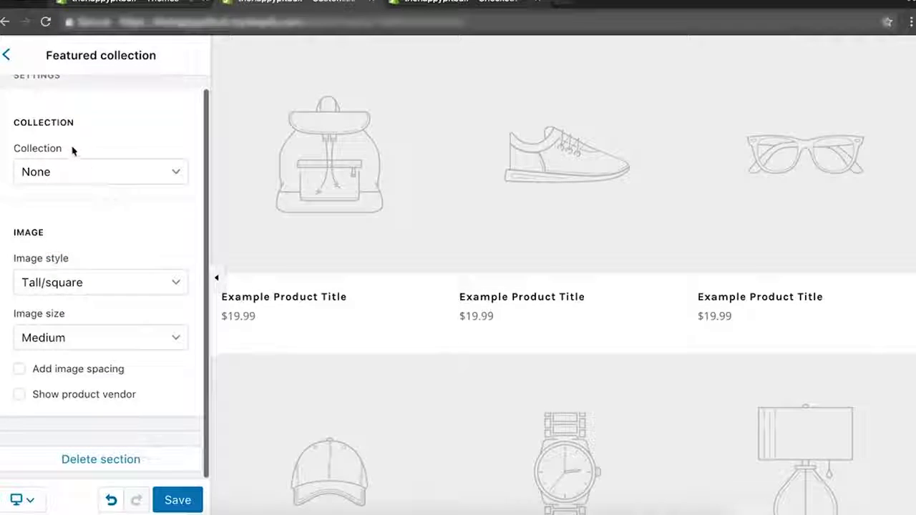
scroll(72, 150, "up", 1)
left_click(176, 499)
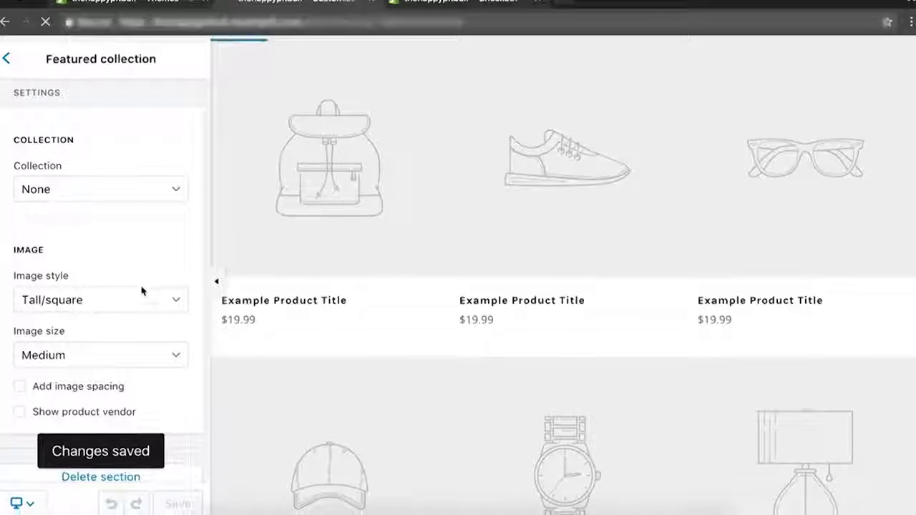
left_click(6, 55)
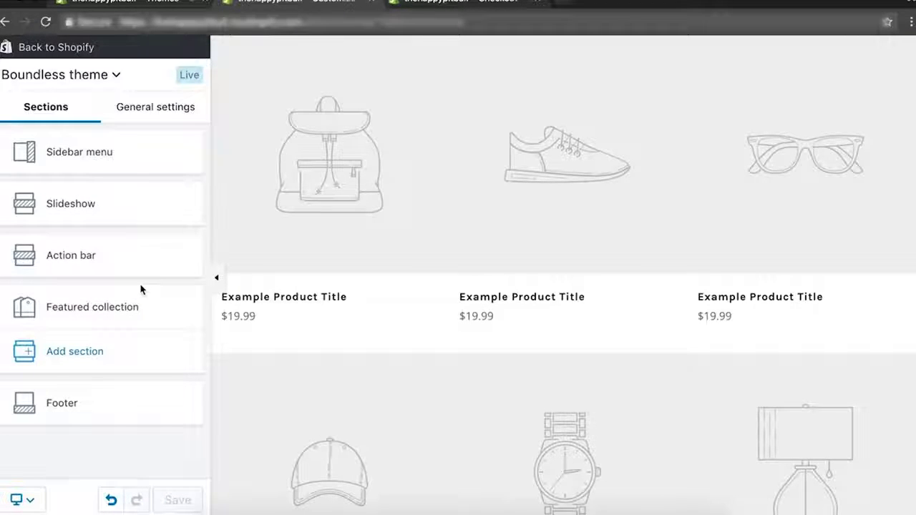
Confirm the Footer section keeps Footer menu, then exit the theme editor.
left_click(46, 405)
left_click(120, 149)
left_click(155, 418)
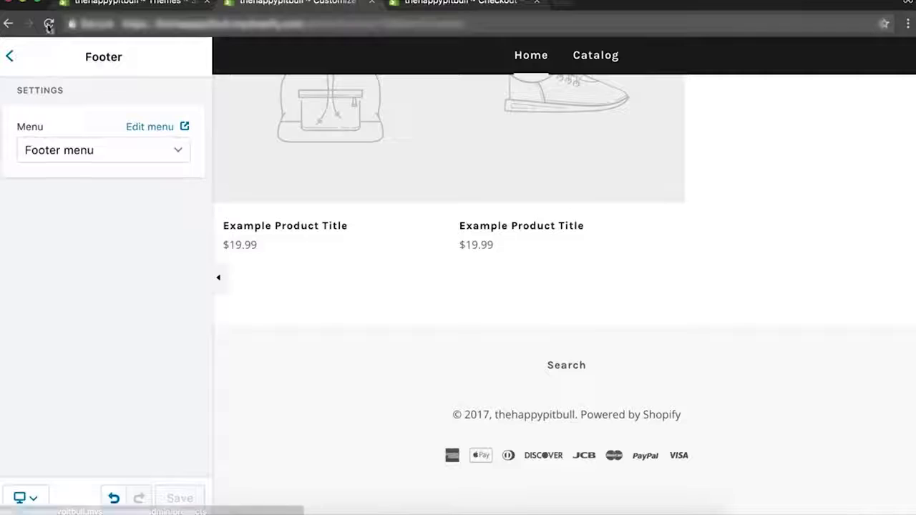
left_click(9, 56)
left_click(32, 51)
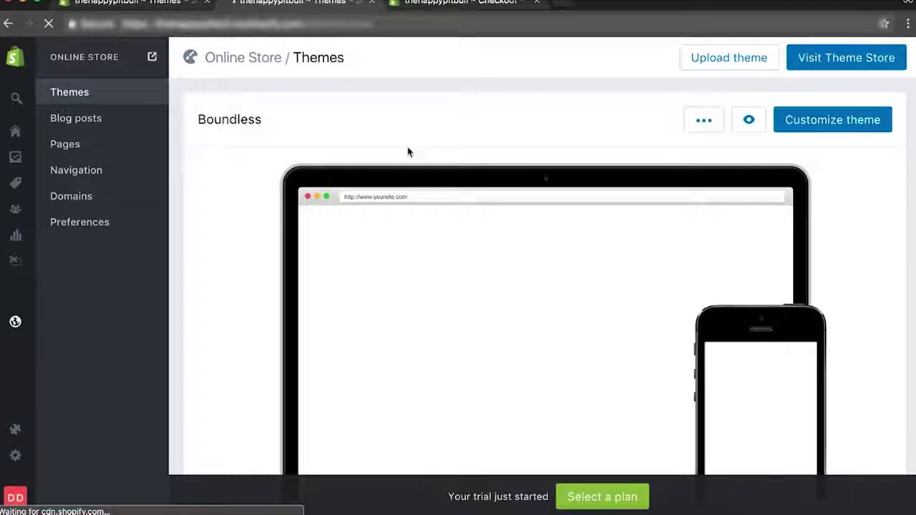
Customize the Boundless theme and view its Featured collection section.
left_click(698, 127)
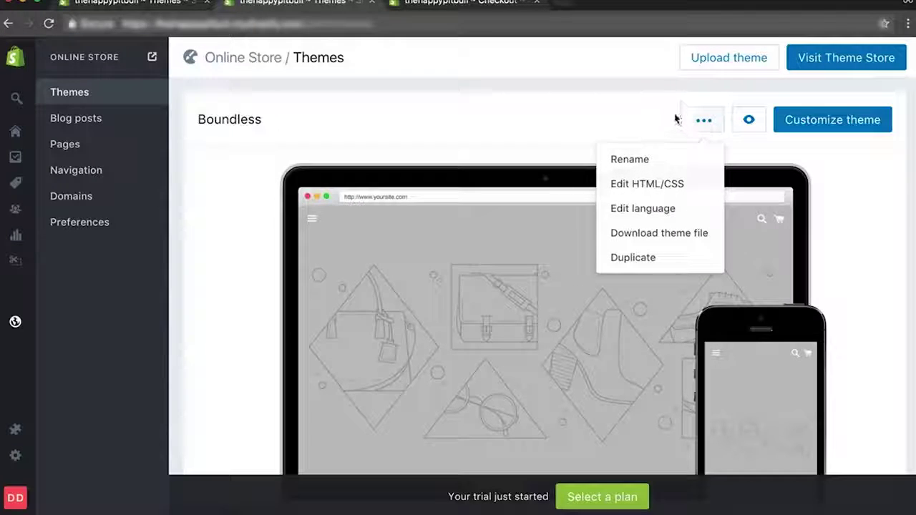
left_click(667, 111)
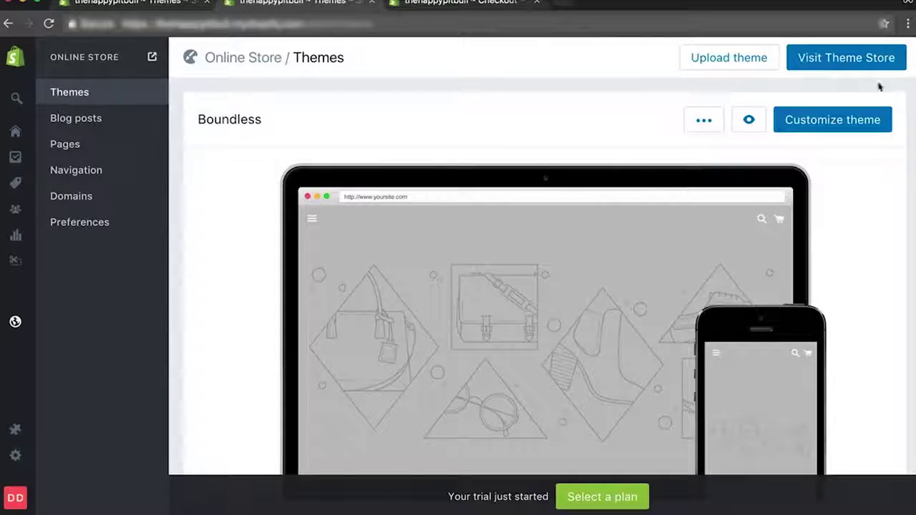
left_click(849, 120)
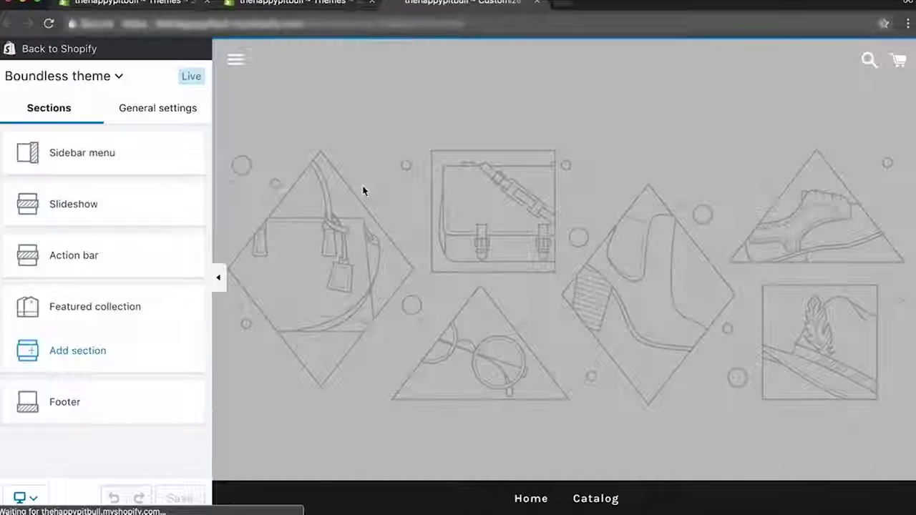
left_click(102, 318)
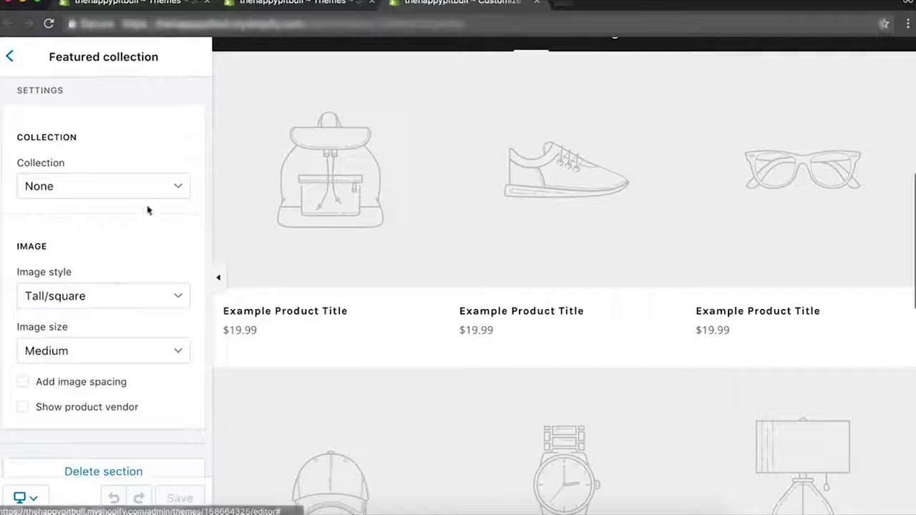
left_click(9, 57)
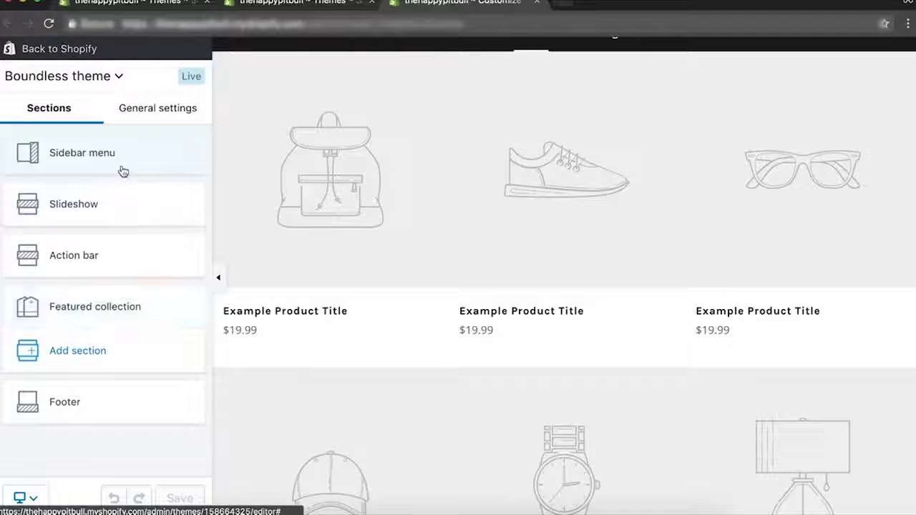
Edit the Sidebar menu's menu, then go to Online Store Navigation.
left_click(123, 172)
left_click(158, 126)
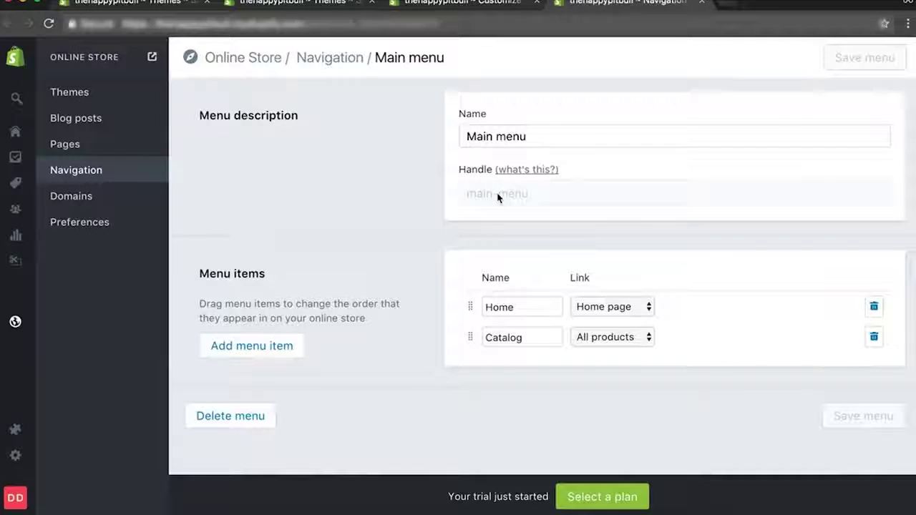
left_click(279, 3)
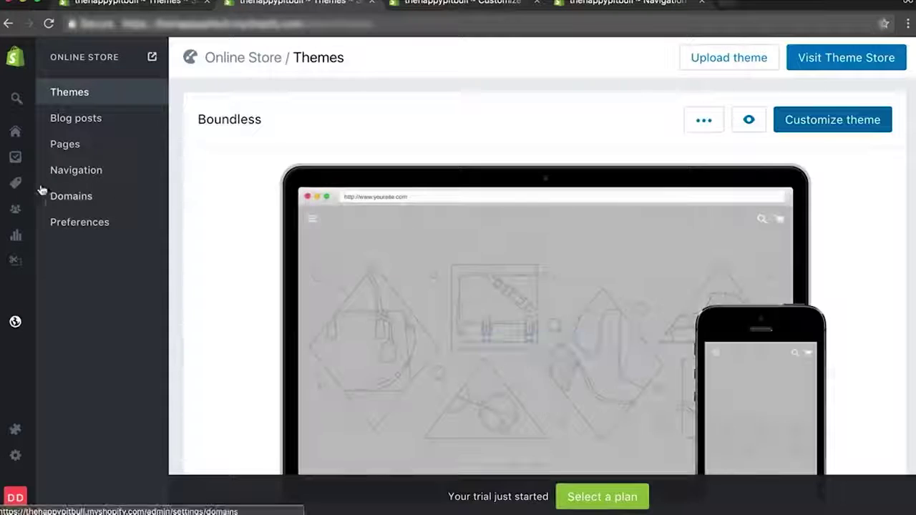
left_click(61, 173)
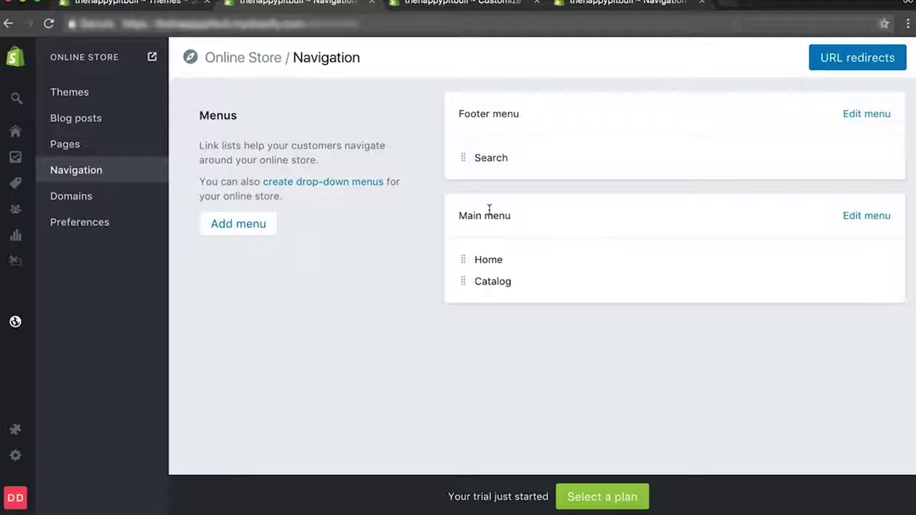
left_click(864, 217)
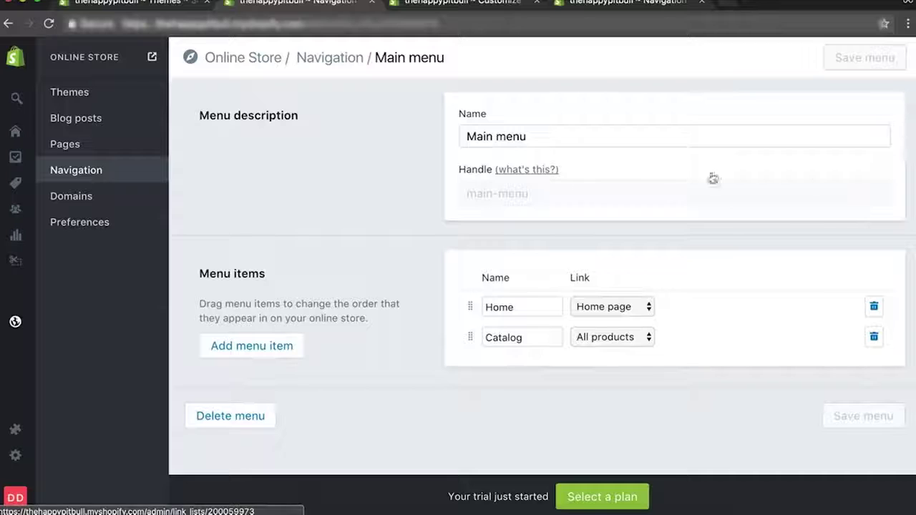
left_click(252, 349)
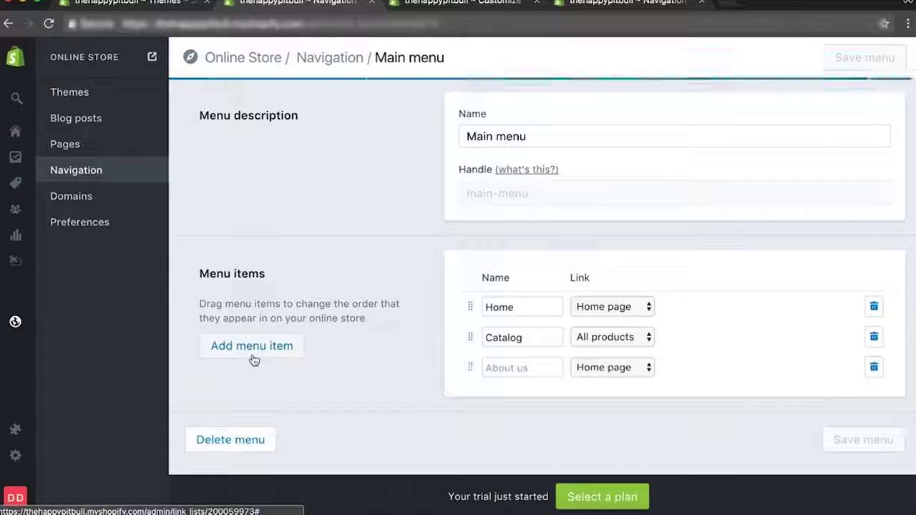
scroll(634, 388, "down", 1)
left_click(621, 356)
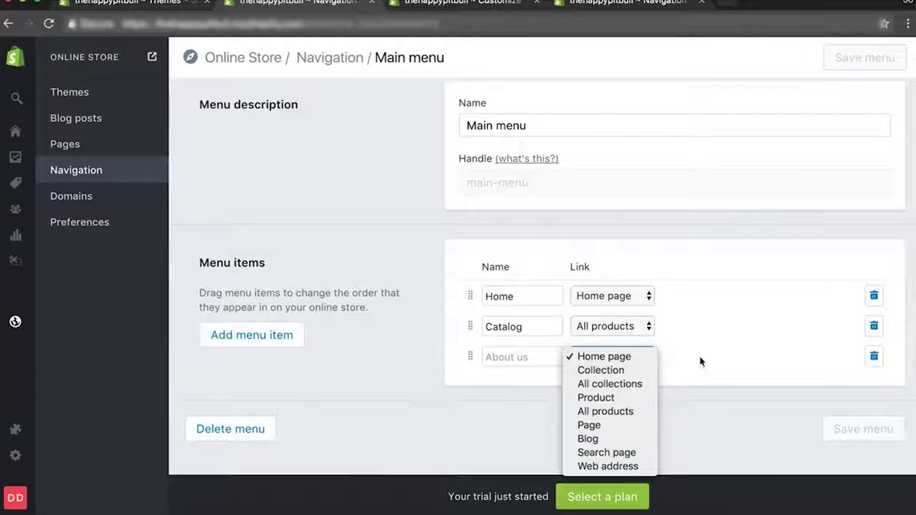
left_click(591, 467)
left_click(500, 358)
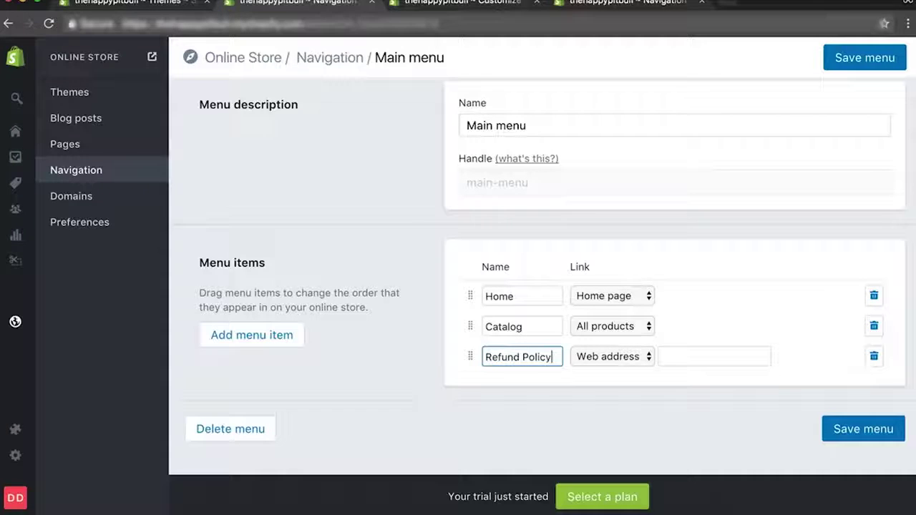
left_click(681, 351)
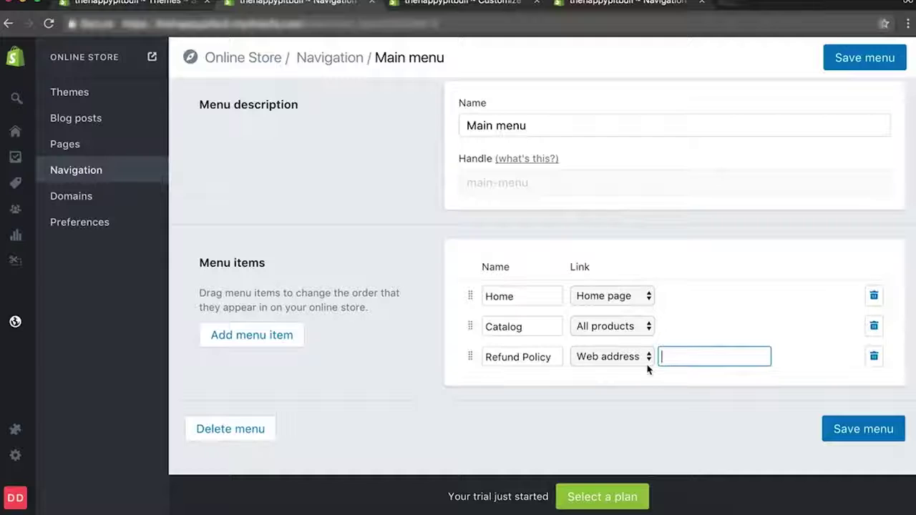
type("http://google.com")
left_click(295, 335)
left_click(505, 388)
type("Terms Of Service")
left_click(612, 390)
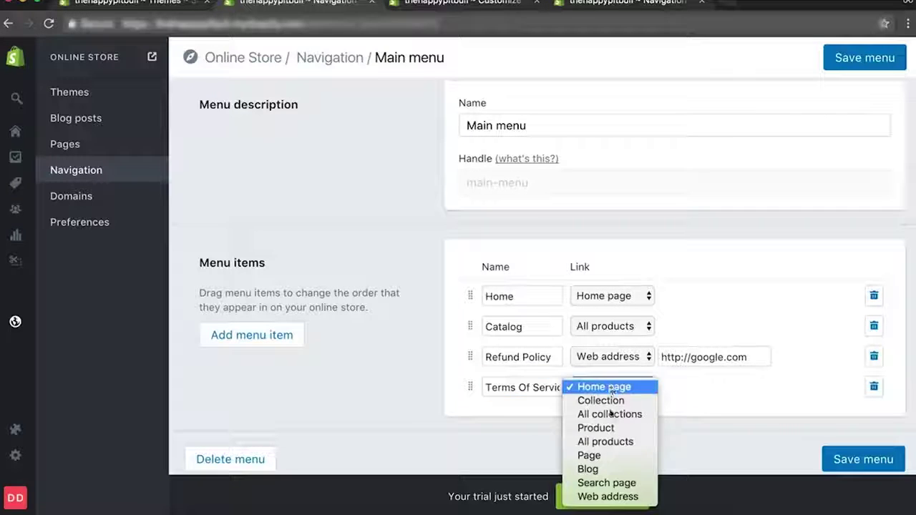
left_click(608, 496)
triple_click(693, 360)
key("ctrl+c")
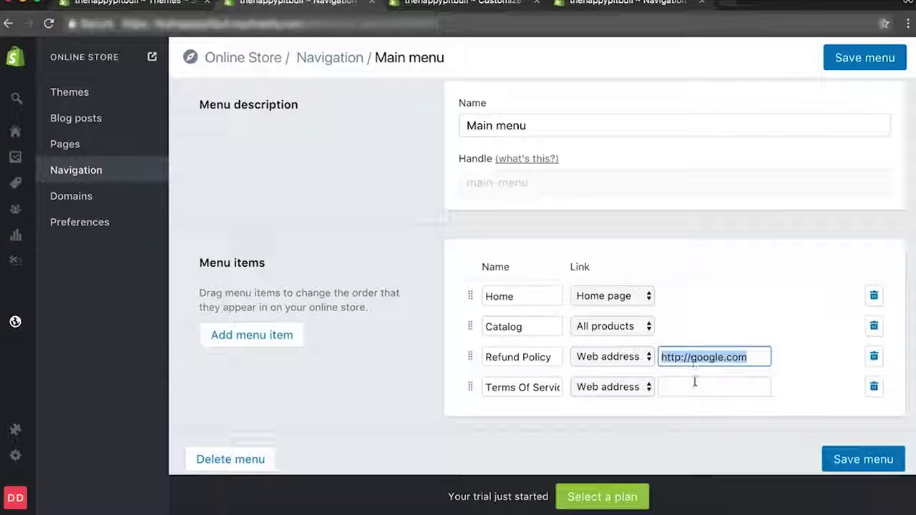
left_click(695, 382)
key("ctrl+v")
left_click(839, 459)
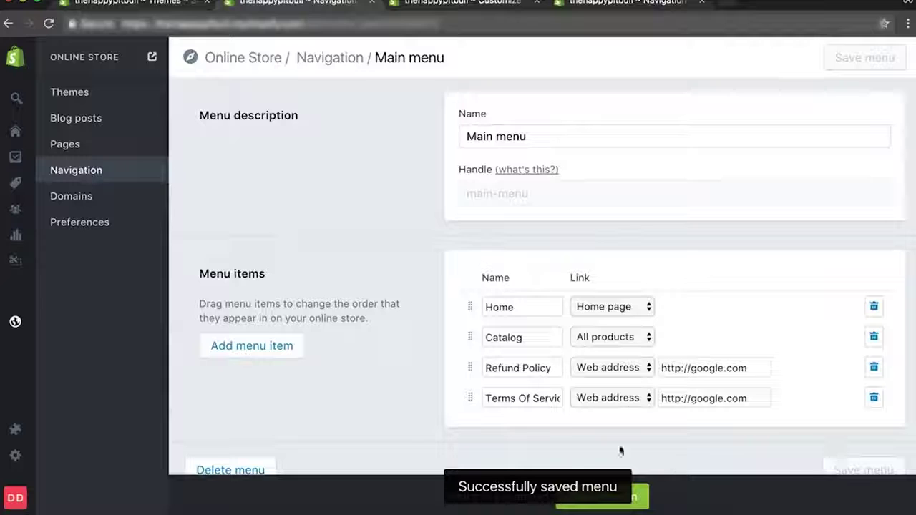
Check the new menu items in the live storefront's side menu.
left_click(466, 3)
left_click_drag(306, 23, 844, 113)
key("BackSpace")
key("Return")
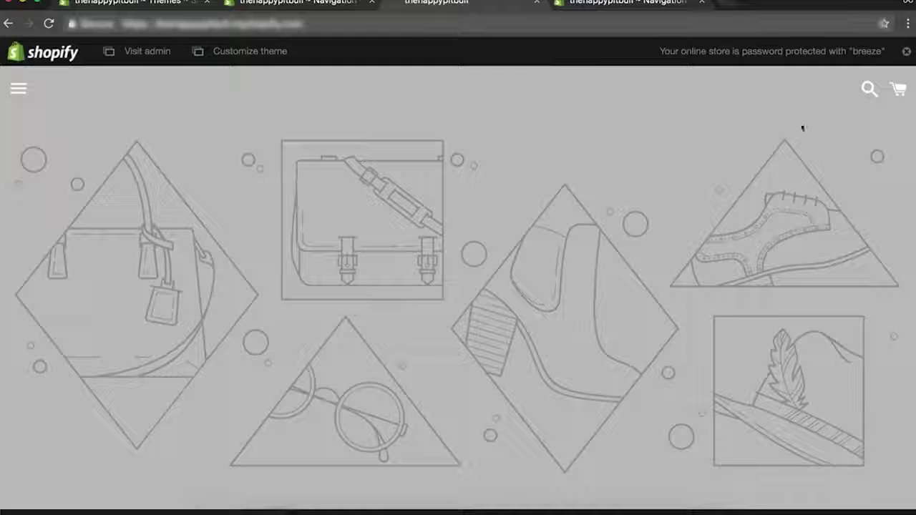
left_click(17, 93)
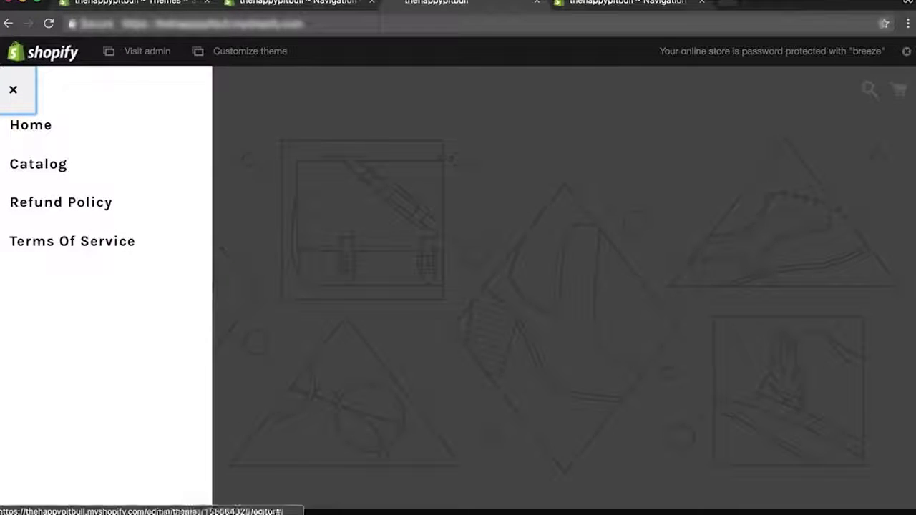
key("ctrl+shift+Tab")
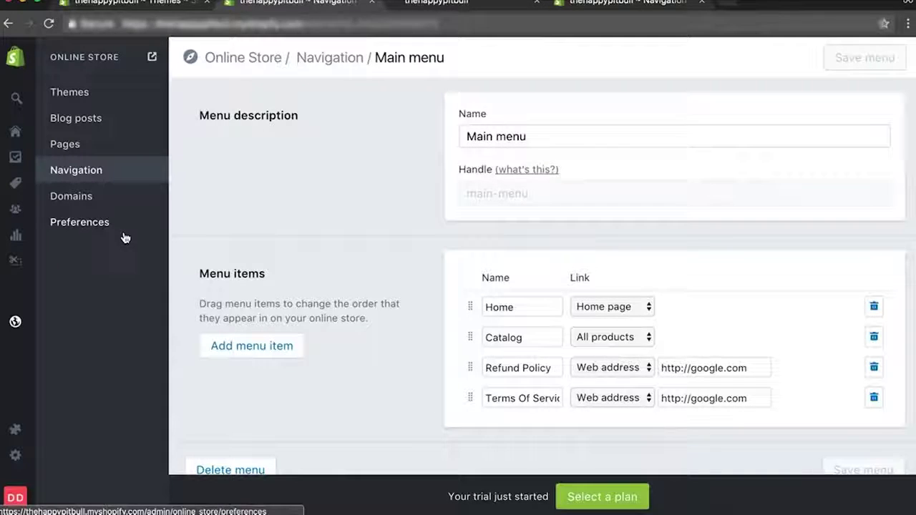
Start a new store page and begin typing its title 'Refund Policy'.
left_click(75, 146)
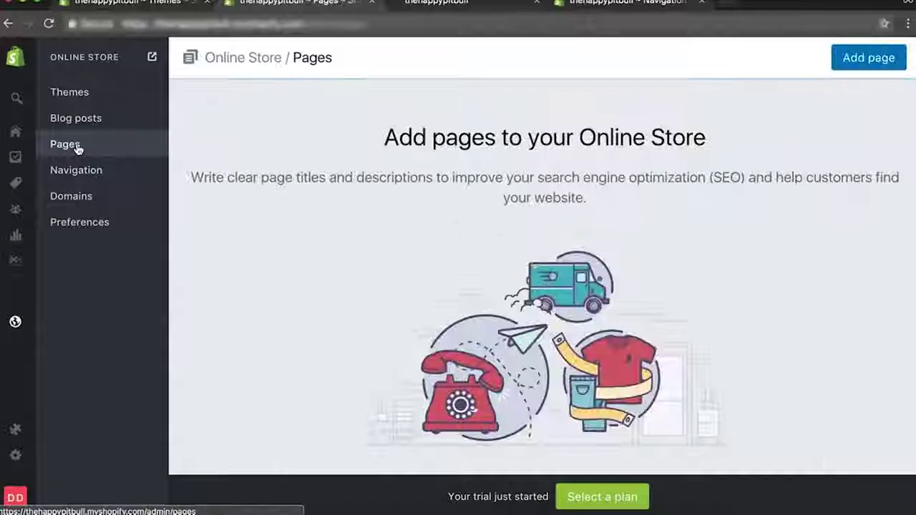
left_click(852, 59)
left_click(300, 166)
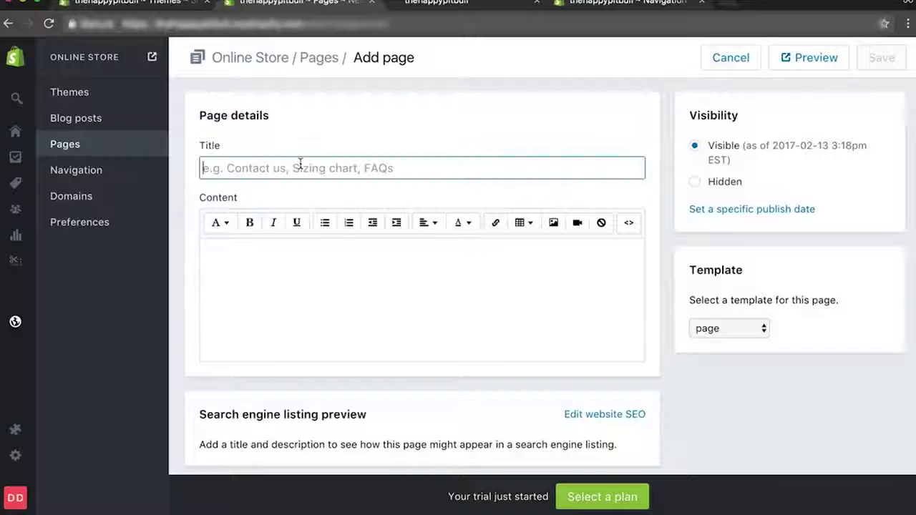
type("Refund Policy")
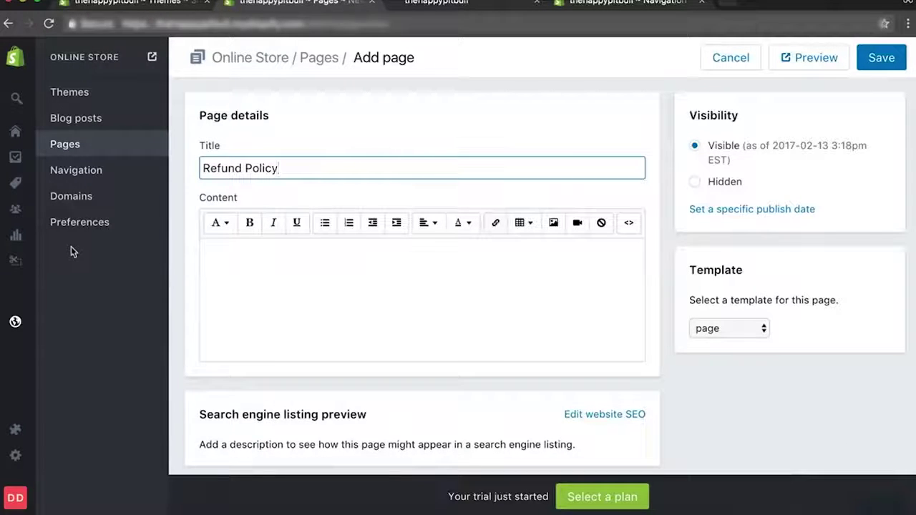
Go to the Checkout settings, closing the extra browser tabs along the way.
mouse_move(14, 464)
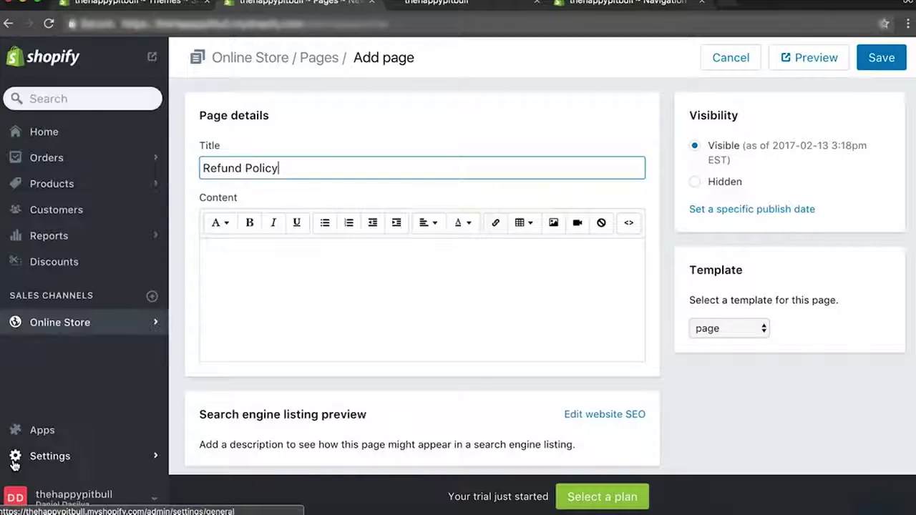
left_click(43, 457, "super")
key("ctrl+Tab")
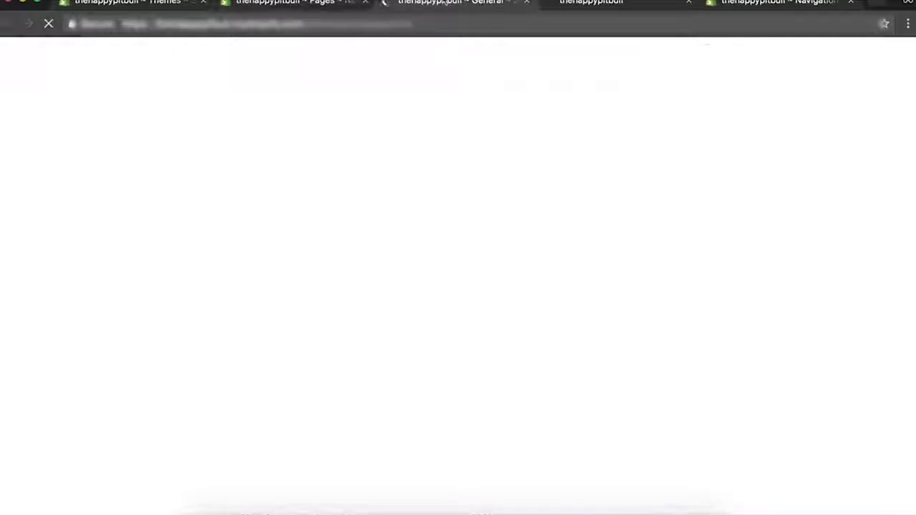
left_click(644, 2)
left_click(749, 3)
key("super+w")
key("super+w")
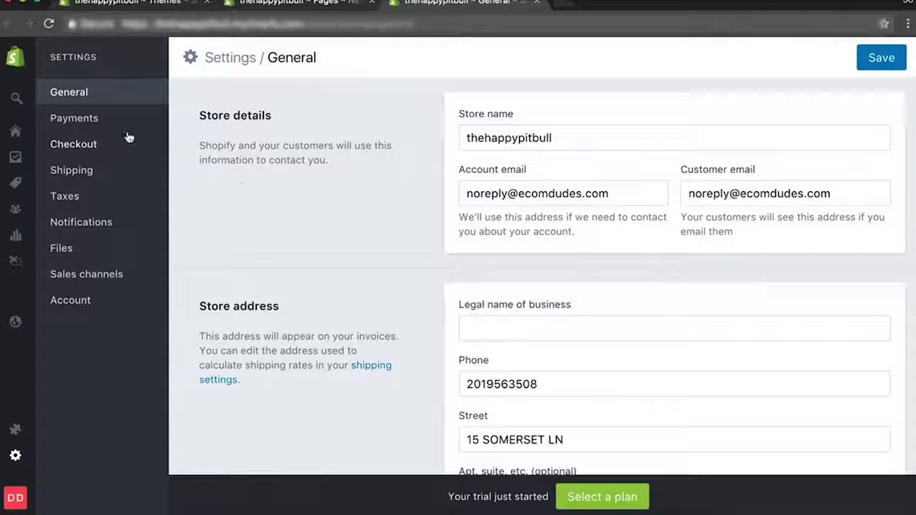
left_click(106, 144)
scroll(269, 254, "down", 5)
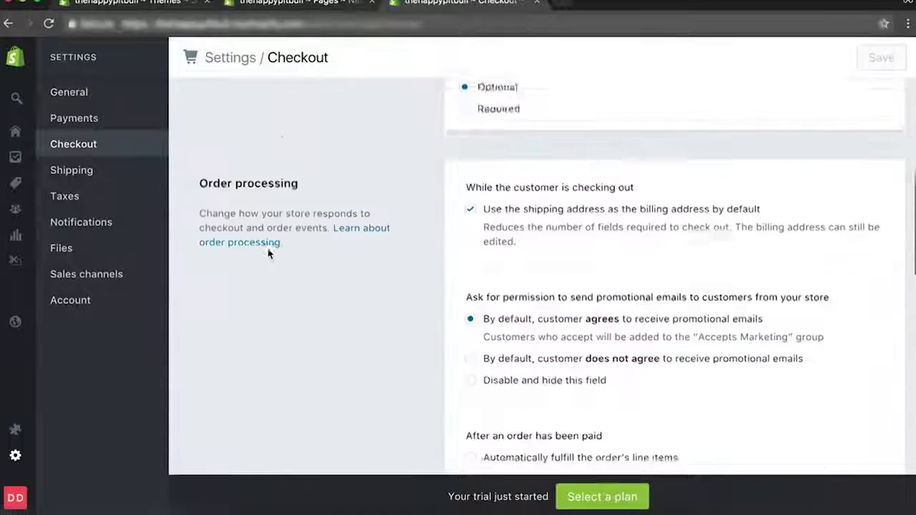
scroll(269, 253, "down", 10)
scroll(255, 218, "down", 1)
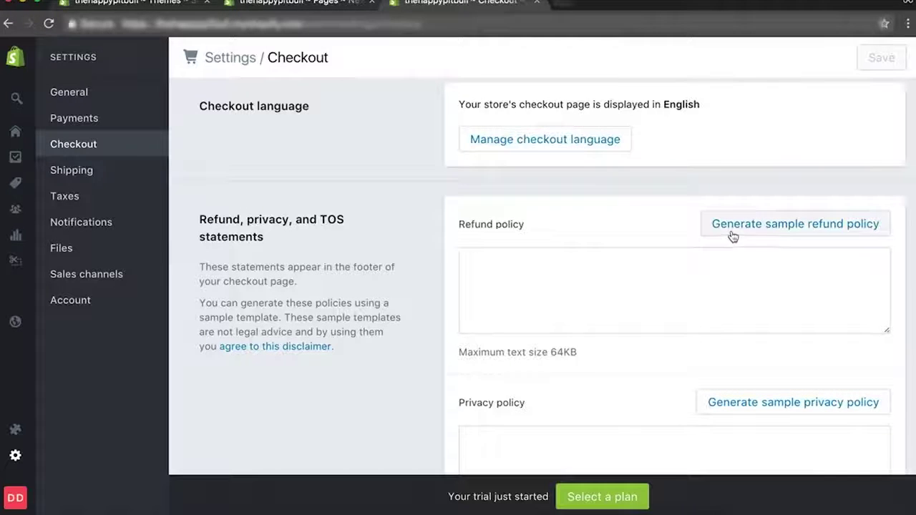
Generate sample text for the refund, privacy and terms of service policies.
left_click_drag(198, 222, 270, 228)
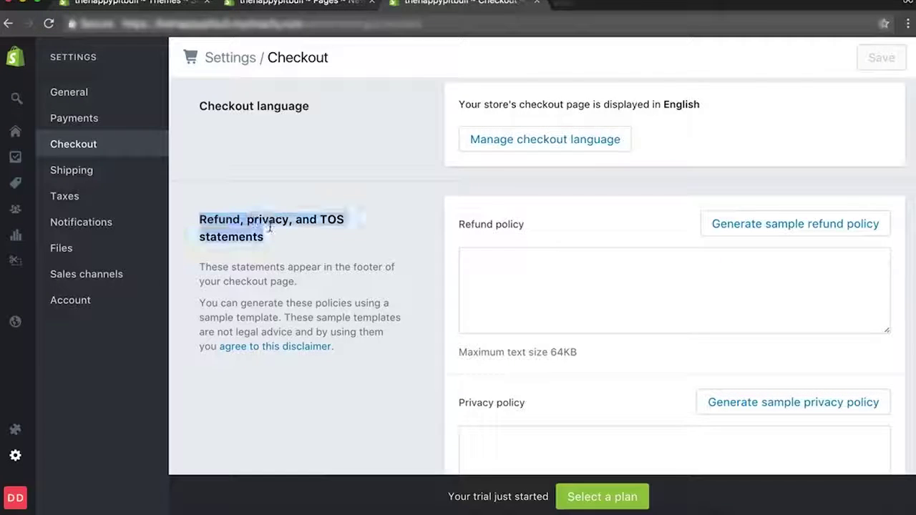
left_click(271, 231)
left_click(775, 227)
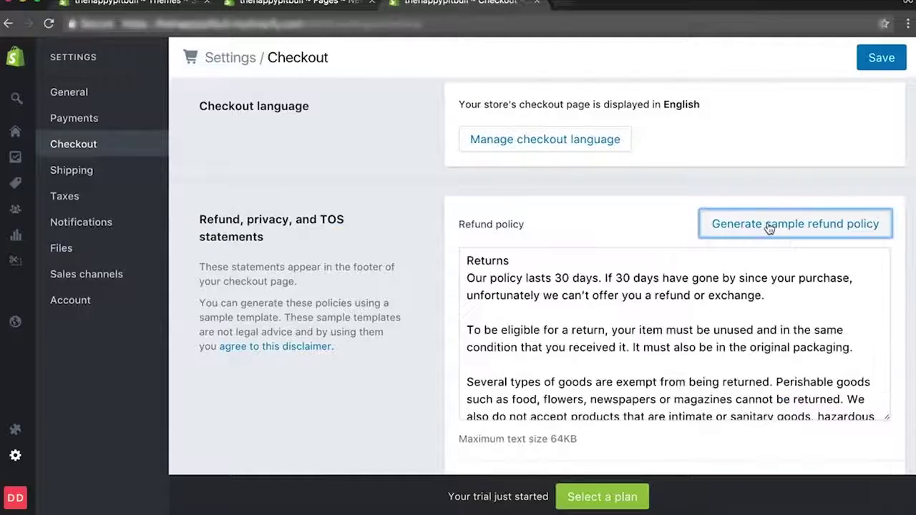
scroll(673, 308, "down", 5)
left_click(749, 456)
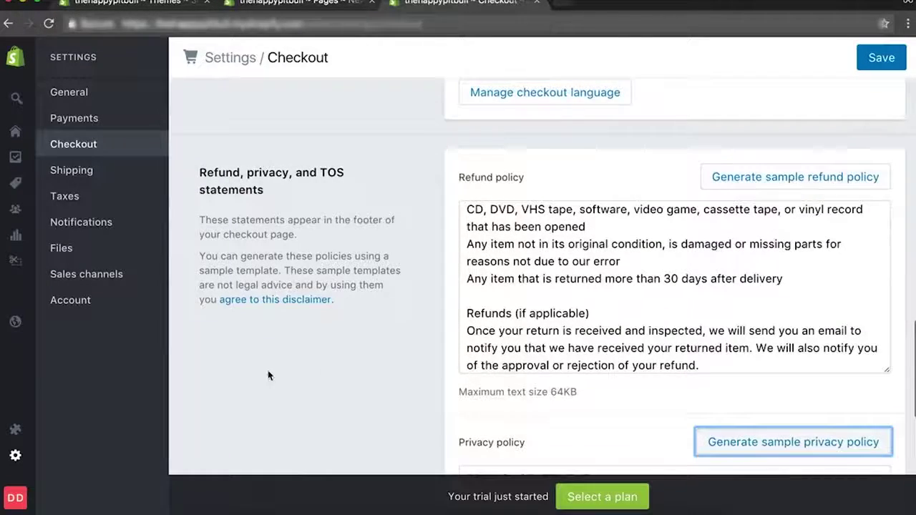
scroll(268, 374, "down", 5)
left_click(749, 309)
scroll(320, 378, "up", 10)
scroll(319, 378, "down", 2)
Copy the refund policy text into the new page's content, keep the default template, and save.
left_click(626, 280)
key("ctrl+a")
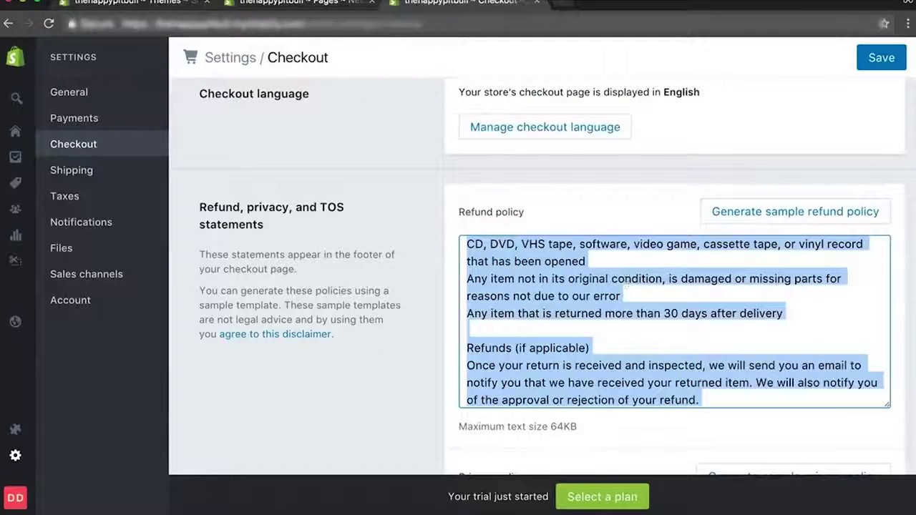
left_click(240, 4)
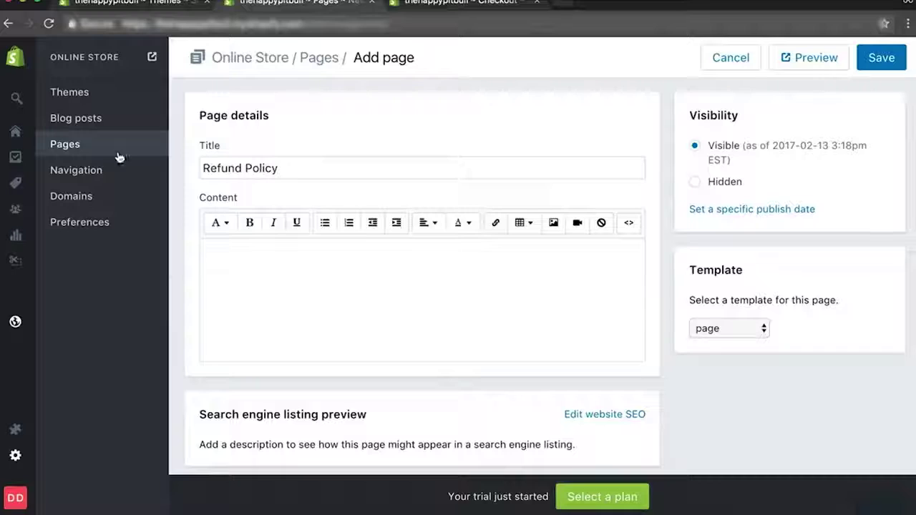
left_click(294, 320)
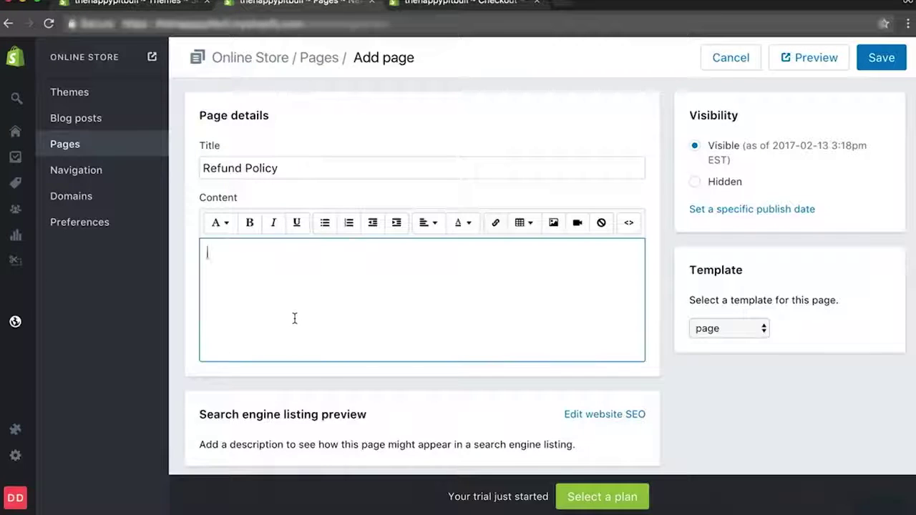
key("ctrl+v")
left_click(712, 332)
left_click(716, 402)
scroll(716, 402, "down", 5)
scroll(716, 402, "down", 2)
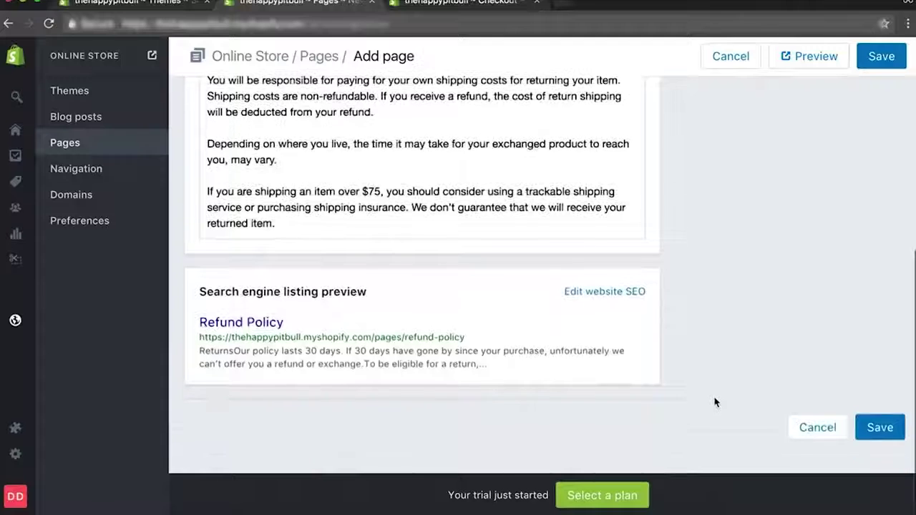
left_click(878, 431)
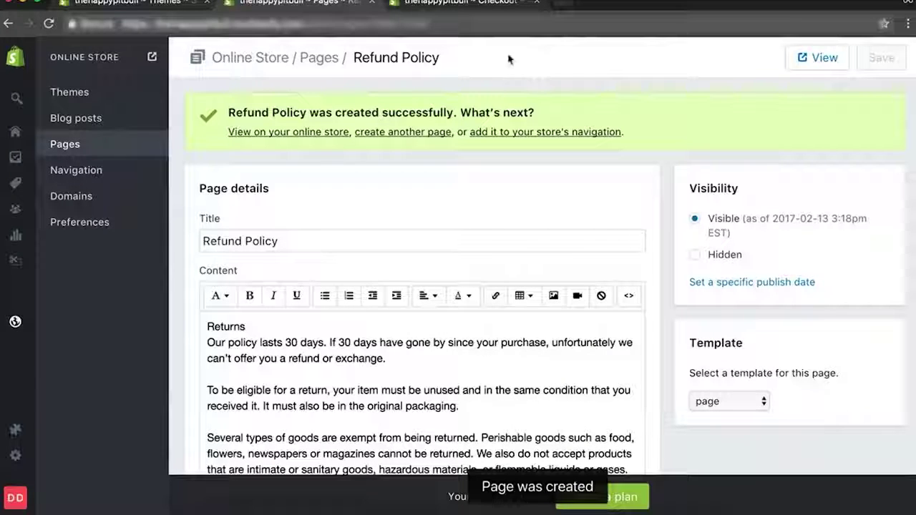
Preview the Refund Policy page on the storefront and select its web address.
left_click(321, 135)
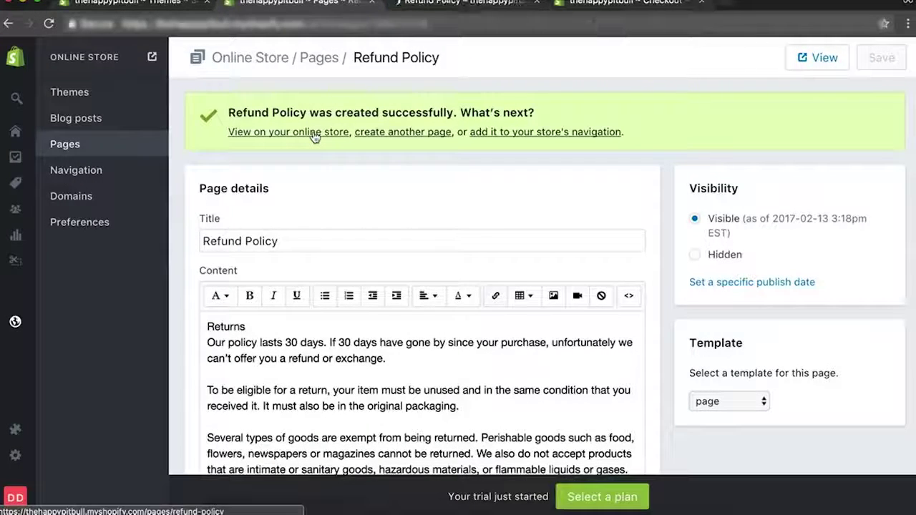
left_click(391, 29)
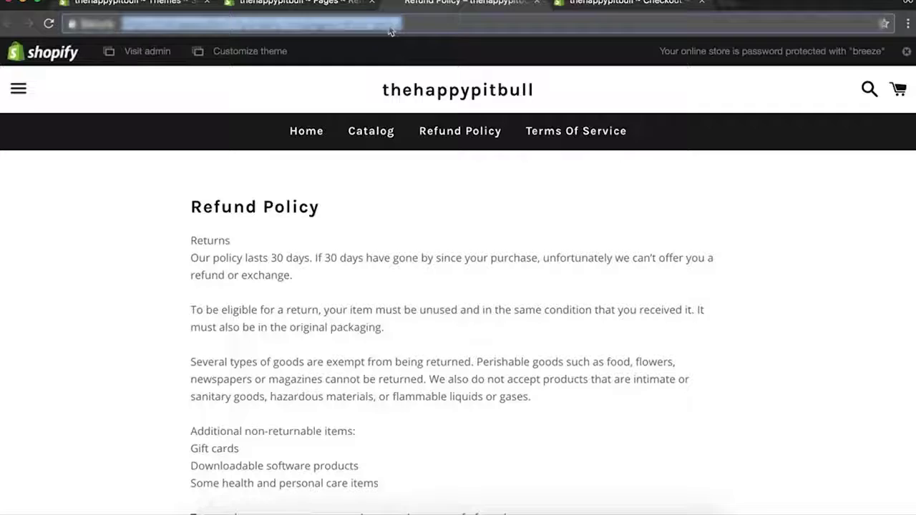
left_click(264, 4)
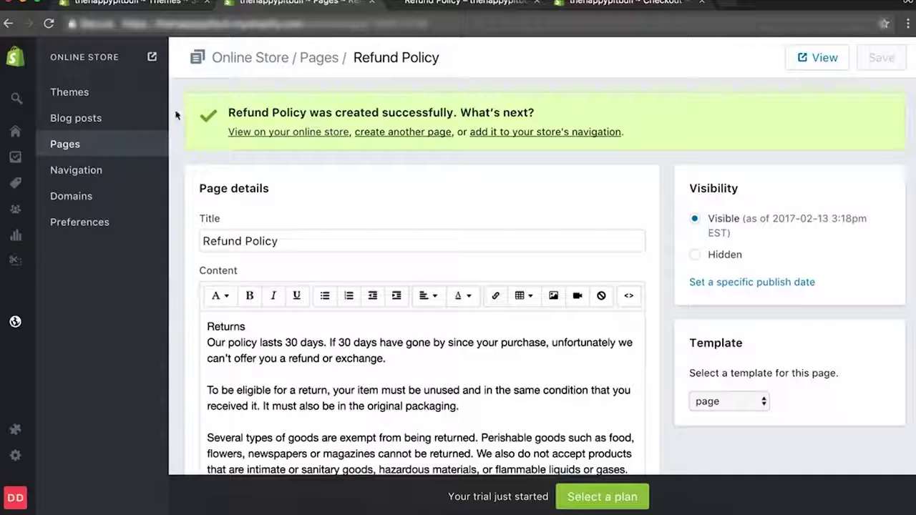
In the Main menu, point the Refund Policy item's link to the Refund Policy page.
left_click(107, 173)
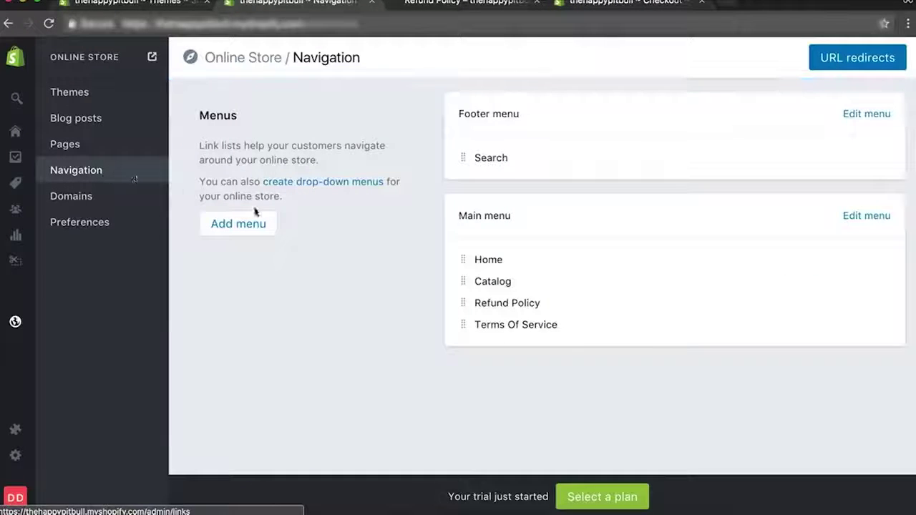
left_click(875, 217)
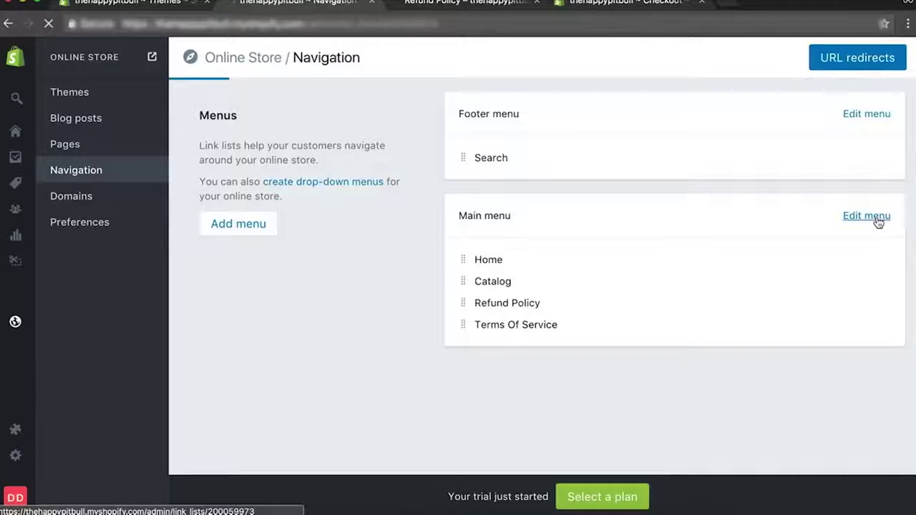
triple_click(692, 367)
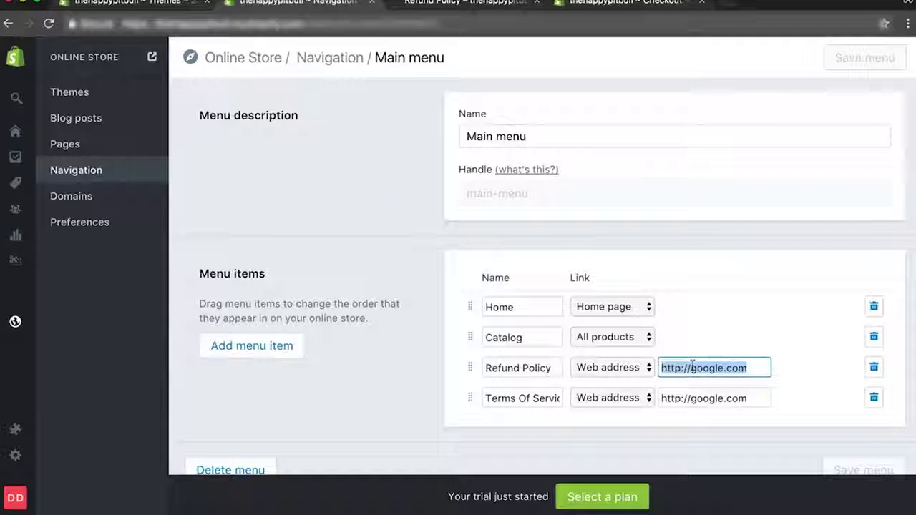
left_click(617, 371)
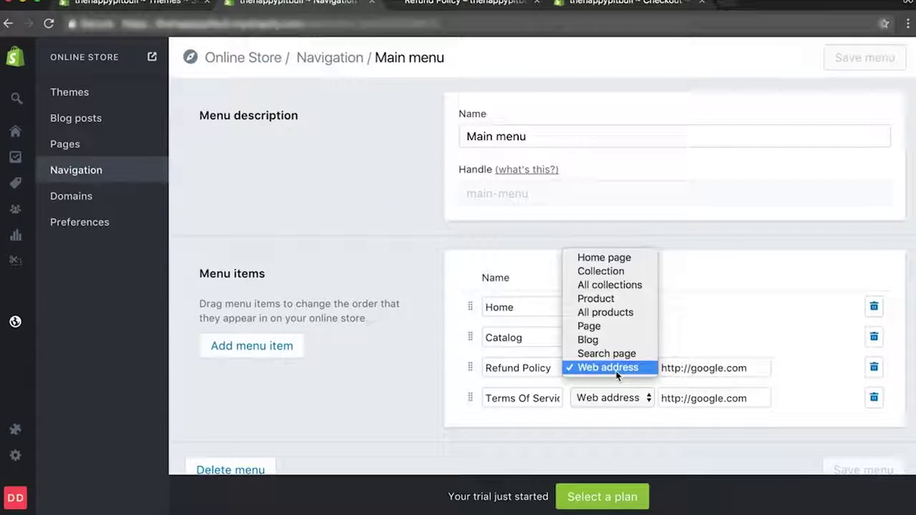
left_click(644, 326)
left_click(705, 368)
left_click(693, 420)
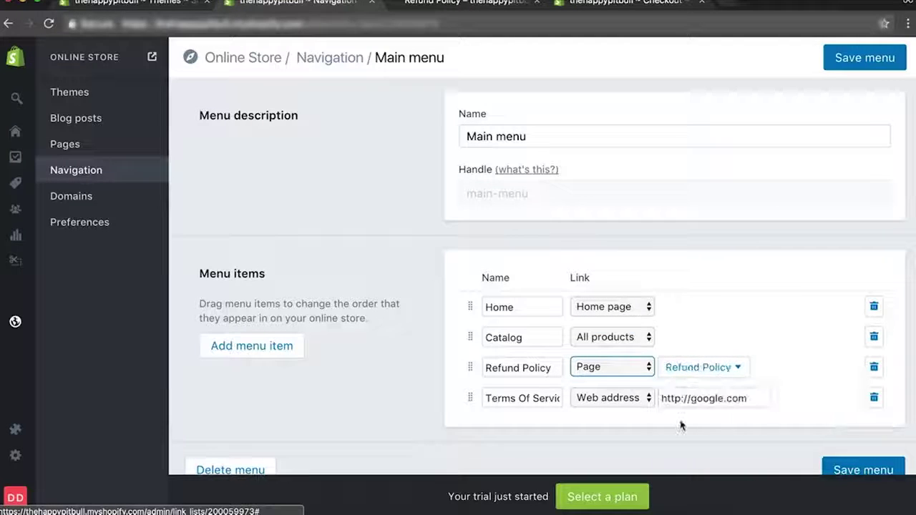
Reselect Page > Refund Policy as the item's link and save the Main menu.
left_click(628, 368)
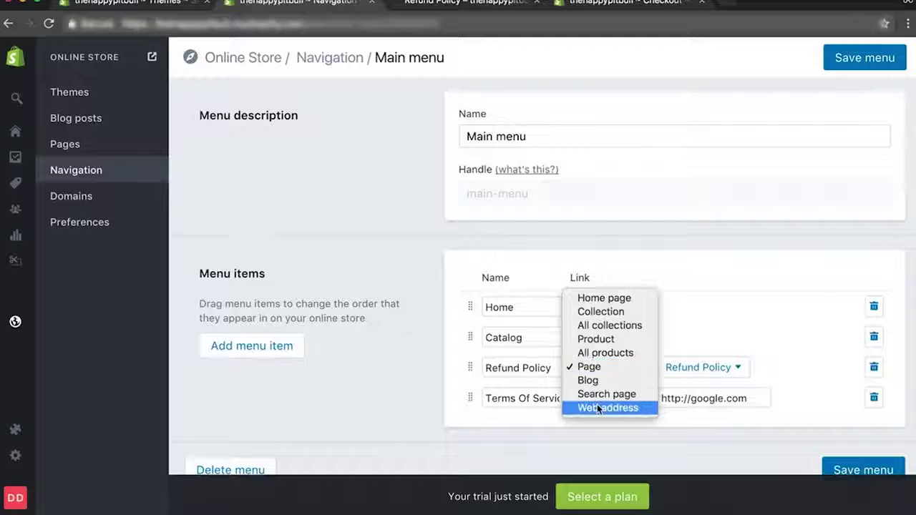
left_click(600, 408)
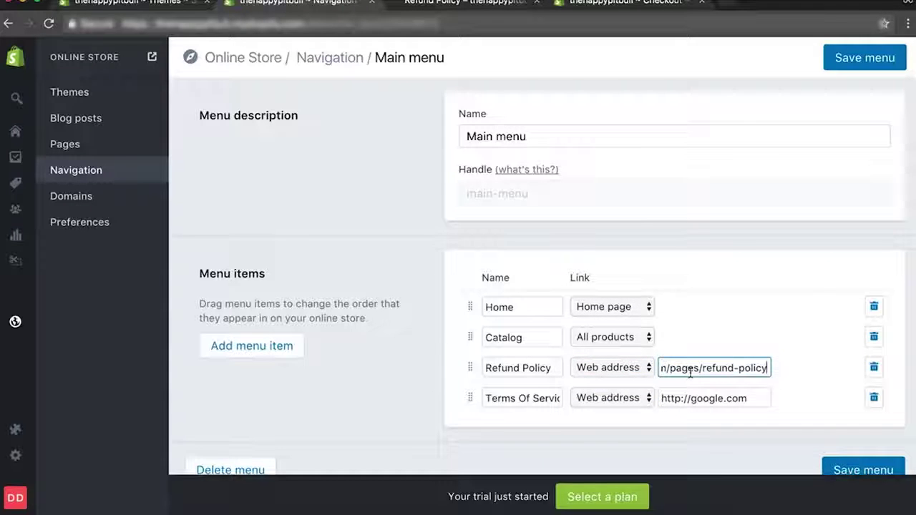
left_click(619, 368)
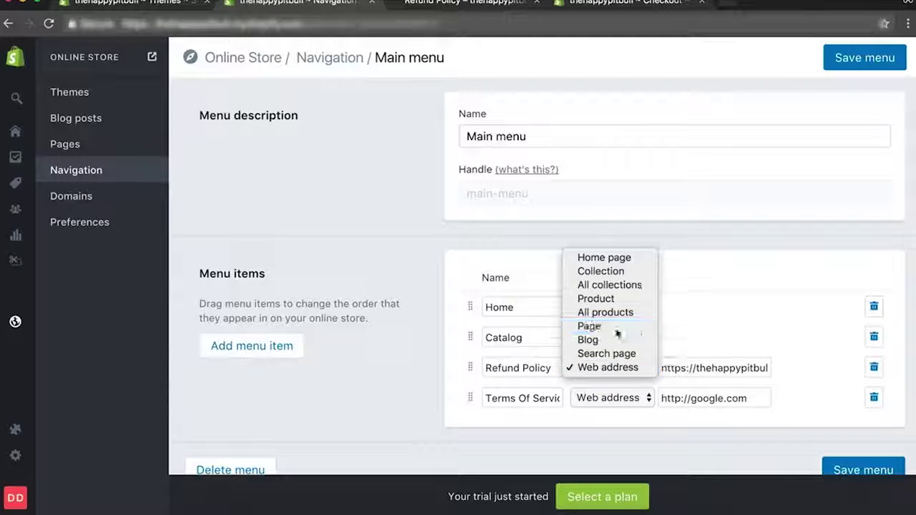
left_click(617, 332)
left_click(681, 368)
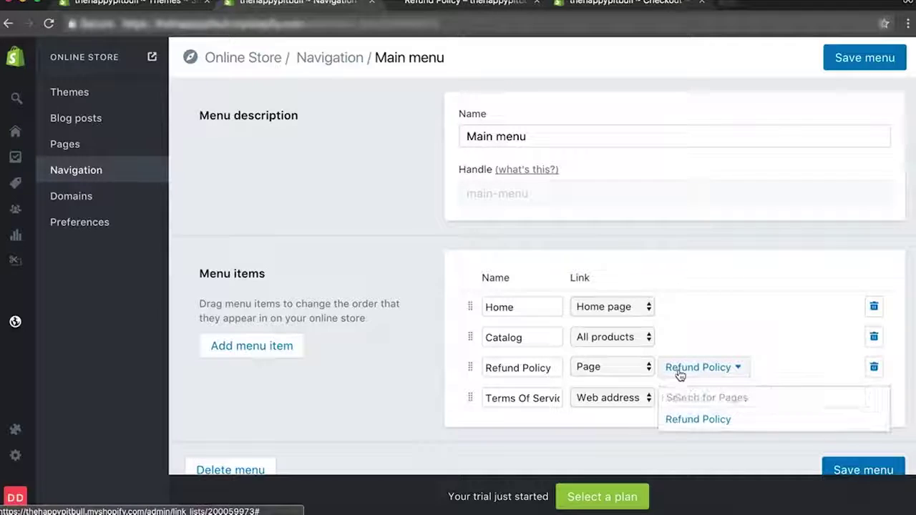
left_click(677, 424)
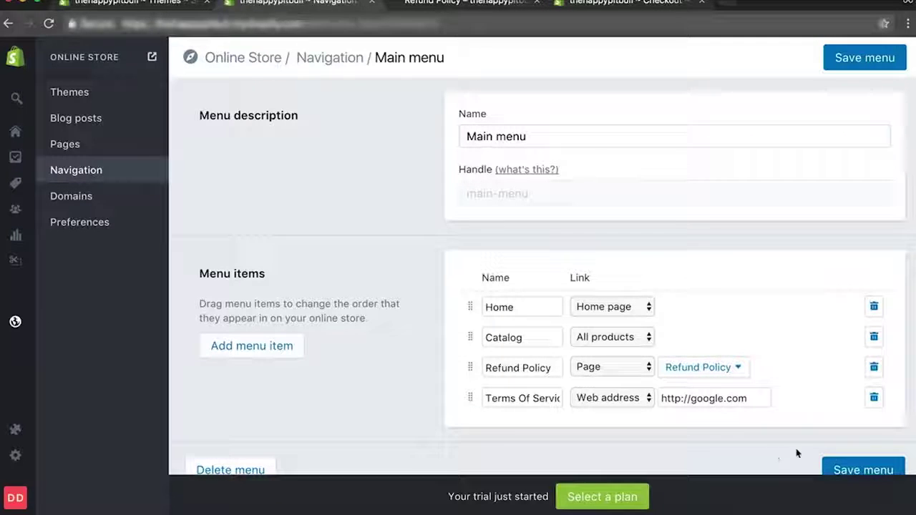
left_click(855, 470)
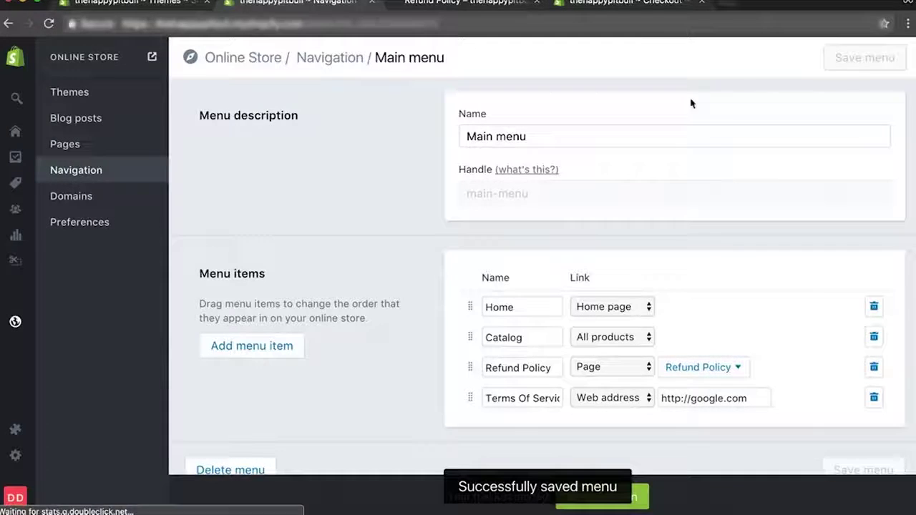
Select and copy the terms of service text in the Checkout settings.
left_click(600, 6)
scroll(556, 347, "down", 5)
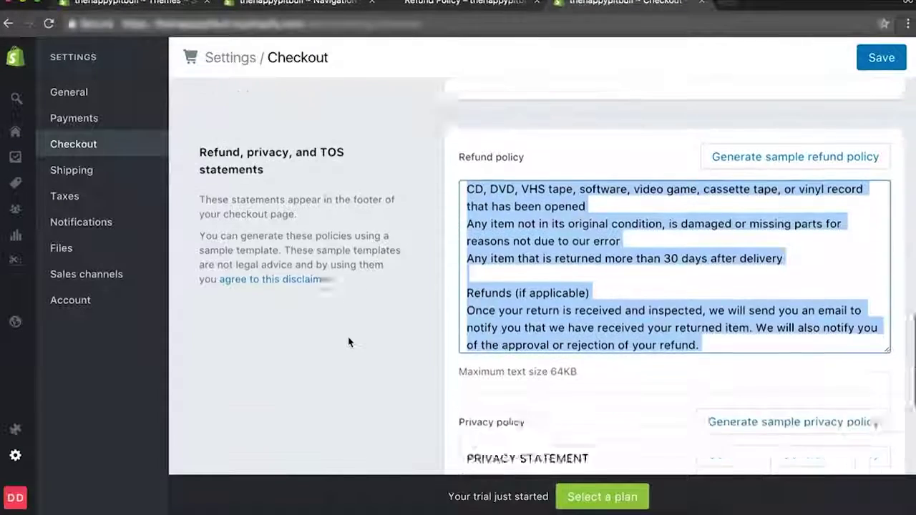
scroll(463, 361, "down", 5)
left_click(581, 349)
key("super+a")
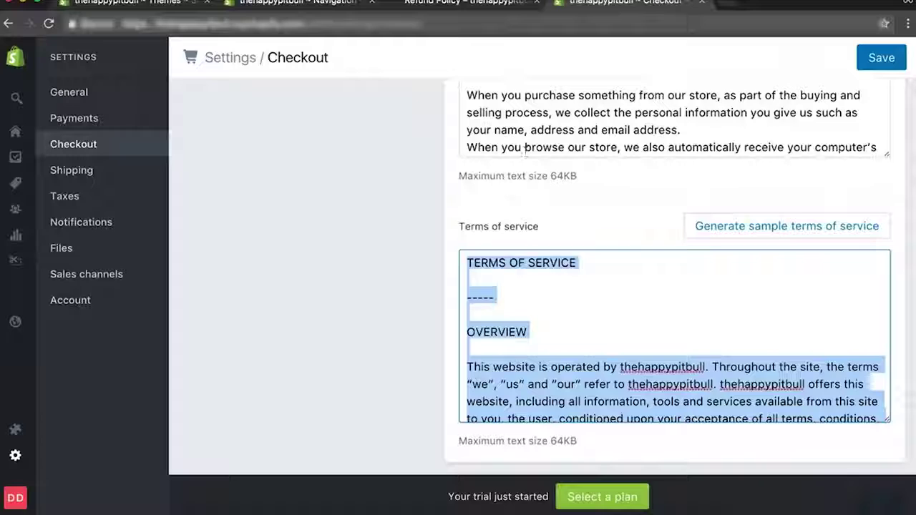
Create a 'Terms Of Service' page with the pasted terms text, save it and preview it.
left_click(412, 3)
left_click(297, 3)
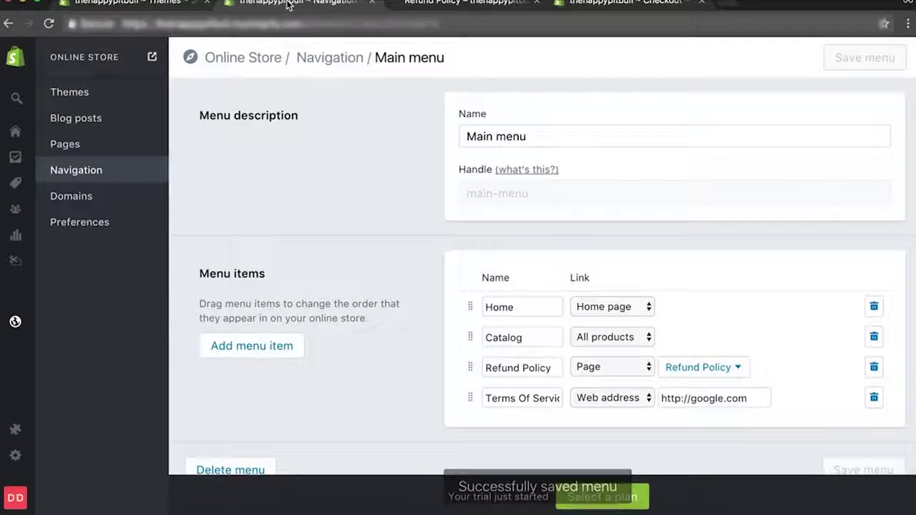
left_click(80, 148)
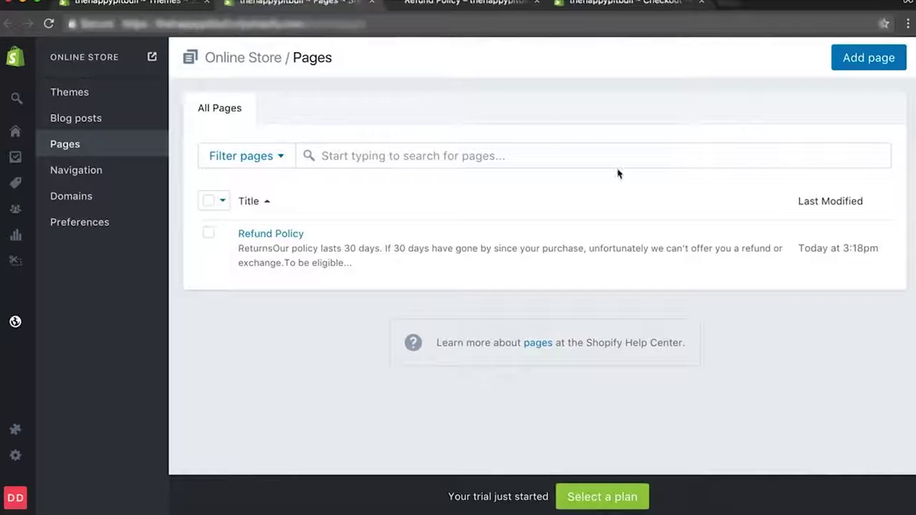
left_click(866, 71)
left_click(327, 172)
type("Terms Of S")
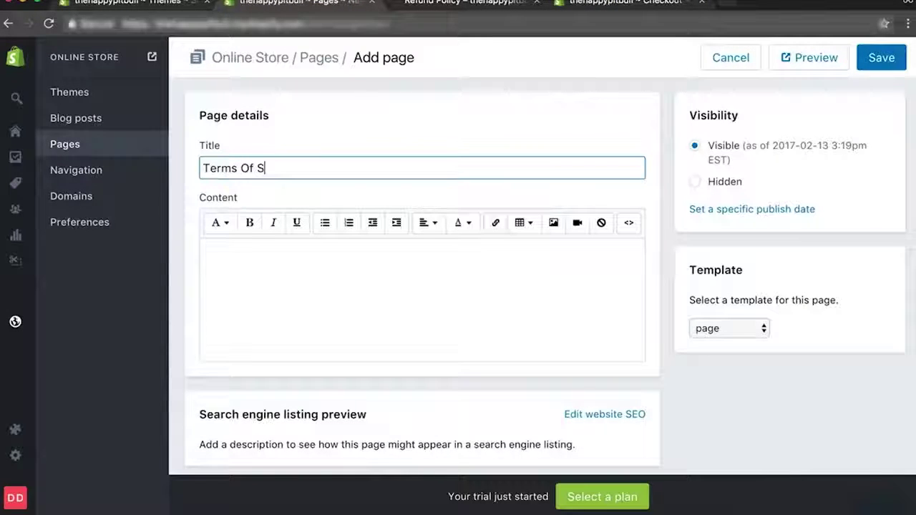
left_click(323, 306)
key("ctrl+v")
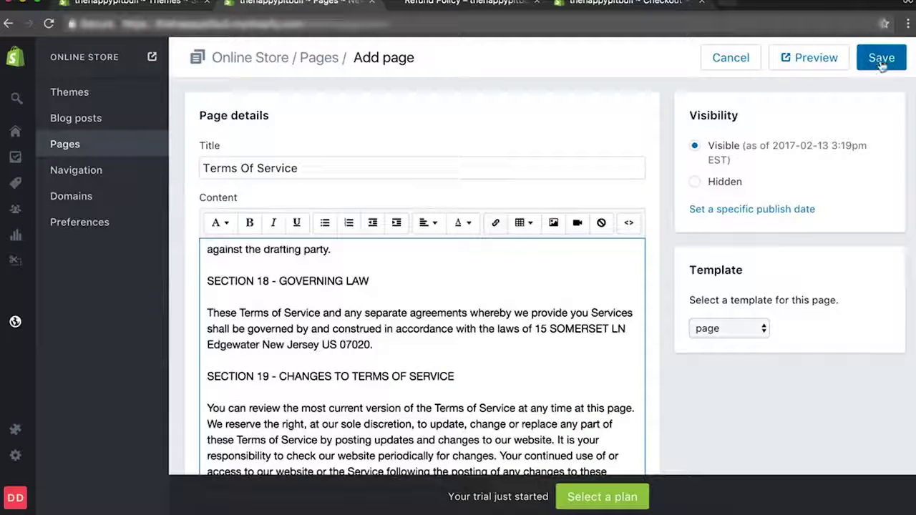
left_click(882, 63)
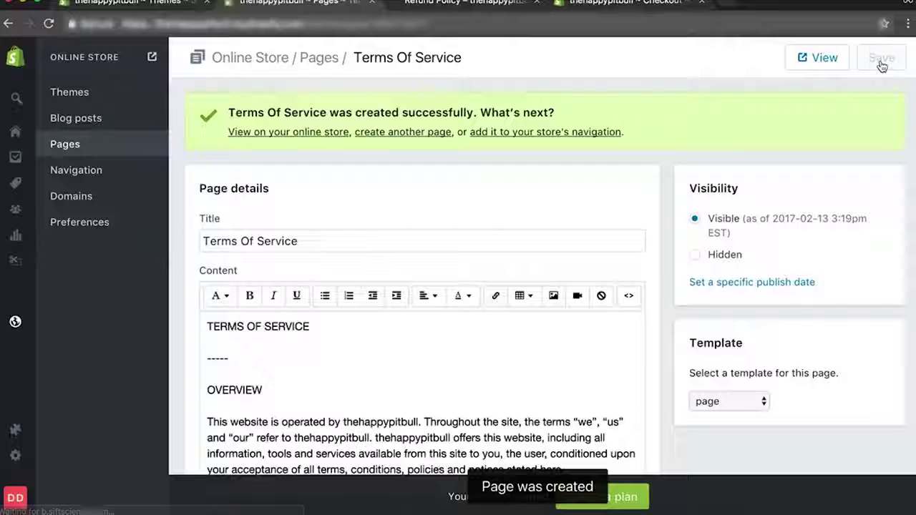
left_click(280, 131)
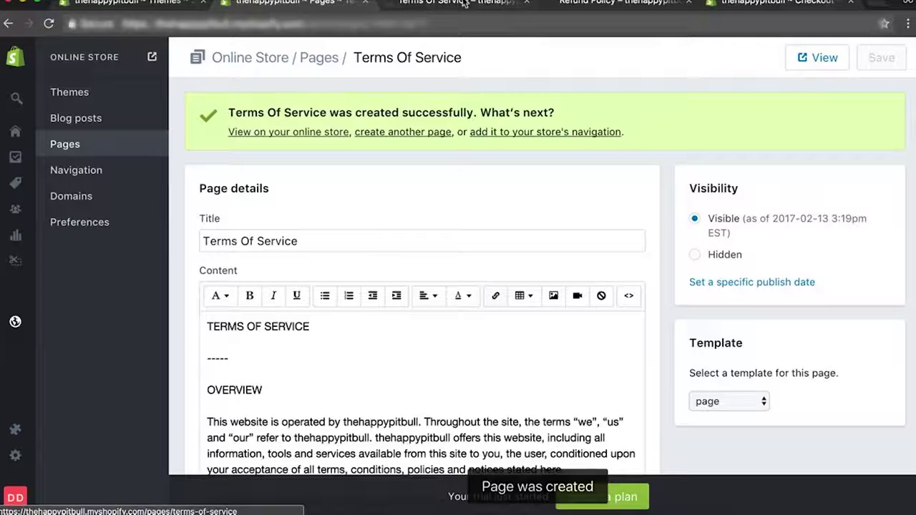
Remove the Main menu's Refund Policy item, link Terms Of Service to its page, and save.
left_click(82, 170)
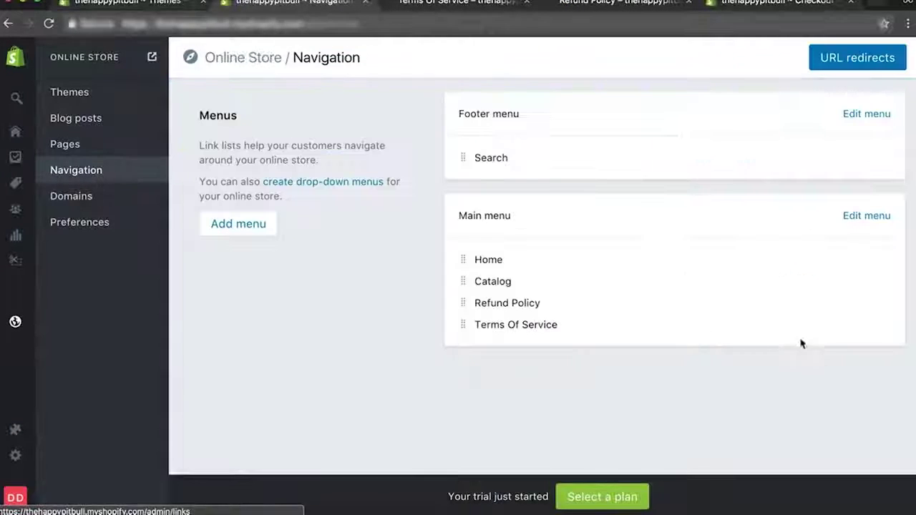
left_click(865, 217)
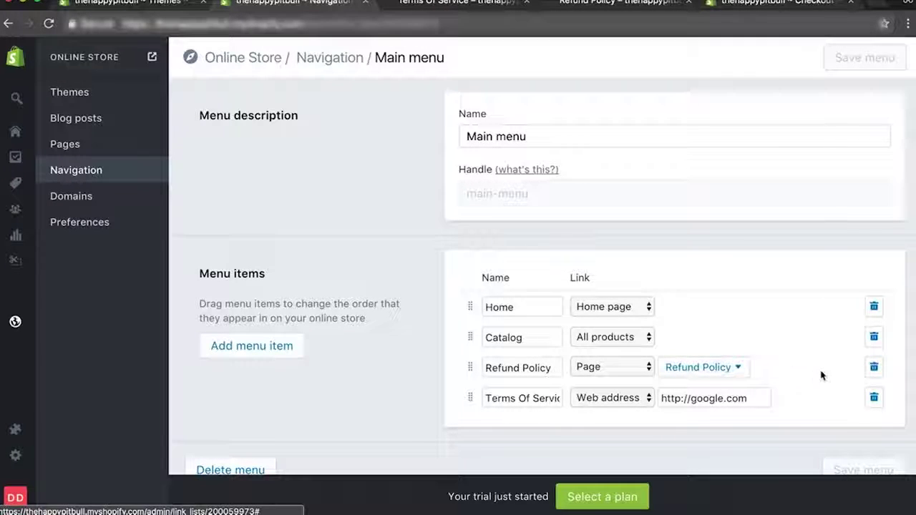
left_click(874, 368)
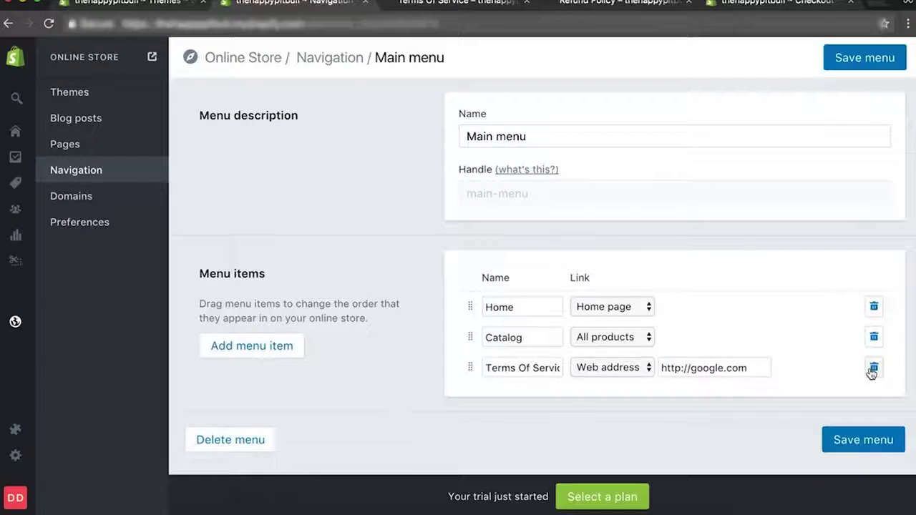
left_click(638, 370)
left_click(634, 325)
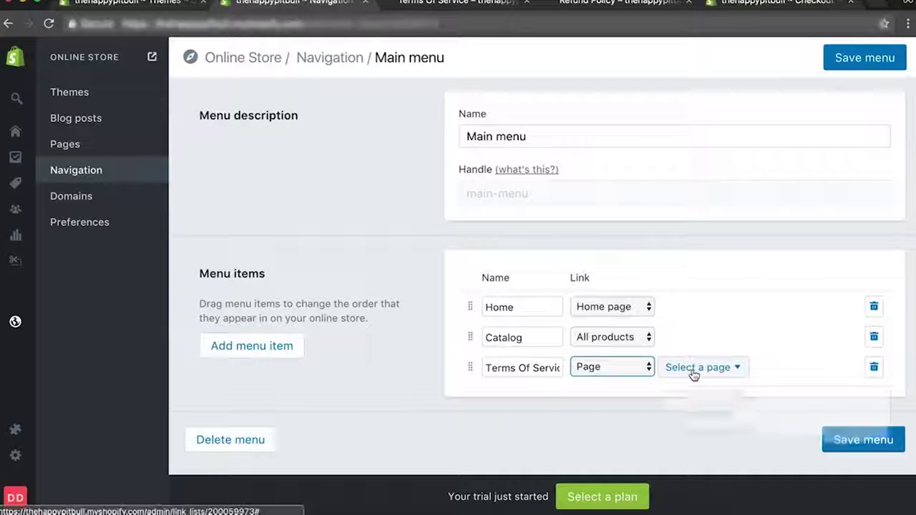
left_click(694, 368)
left_click(695, 439)
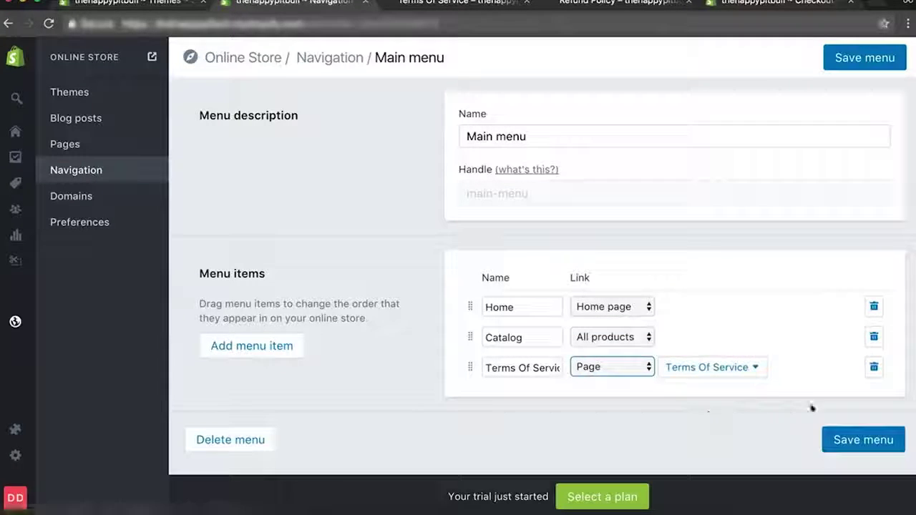
left_click(845, 445)
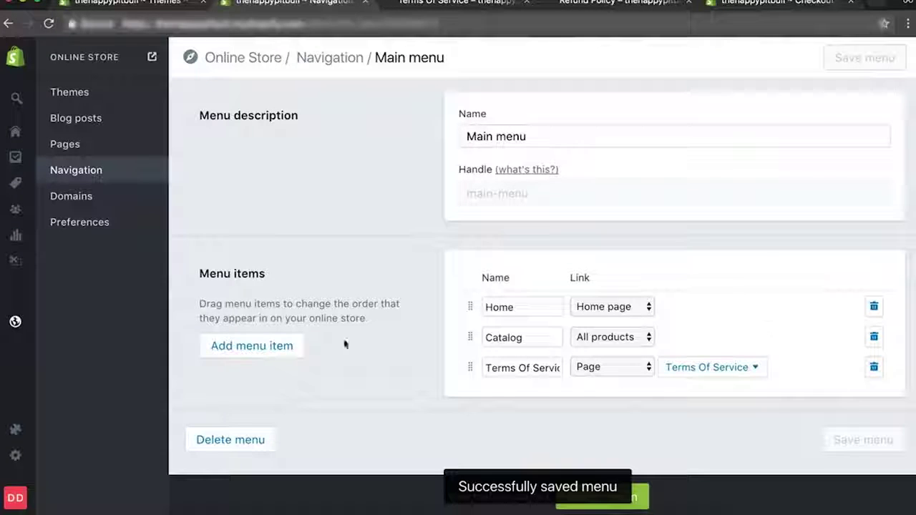
left_click(74, 175)
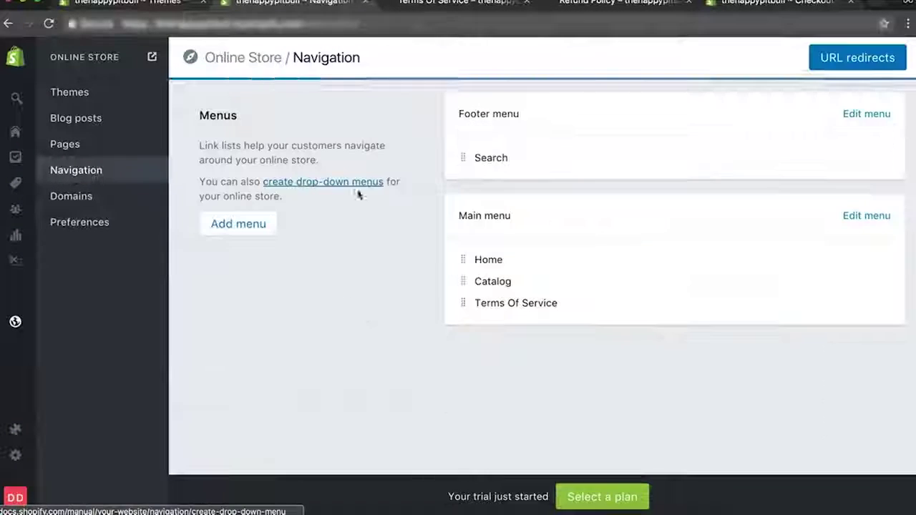
Add two Footer menu items and link the first new one to the Refund Policy page.
left_click(872, 115)
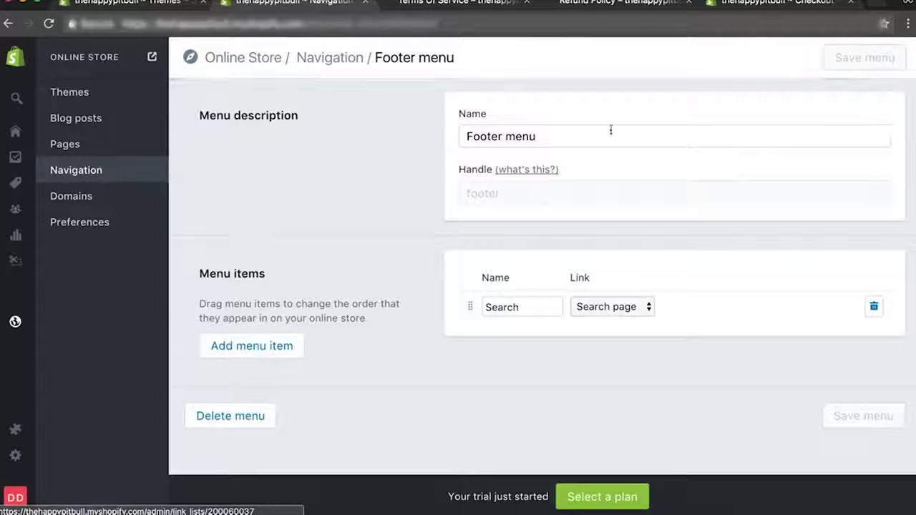
left_click(216, 348)
left_click(216, 349)
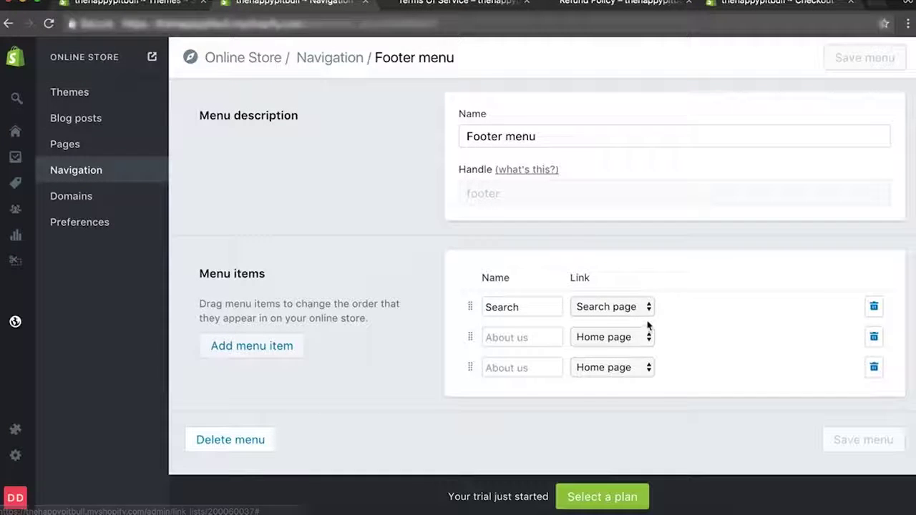
left_click(613, 337)
left_click(589, 406)
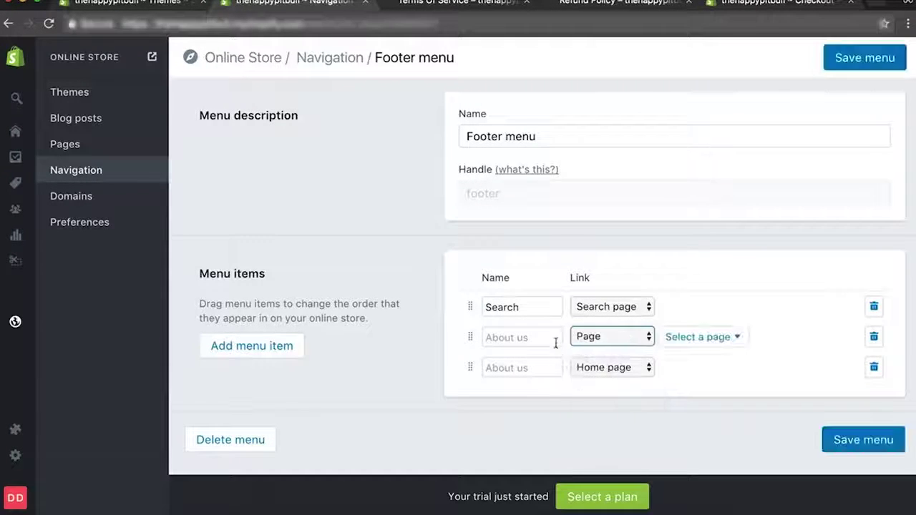
left_click(689, 344)
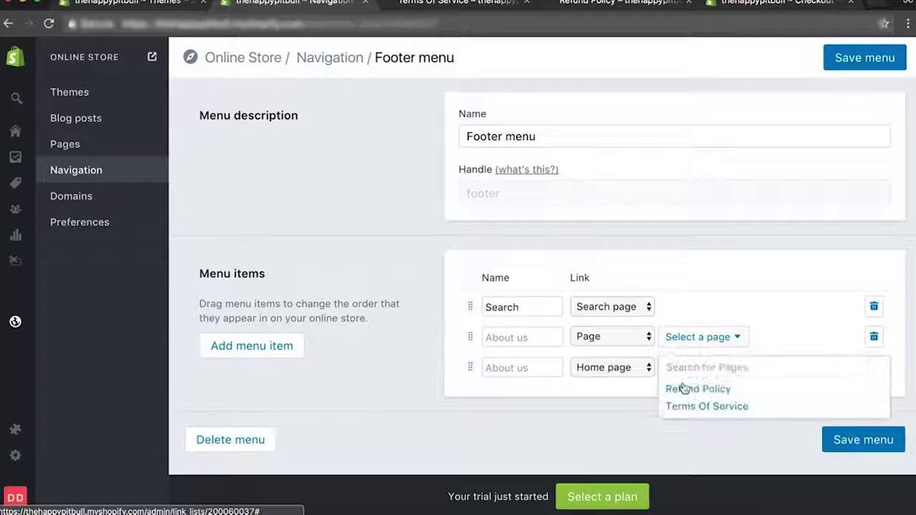
left_click(510, 333)
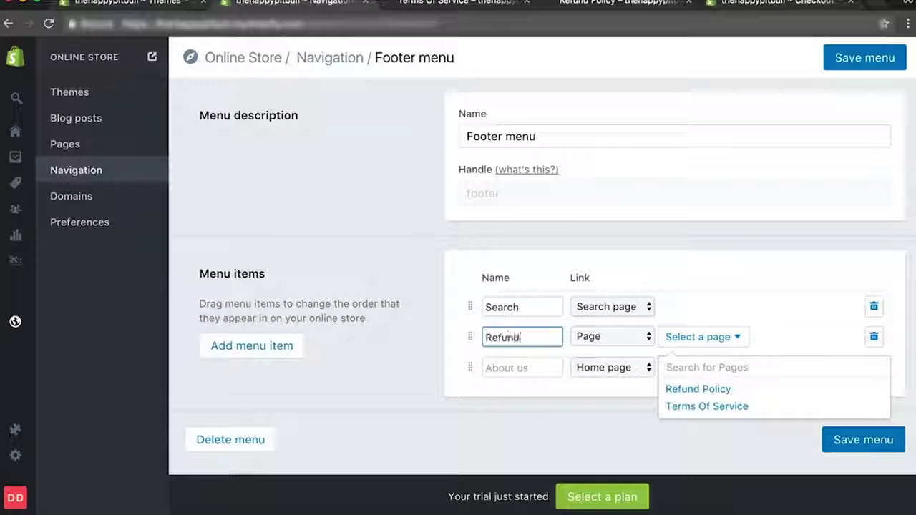
left_click(687, 389)
Link the other new item to the Terms Of Service page, name it 'Terms Of Service', and save.
left_click(625, 371)
left_click(598, 436)
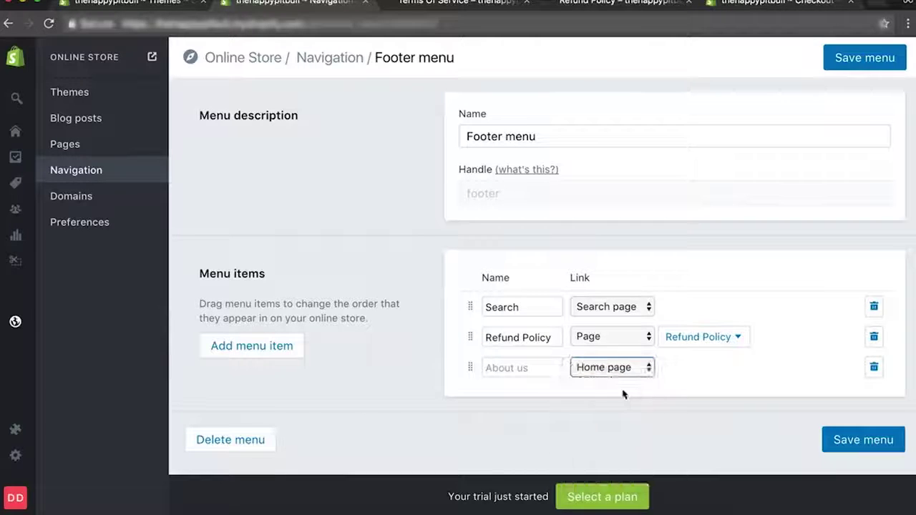
left_click(718, 368)
left_click(689, 436)
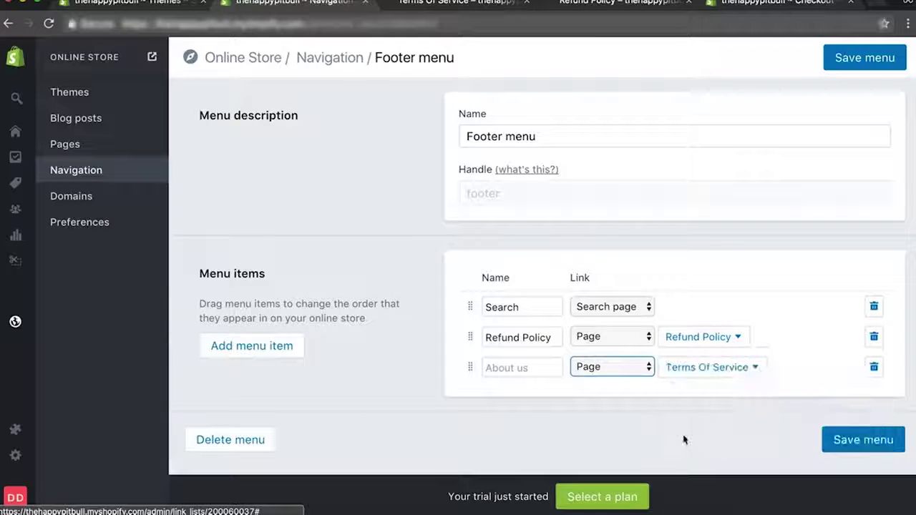
left_click(486, 367)
type("Terms Of Service")
left_click(848, 442)
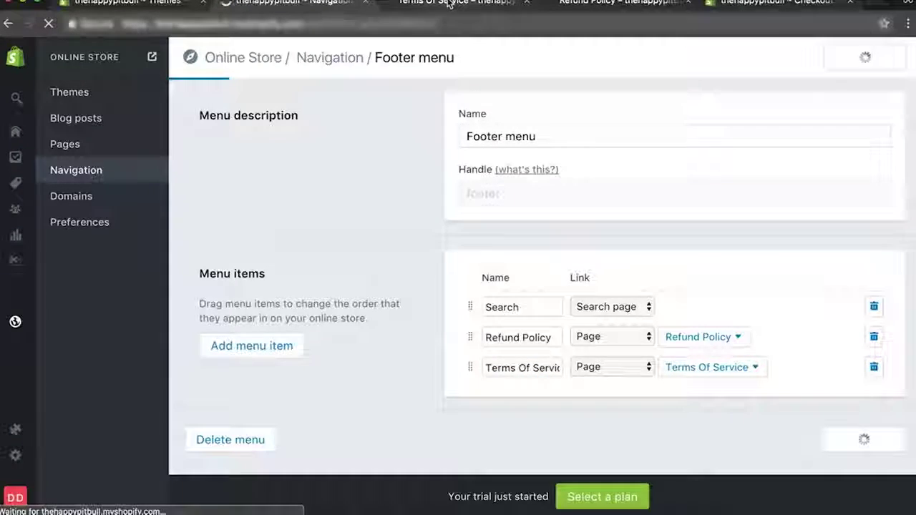
Switch browser tabs to bring up the Checkout policy settings.
key("ctrl+Tab")
key("ctrl+Tab")
left_click(716, 0)
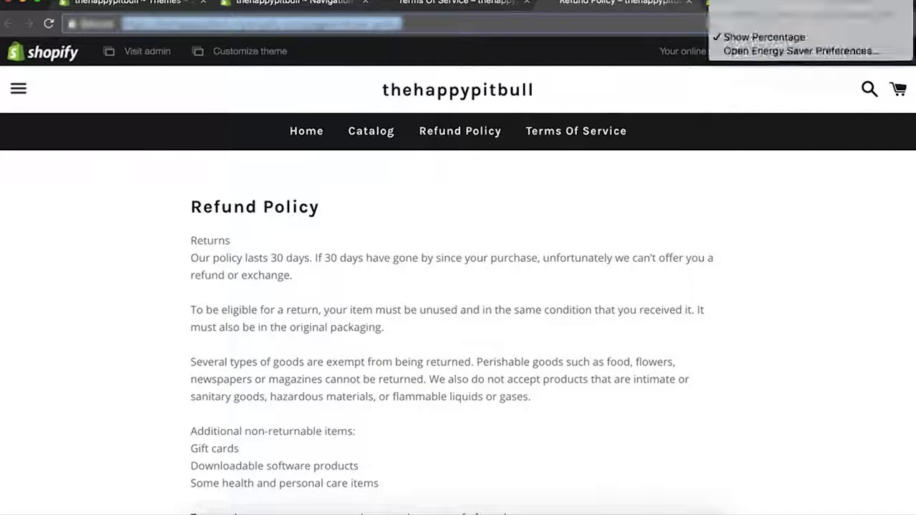
left_click(608, 222)
left_click(766, 14)
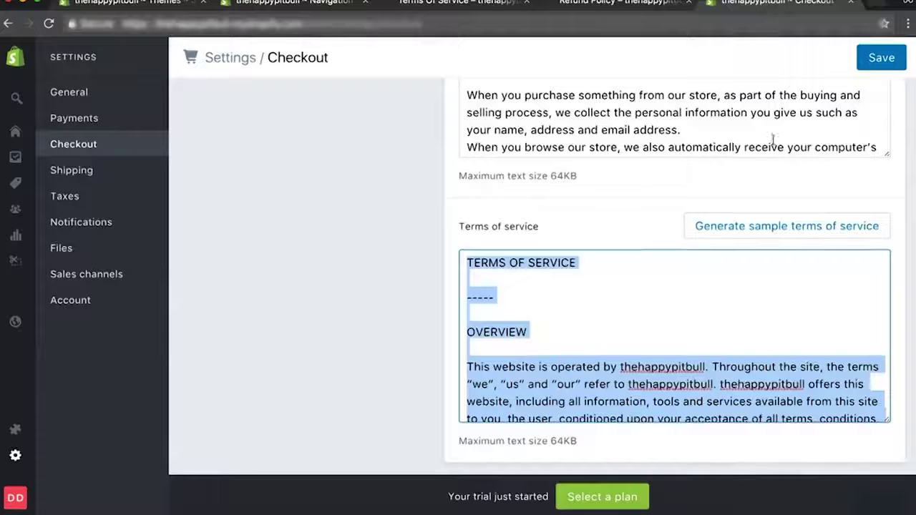
scroll(395, 239, "up", 3)
Select and copy the privacy policy text from the Checkout settings.
left_click(495, 349)
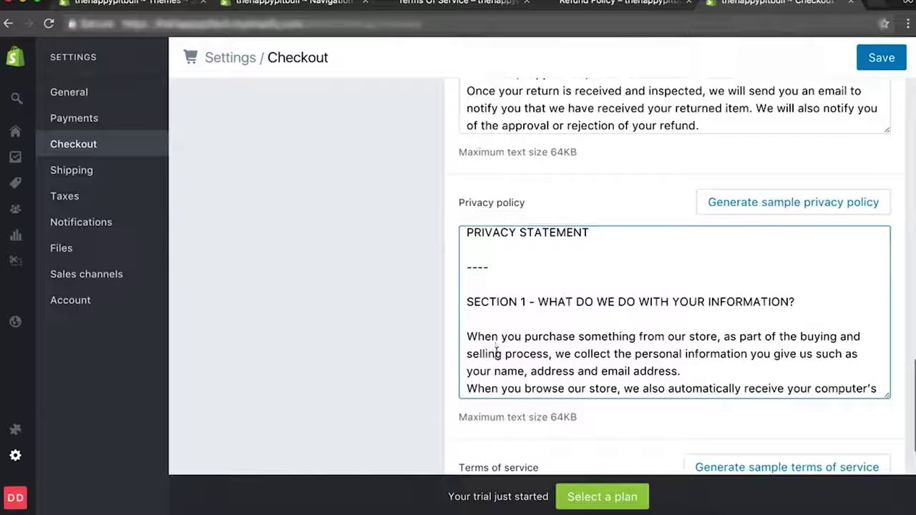
key("ctrl+a")
key("ctrl+shift+Tab")
key("ctrl+shift+Tab")
key("ctrl+shift+Tab")
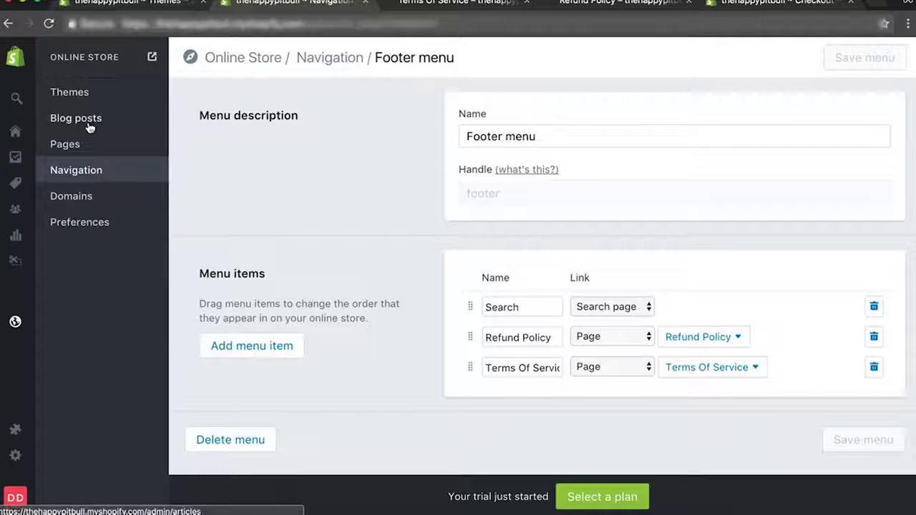
Create a 'Privacy Policy' page with the pasted privacy text, save it and preview it.
left_click(75, 146)
left_click(872, 58)
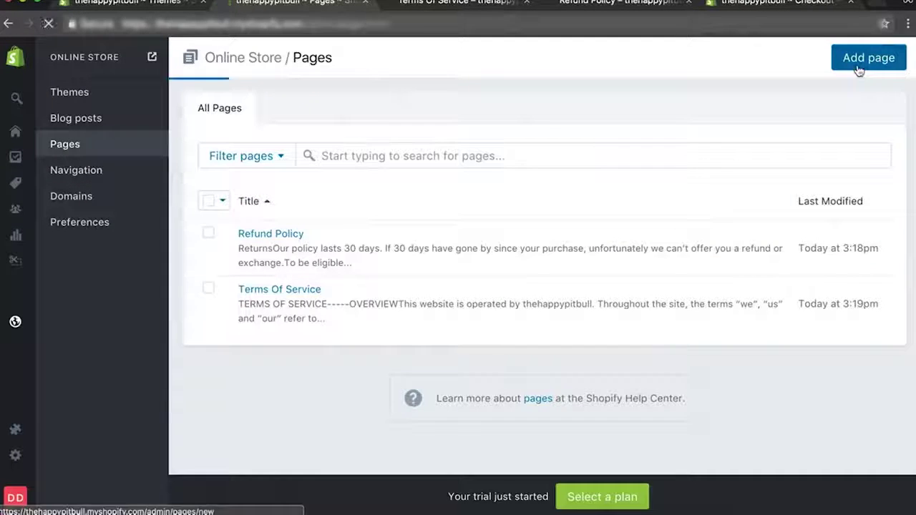
left_click(317, 175)
type("Pti")
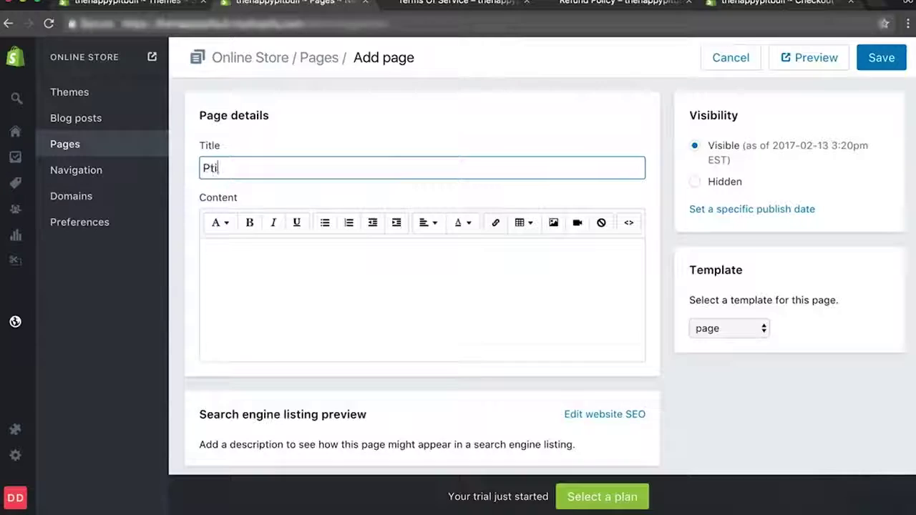
type("vacy Policy")
left_click(372, 271)
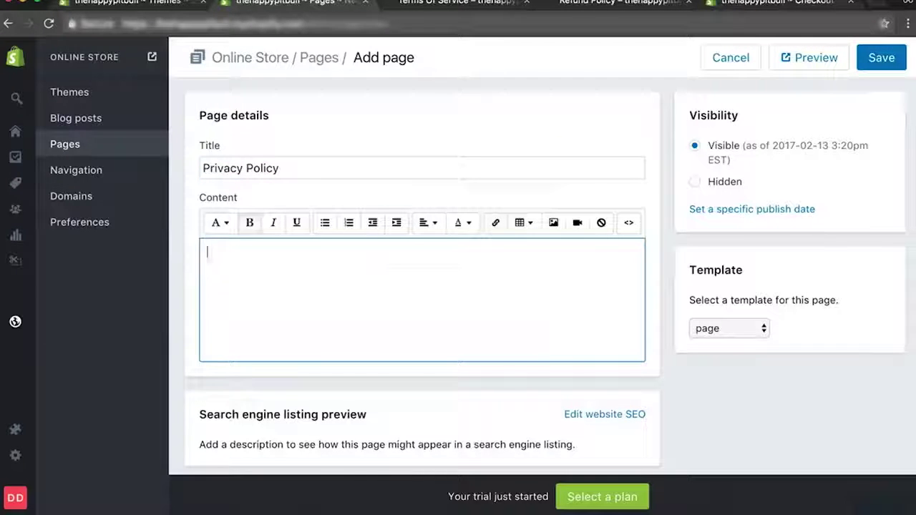
key("super+v")
left_click(863, 48)
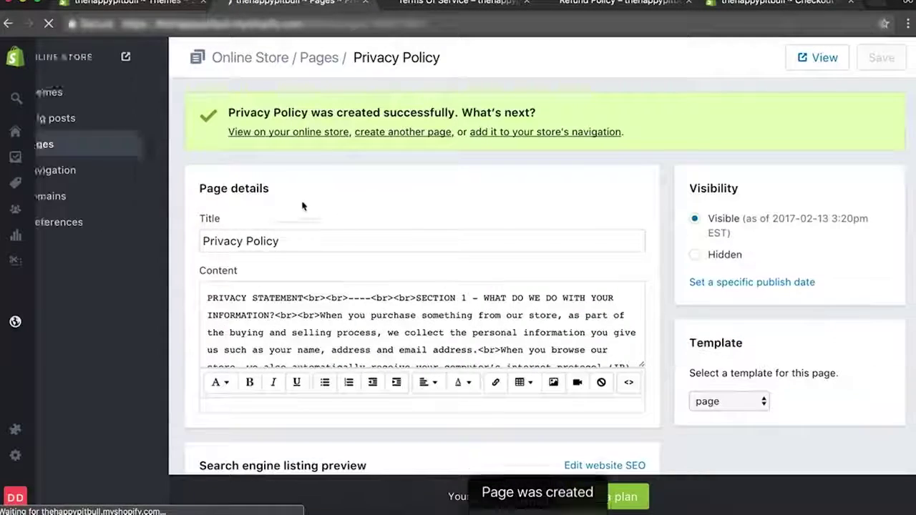
left_click(300, 133)
key("super+w")
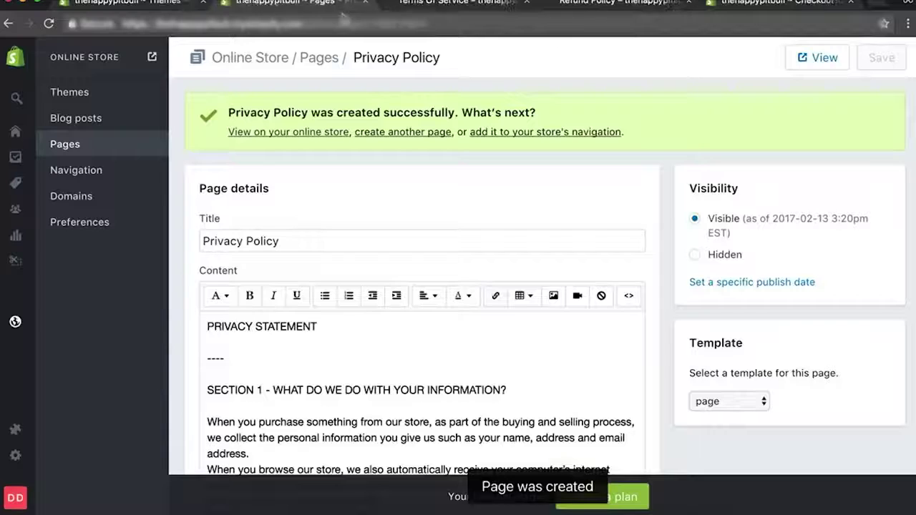
Add a Footer menu item linking to the Privacy Policy page and save the Footer menu.
left_click(79, 207)
left_click(89, 175)
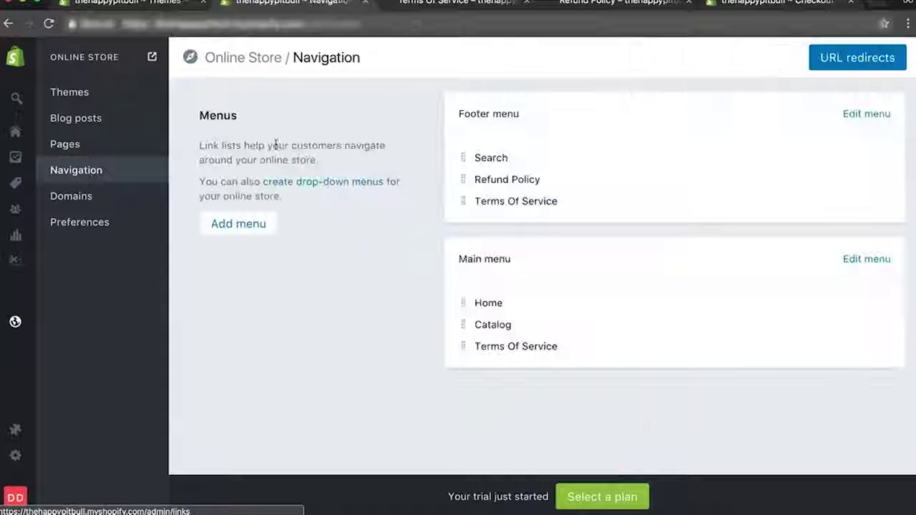
left_click(866, 114)
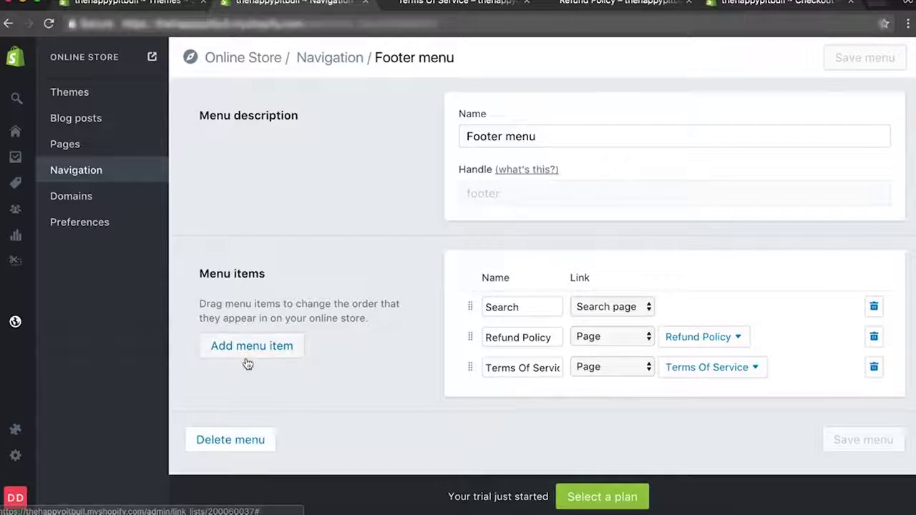
left_click(247, 351)
left_click(620, 405)
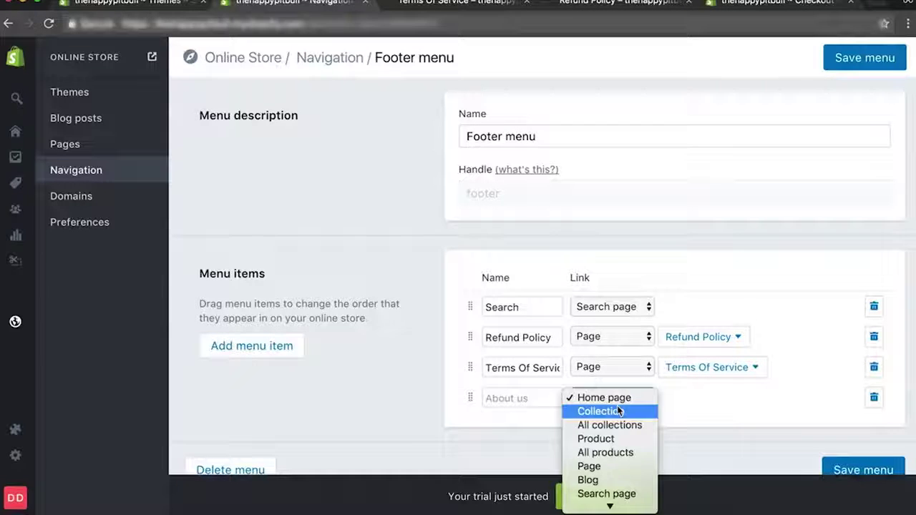
left_click(598, 467)
left_click(712, 399)
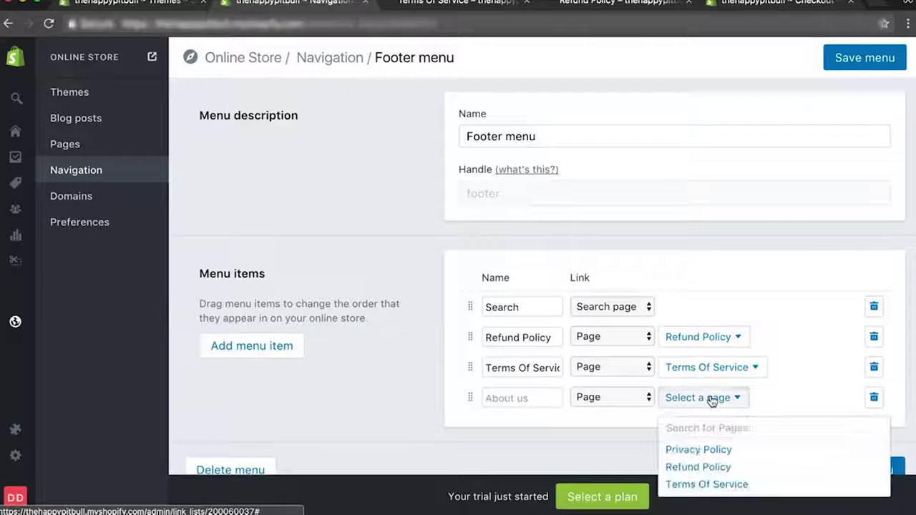
left_click(706, 451)
left_click(537, 399)
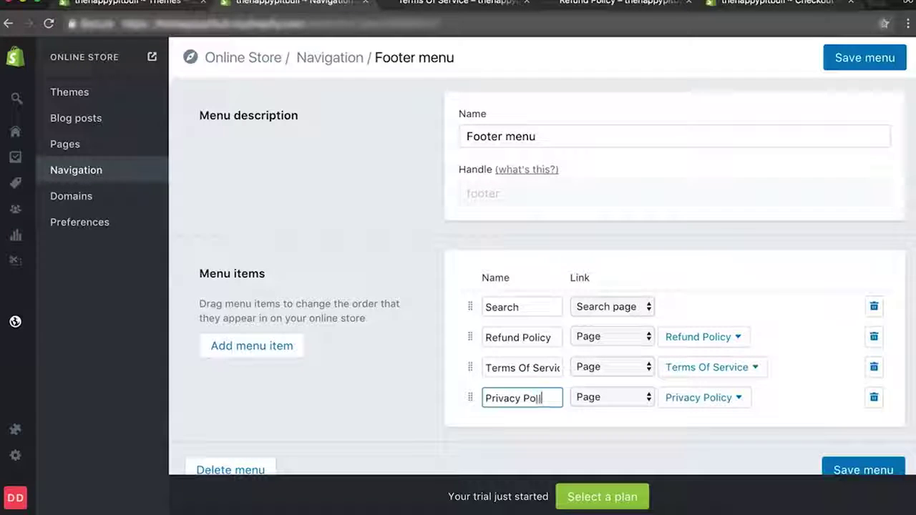
left_click(859, 470)
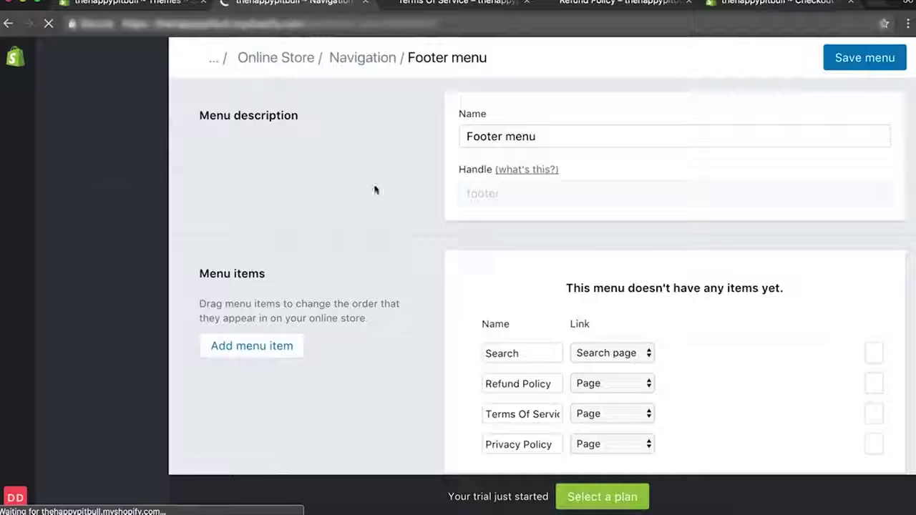
left_click(88, 177)
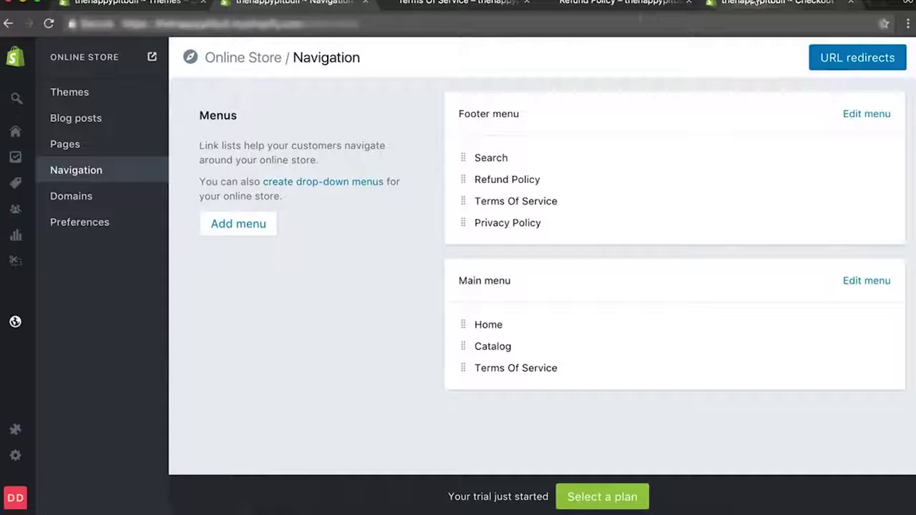
left_click(776, 3)
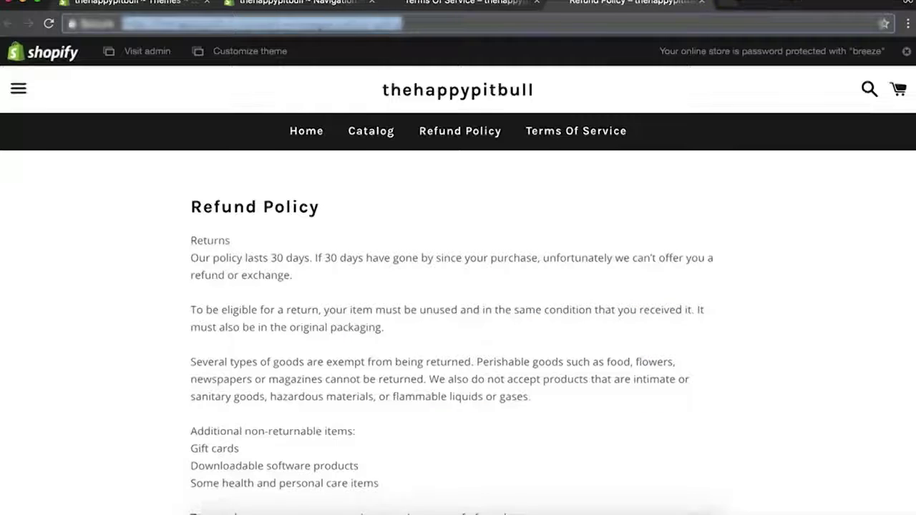
Check the storefront footer shows Search, Refund Policy, Terms Of Service and Privacy Policy links.
left_click(851, 3)
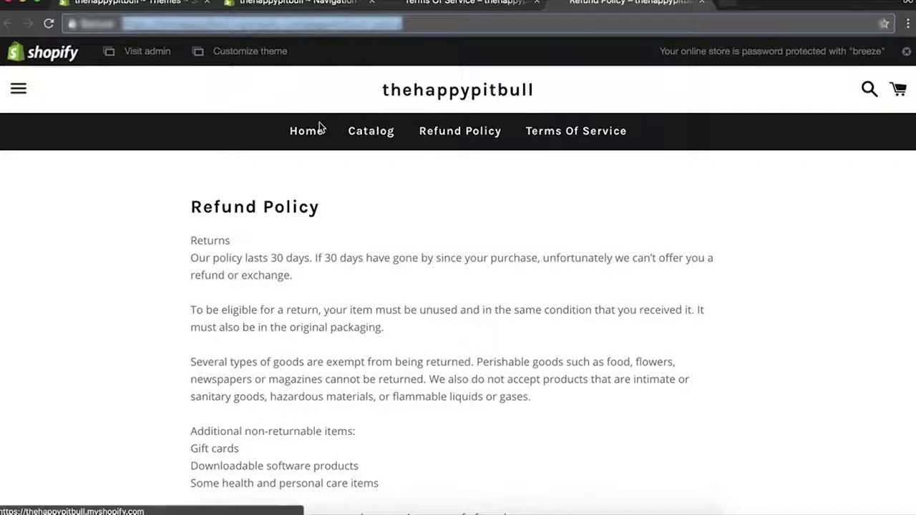
left_click(317, 125)
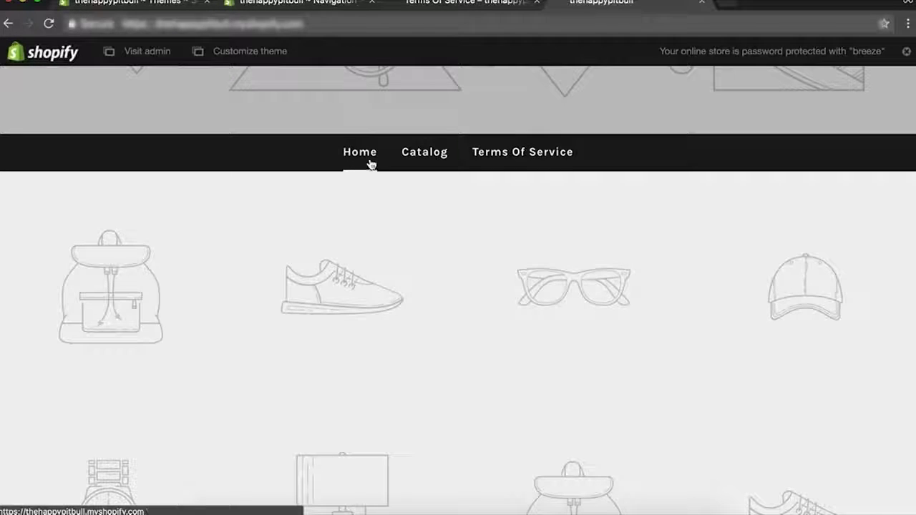
scroll(532, 158, "down", 1)
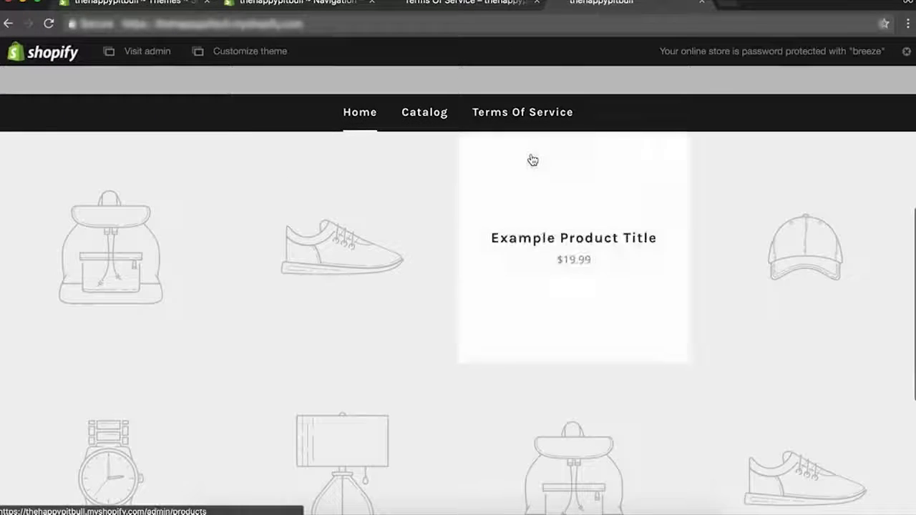
scroll(423, 129, "up", 4)
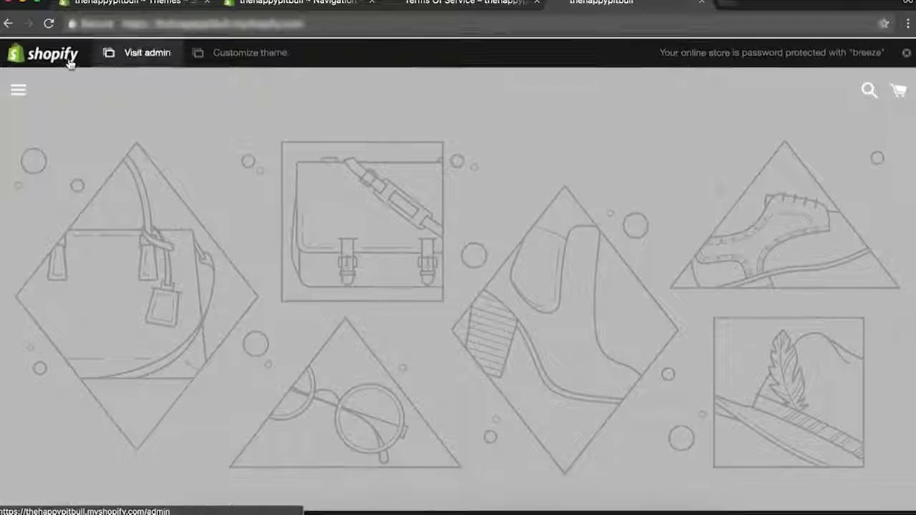
left_click(21, 89)
left_click(301, 219)
scroll(301, 219, "down", 10)
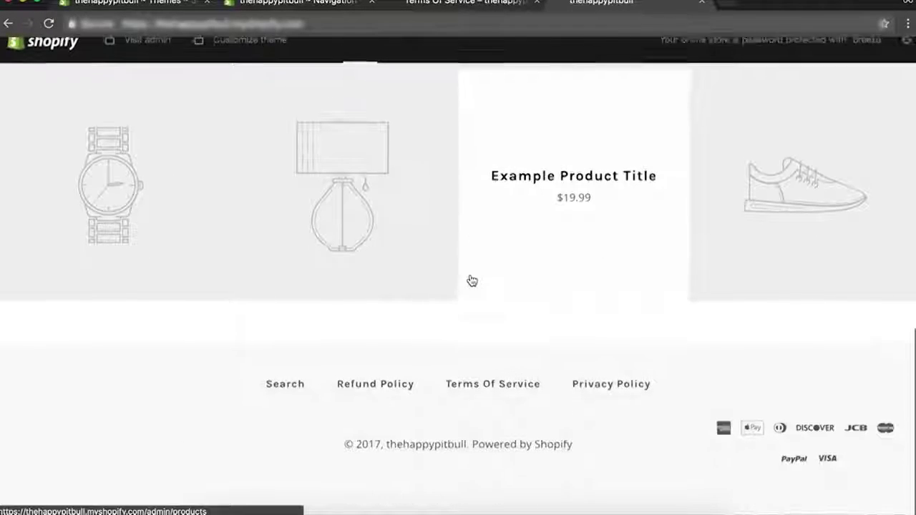
left_click(302, 2)
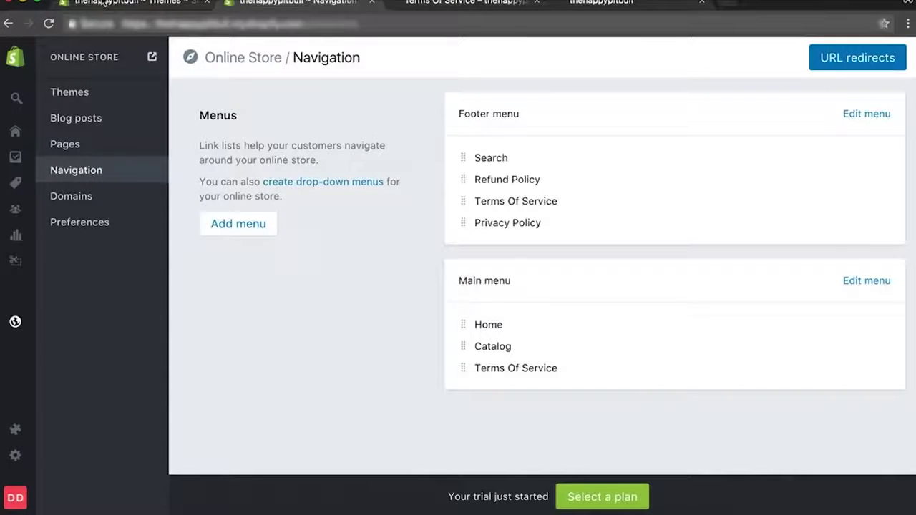
In the Boundless theme editor, open the Action bar section and edit its Main menu.
left_click(104, 3)
left_click(824, 122)
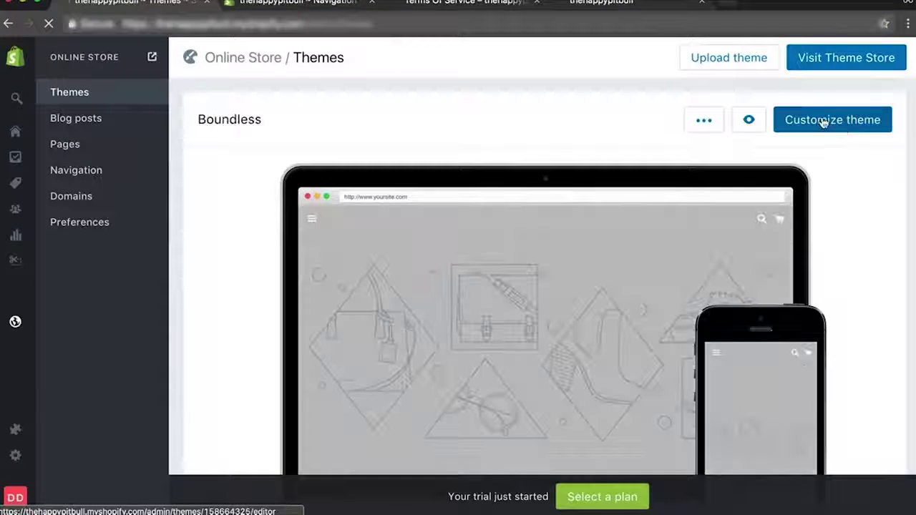
scroll(457, 243, "down", 1)
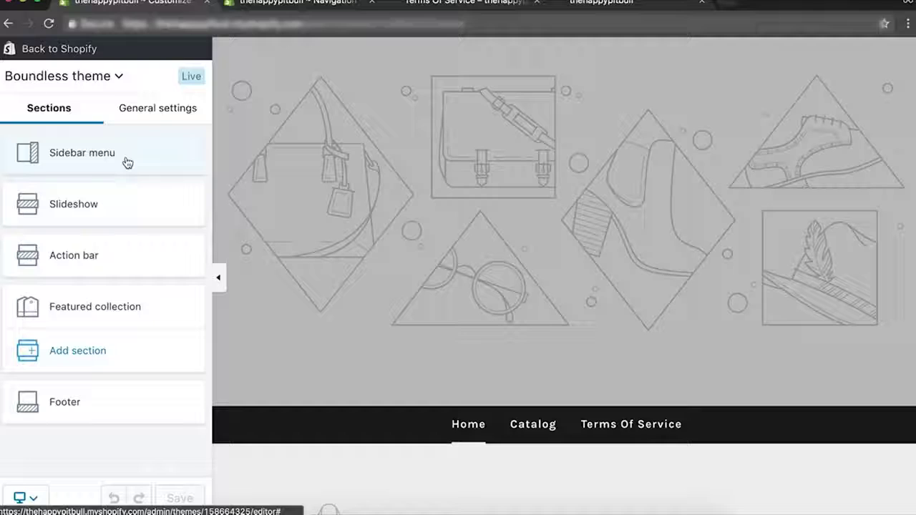
left_click(99, 254)
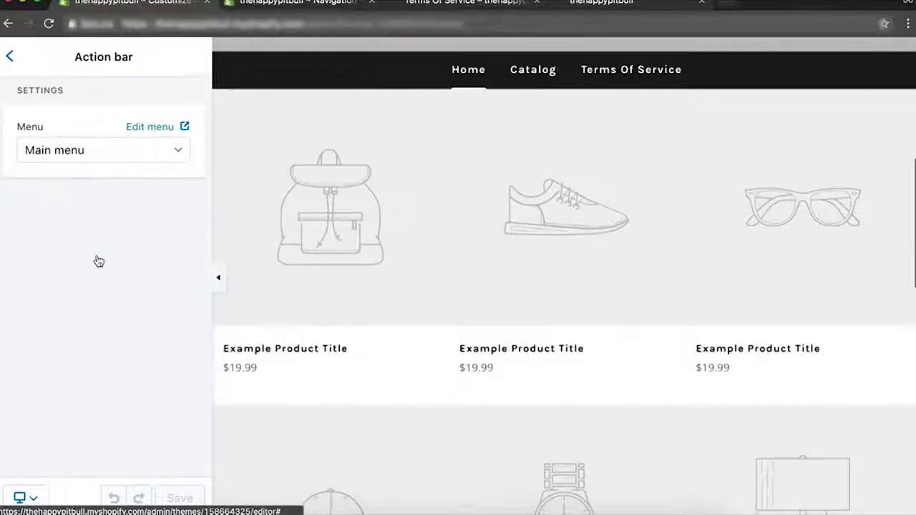
left_click(160, 129)
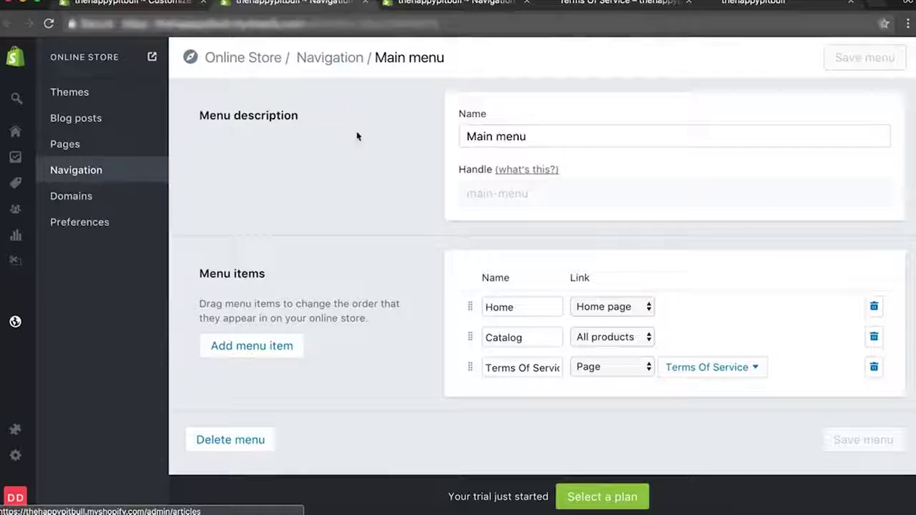
Create a new navigation menu titled 'Action Bar'.
left_click(86, 175)
left_click(241, 226)
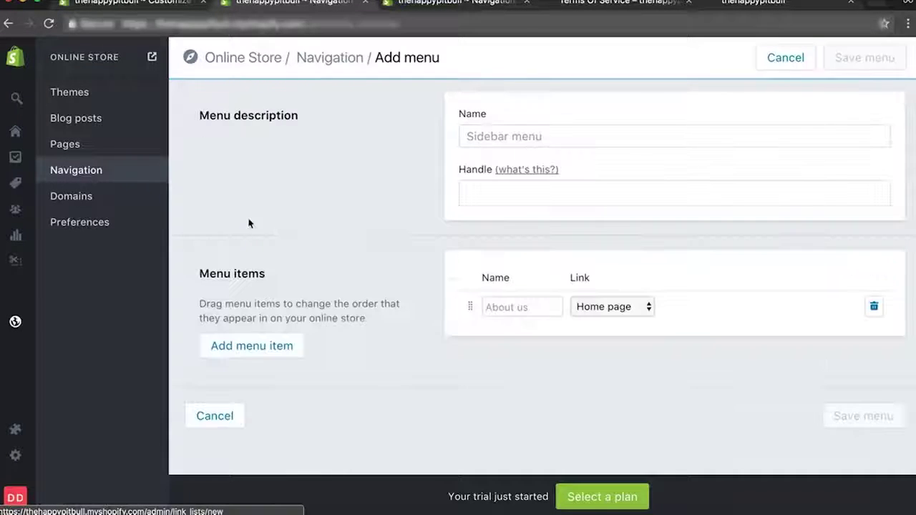
left_click(548, 137)
type("Action Bar")
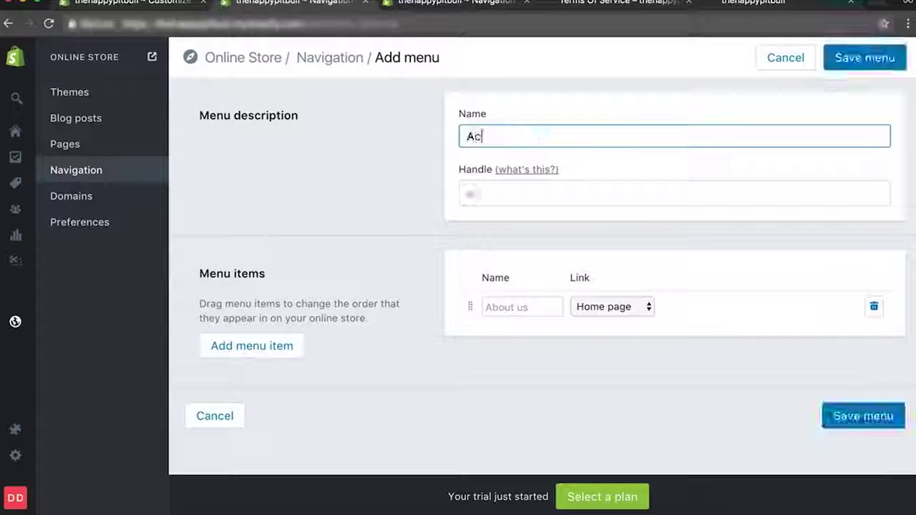
Link the first menu item to all products and label it 'Browse All Prod'.
left_click(609, 307)
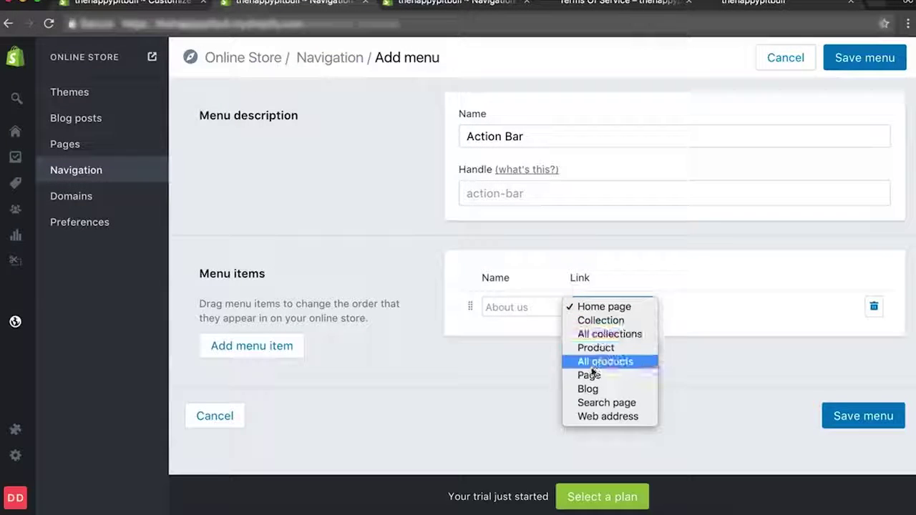
left_click(601, 320)
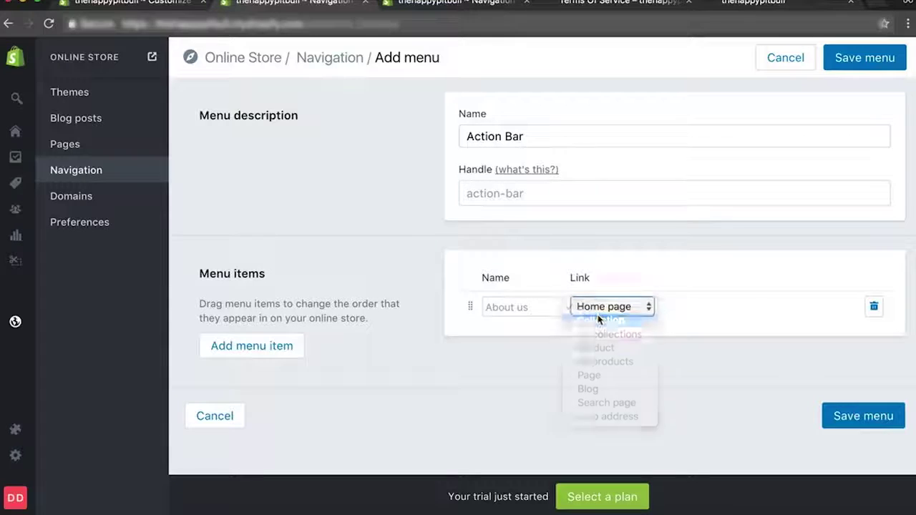
left_click(725, 312)
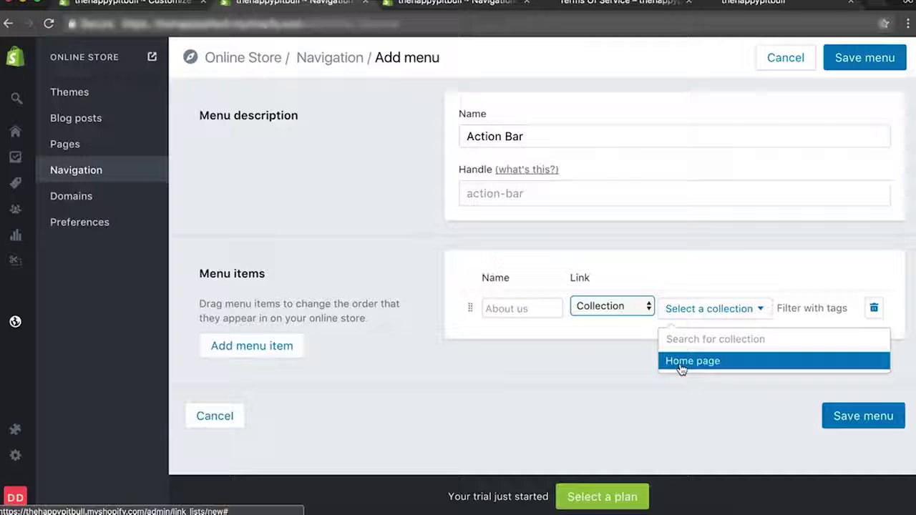
left_click(606, 310)
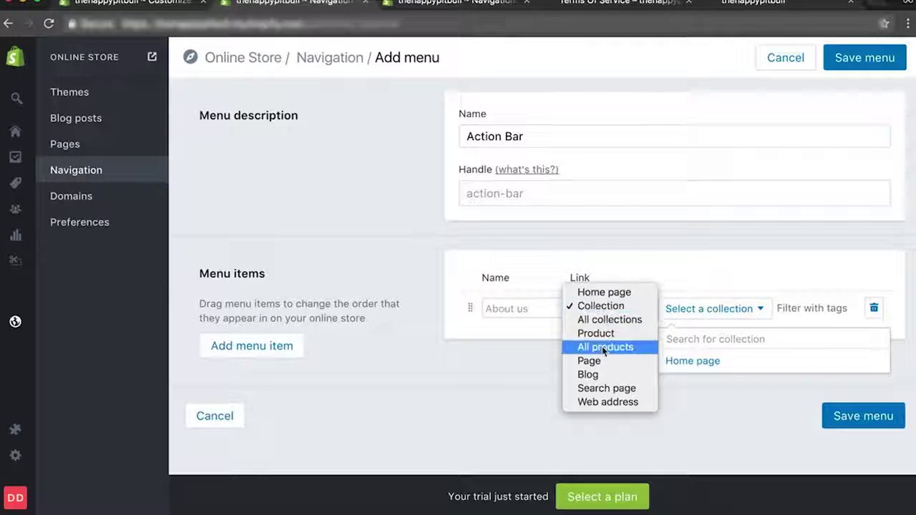
key("Escape")
left_click(542, 309)
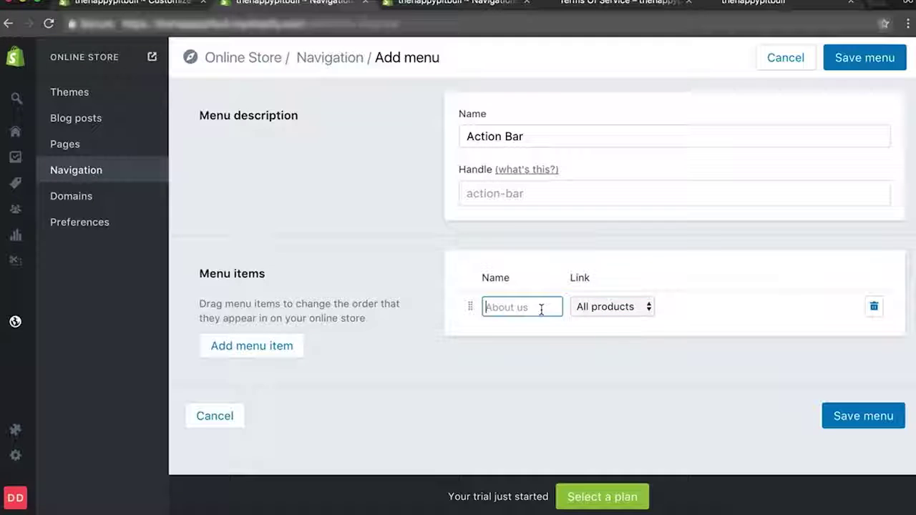
type("Brow")
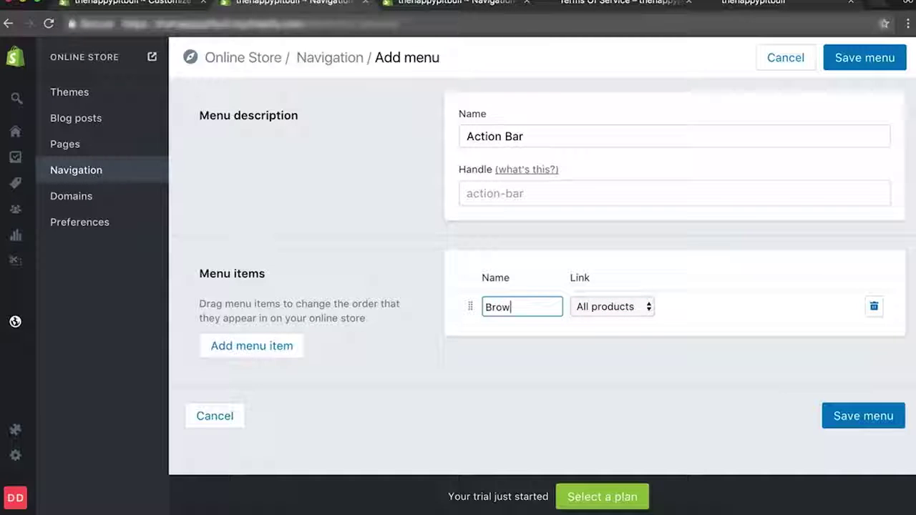
type("se All Prod")
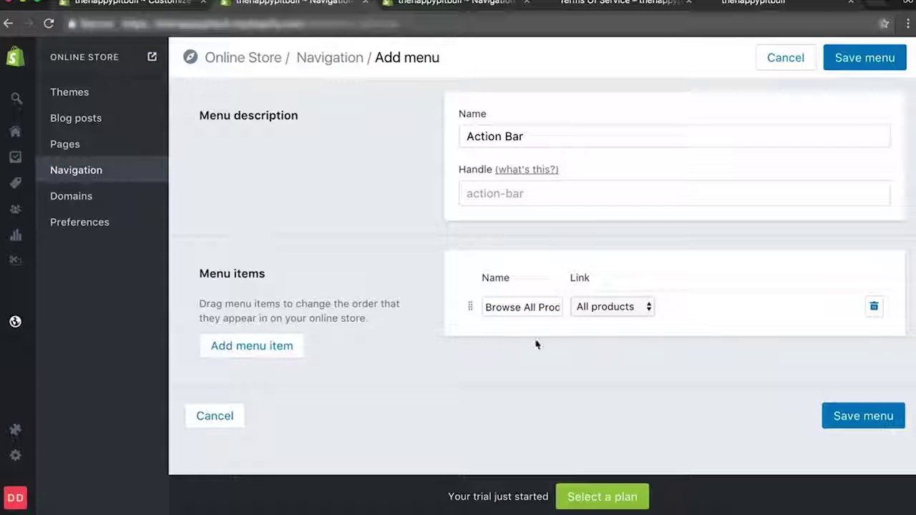
Add a second menu item and rename the first item to 'Catalogue'.
left_click(259, 349)
left_click(621, 339)
left_click(612, 407)
left_click(535, 309)
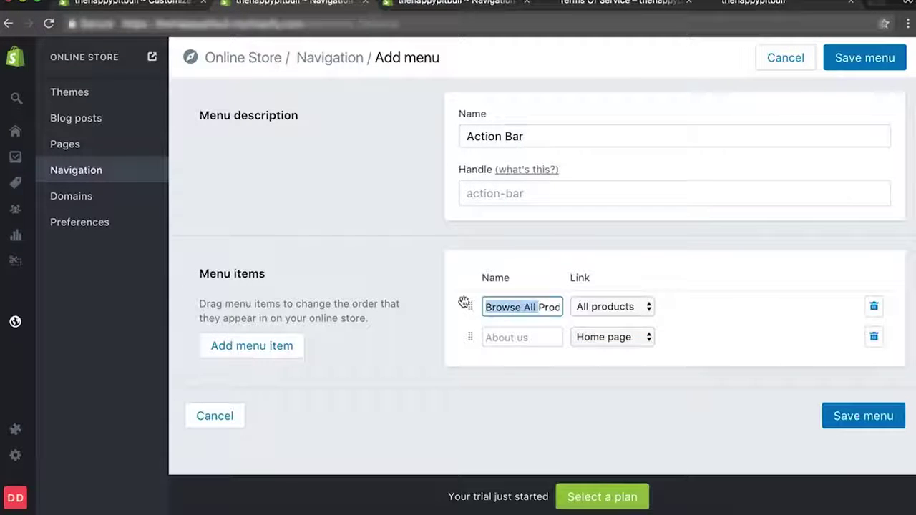
type("Catalogue")
Name the second item 'Collections', link it to the Home page collection, and save the menu.
left_click(514, 341)
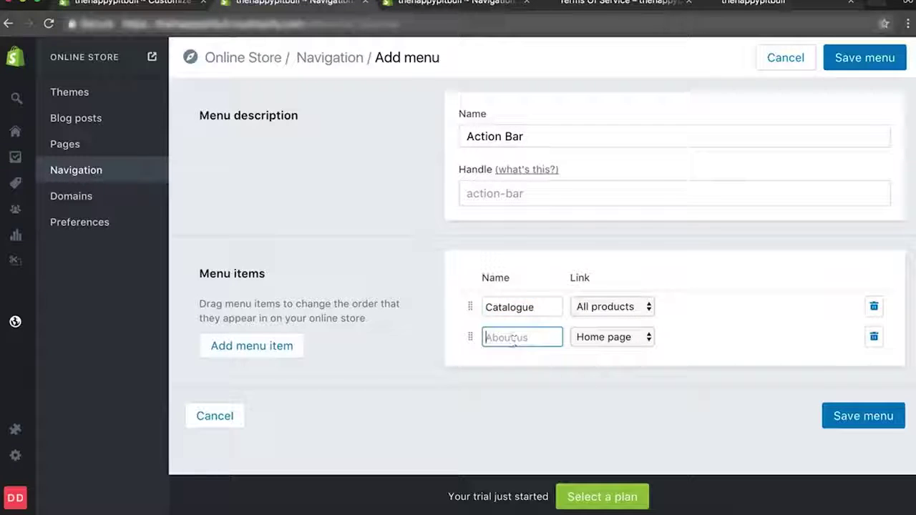
type("Collections")
left_click(649, 339)
left_click(601, 350)
left_click(695, 340)
left_click(692, 392)
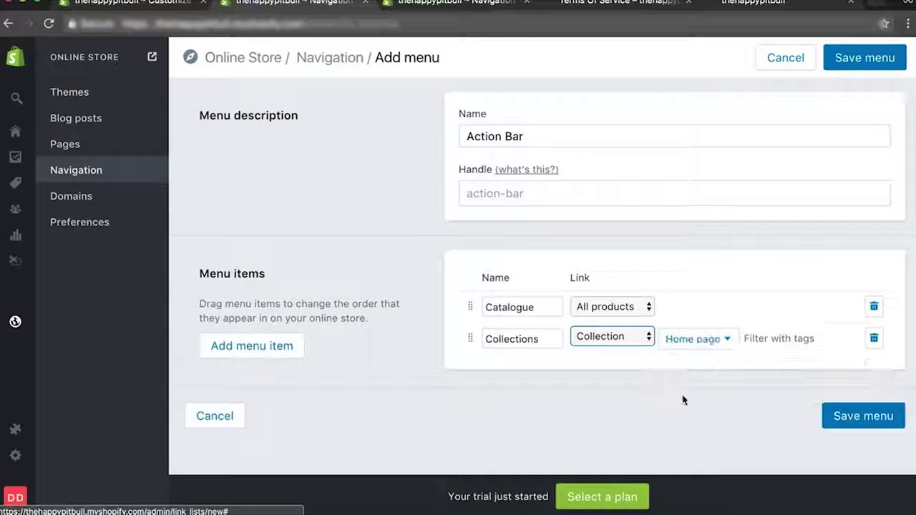
left_click(856, 418)
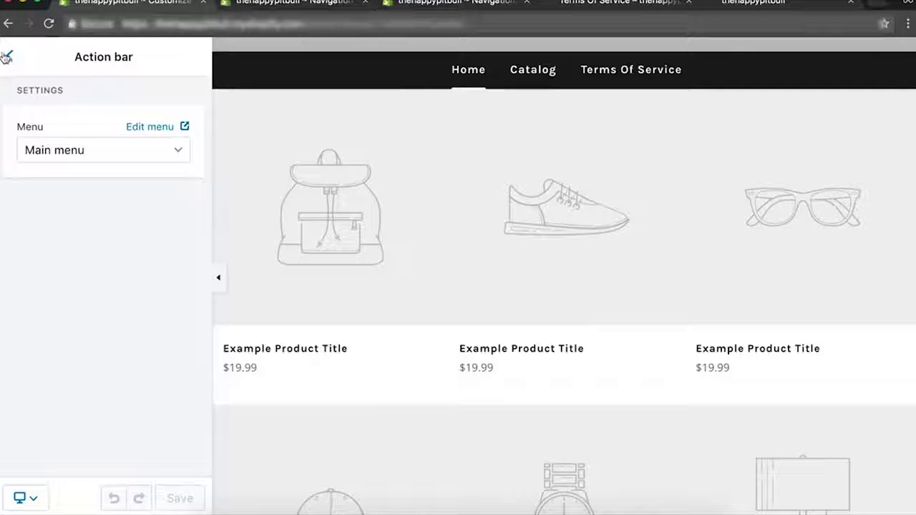
Set the theme's Action bar section to use the Action Bar menu.
left_click(6, 56)
left_click(98, 268)
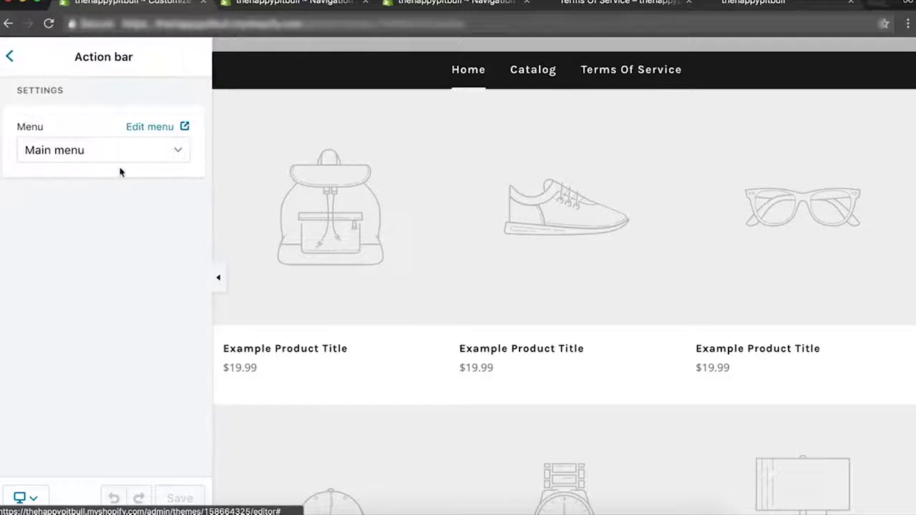
left_click(127, 151)
left_click(64, 252)
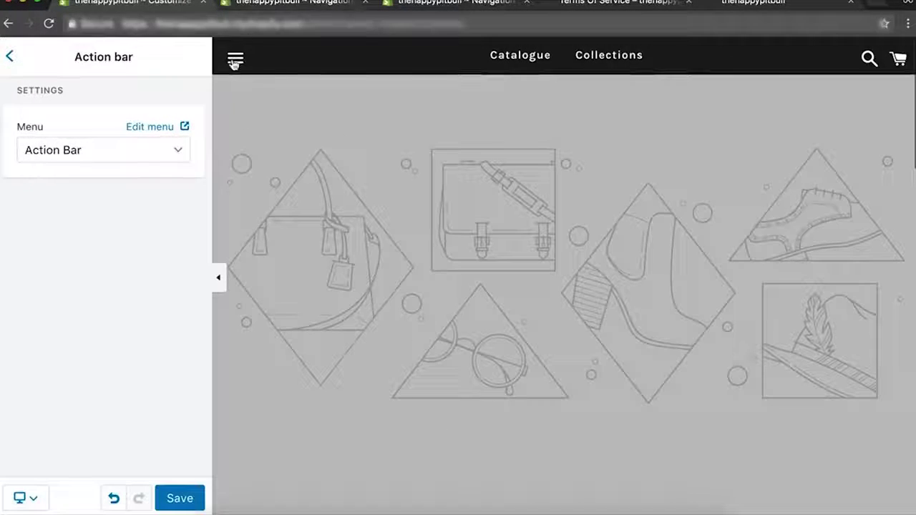
Check that the storefront slide-out menu shows Catalogue and Collections, then save the theme.
left_click(236, 59)
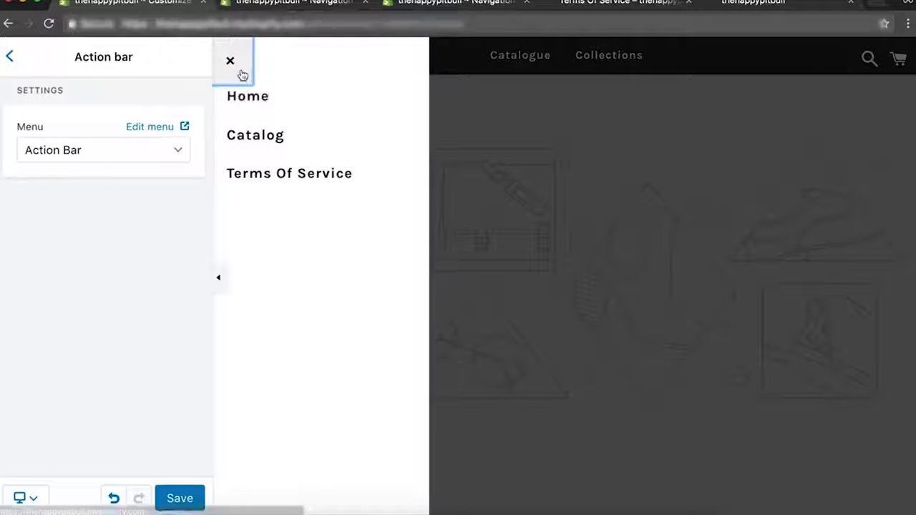
left_click(240, 75)
left_click(243, 60)
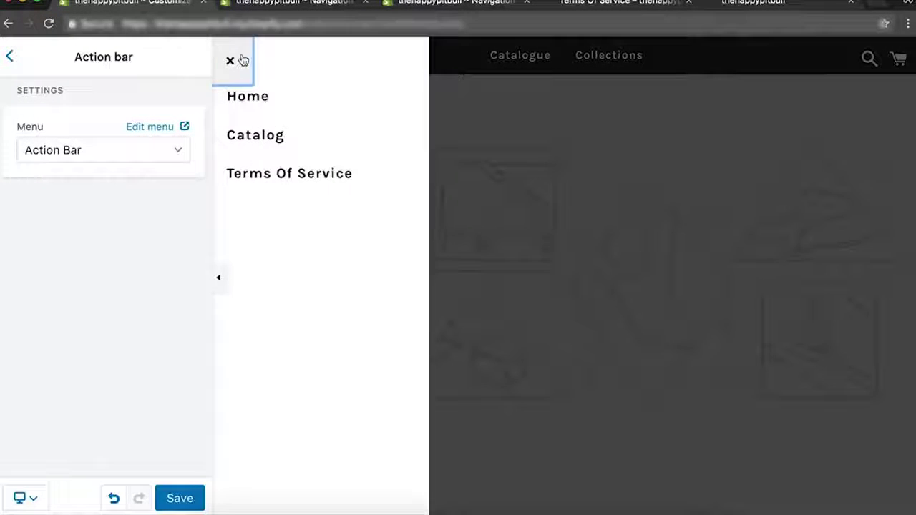
left_click(242, 61)
scroll(311, 208, "down", 5)
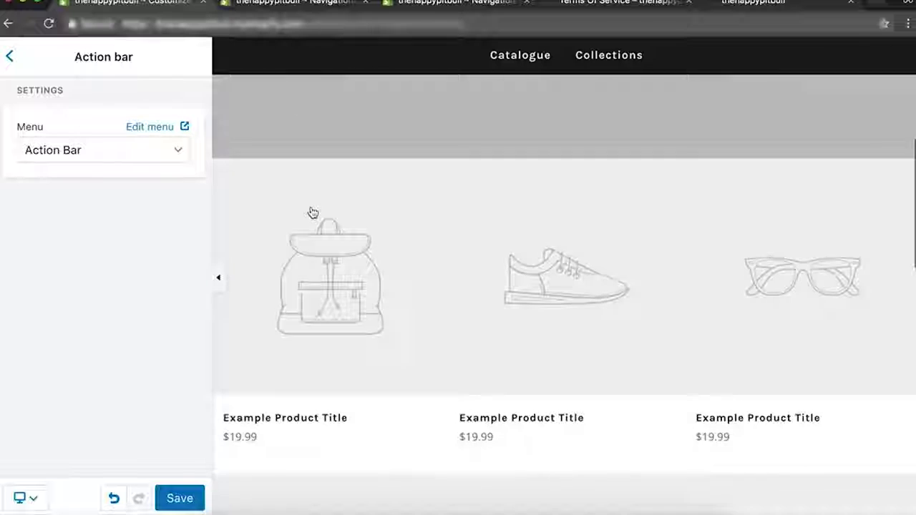
scroll(313, 211, "up", 4)
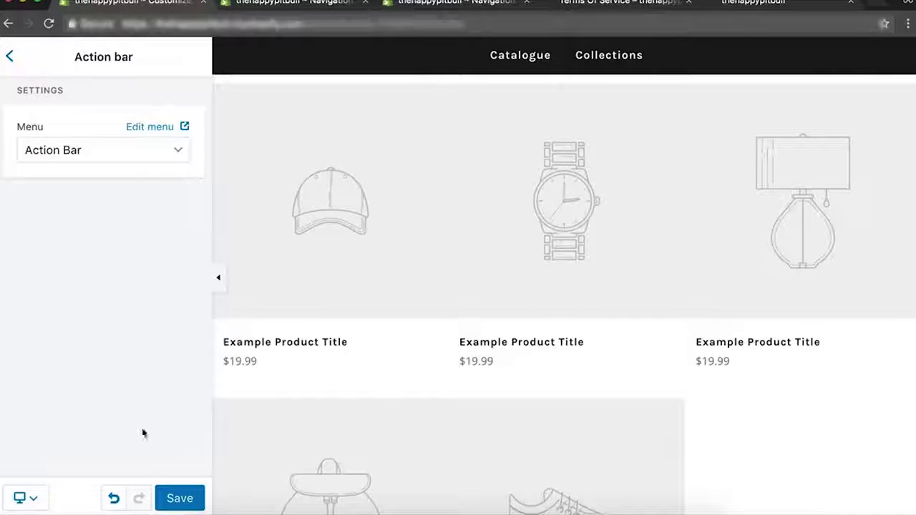
left_click(181, 499)
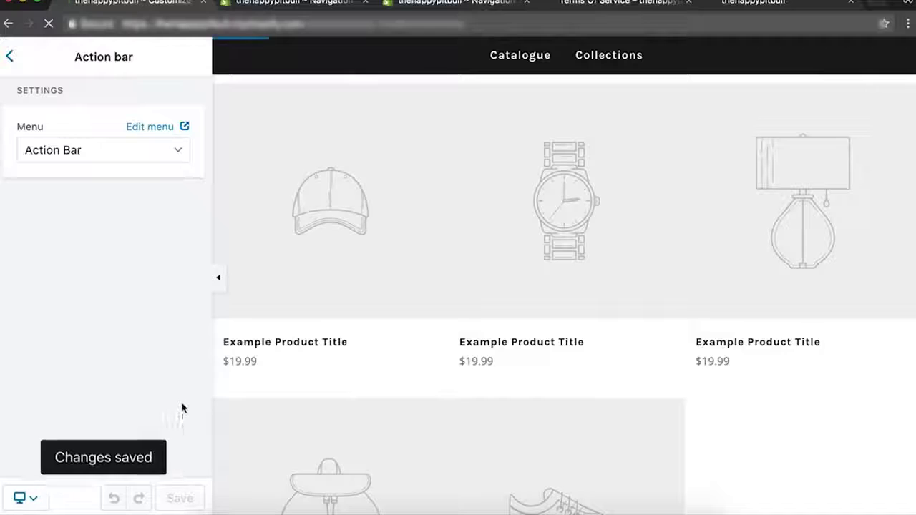
left_click(7, 58)
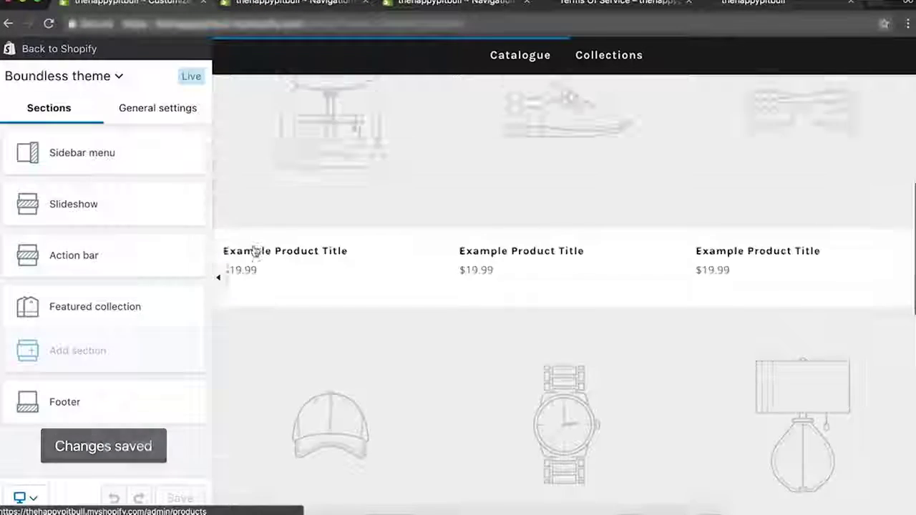
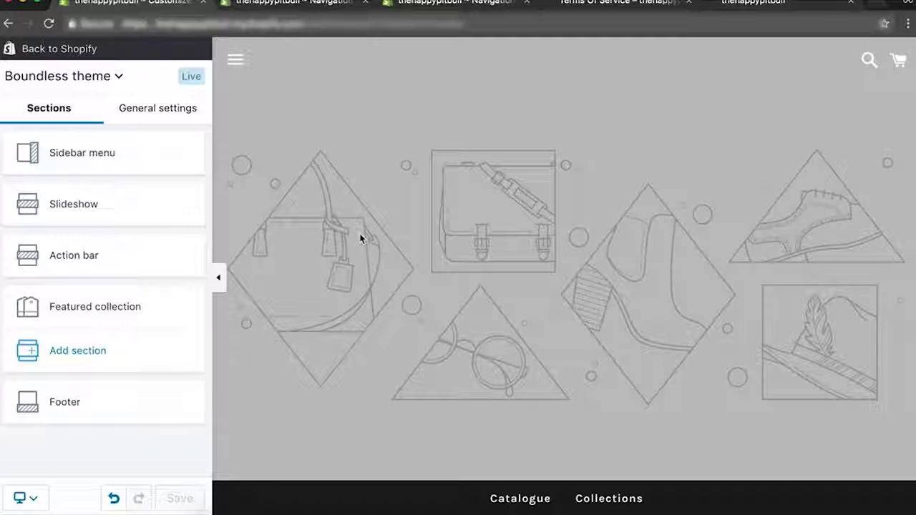
Open the Slideshow section's settings in the Boundless theme editor.
left_click(76, 204)
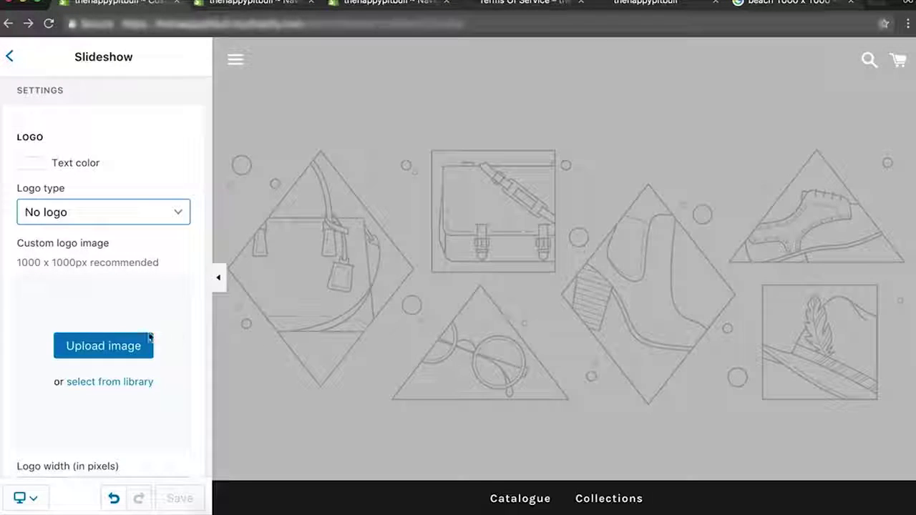
Choose the beach picture from the image library as the slideshow logo and set Logo type to Custom logo.
left_click(107, 383)
left_click(297, 279)
left_click(646, 366)
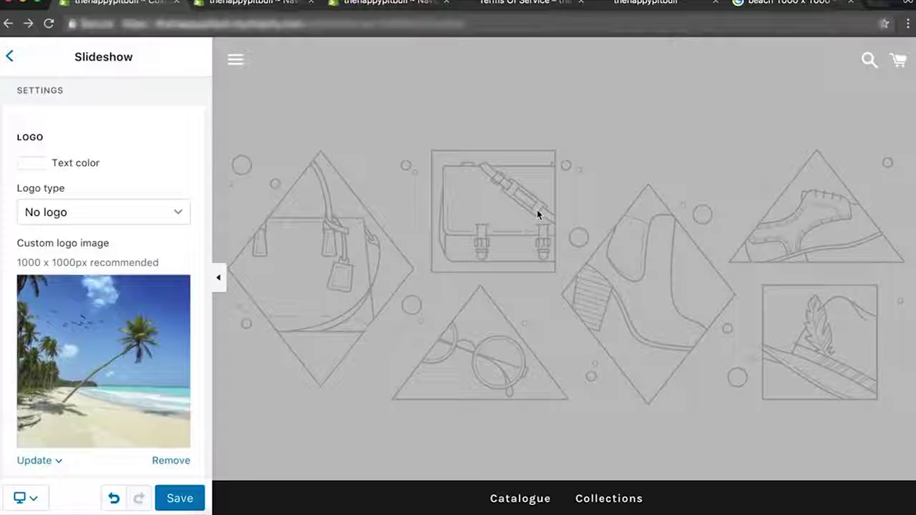
left_click(73, 219)
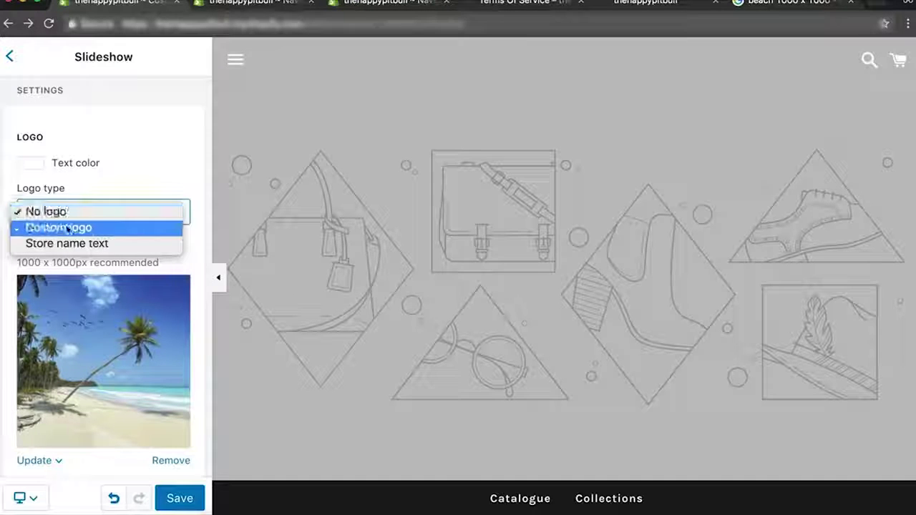
left_click(65, 226)
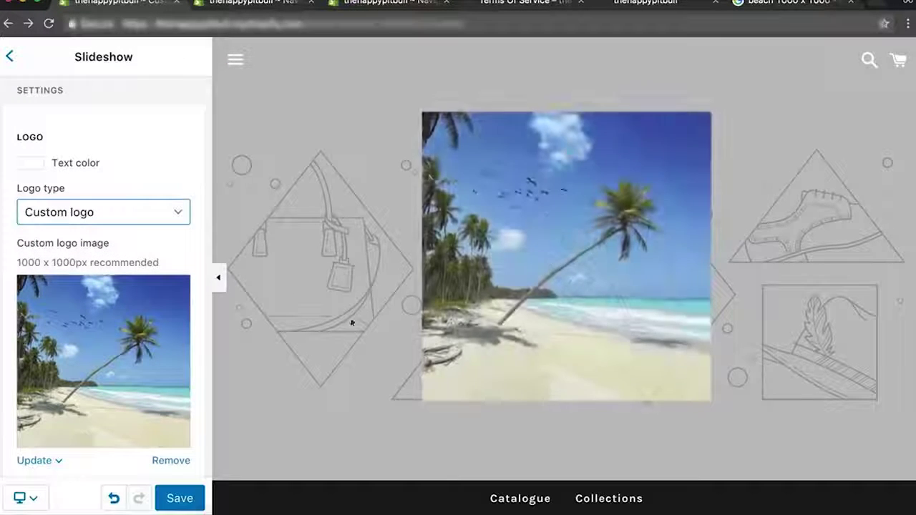
Expand the slide's Image settings under Content.
scroll(82, 303, "down", 5)
scroll(79, 303, "down", 3)
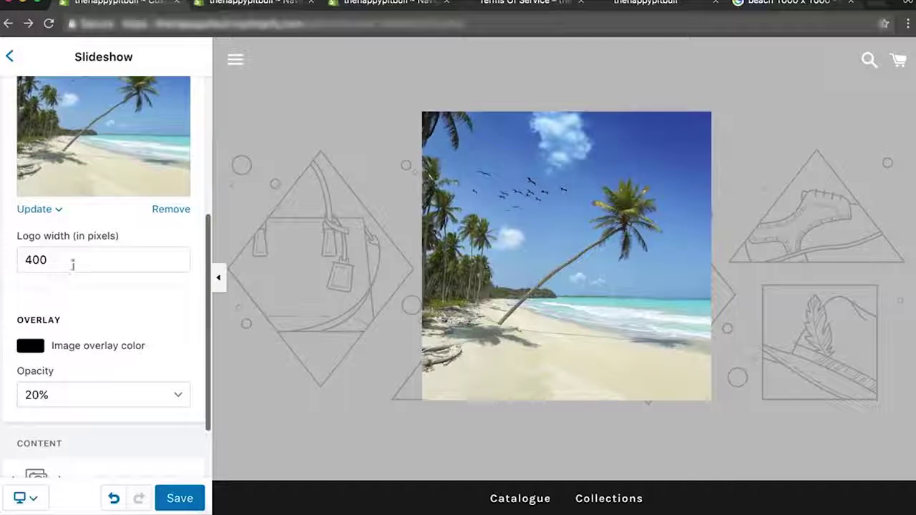
scroll(73, 263, "down", 5)
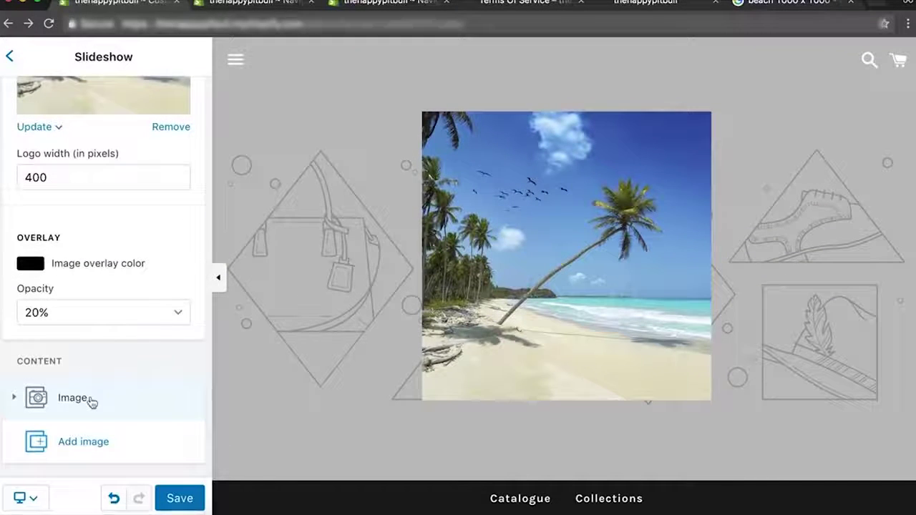
left_click(63, 404)
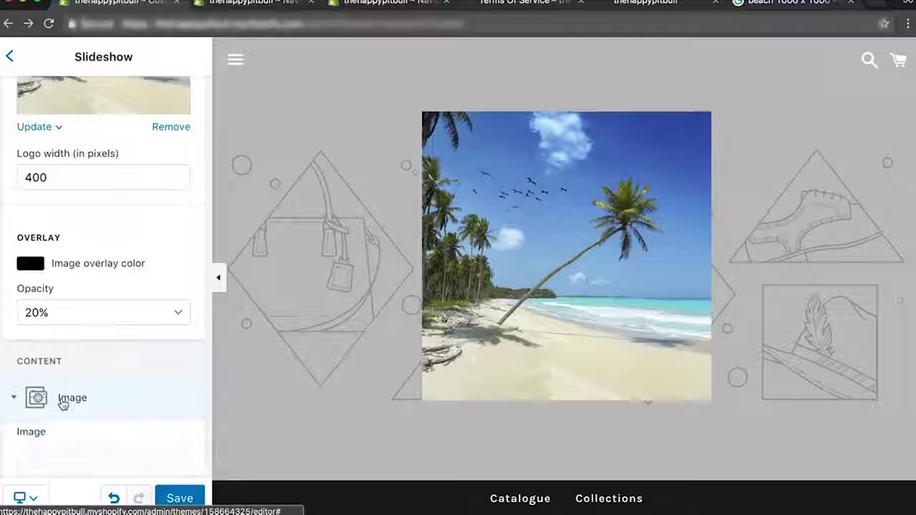
scroll(61, 405, "down", 10)
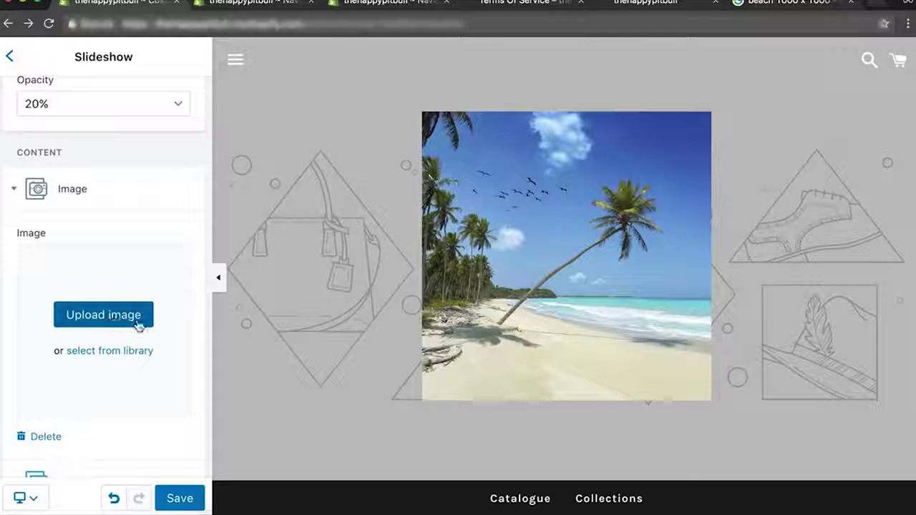
scroll(133, 315, "down", 2)
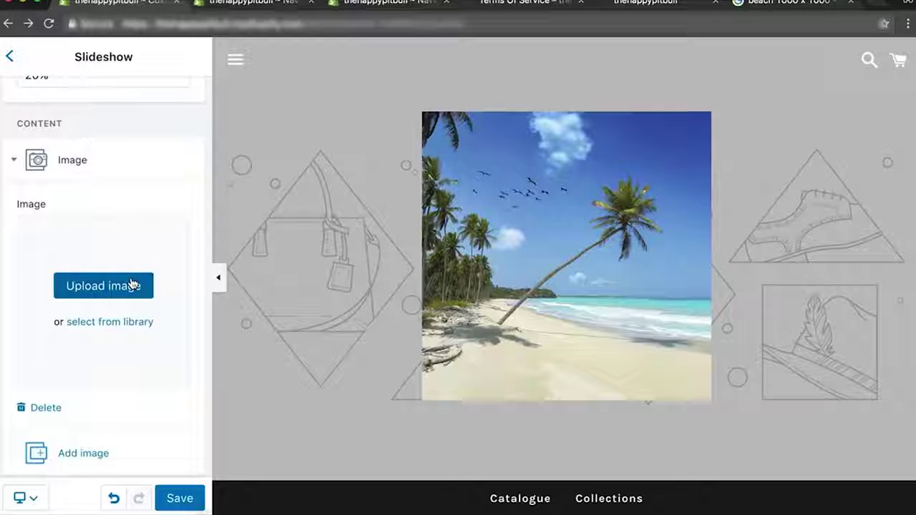
Find a beach wallpaper page via a Google Images search for 'beahc background image', then return to the editor.
left_click(788, 4)
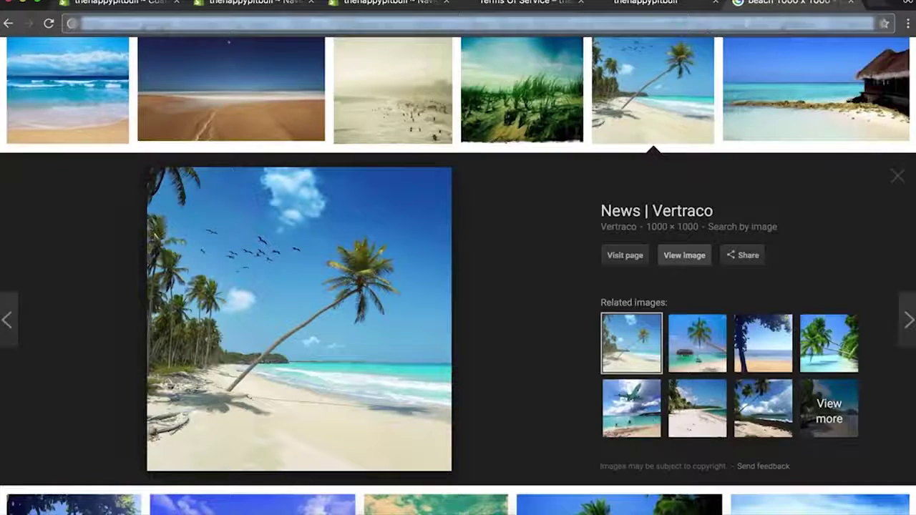
type("beahc background image")
key("Return")
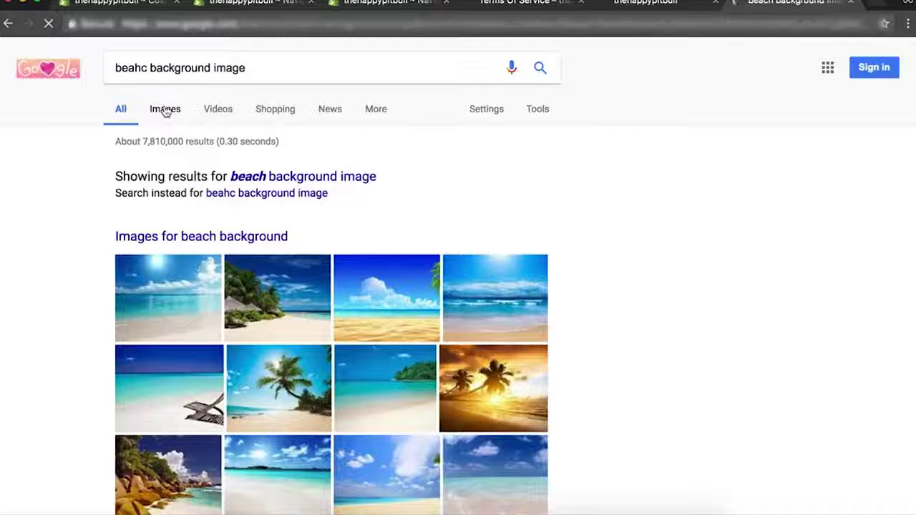
left_click(165, 110)
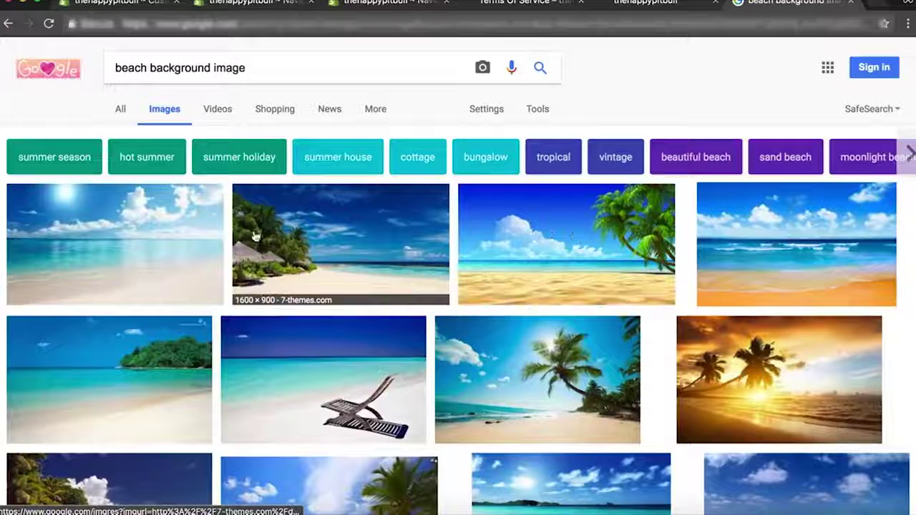
left_click(372, 239)
left_click(647, 264)
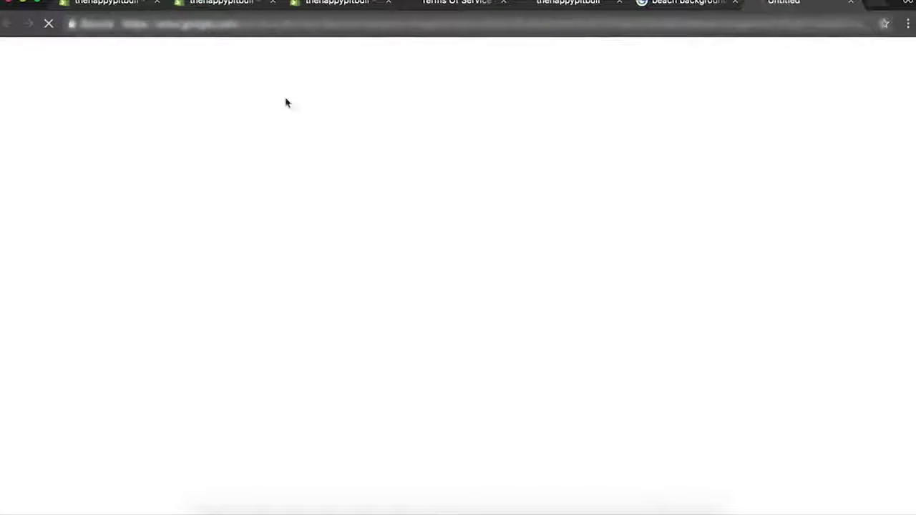
scroll(532, 370, "down", 2)
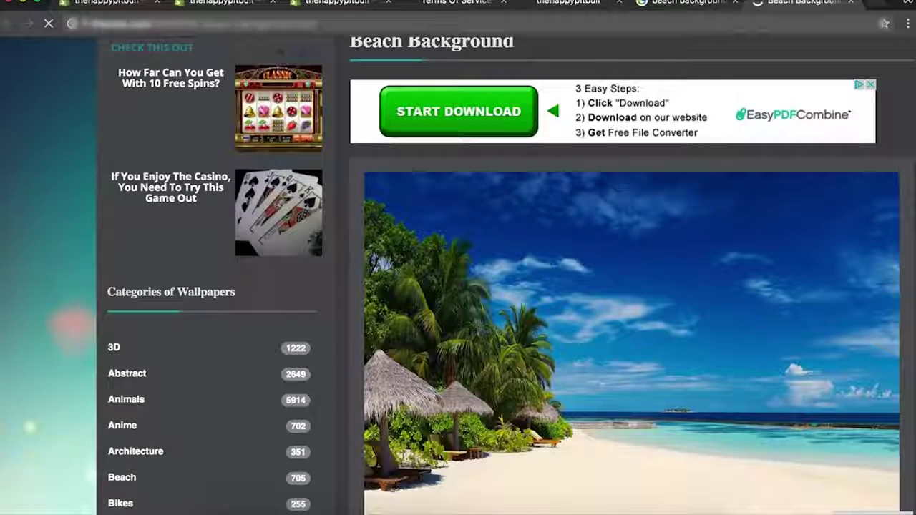
left_click(87, 3)
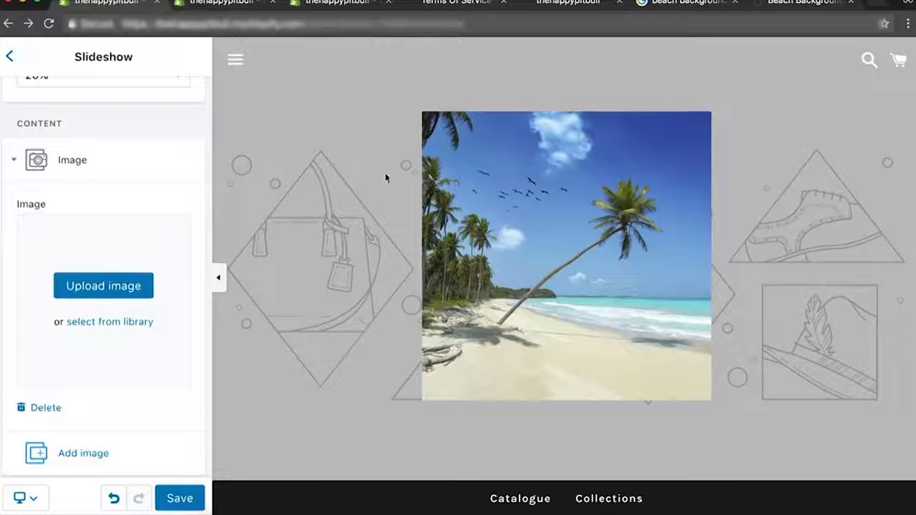
Upload the beach background file as the slide image and remove the logo, setting Logo type to No logo.
left_click(71, 299)
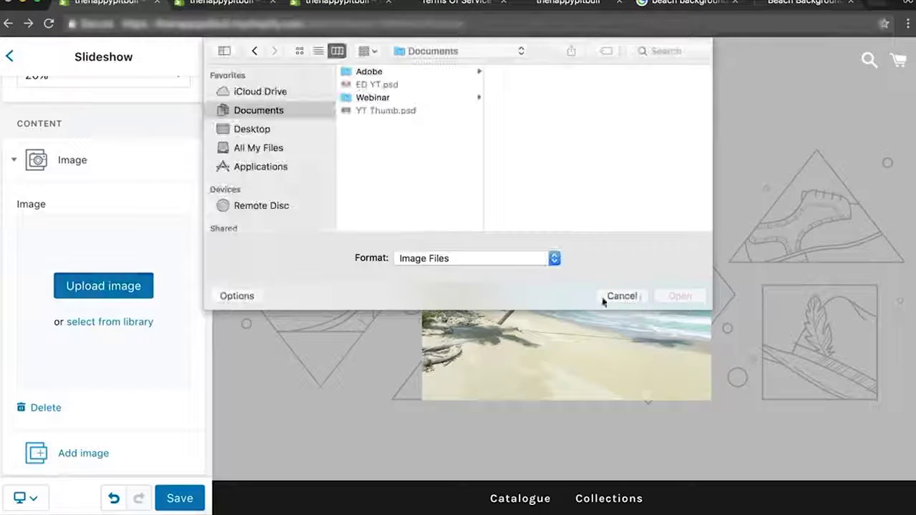
left_click(618, 295)
left_click_drag(536, 429, 85, 322)
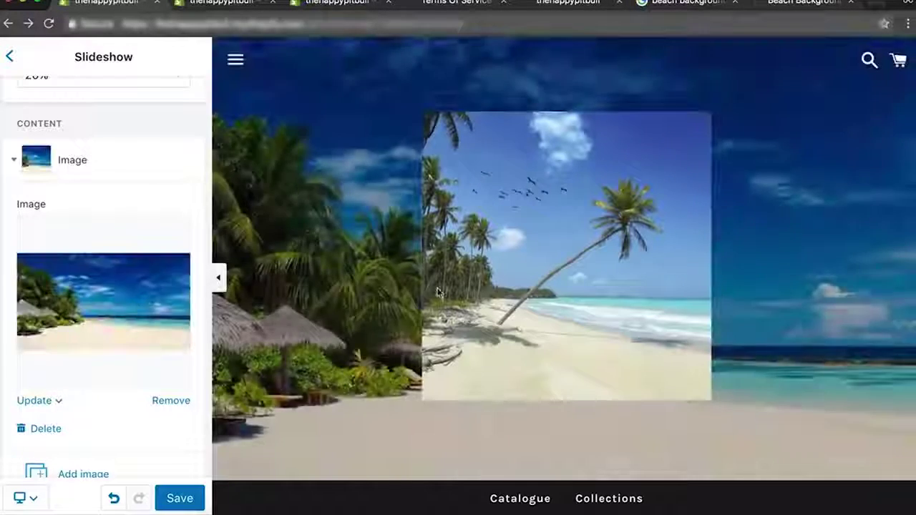
scroll(33, 184, "up", 8)
scroll(86, 215, "up", 1)
left_click(163, 313)
scroll(144, 272, "up", 2)
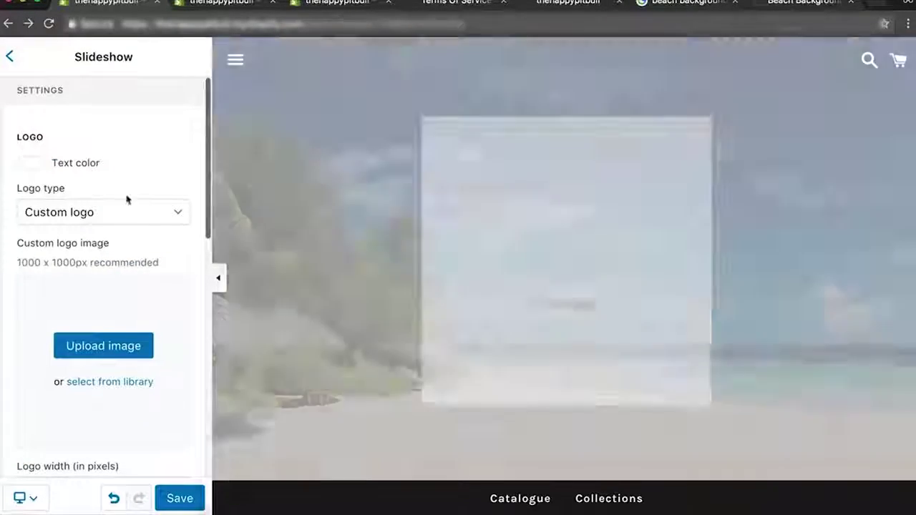
left_click(61, 212)
left_click(45, 196)
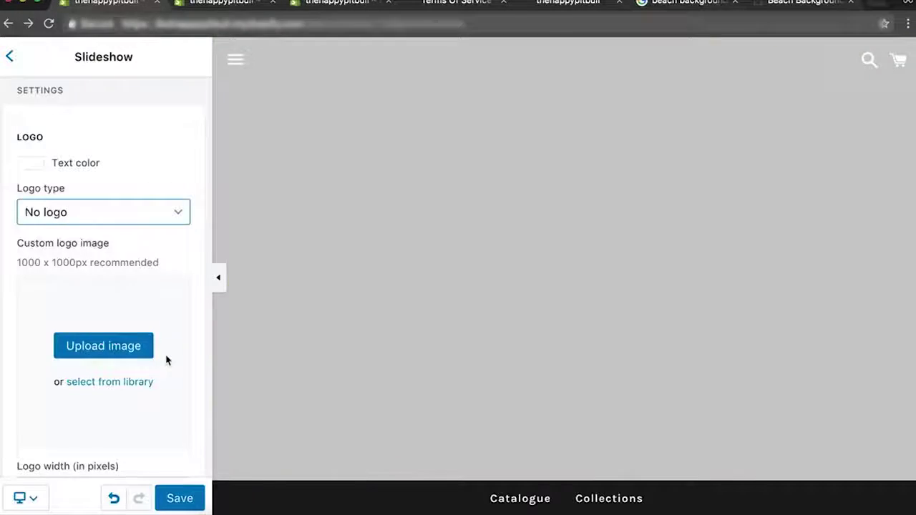
Set the slide overlay opacity to 50%, keeping the black overlay colour.
scroll(166, 360, "down", 3)
left_click(59, 400)
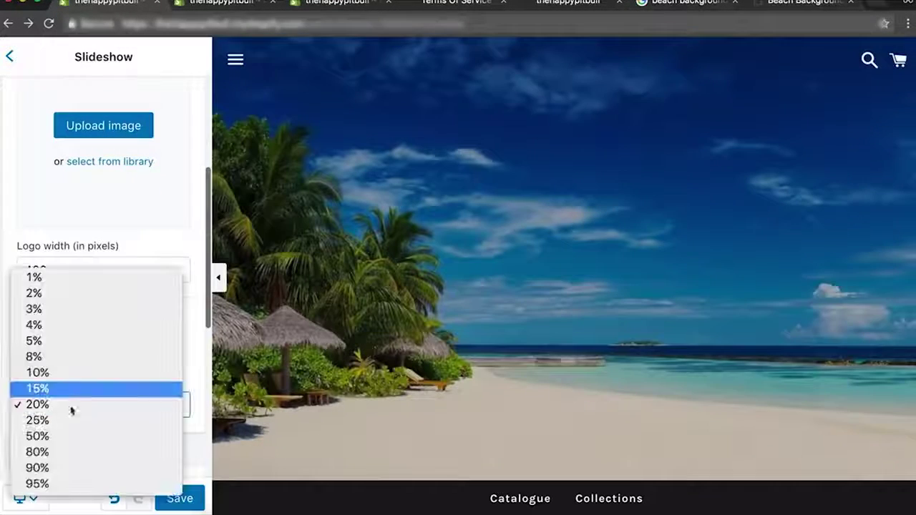
left_click(51, 457)
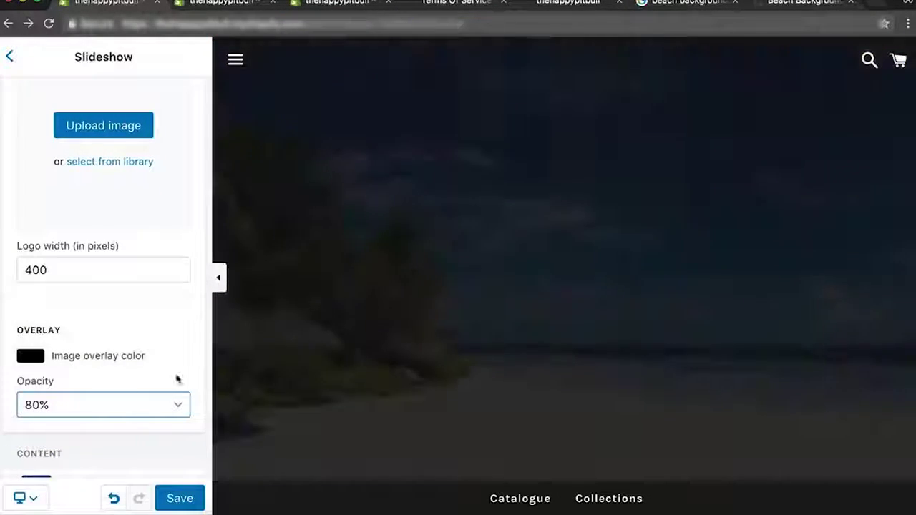
left_click(118, 412)
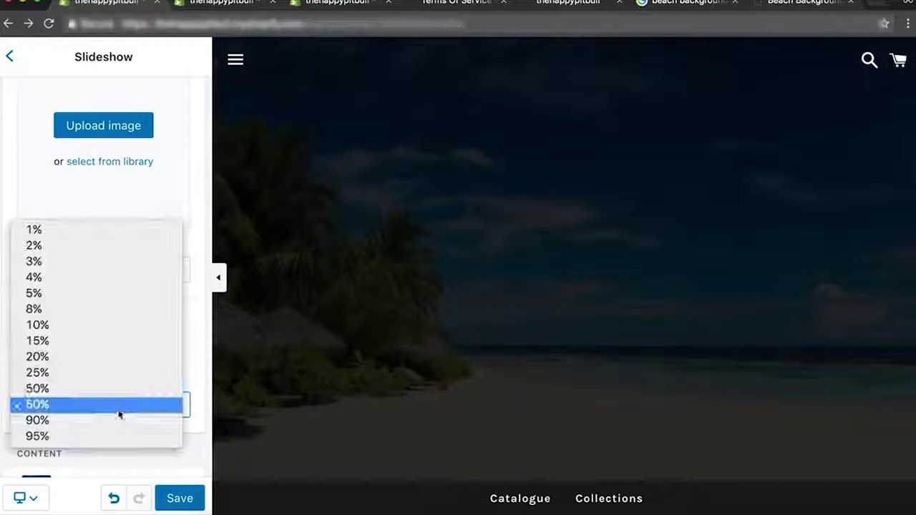
left_click(116, 389)
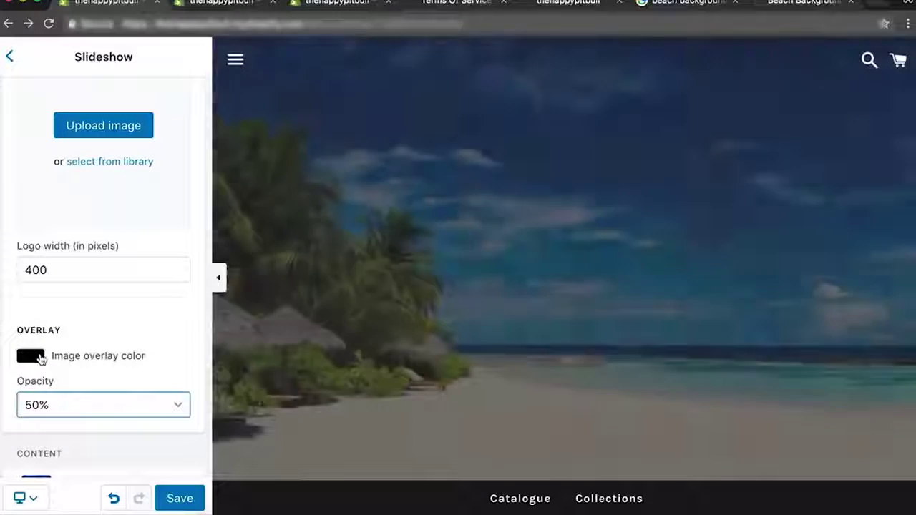
left_click(39, 360)
left_click(193, 376)
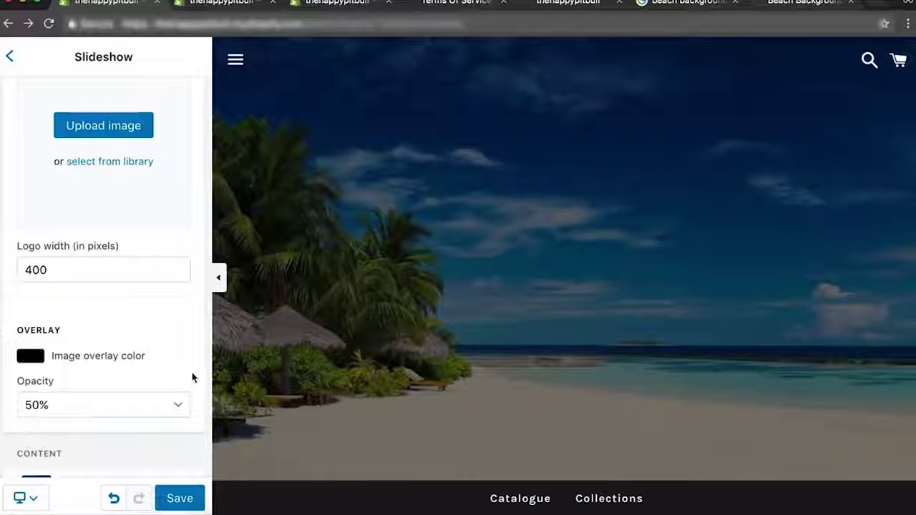
Save the slideshow changes.
scroll(192, 375, "down", 1)
scroll(367, 284, "down", 3)
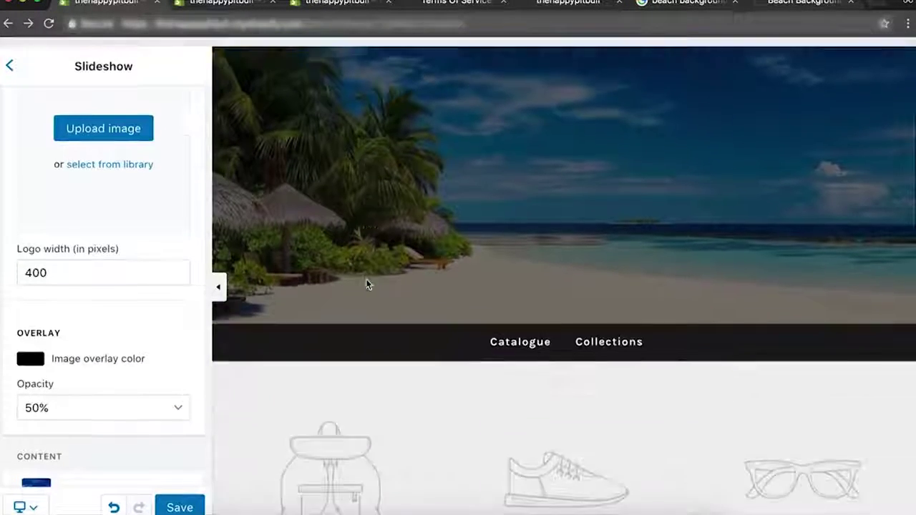
scroll(367, 284, "down", 3)
scroll(367, 284, "up", 5)
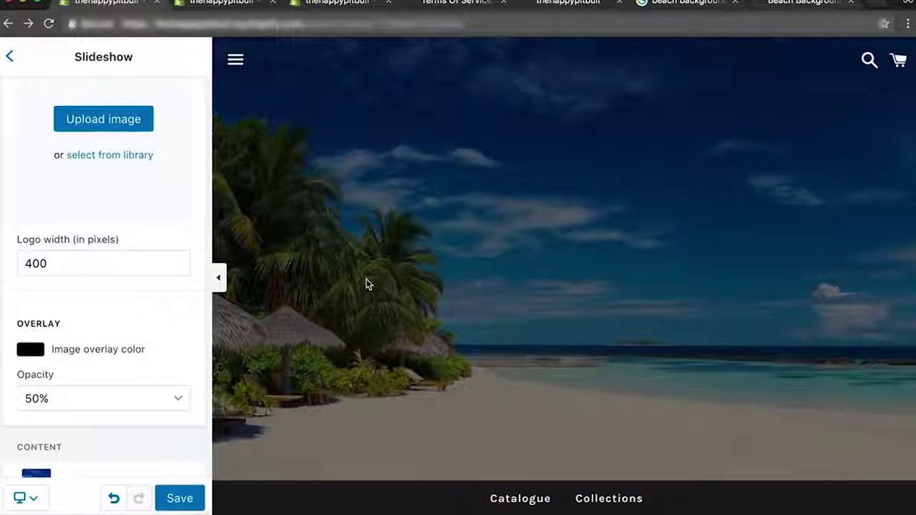
scroll(76, 199, "up", 5)
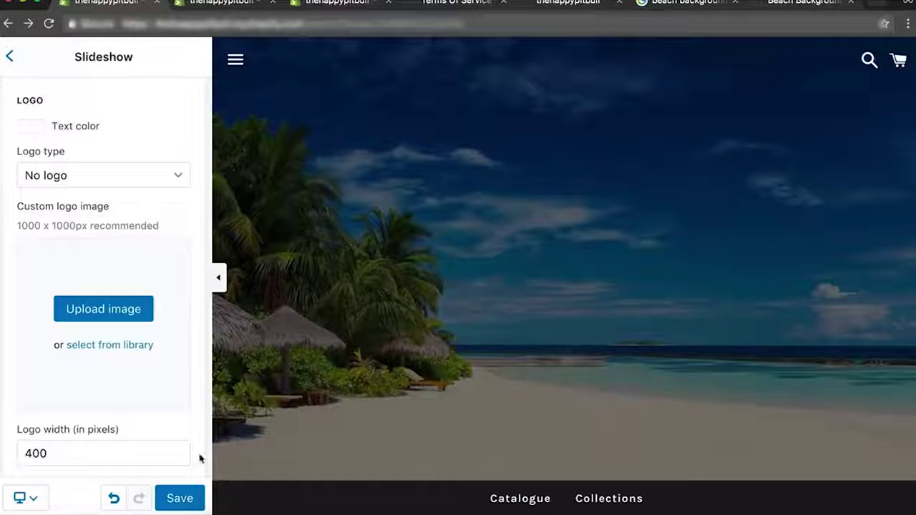
left_click(179, 498)
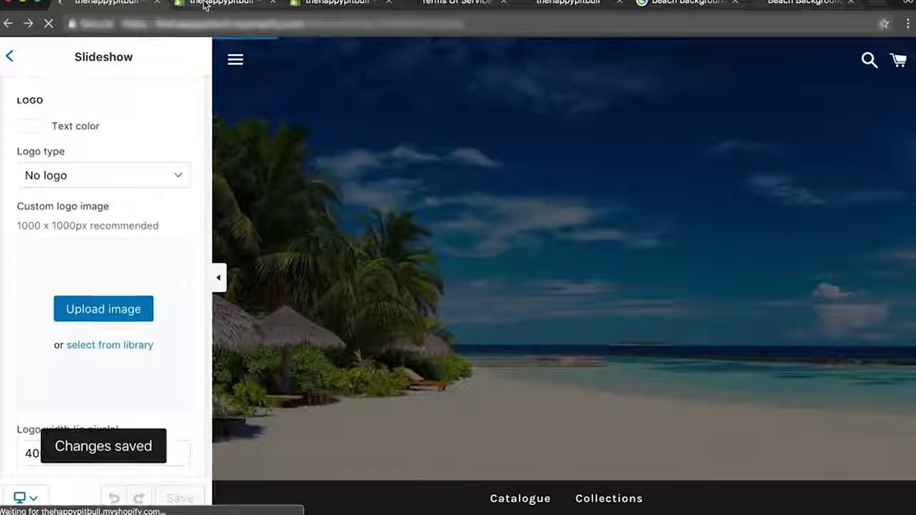
left_click(208, 3)
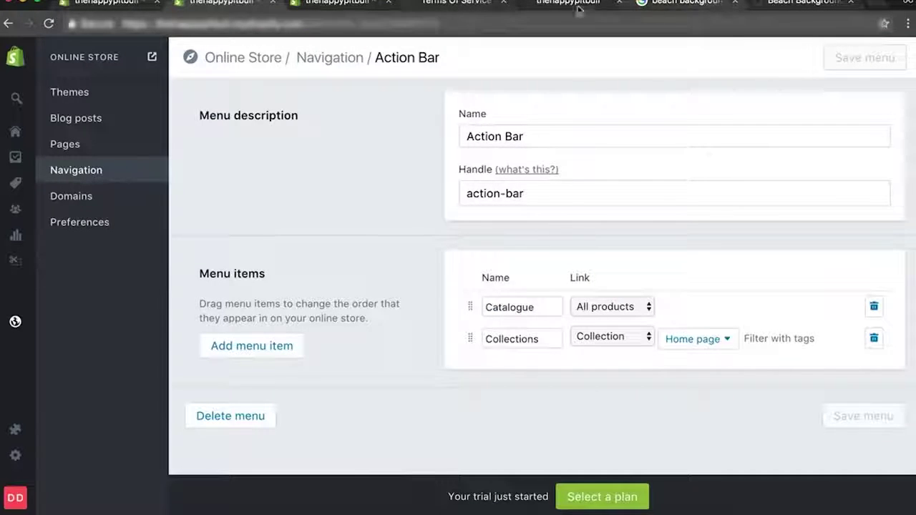
Reload the live storefront and scroll through it to check the new beach slideshow.
left_click(573, 4)
key("Return")
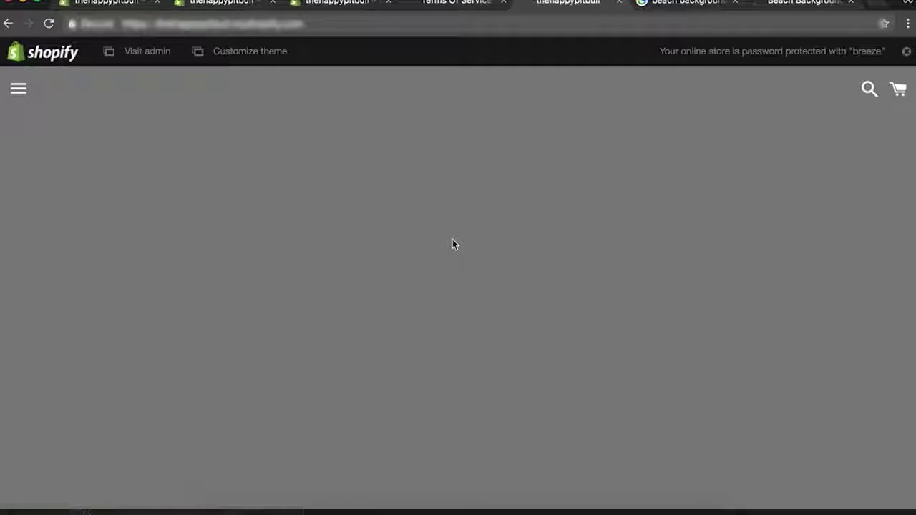
scroll(452, 241, "down", 5)
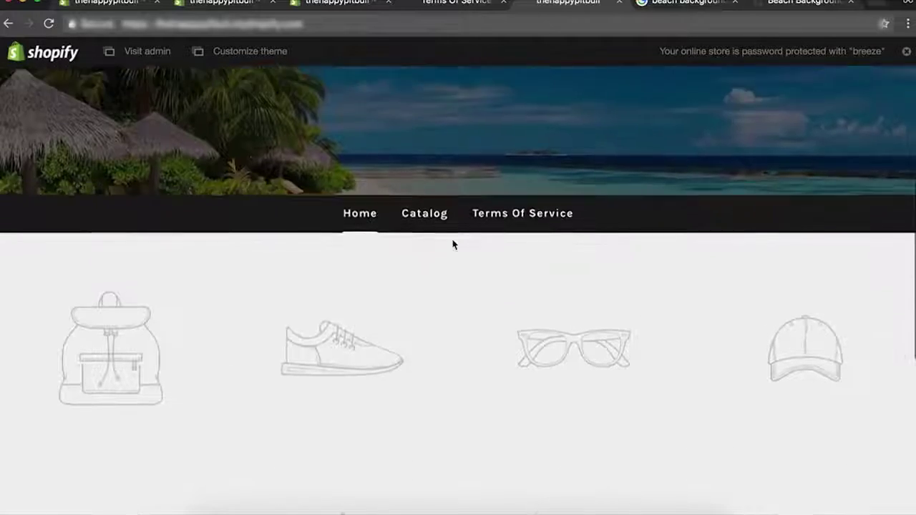
scroll(453, 244, "down", 5)
scroll(453, 244, "up", 5)
scroll(453, 244, "down", 2)
scroll(453, 244, "up", 2)
scroll(453, 245, "down", 1)
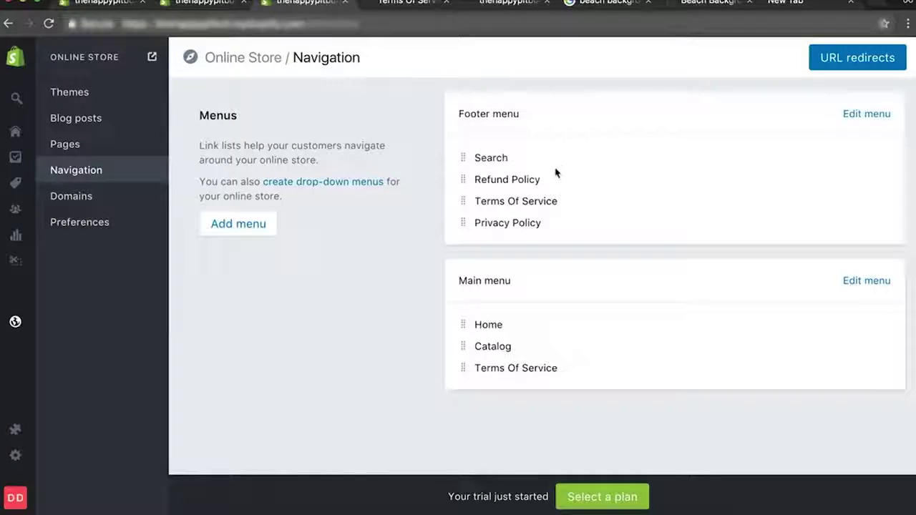
In the incognito tab, search Google for 'oberlo' and open its Shopify App Store listing.
left_click(797, 6)
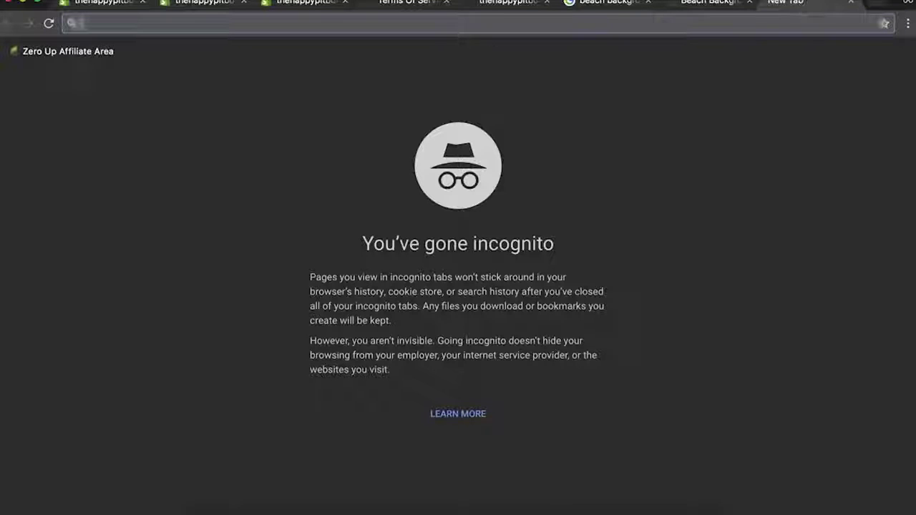
type("google.com")
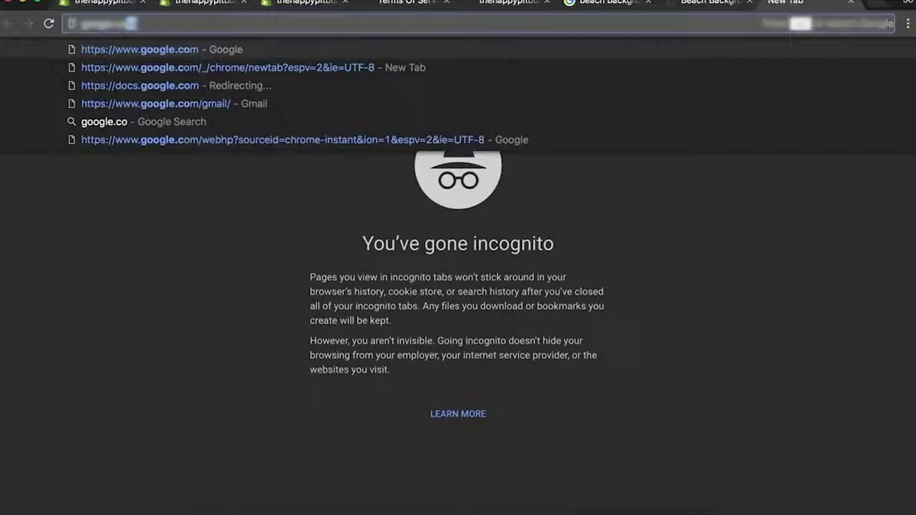
key("Return")
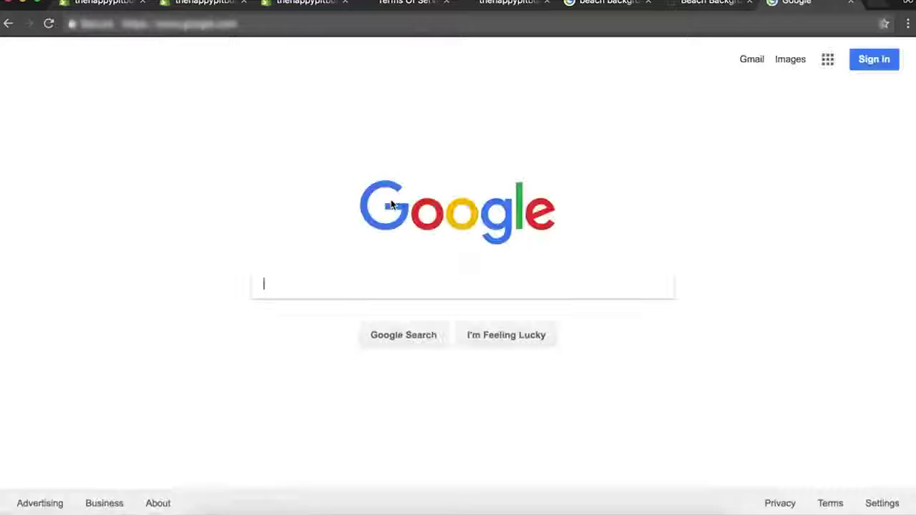
type("oberlo")
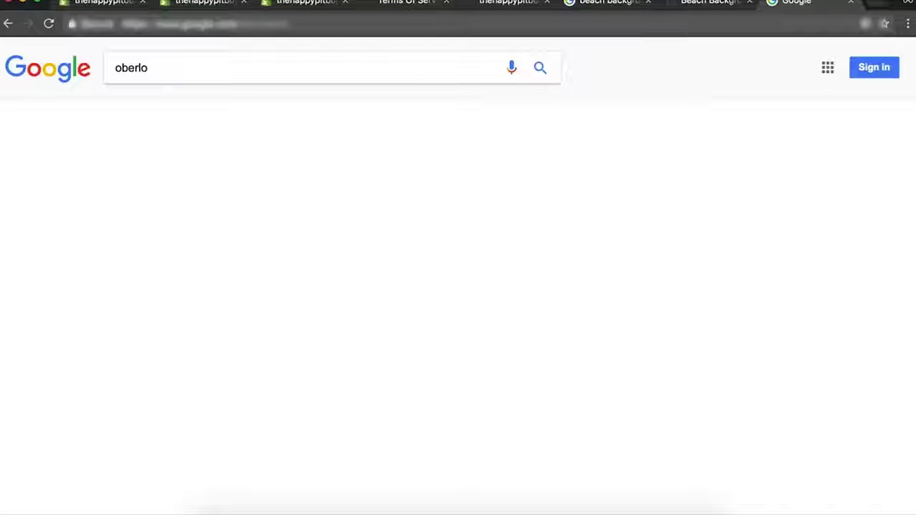
key("Return")
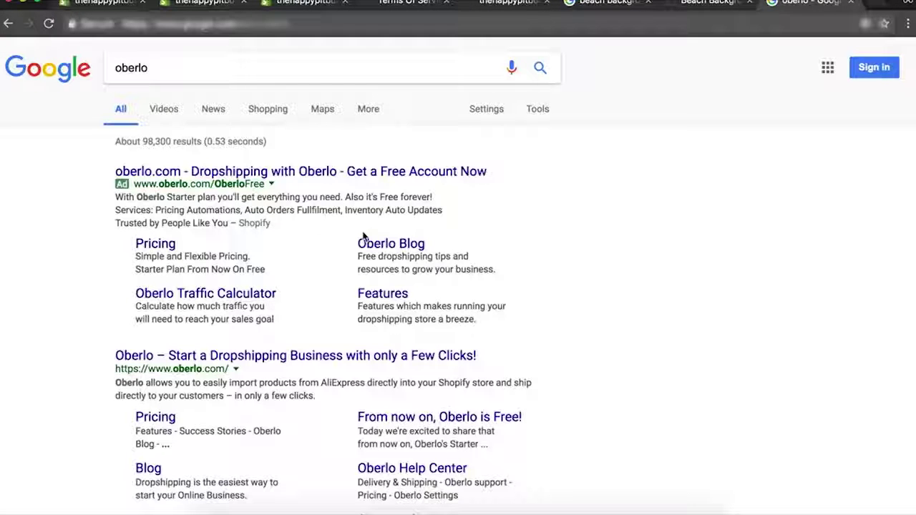
scroll(328, 253, "down", 5)
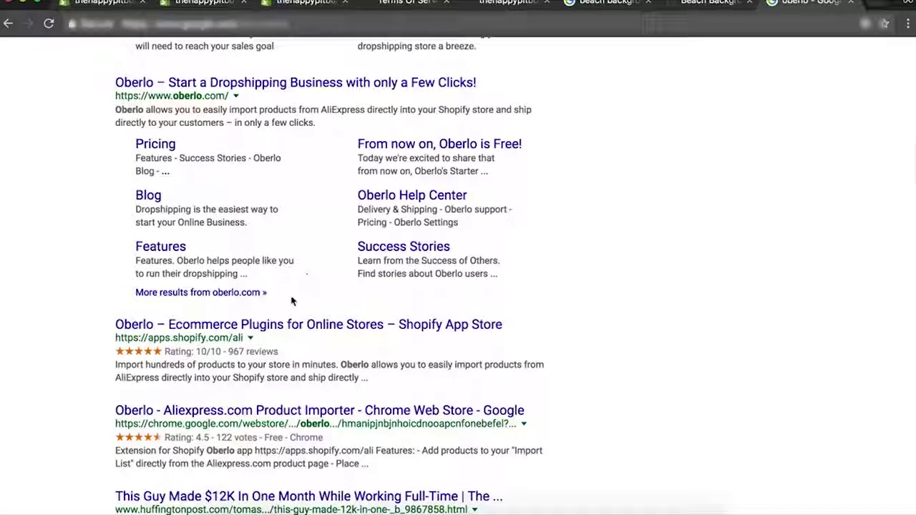
left_click(226, 331)
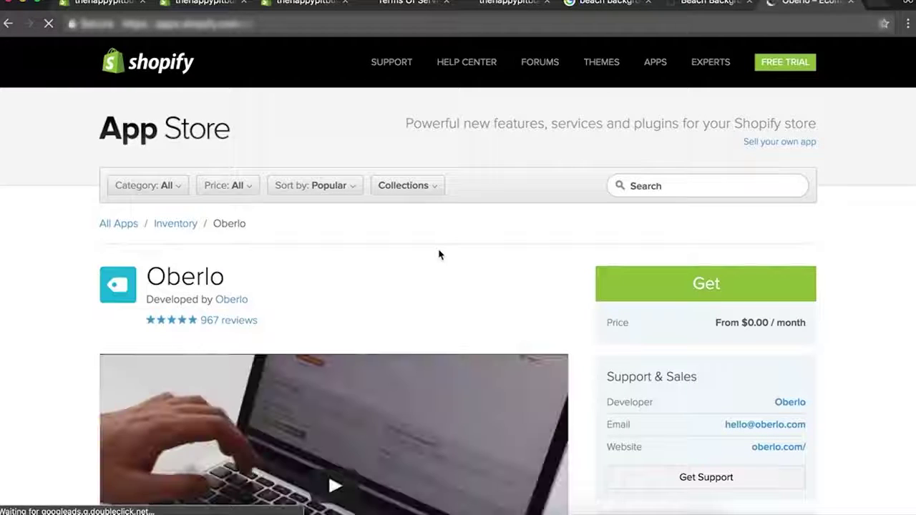
Start getting Oberlo and log in using the prefilled store address.
scroll(438, 254, "down", 1)
scroll(439, 255, "down", 2)
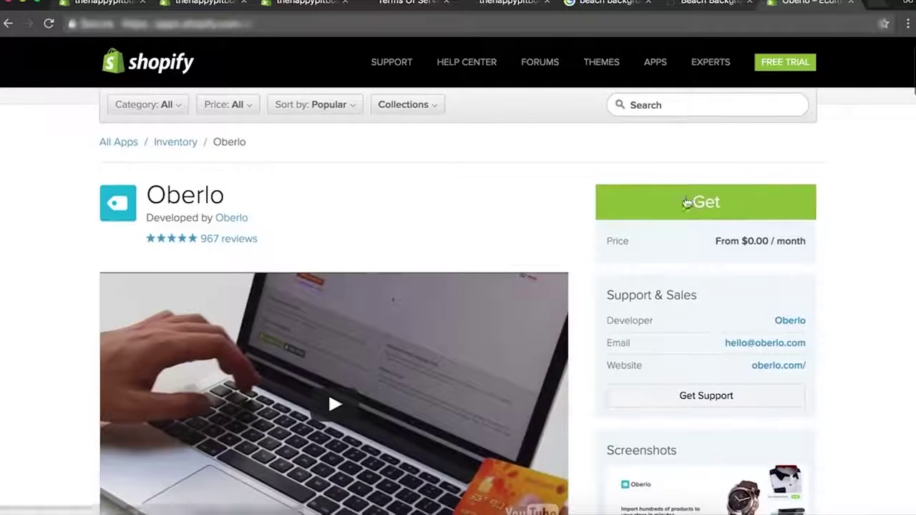
left_click(684, 200)
triple_click(286, 194)
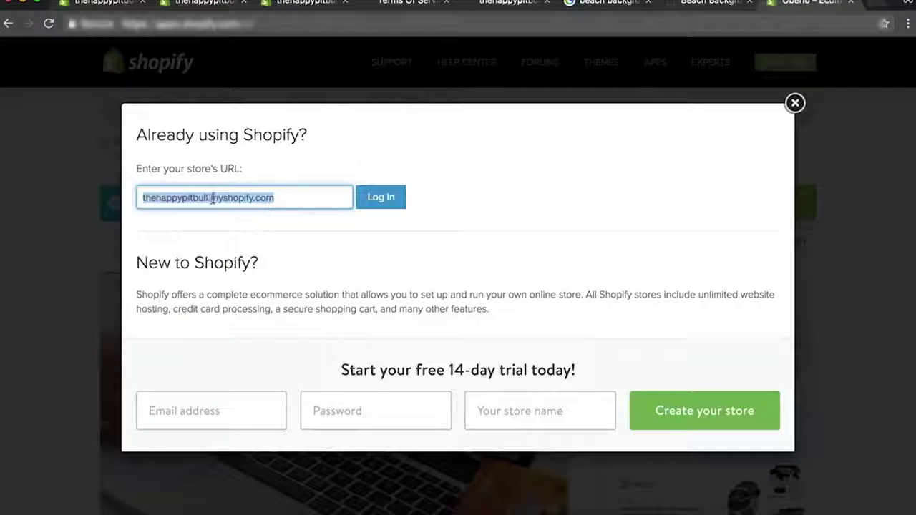
left_click(378, 203)
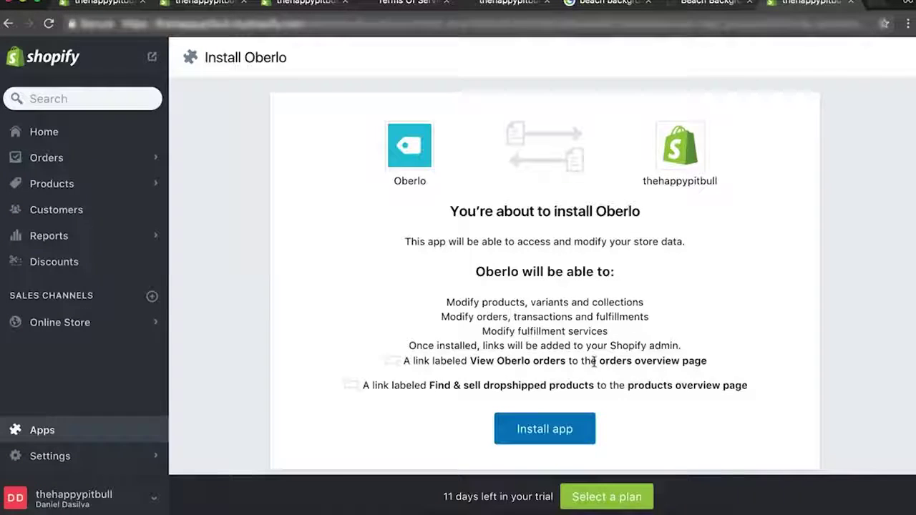
Confirm the Oberlo installation on the Install Oberlo permissions page.
left_click(560, 431)
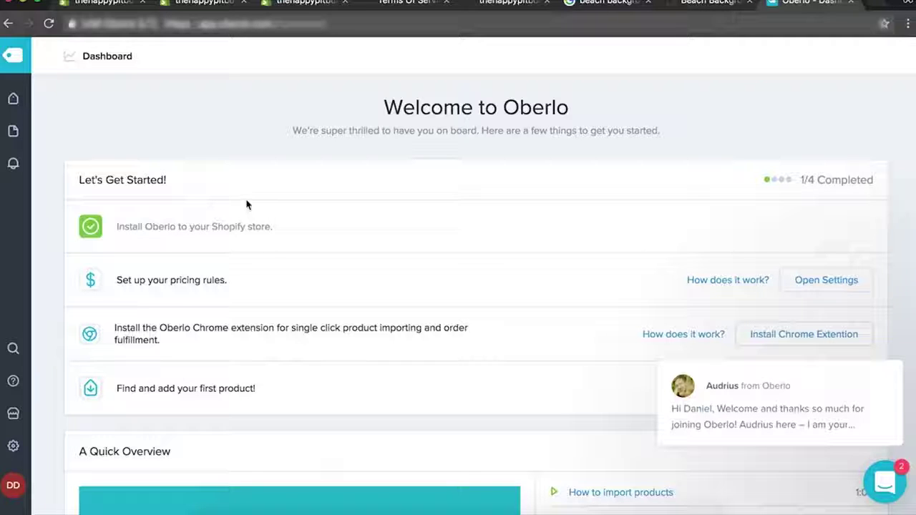
Open Oberlo's pricing rules settings and set the product price multiplier to 2.
left_click_drag(274, 226, 240, 226)
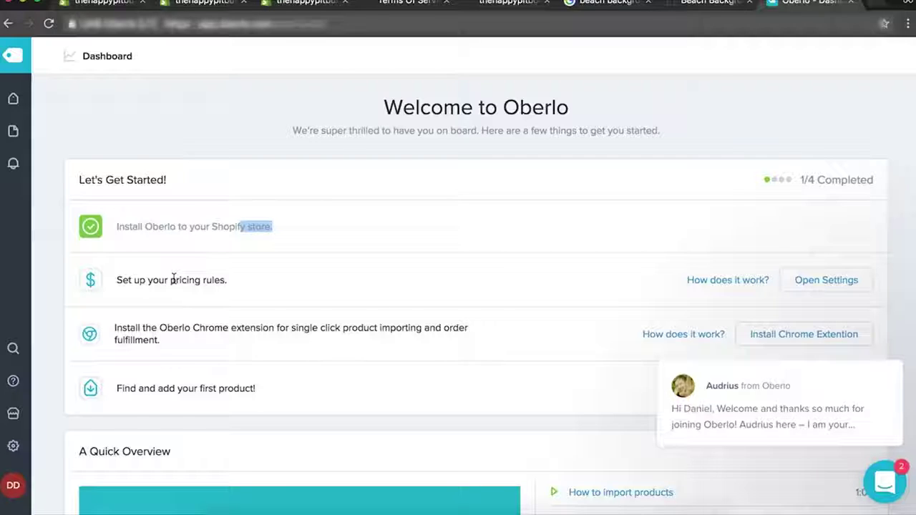
left_click(821, 284)
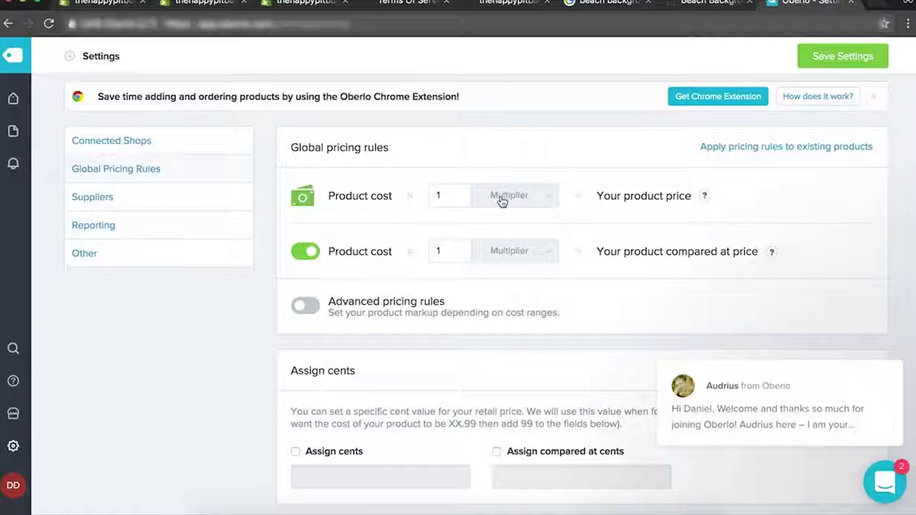
left_click(450, 191)
left_click(780, 198)
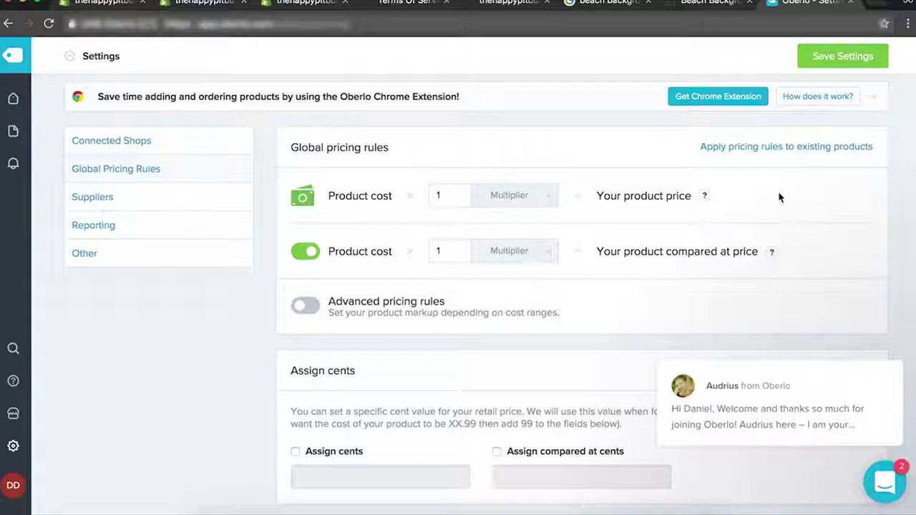
left_click(450, 197)
key("BackSpace")
type("2")
left_click(767, 208)
mouse_move(703, 198)
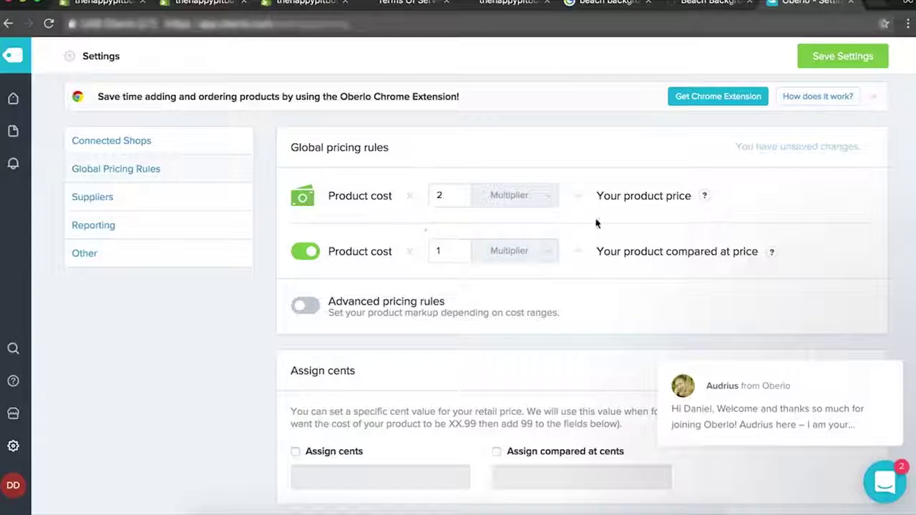
Set the compared-at price multiplier to 4 and turn on advanced pricing rules.
mouse_move(768, 256)
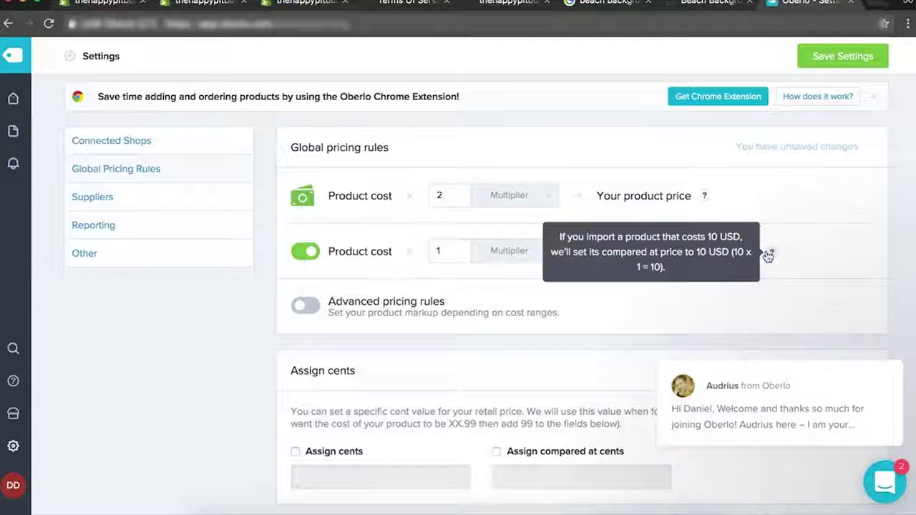
left_click(454, 258)
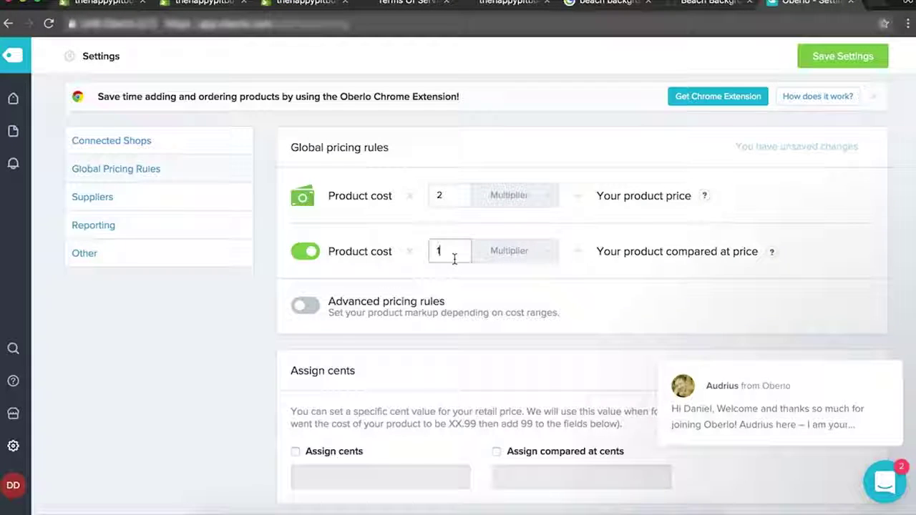
key("BackSpace")
type("4")
left_click(582, 228)
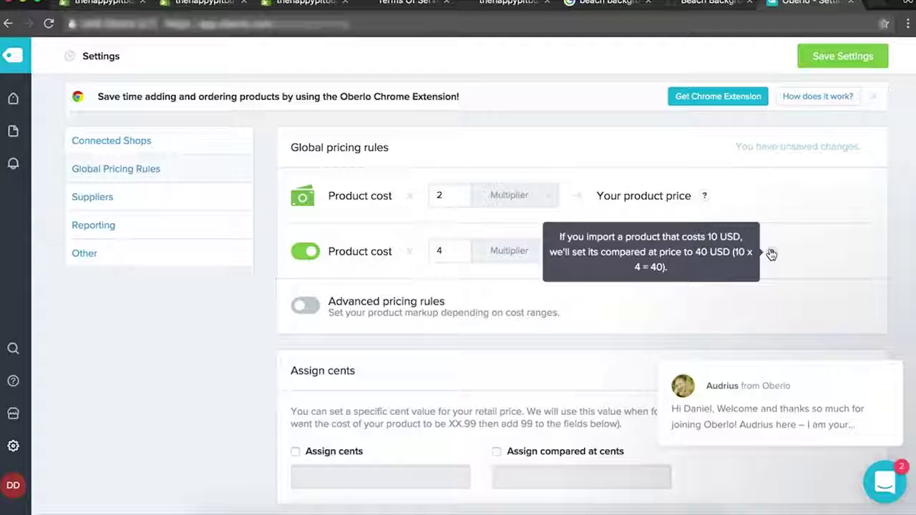
left_click(306, 307)
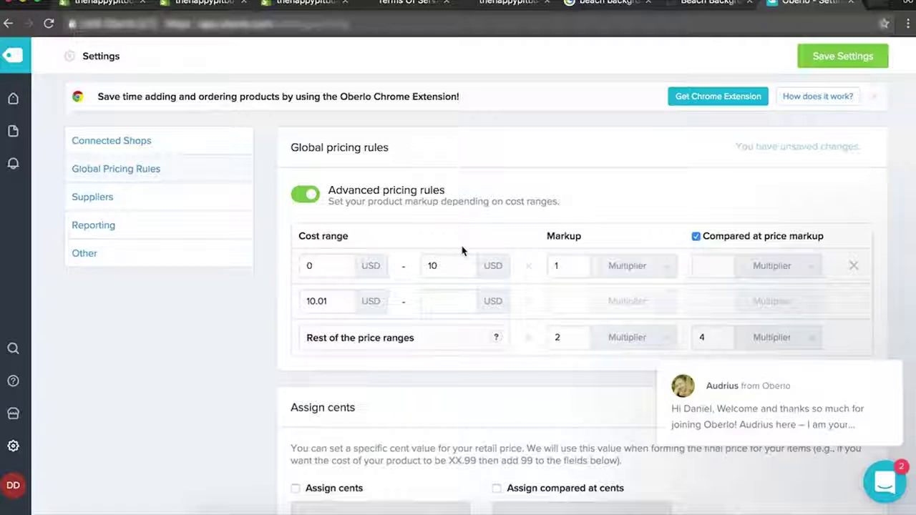
Turn advanced pricing off, save the ×2/×4 pricing rules, and go back to the Oberlo dashboard.
left_click(307, 196)
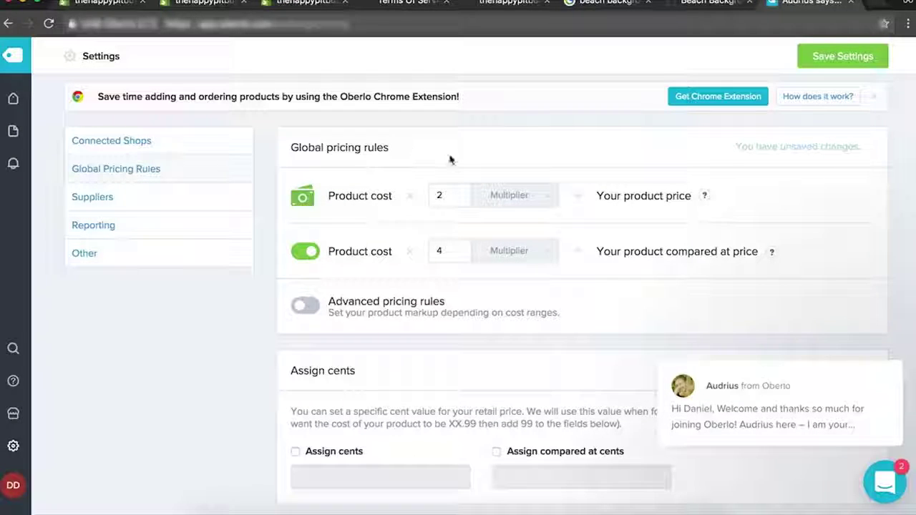
scroll(456, 163, "down", 3)
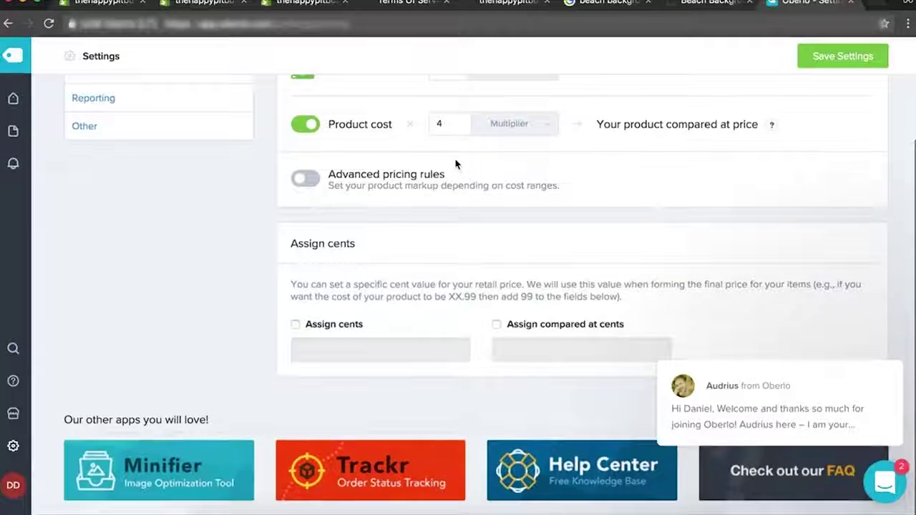
scroll(456, 164, "up", 3)
left_click(832, 63)
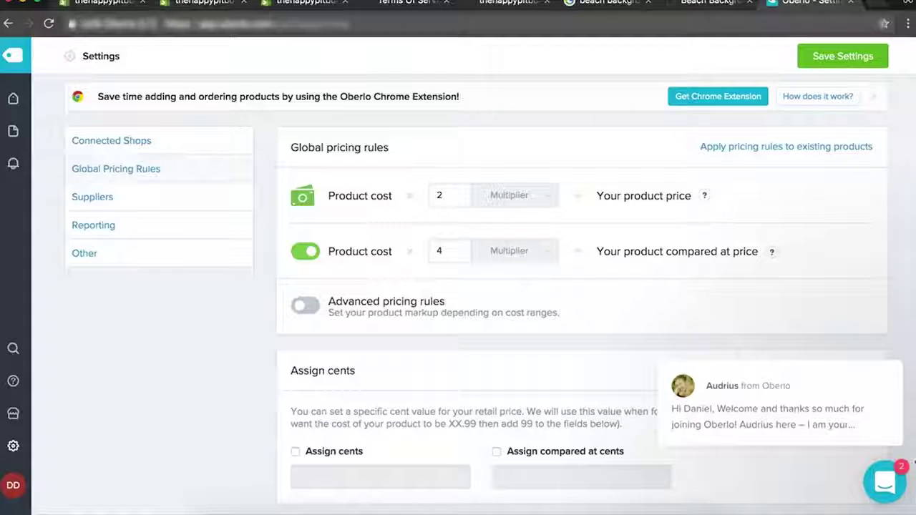
left_click(885, 342)
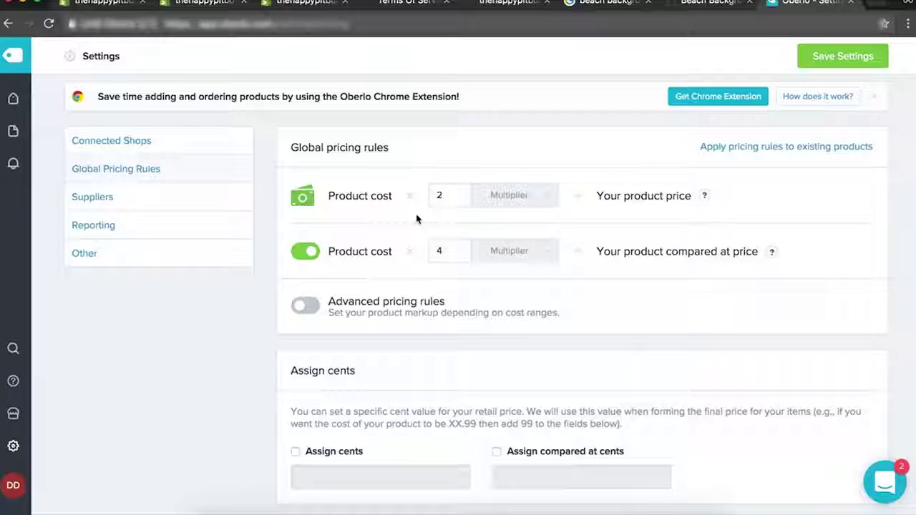
left_click(20, 61)
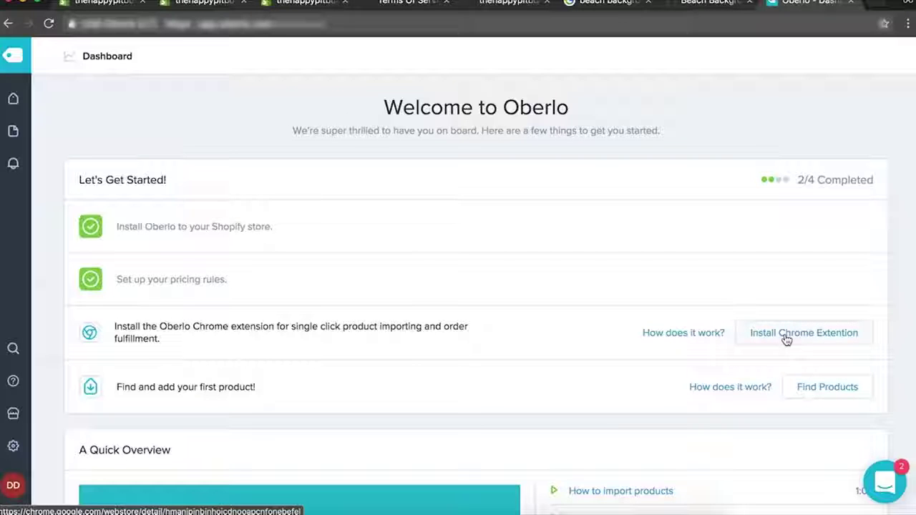
Add the Oberlo AliExpress.com Product Importer extension to Chrome and confirm the browser prompt.
left_click(786, 335)
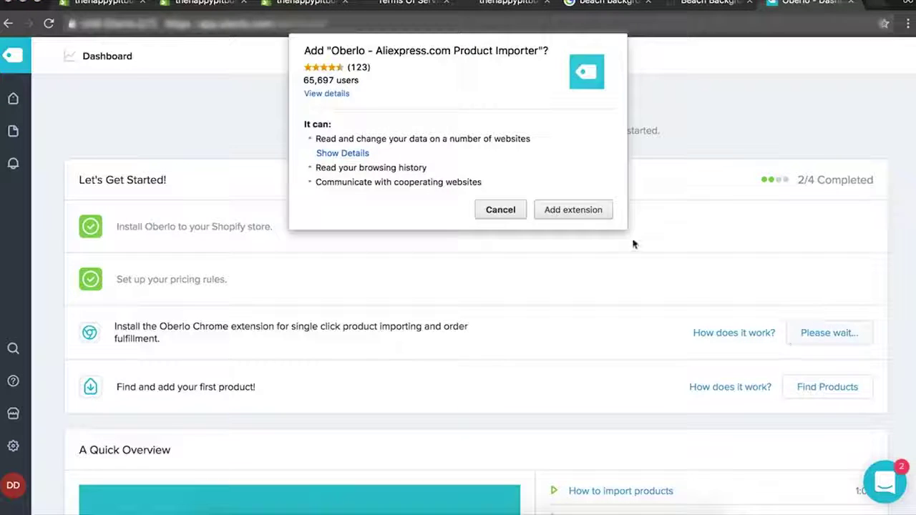
left_click(570, 210)
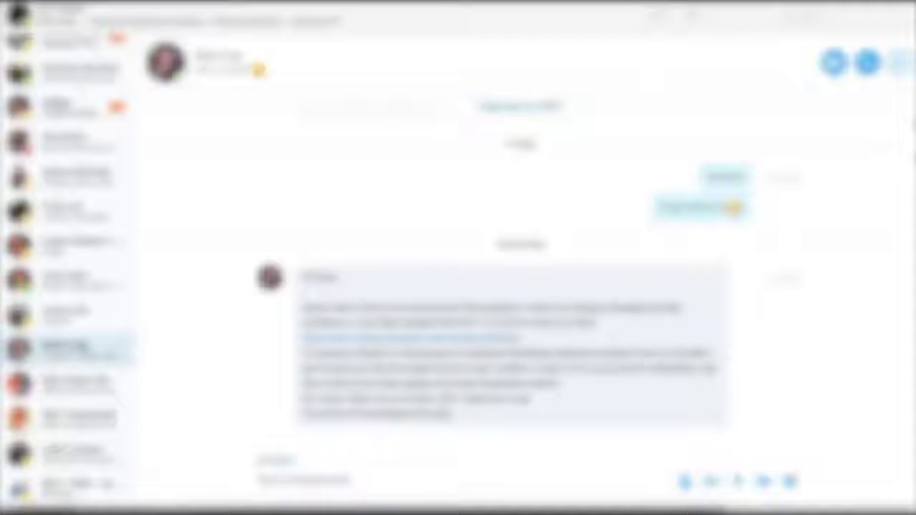
Launch Google Chrome from system search and bring its window to the front.
key("super+space")
type("google")
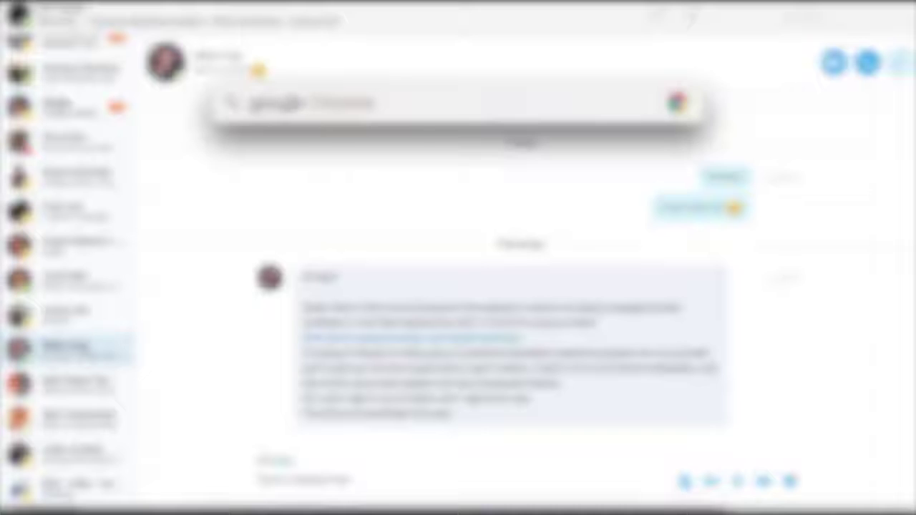
key("Return")
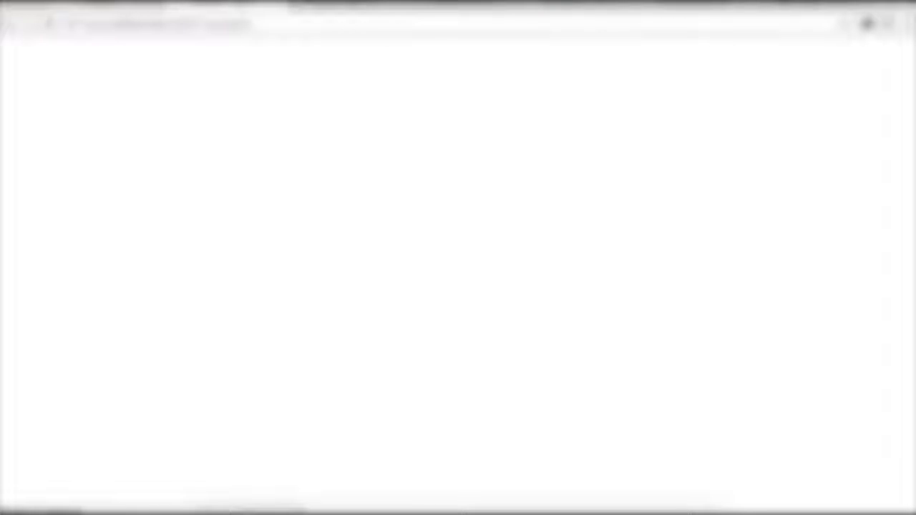
left_click_drag(129, 1, 275, 110)
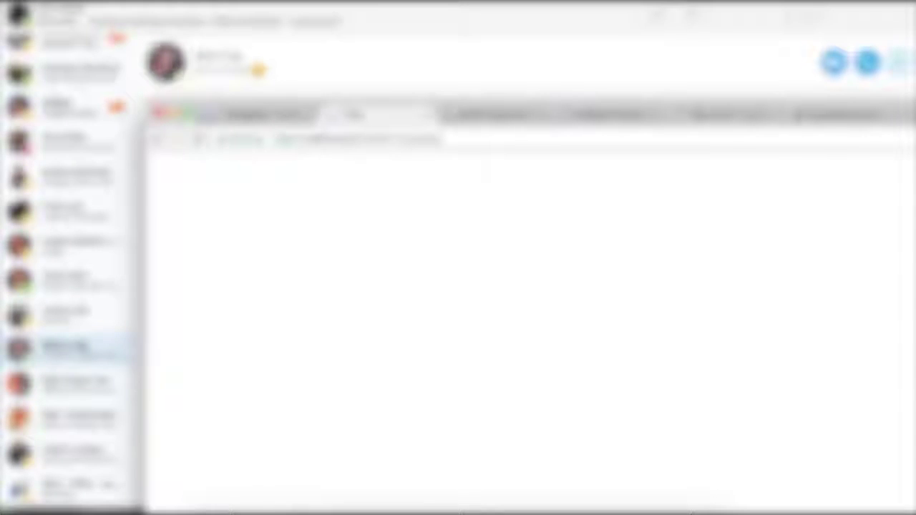
left_click_drag(275, 109, 127, 1)
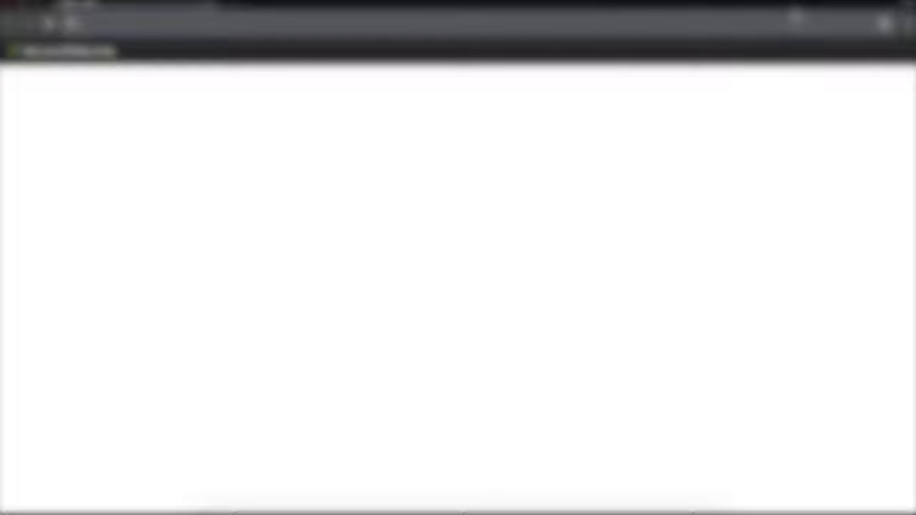
Go to shopify.com and open the store Log in page.
type("shopify.com")
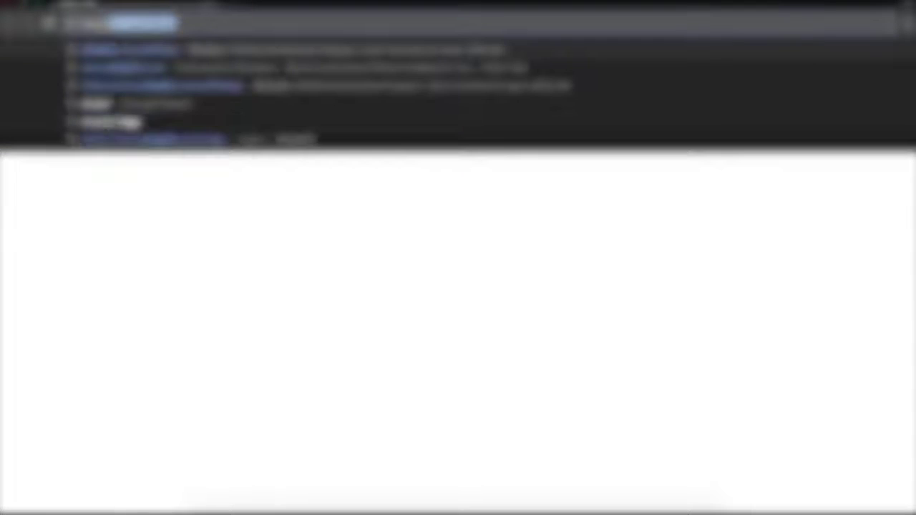
key("Return")
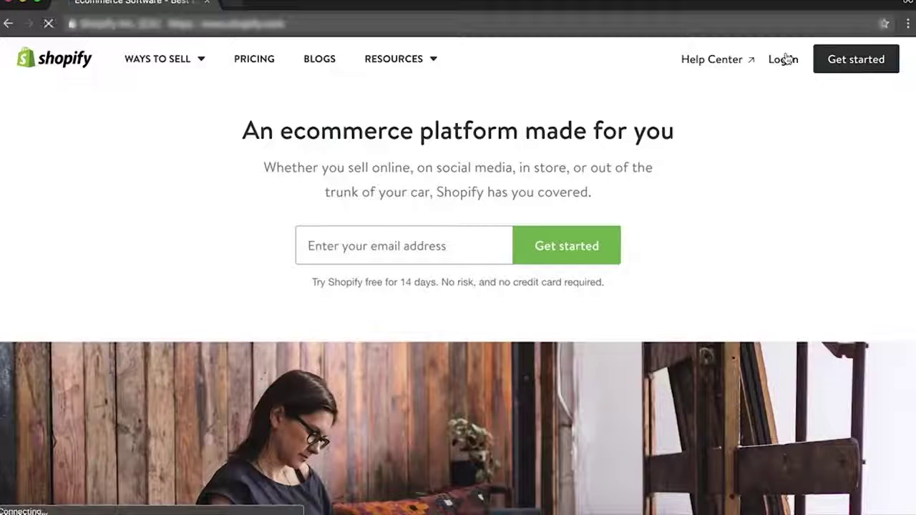
left_click(784, 59)
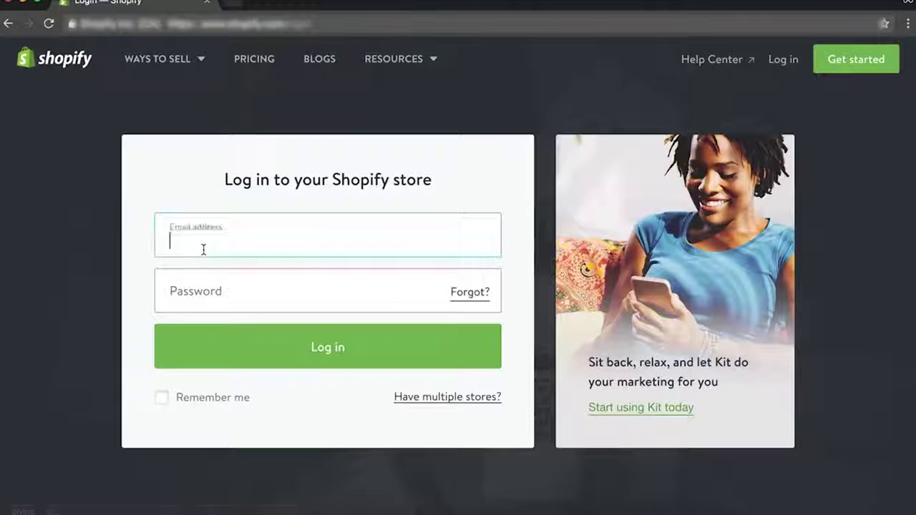
Sign in to the store admin, open the Oberlo app, and go to Find Products.
type("n")
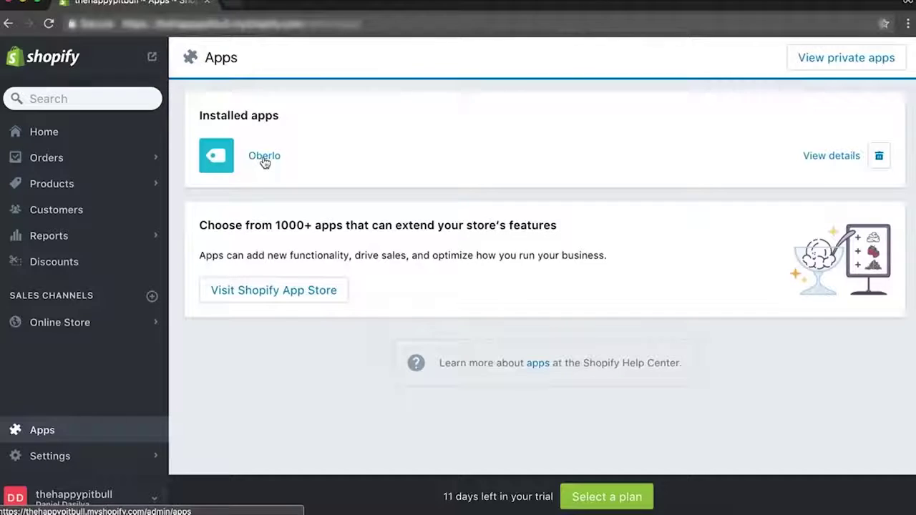
left_click(265, 156)
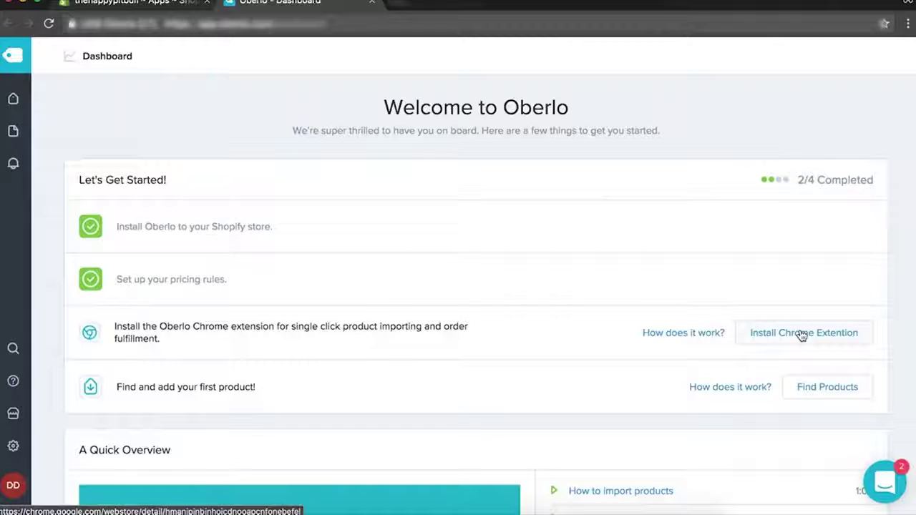
left_click(906, 26)
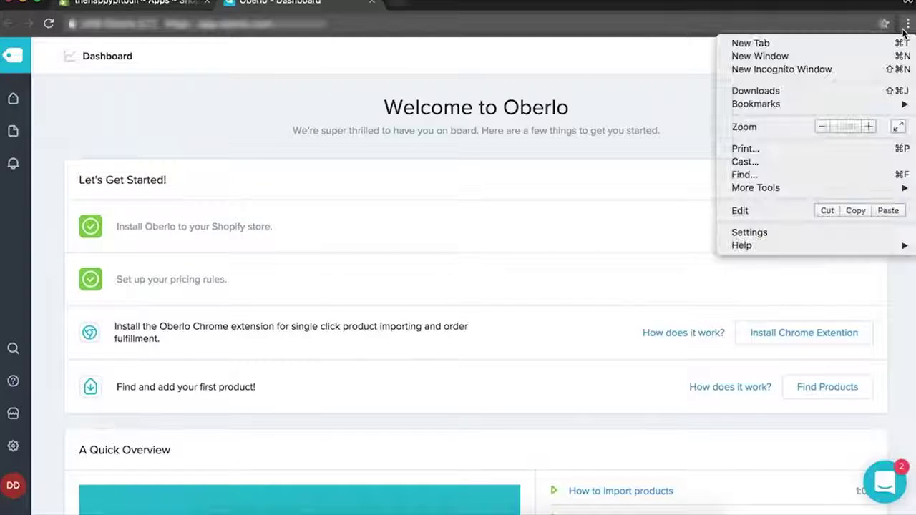
left_click(888, 334)
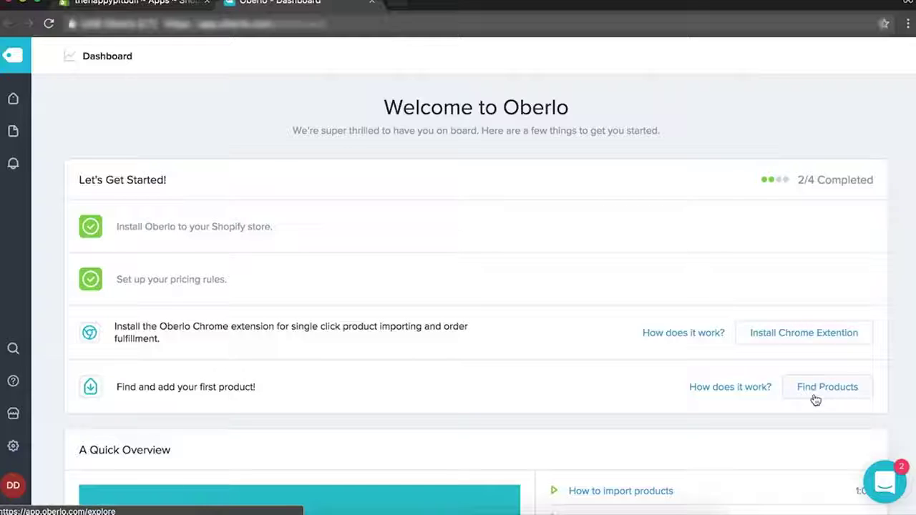
scroll(816, 399, "down", 5)
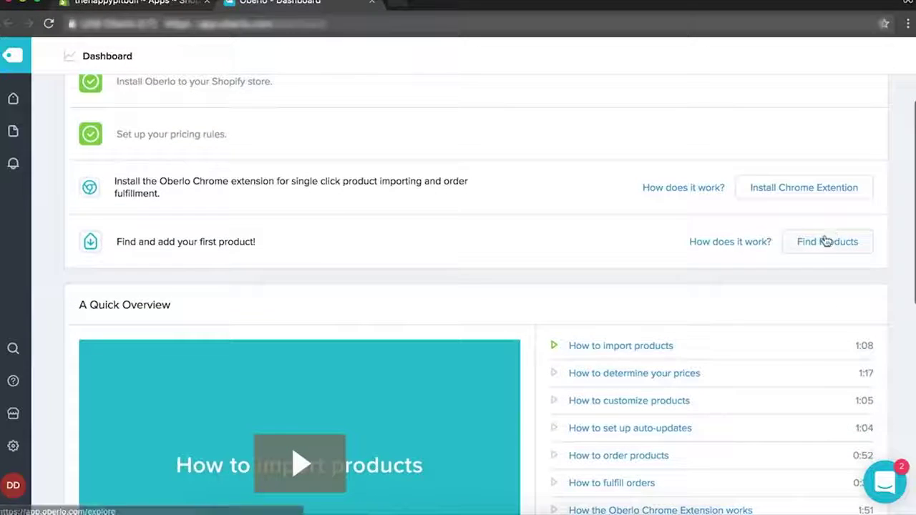
left_click(827, 241)
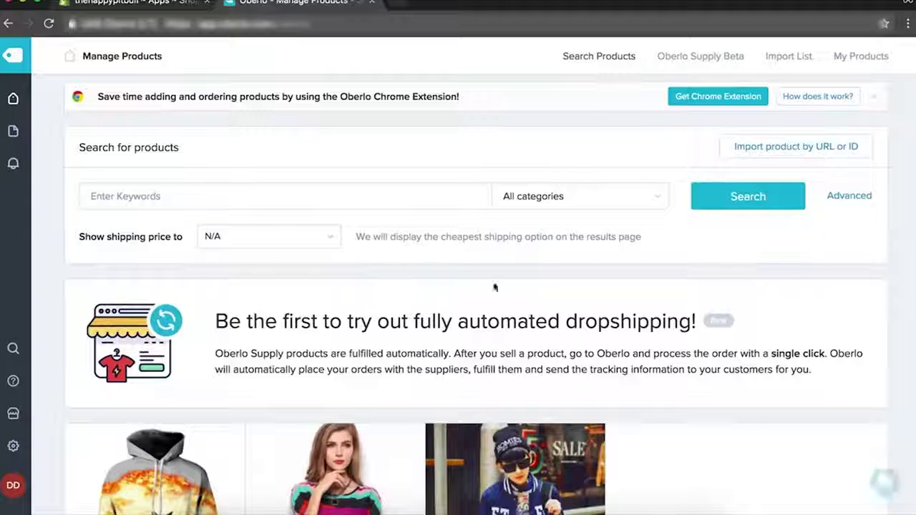
Search Oberlo for 'pitbull' across all categories.
left_click(291, 196)
type("pitbull")
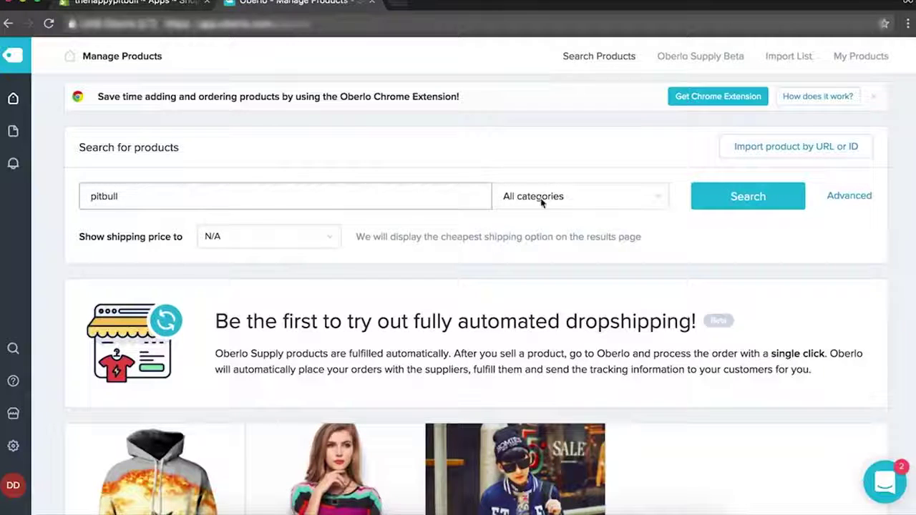
left_click(587, 193)
left_click(605, 179)
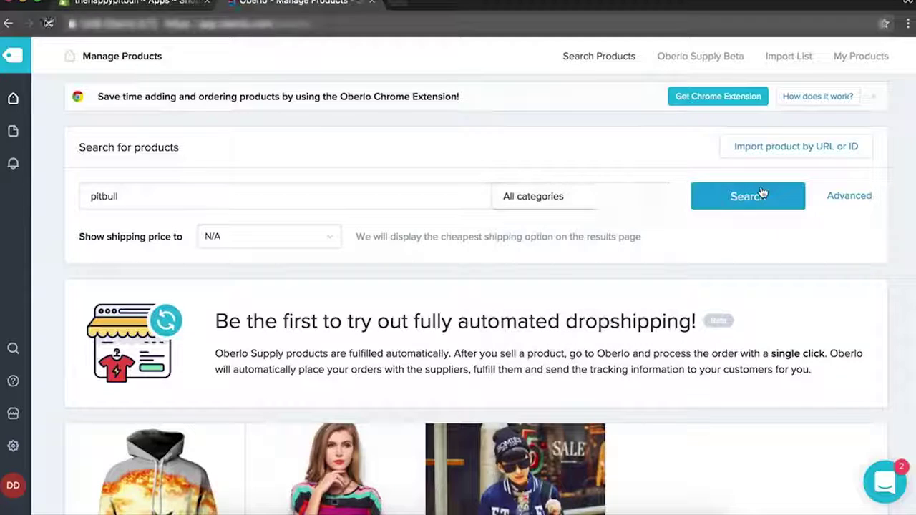
left_click(759, 195)
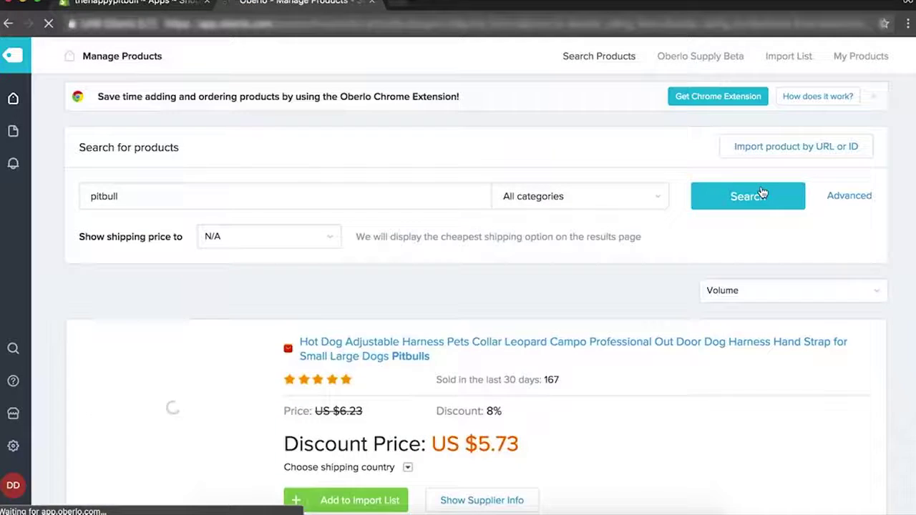
Keep the results sorted by Volume and open the Pit Bull puppy ring's AliExpress page.
left_click(746, 292)
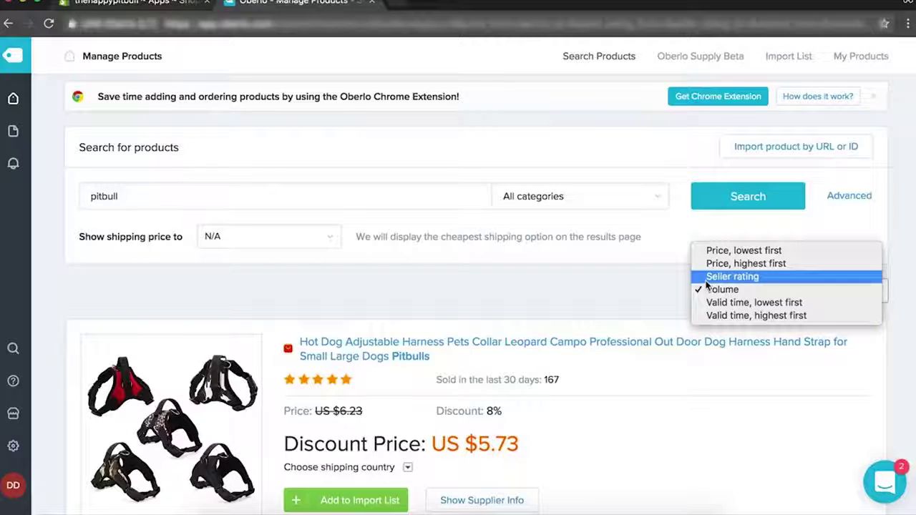
left_click(652, 274)
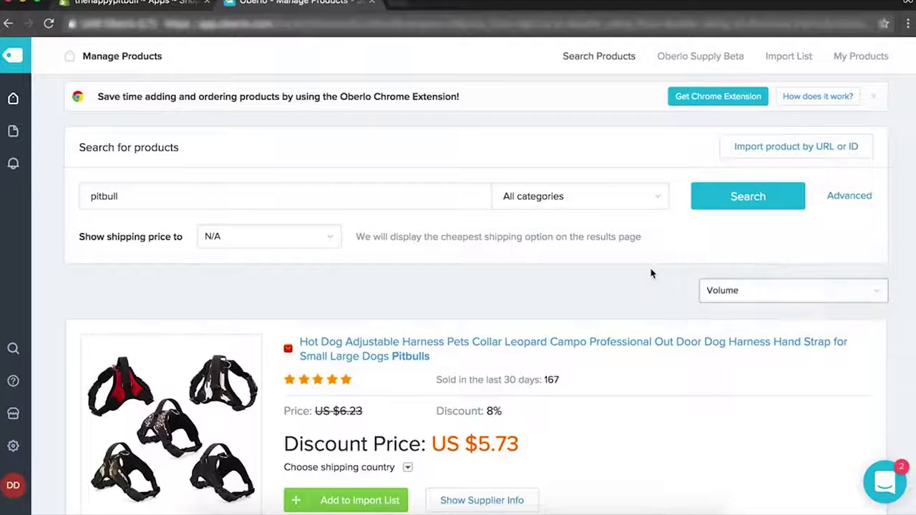
scroll(651, 273, "down", 5)
scroll(651, 273, "down", 10)
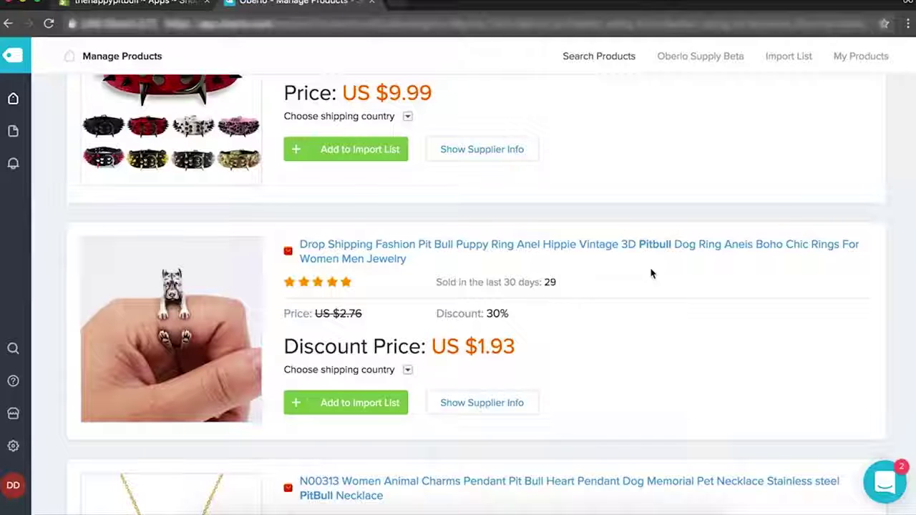
left_click(573, 245)
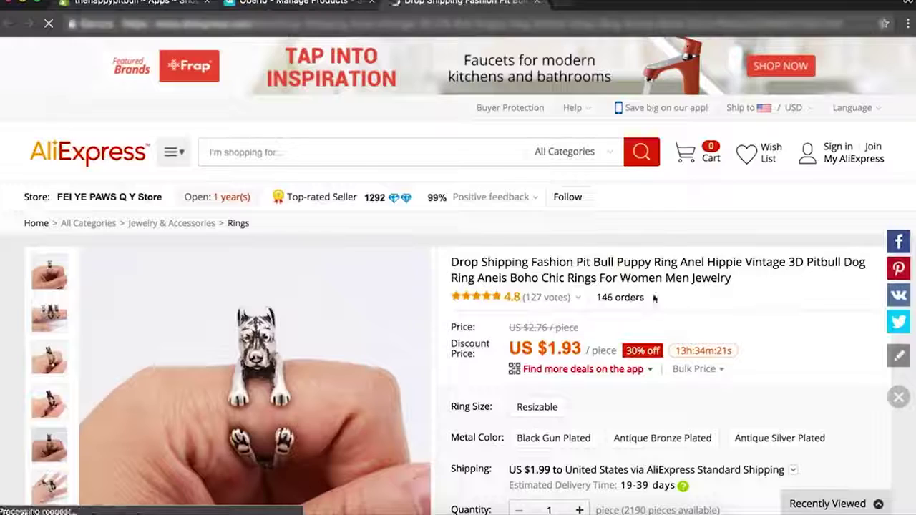
Return to the pitbull results and add the Pit Bull puppy ring to the import list.
key("ctrl+shift+Tab")
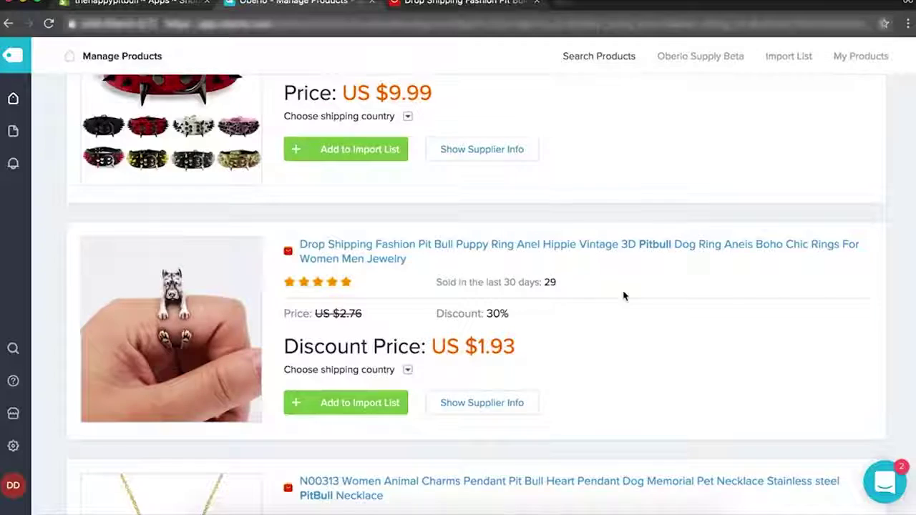
scroll(623, 297, "down", 4)
scroll(435, 215, "up", 3)
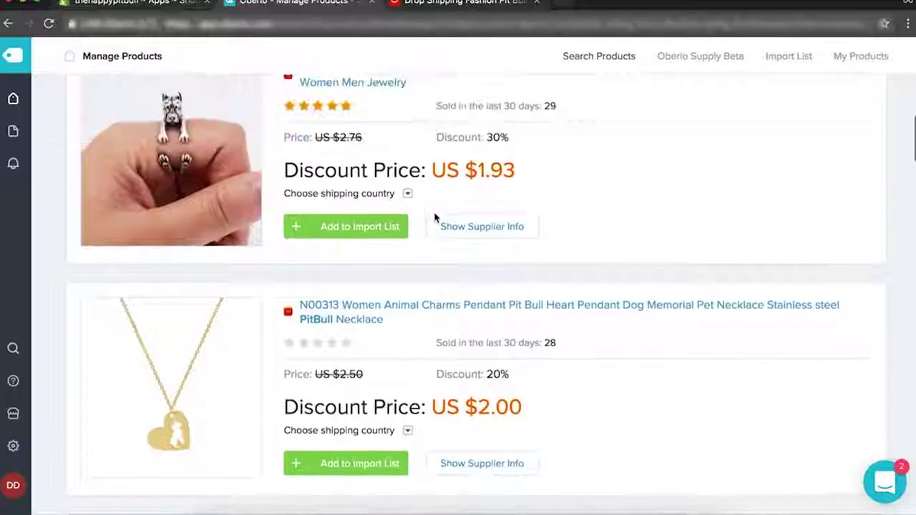
scroll(435, 217, "up", 10)
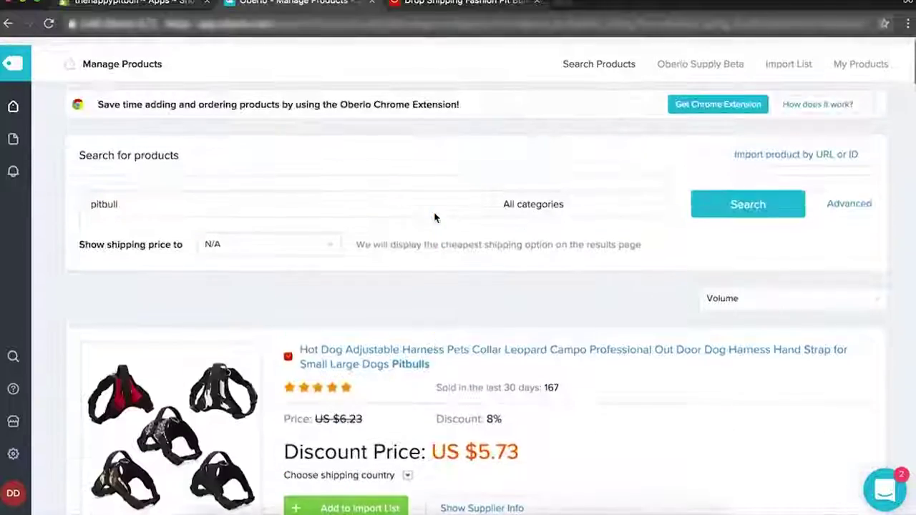
scroll(435, 217, "down", 7)
scroll(435, 217, "up", 5)
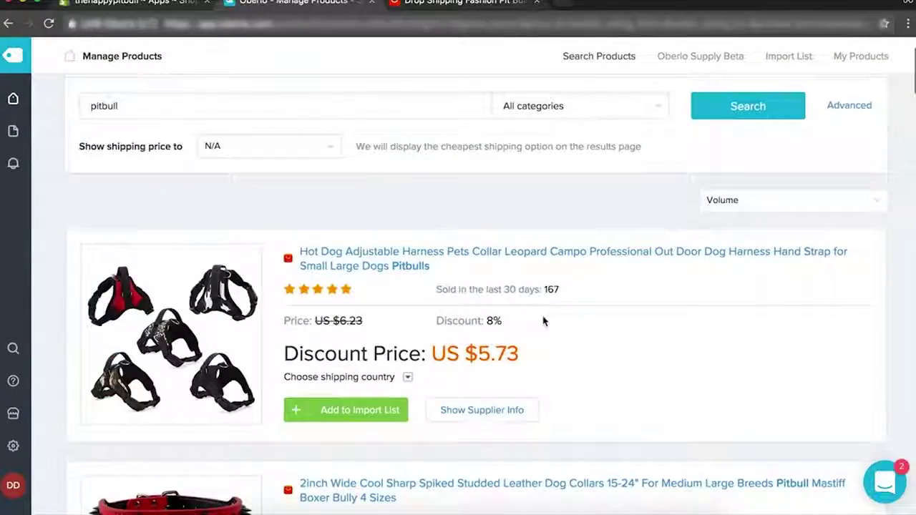
scroll(544, 322, "down", 12)
scroll(543, 321, "up", 5)
scroll(543, 321, "down", 3)
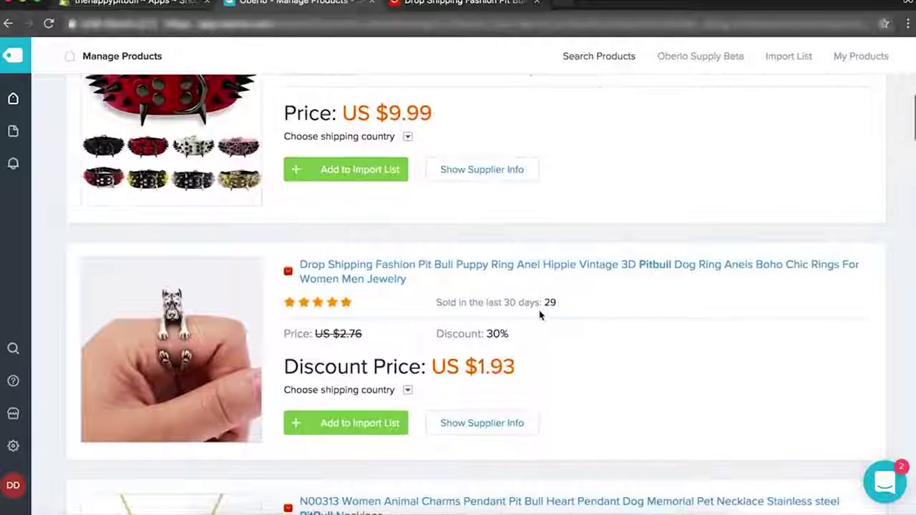
left_click(364, 423)
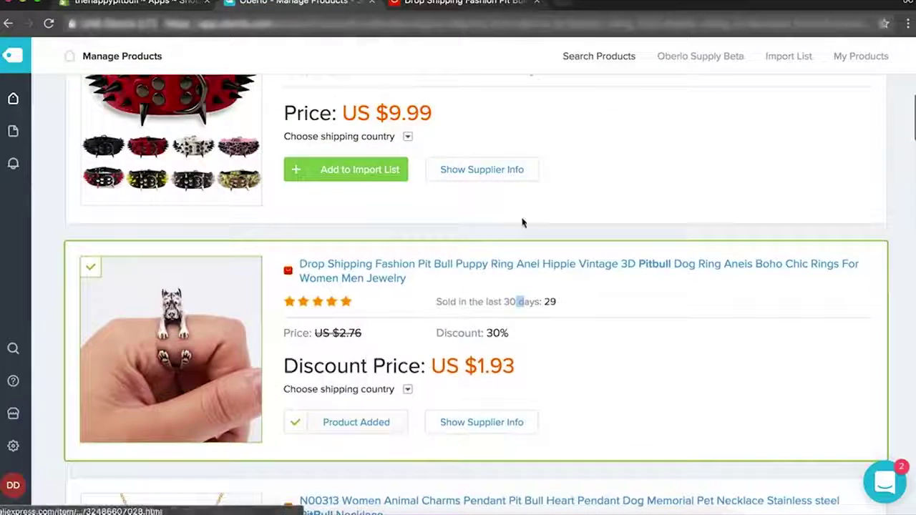
Add the pit bull heart necklace and the pitbull mom bracelet to the import list.
scroll(523, 223, "up", 10)
scroll(523, 224, "up", 4)
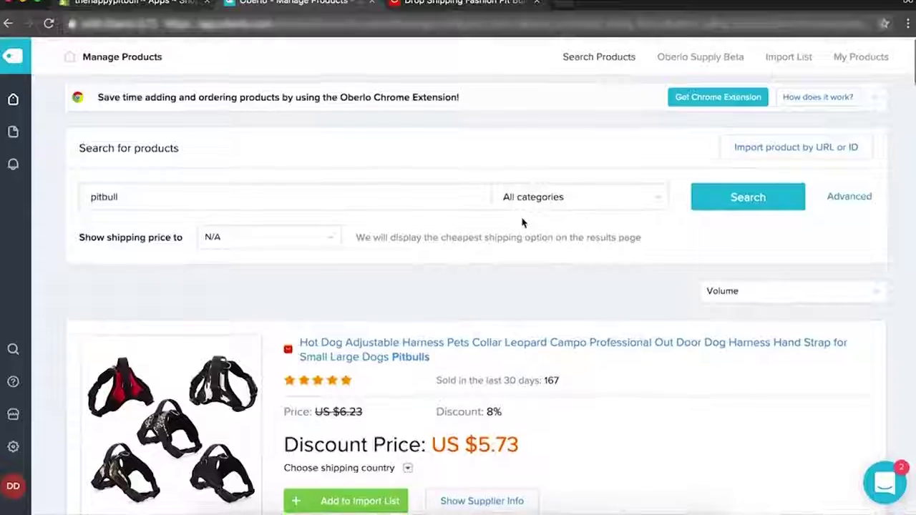
scroll(523, 223, "down", 3)
scroll(523, 224, "down", 15)
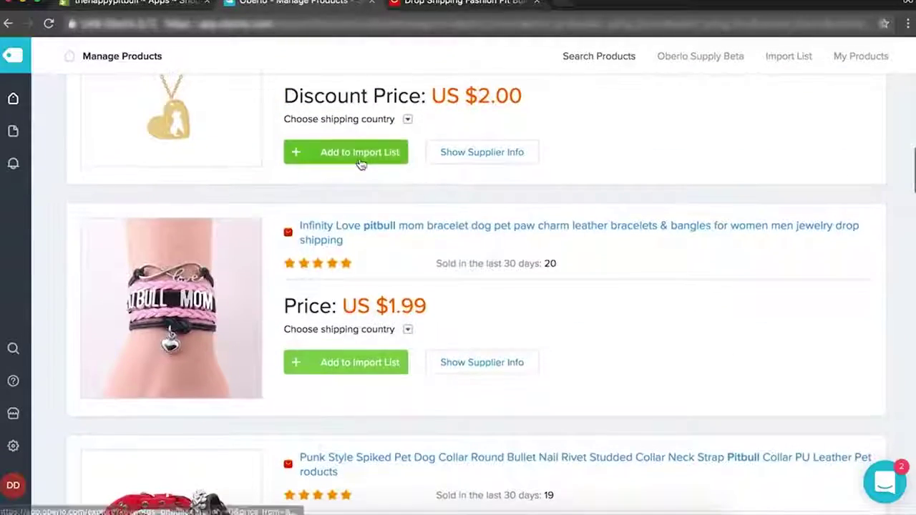
left_click(360, 161)
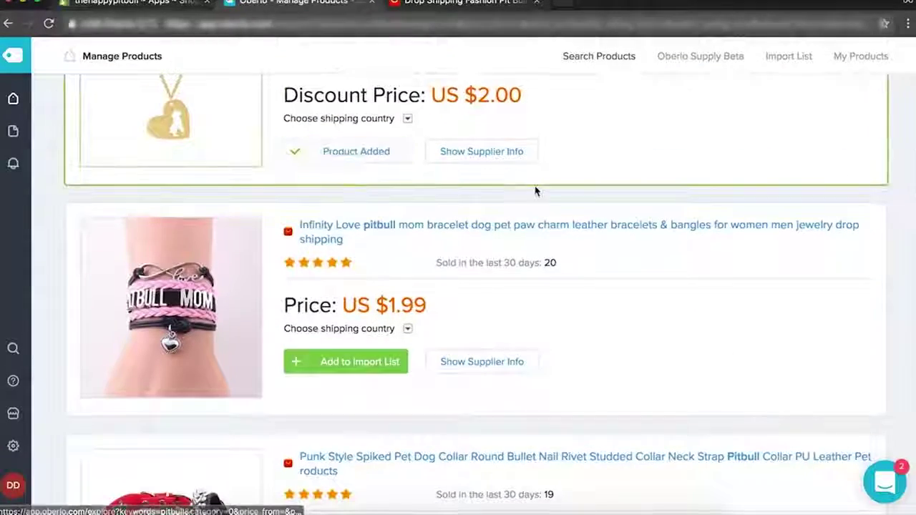
scroll(536, 188, "down", 1)
left_click(312, 309)
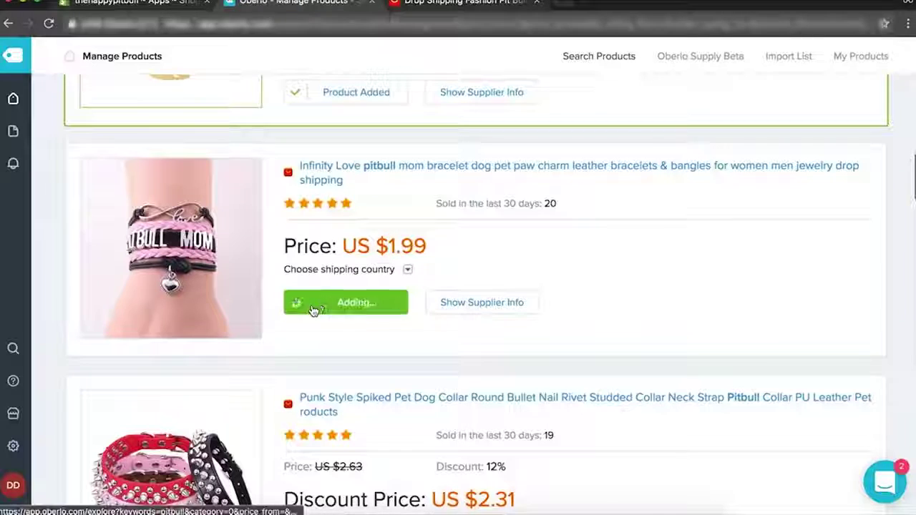
Check the bracelet's shipping prices to the United States, then close the comparison.
left_click(408, 268)
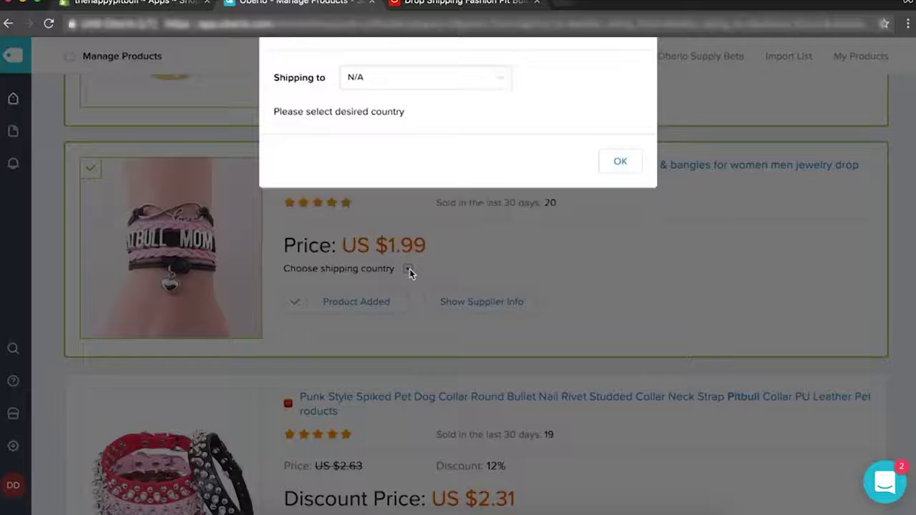
left_click(451, 163)
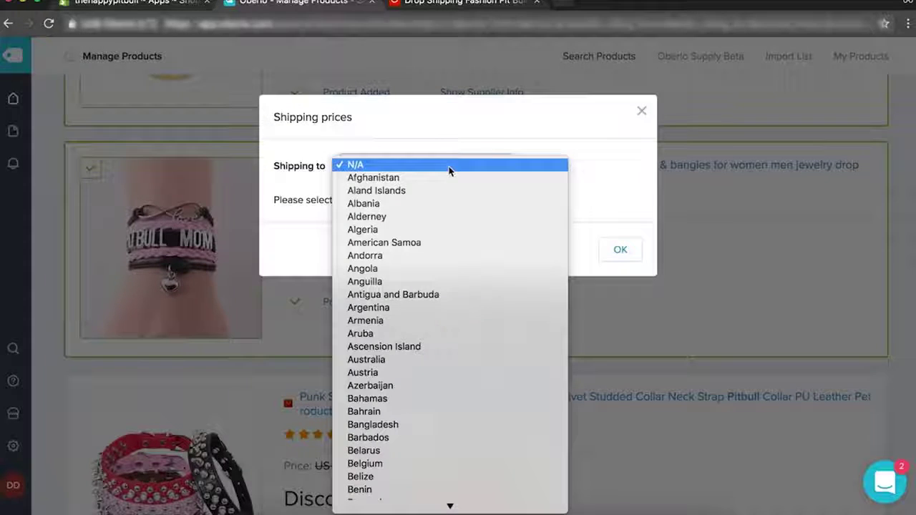
type("united")
key("Down")
key("Down")
key("Return")
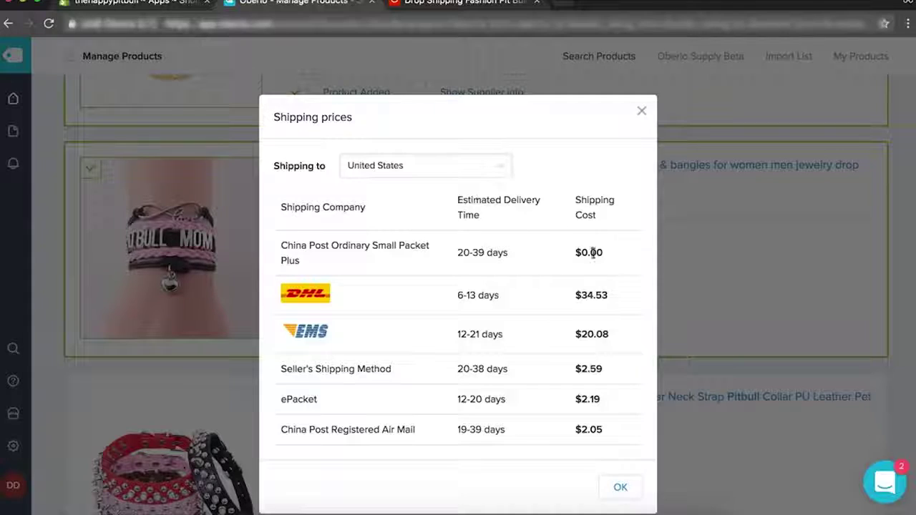
left_click(640, 116)
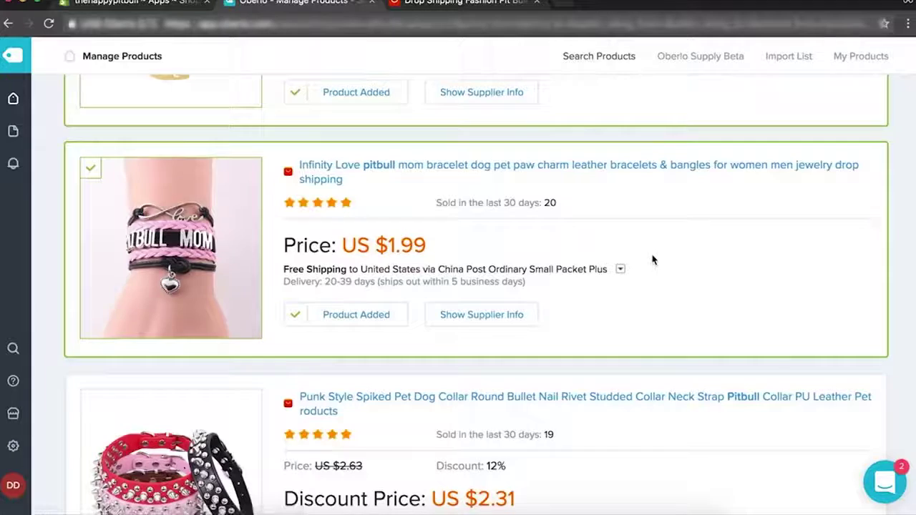
scroll(652, 260, "up", 10)
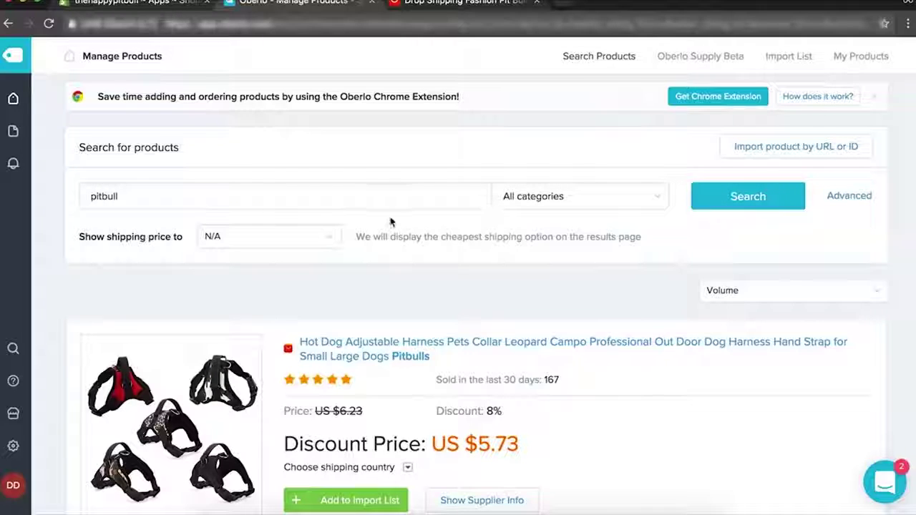
Filter the pitbull search under Advanced to original price 1 to 3 and rerun it.
left_click(839, 198)
left_click(162, 255)
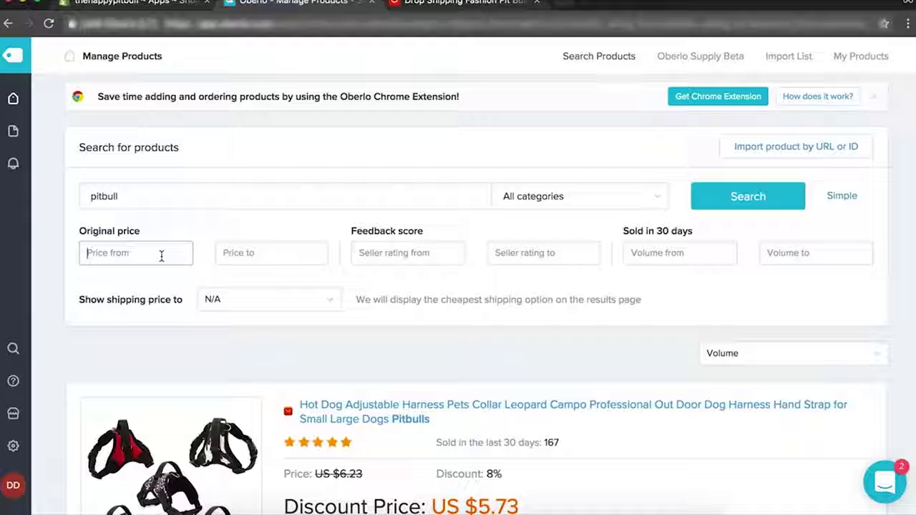
left_click(261, 253)
type("3")
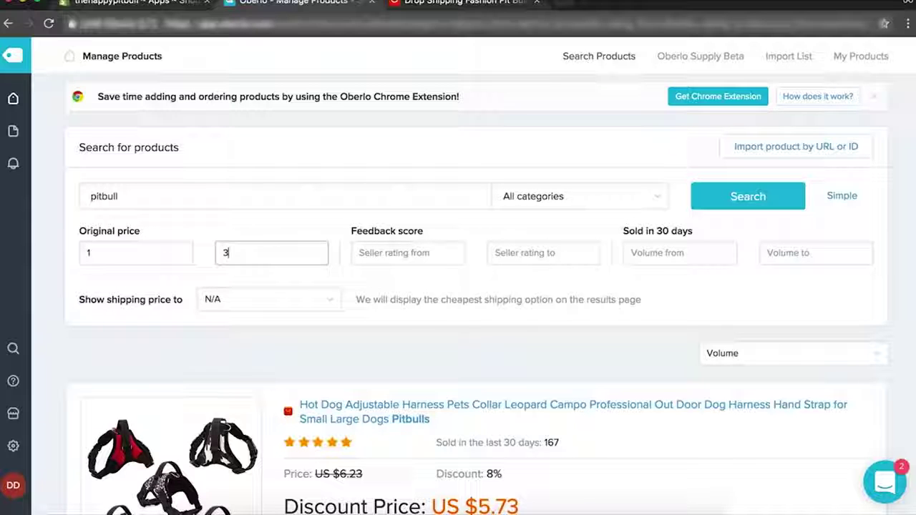
left_click(761, 197)
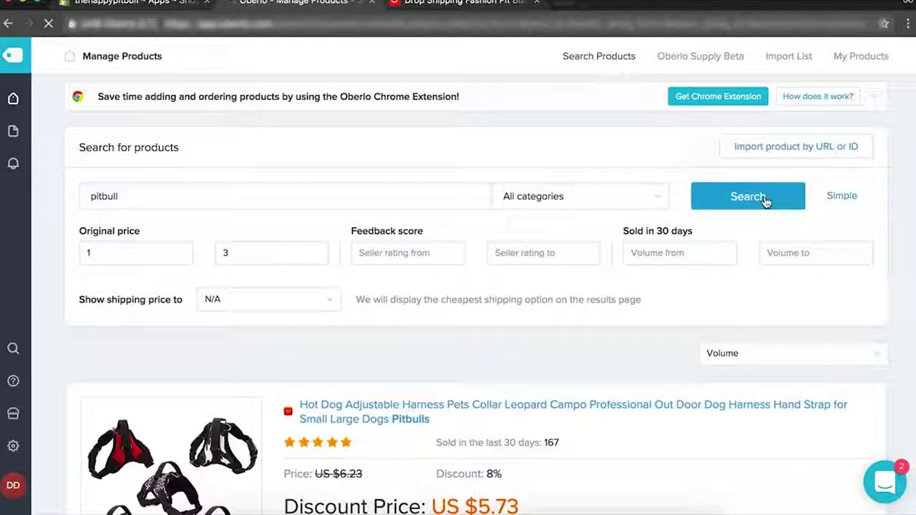
scroll(481, 398, "down", 10)
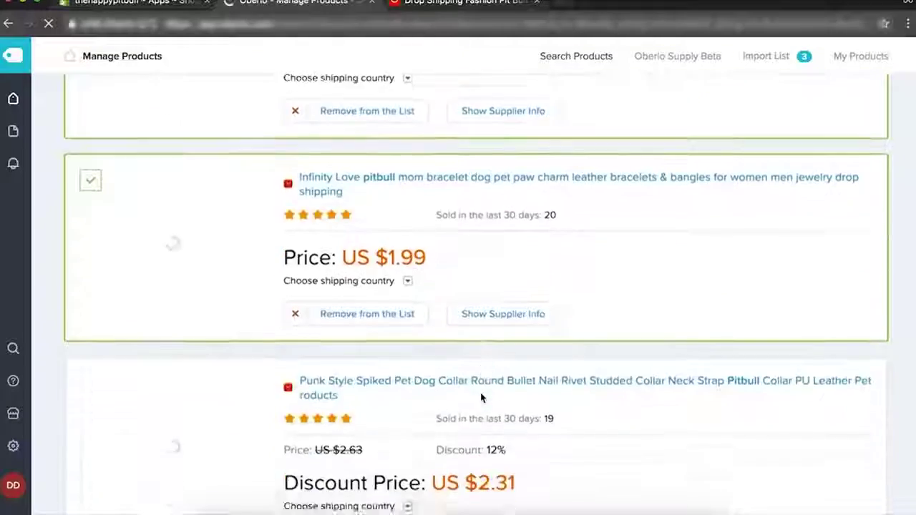
scroll(481, 398, "up", 10)
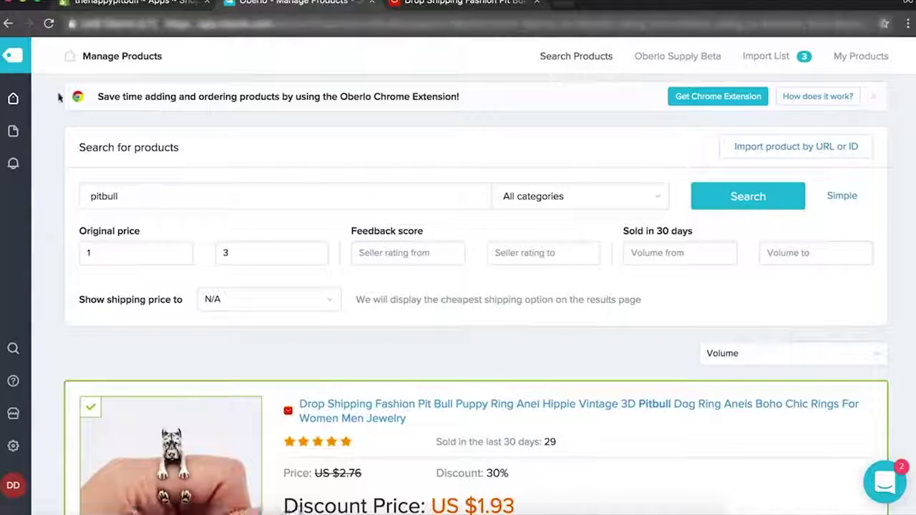
mouse_move(26, 103)
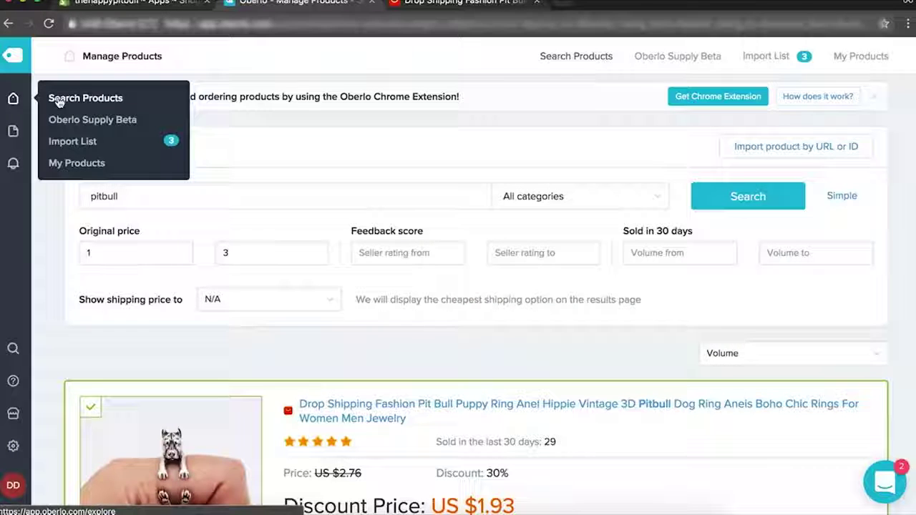
Open the Import List and put the pitbull bracelet in the Home page collection.
left_click(94, 143)
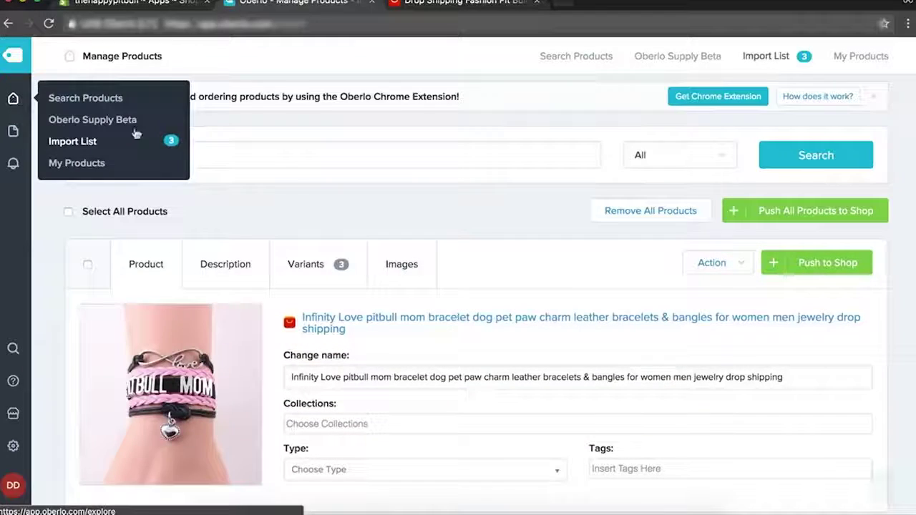
scroll(420, 171, "down", 3)
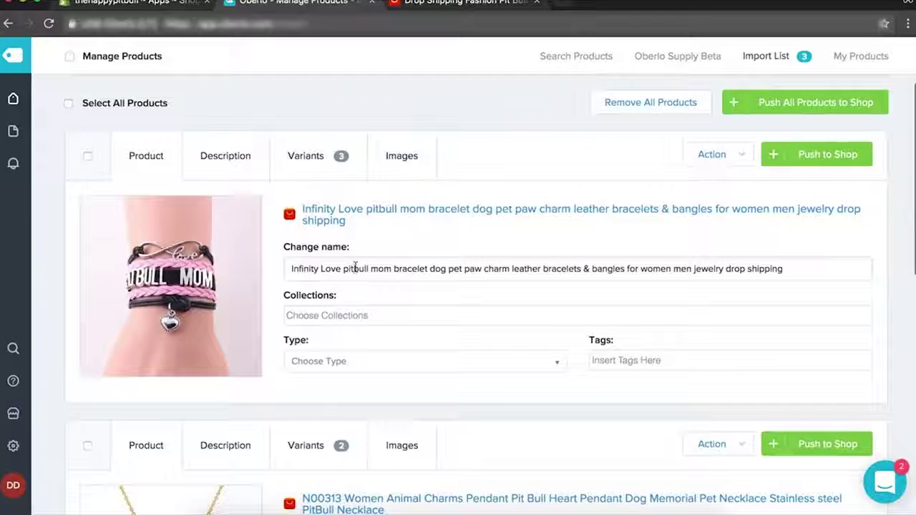
left_click(344, 320)
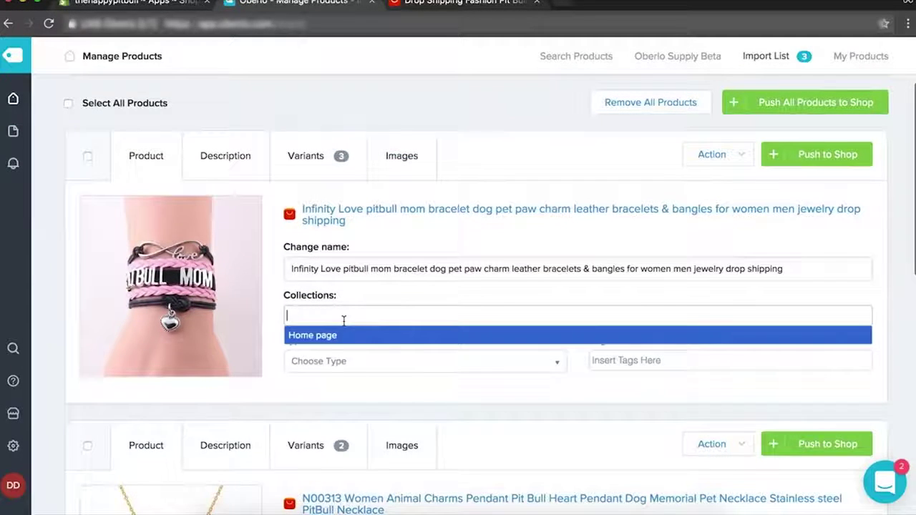
left_click(358, 295)
left_click(389, 310)
type("j")
key("BackSpace")
left_click(332, 336)
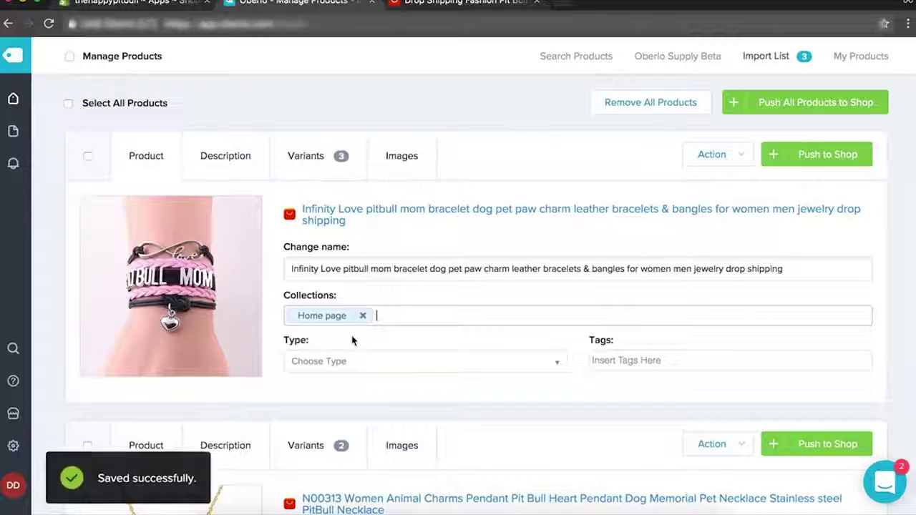
Assign the necklace and the ring to the Home page collection as well.
scroll(355, 282, "down", 5)
left_click(363, 281)
left_click(329, 305)
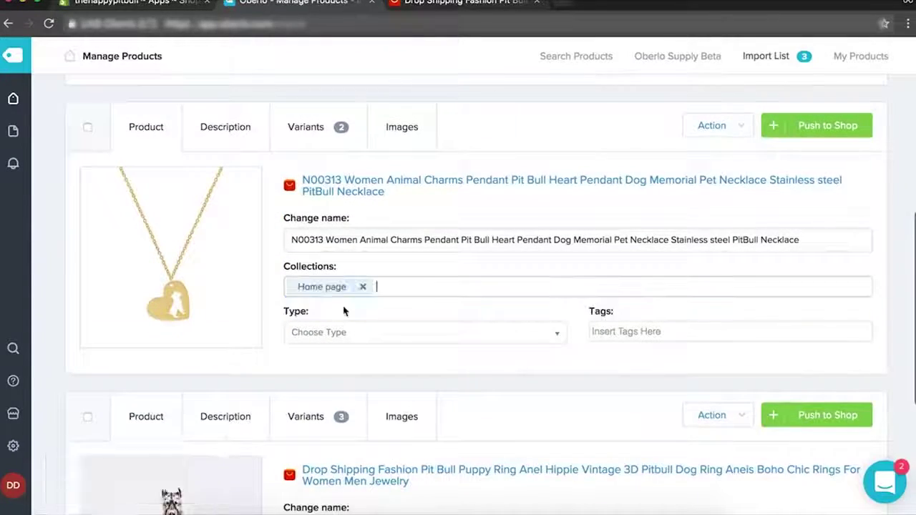
scroll(327, 352, "down", 5)
left_click(336, 334)
left_click(324, 354)
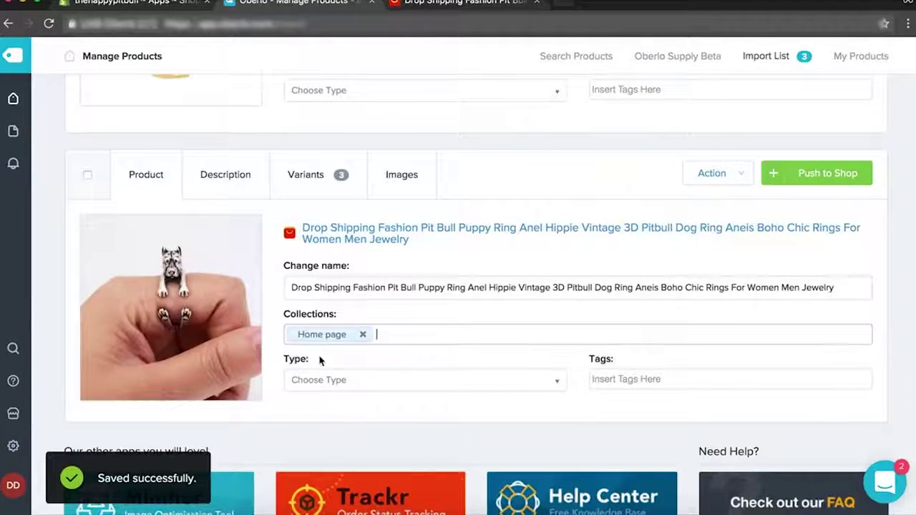
scroll(380, 182, "up", 6)
scroll(380, 182, "down", 1)
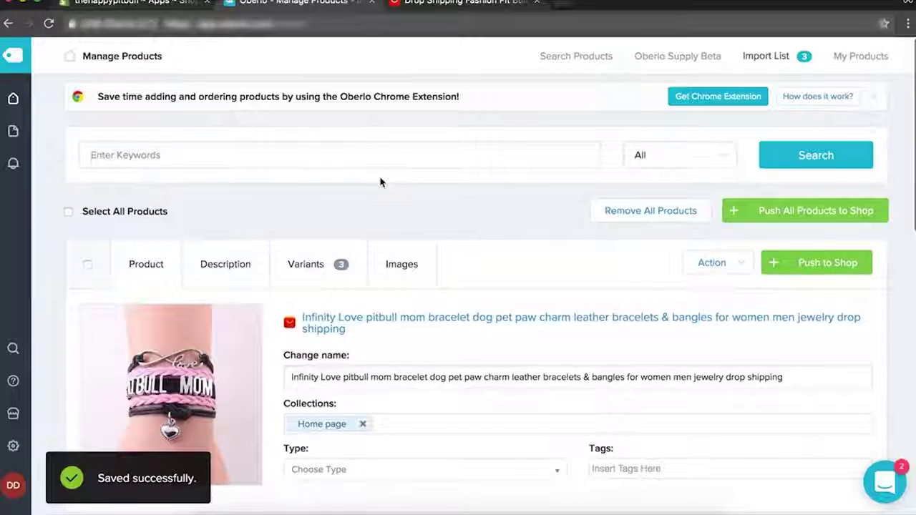
scroll(153, 211, "down", 2)
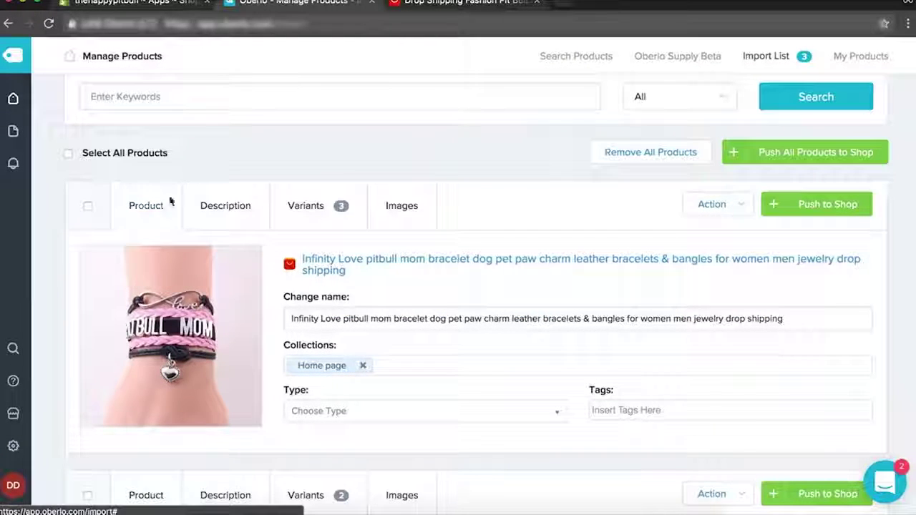
Review the bracelet's Description, Variants and Images tabs, then return to its product details.
left_click(200, 207)
left_click(294, 208)
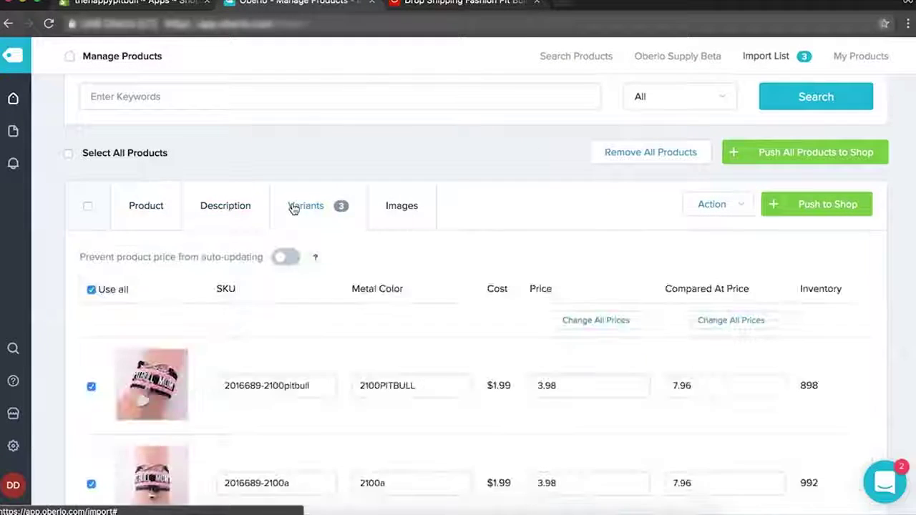
left_click(403, 212)
left_click(162, 206)
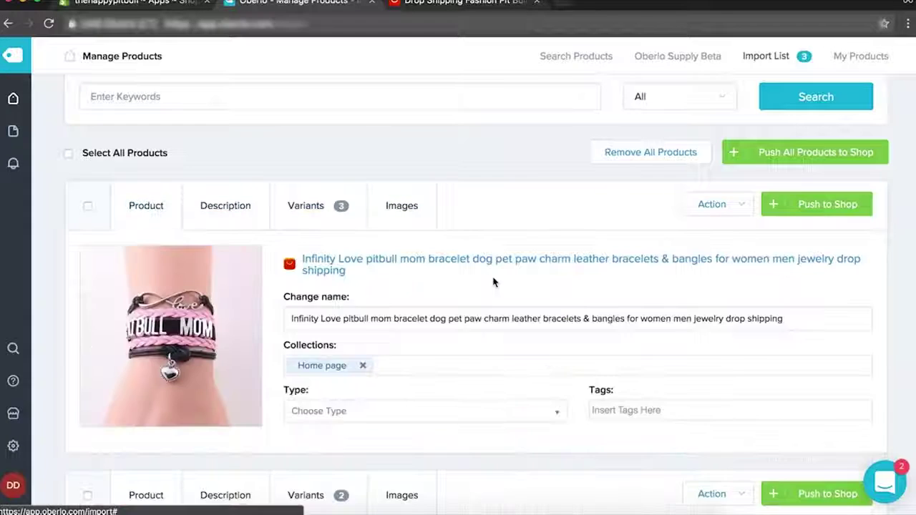
scroll(494, 280, "down", 4)
scroll(493, 281, "up", 3)
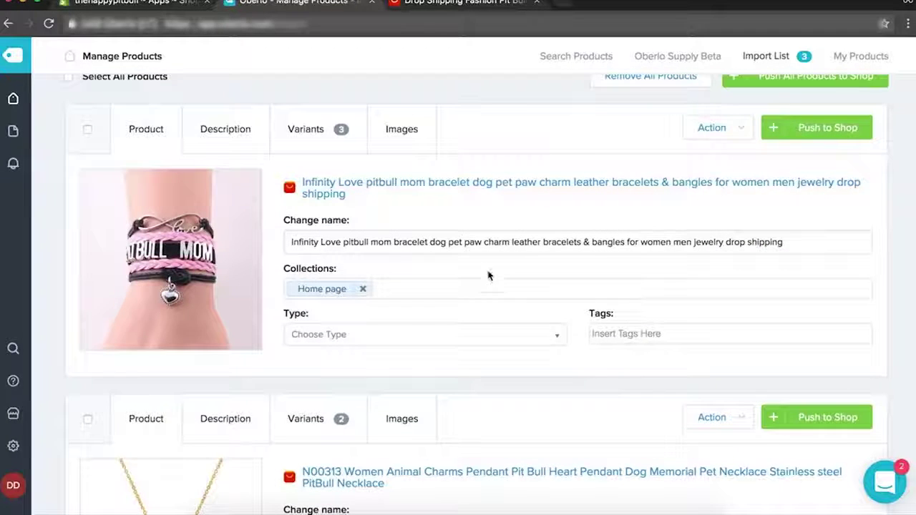
Rename the bracelet to Pitbull Mom Bracelet and set its product type to bracelet.
triple_click(344, 241)
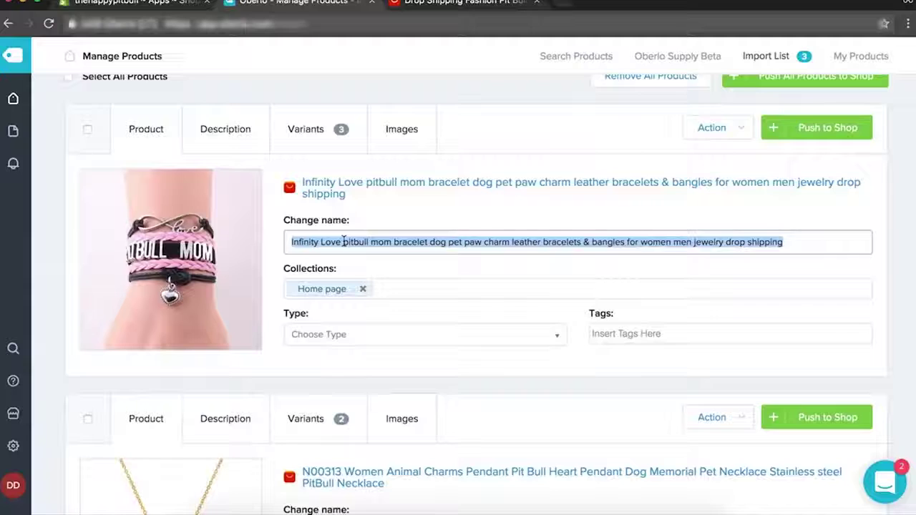
left_click(343, 241)
triple_click(344, 241)
type("Pitbull Mom Bracelet")
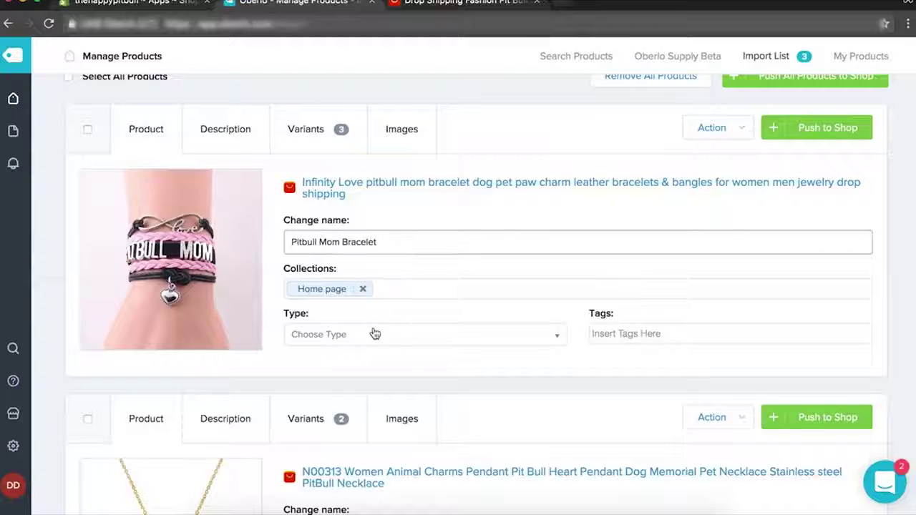
left_click(374, 335)
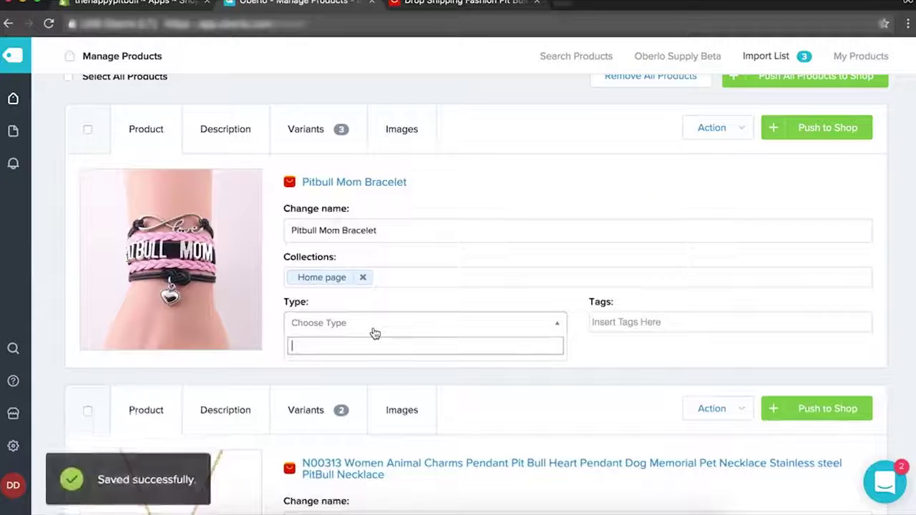
type("bracelet")
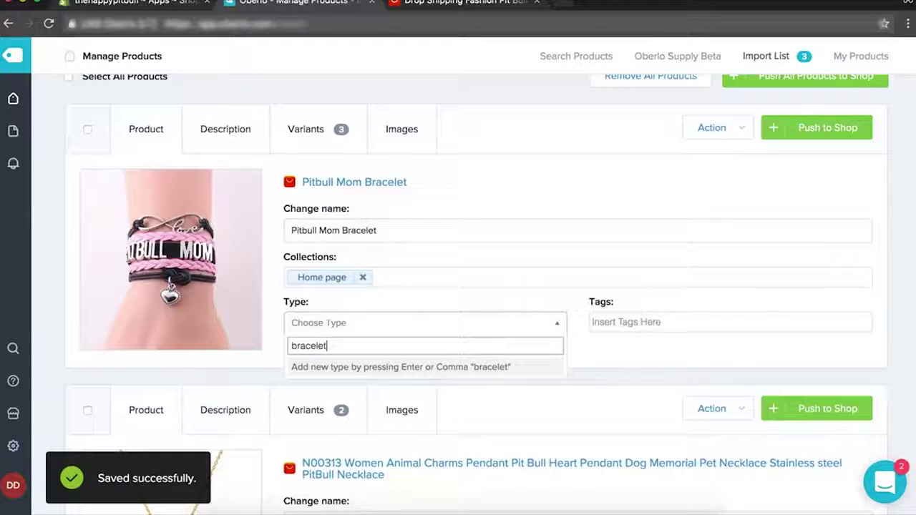
key("Return")
left_click(573, 313)
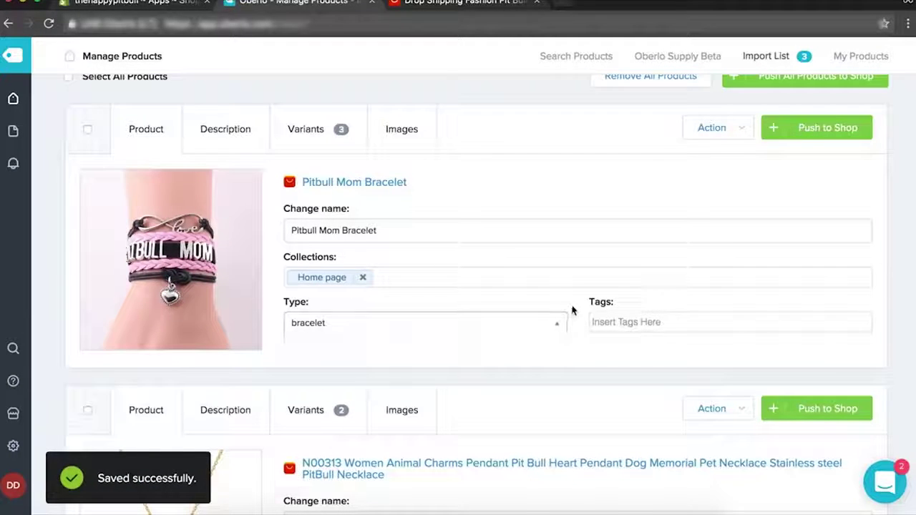
Rename the necklace to Pitbull Mom Pendant and set its product type to necklace.
scroll(614, 322, "down", 5)
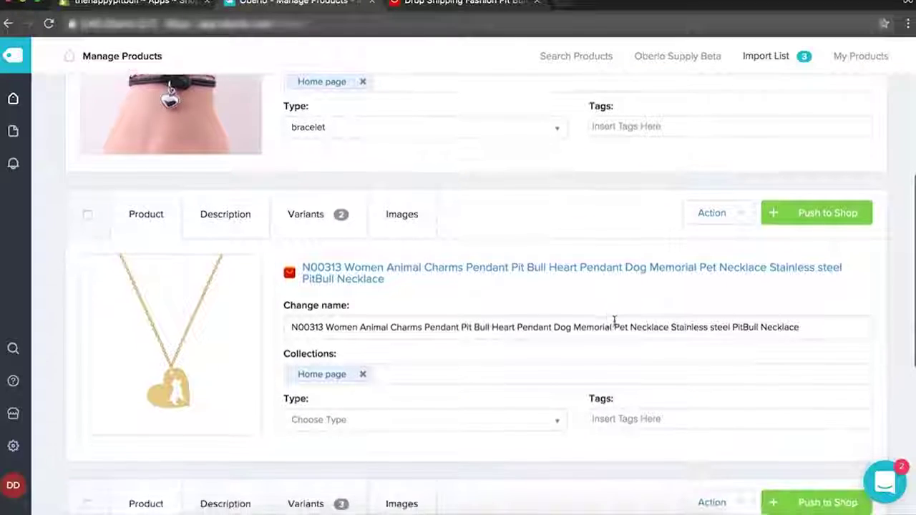
triple_click(433, 333)
type("Pitbull Mom Pendant")
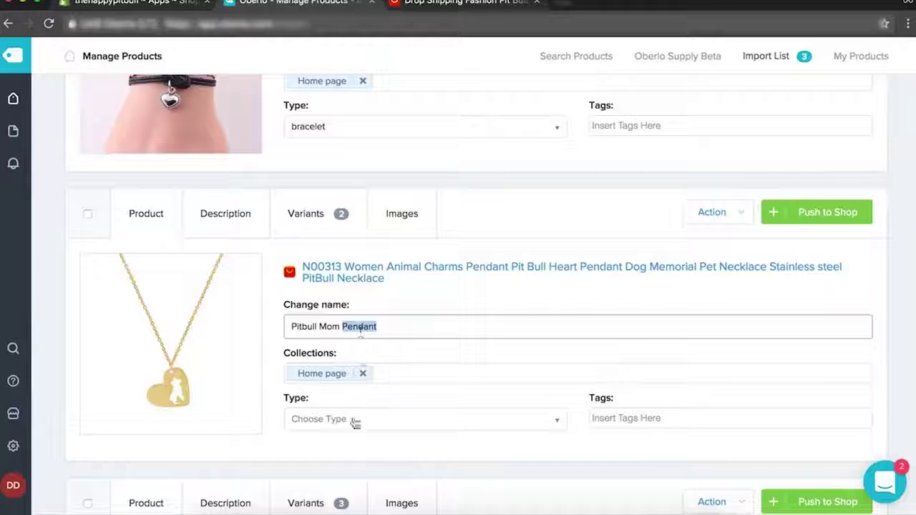
left_click(352, 421)
type("neckla")
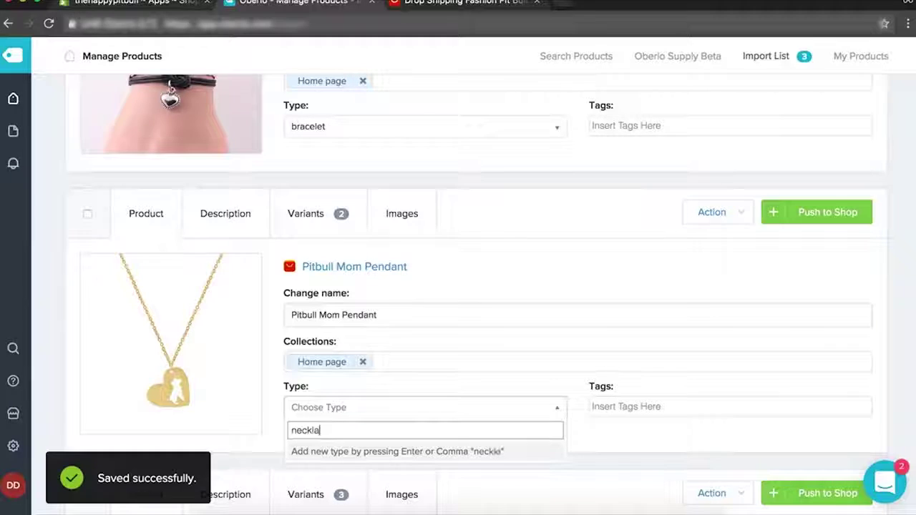
type("ce")
key("Return")
Rename the ring to 'Pitbull Dog Ring' and set its product type to ring.
scroll(473, 390, "down", 5)
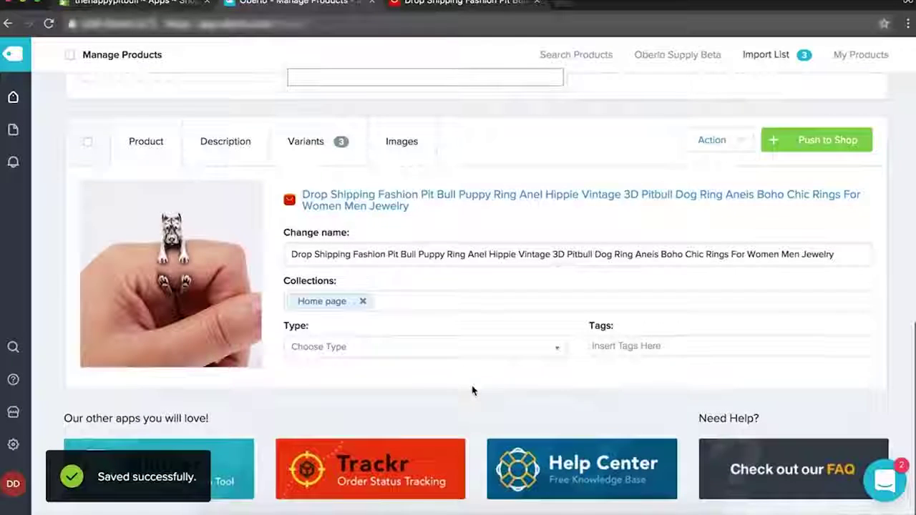
triple_click(373, 255)
type("Pitbu")
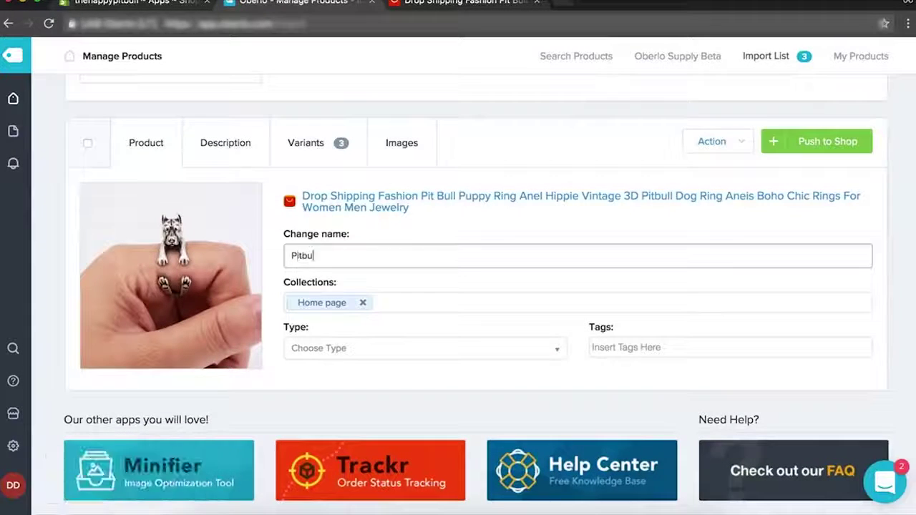
type("ll Dog Ring")
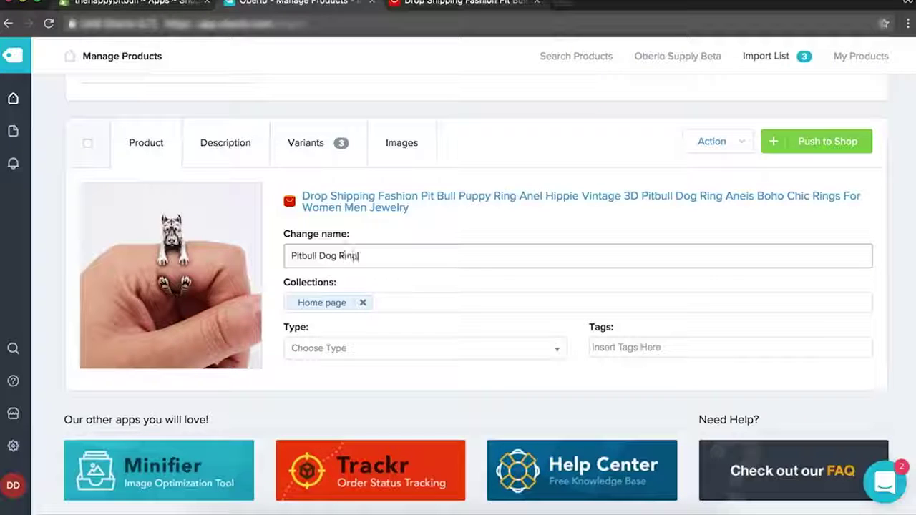
left_click(354, 356)
type("ring")
key("Return")
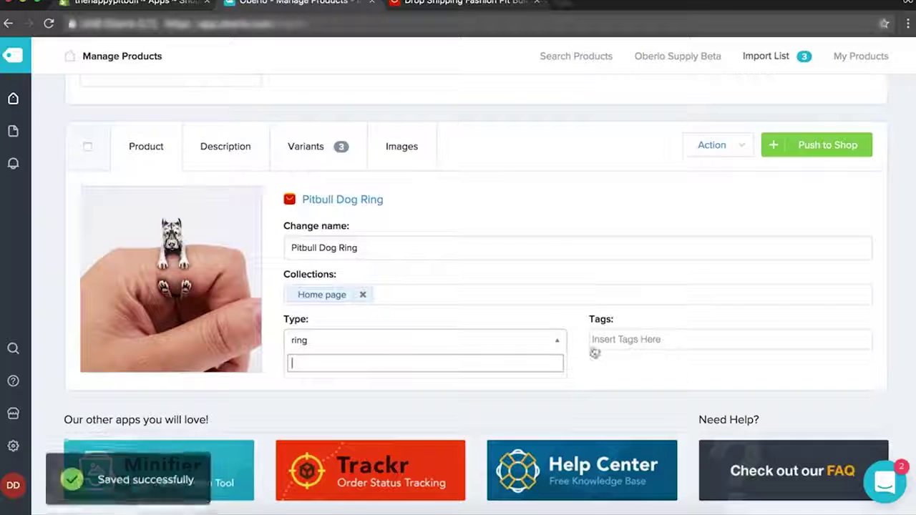
left_click(630, 385)
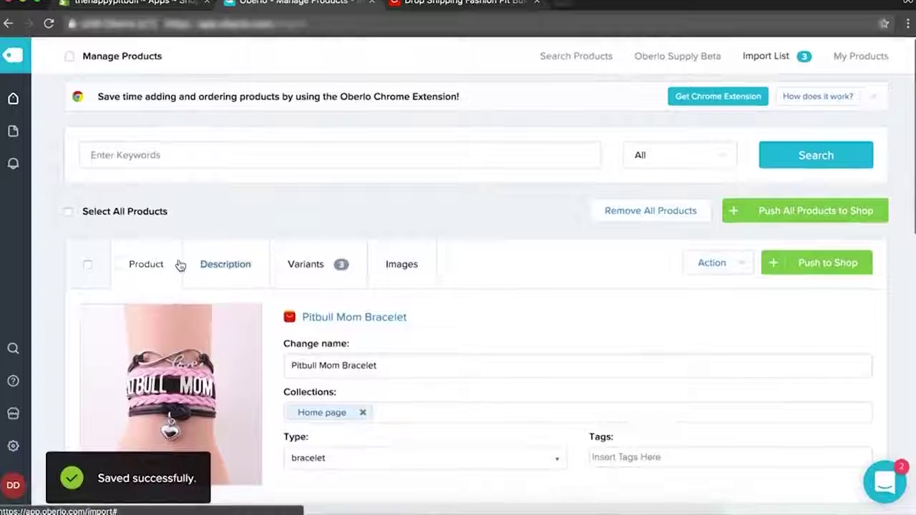
Review the descriptions of the bracelet, necklace and Pitbull Dog Ring.
left_click(198, 269)
scroll(380, 393, "down", 5)
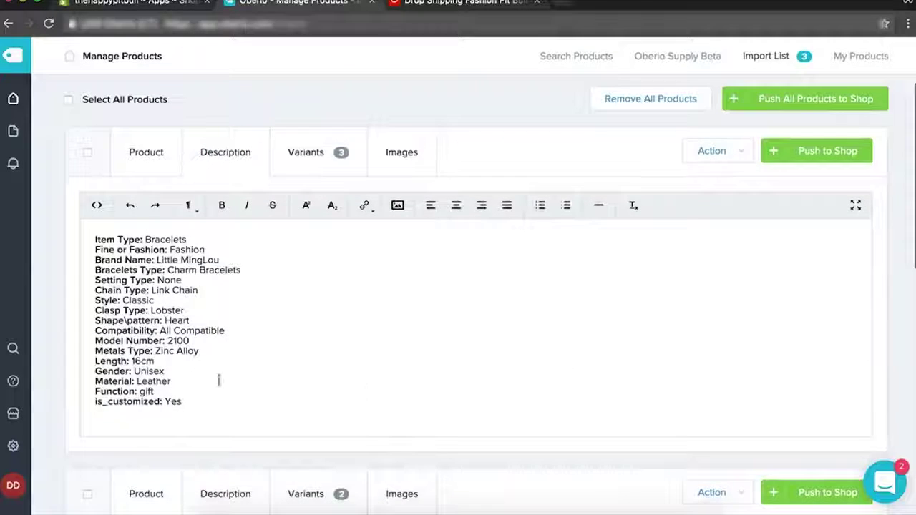
scroll(212, 380, "down", 2)
left_click(256, 145)
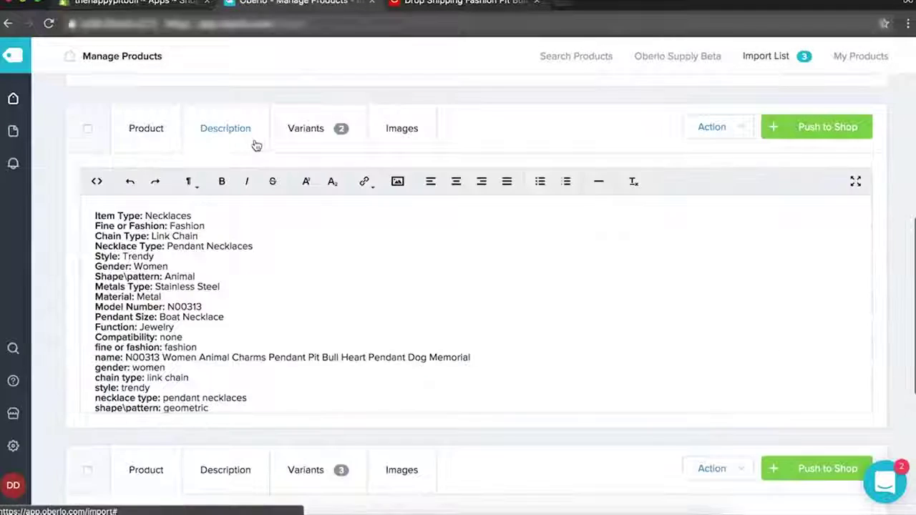
scroll(351, 326, "down", 5)
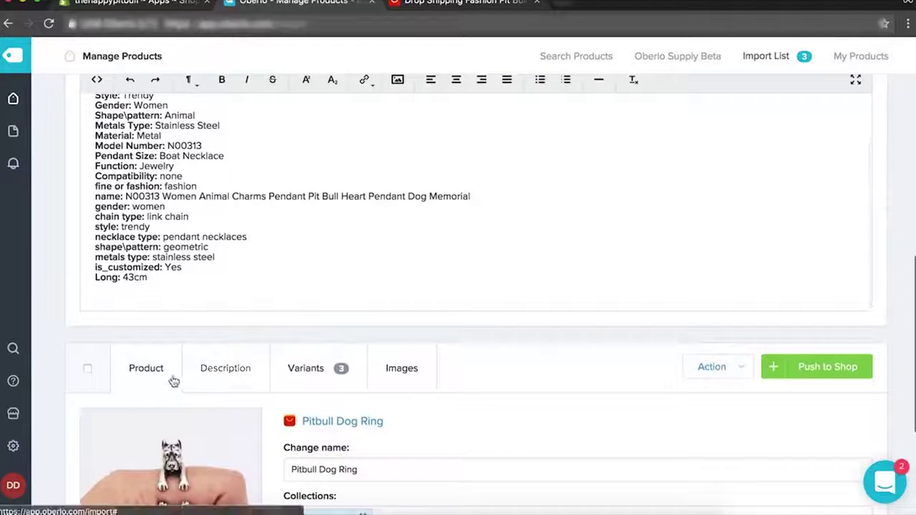
left_click(224, 369)
scroll(221, 373, "down", 1)
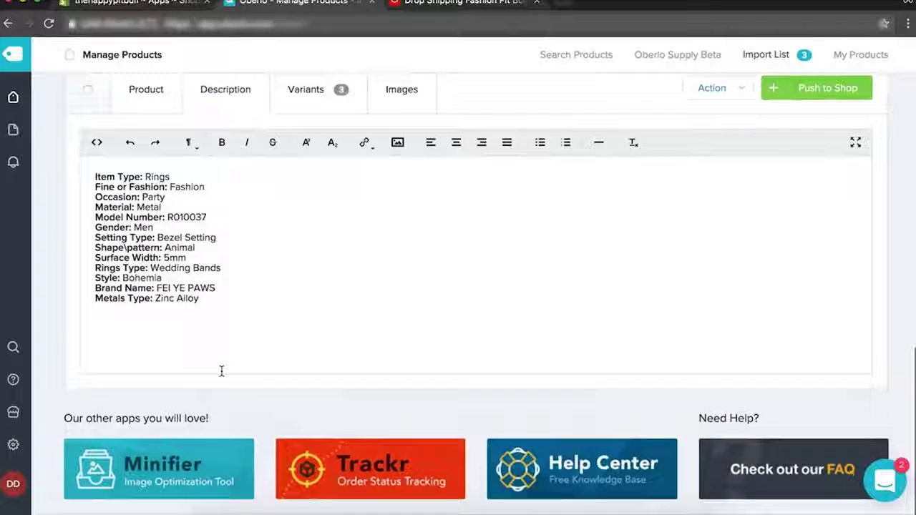
scroll(221, 372, "up", 1)
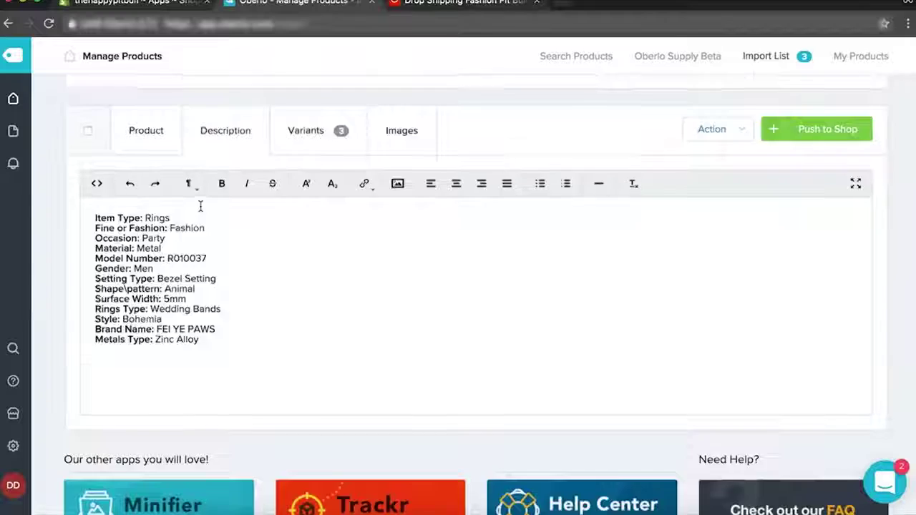
scroll(201, 208, "up", 4)
scroll(141, 228, "up", 4)
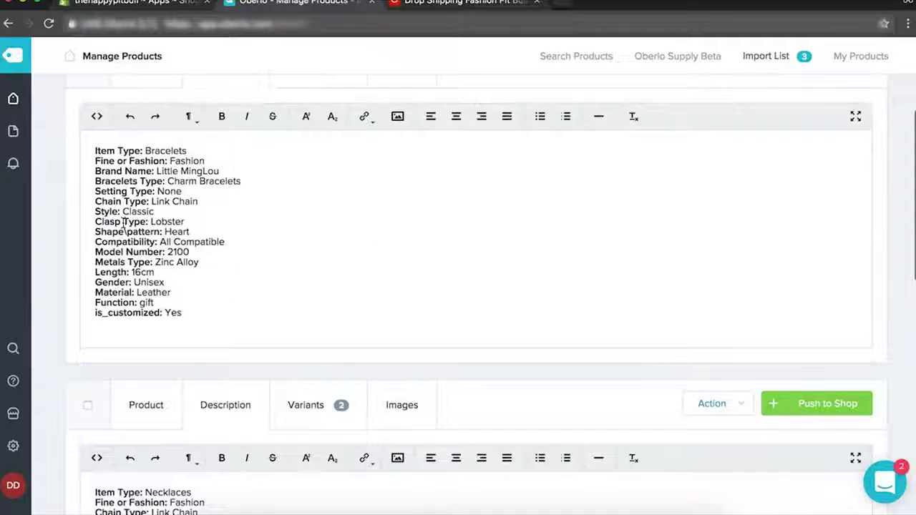
scroll(118, 204, "up", 5)
scroll(146, 408, "down", 2)
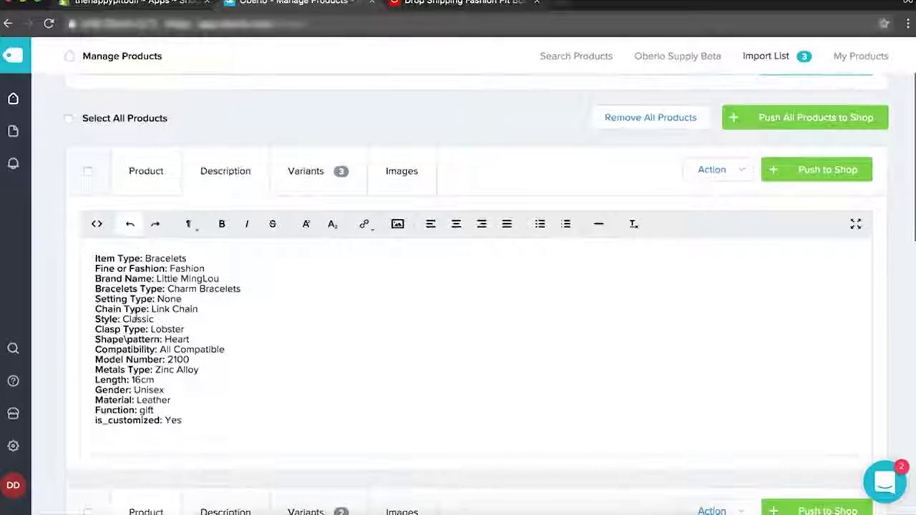
Replace 'Unisex' with 'Women' in the bracelet's description.
double_click(148, 390)
type("Women")
scroll(376, 350, "down", 1)
Reprice the bracelet variants to 3.99 and adjust their compared-at prices.
left_click(326, 185)
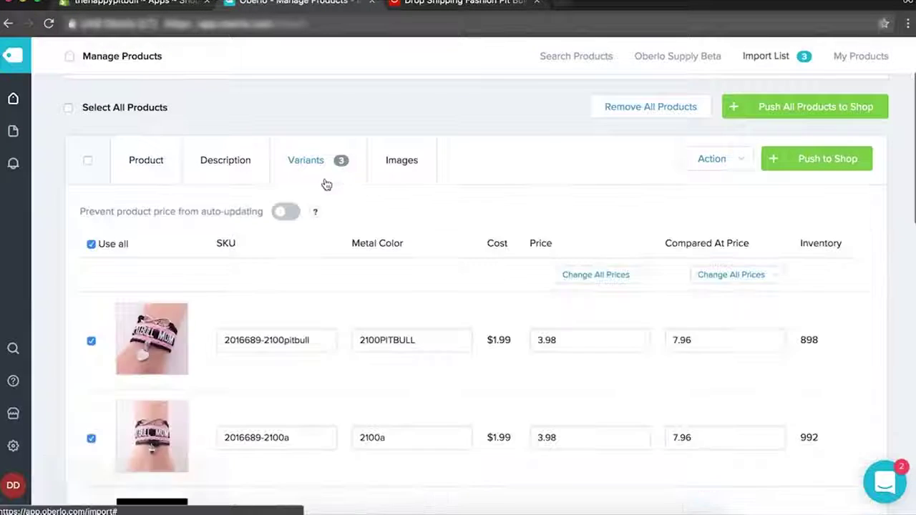
scroll(372, 341, "down", 2)
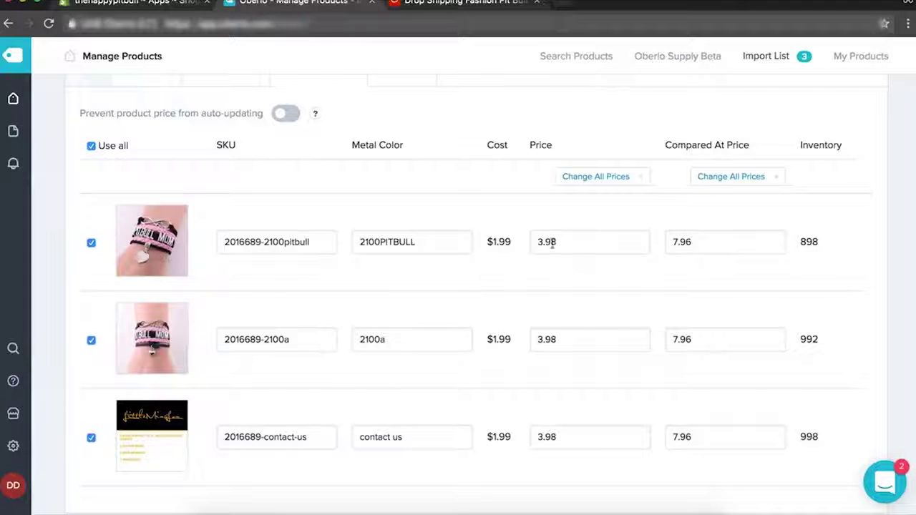
left_click(567, 331)
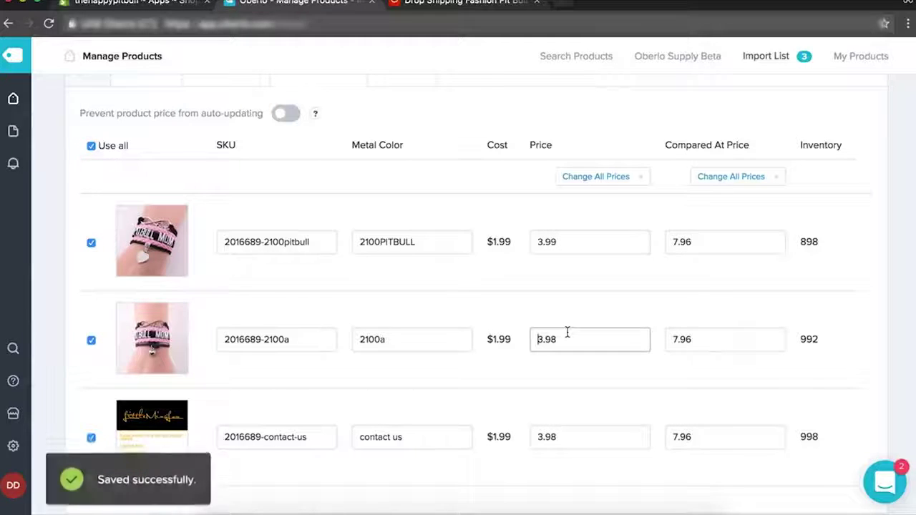
key("BackSpace")
type("9")
left_click(558, 436)
key("BackSpace")
type("9")
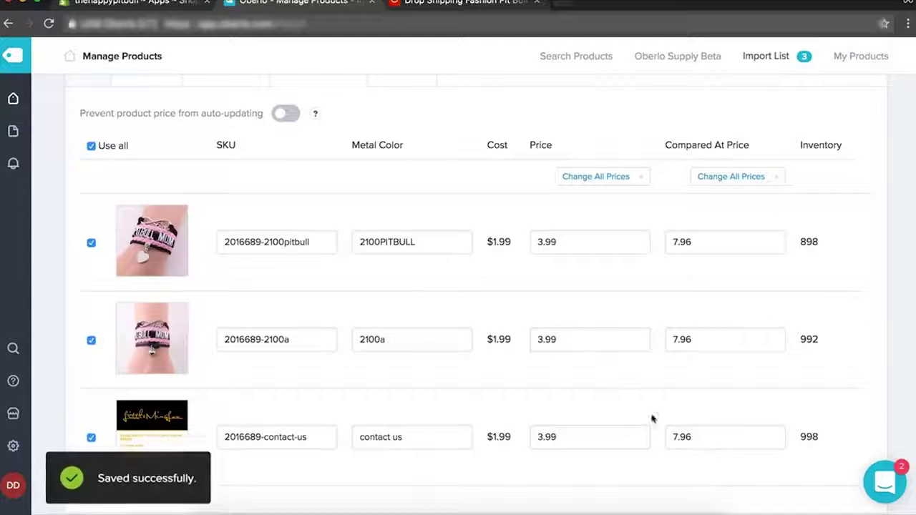
left_click(692, 437)
key("BackSpace")
type("0")
left_click(736, 340)
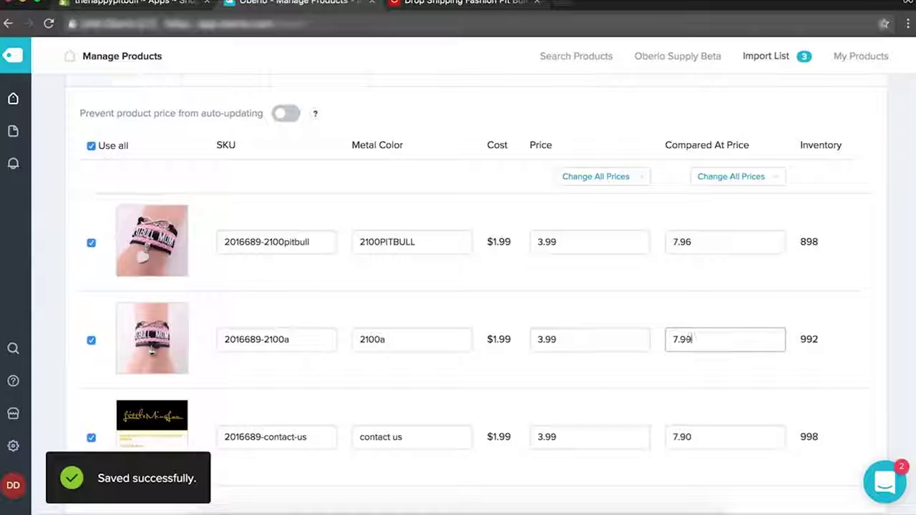
left_click(718, 242)
key("BackSpace")
type("9")
left_click(453, 398)
Exclude the bracelet's contact-us variant from the import.
scroll(453, 399, "down", 1)
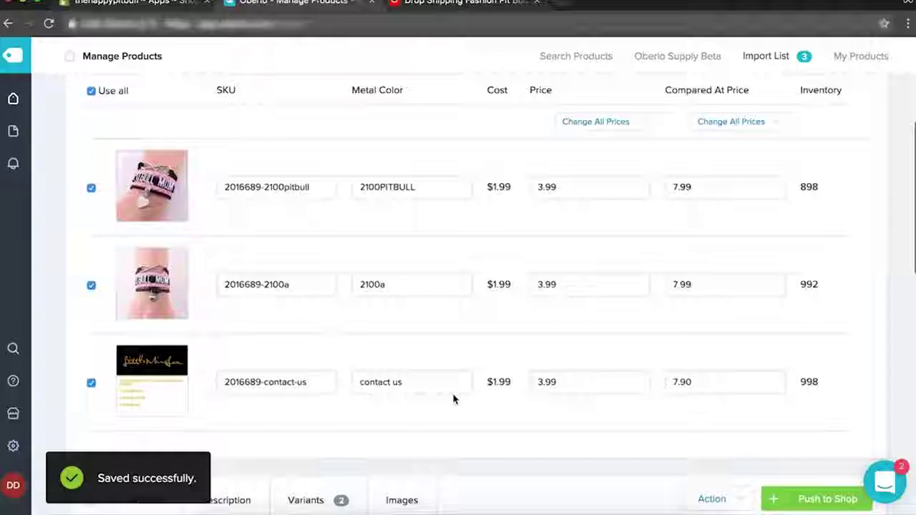
scroll(453, 398, "down", 2)
left_click(91, 315)
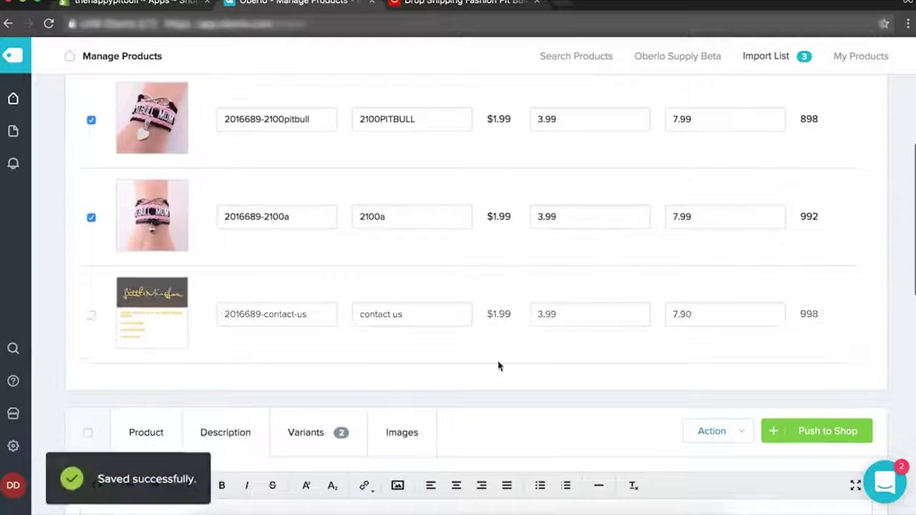
scroll(499, 366, "down", 1)
scroll(499, 366, "down", 3)
Set the necklace variants to 5.99 with a 12.99 compared-at price.
left_click(315, 285)
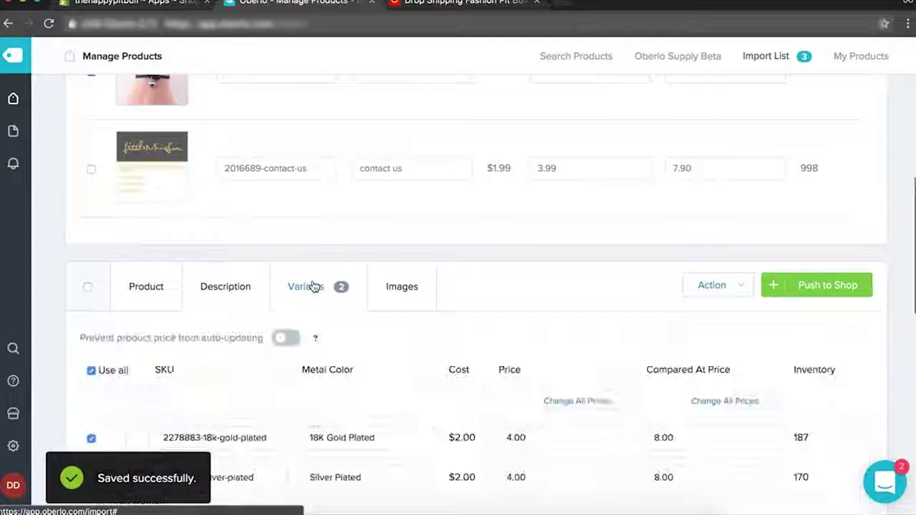
scroll(438, 247, "down", 1)
scroll(438, 247, "down", 2)
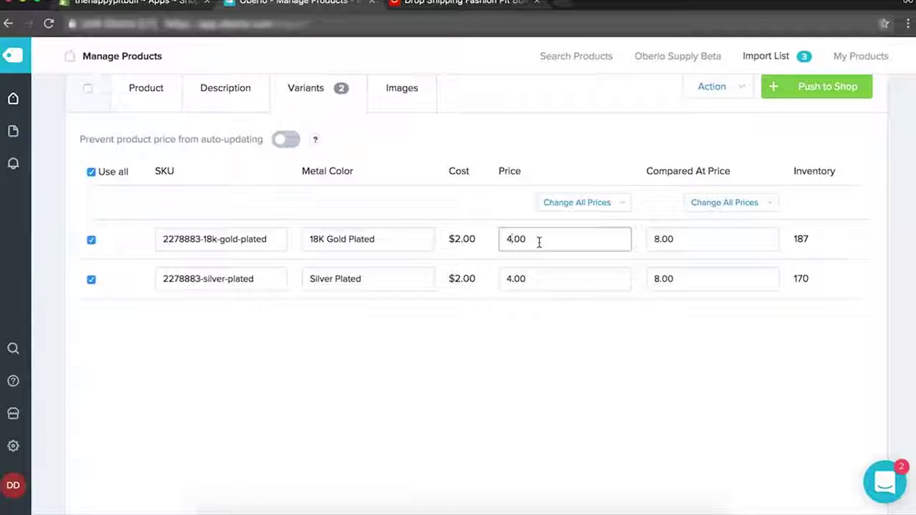
key("BackSpace")
type("5.99")
left_click(510, 278)
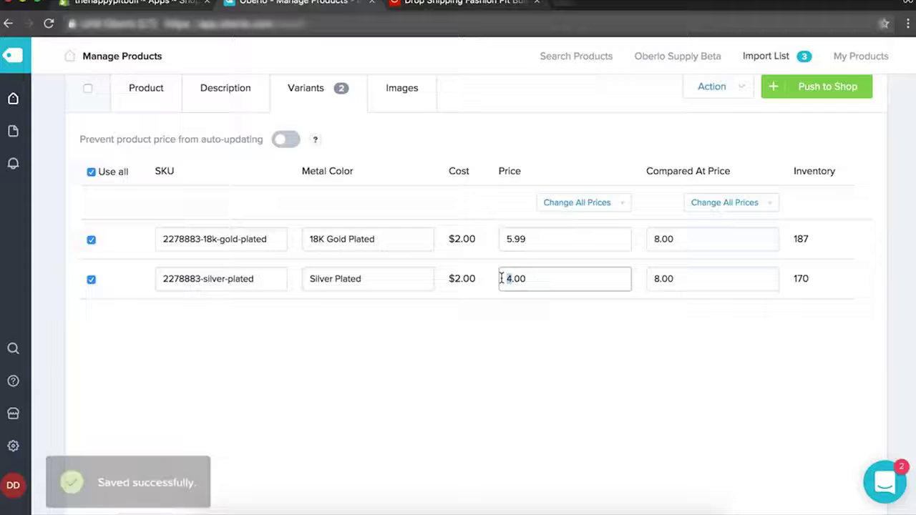
key("BackSpace")
type("5.99")
left_click(640, 368)
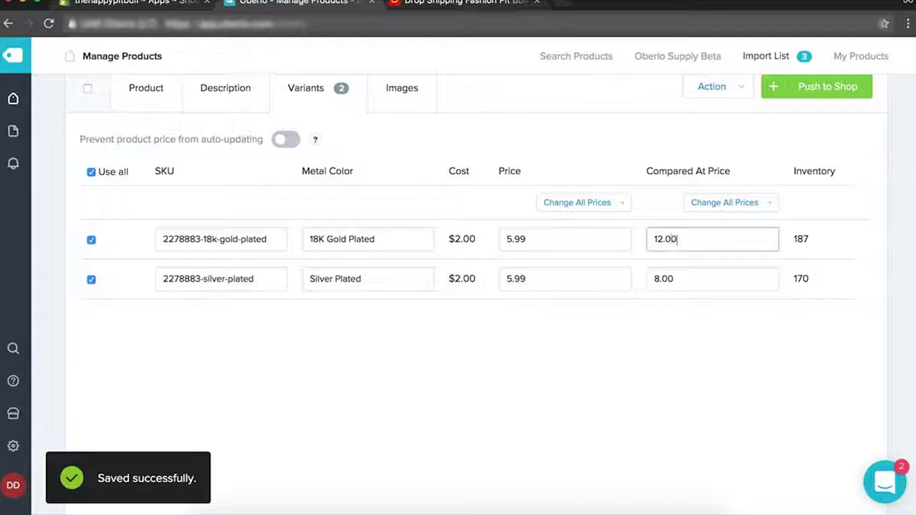
key("BackSpace")
key("BackSpace")
double_click(713, 277)
double_click(686, 240)
key("ctrl+c")
double_click(677, 278)
key("ctrl+v")
left_click(647, 337)
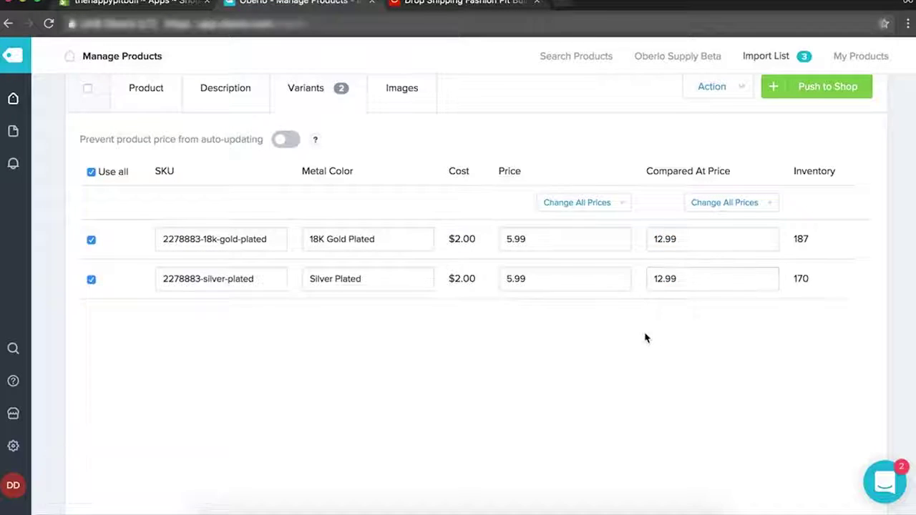
scroll(646, 338, "up", 4)
scroll(567, 299, "down", 10)
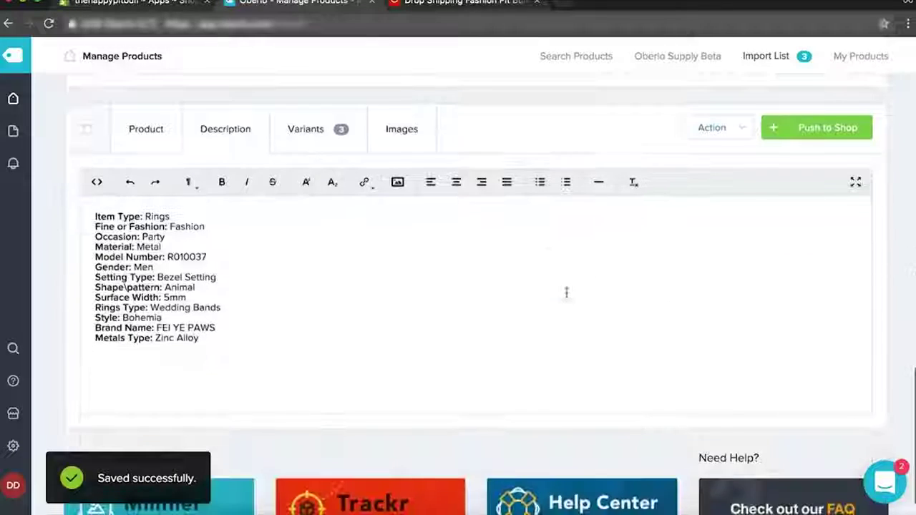
Set all three ring variant prices to 3.99.
left_click(315, 152)
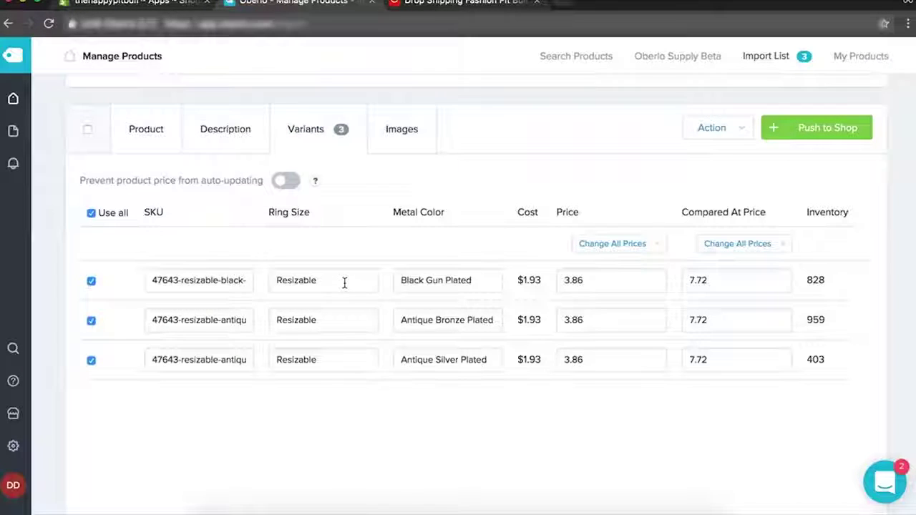
scroll(345, 283, "down", 1)
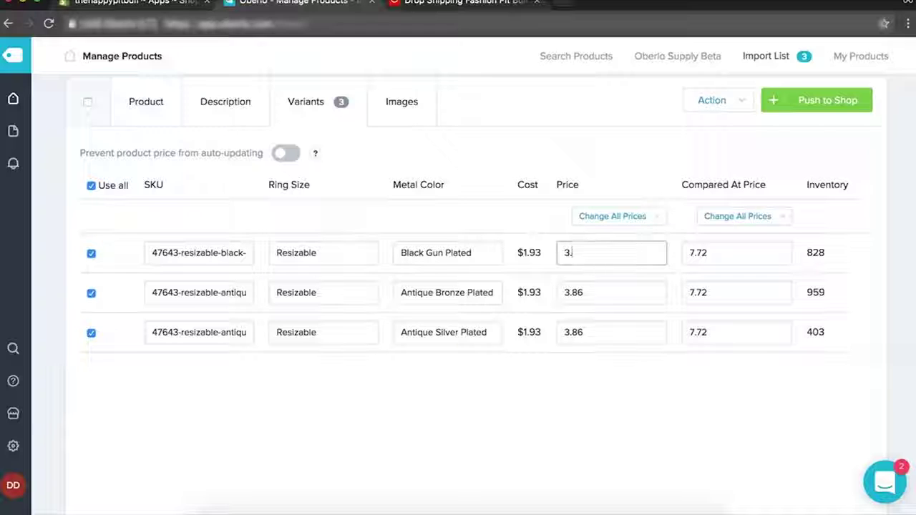
left_click(613, 299)
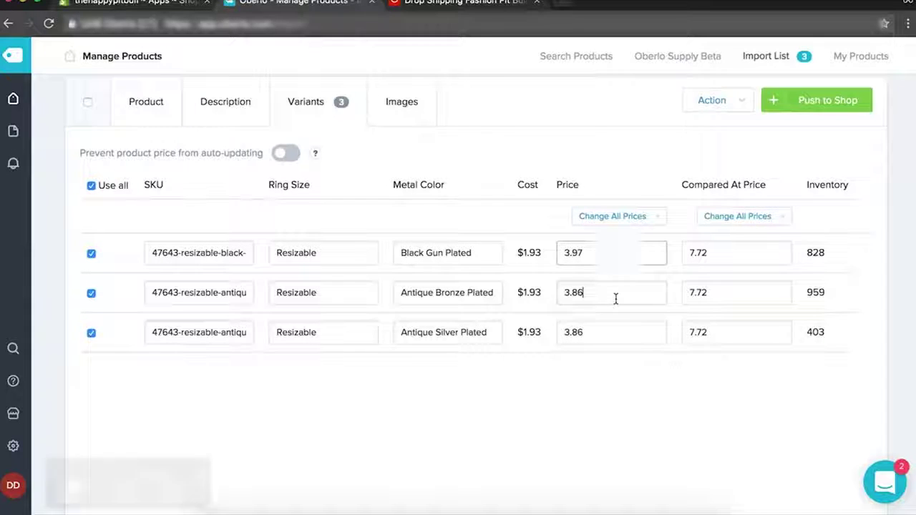
left_click(614, 256)
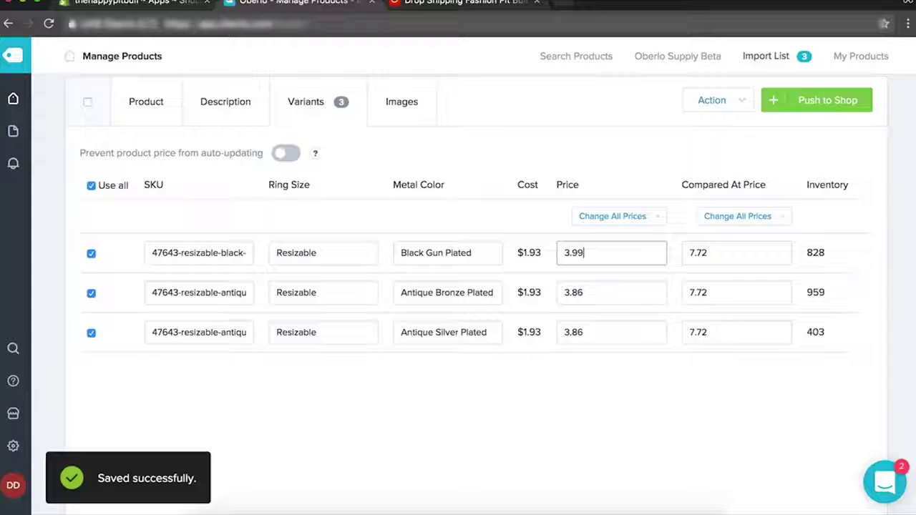
double_click(583, 292)
type("3.99")
double_click(580, 333)
type("3.99")
scroll(731, 253, "up", 2)
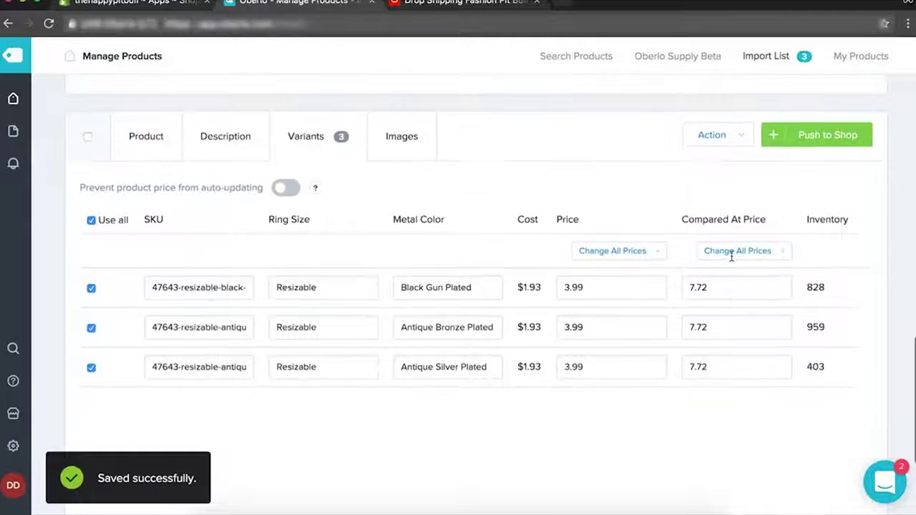
left_click(383, 194)
left_click(340, 188)
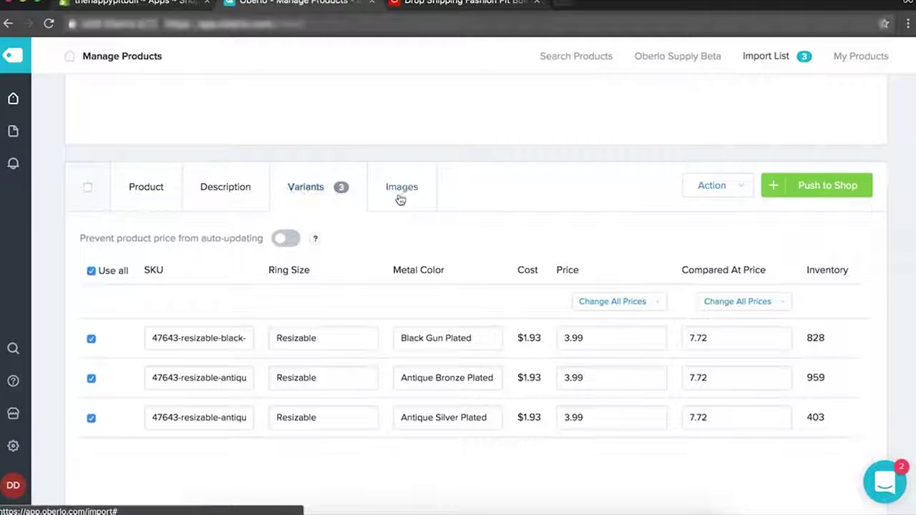
Remove the Display banner image from the ring's image set.
left_click(427, 194)
mouse_move(378, 268)
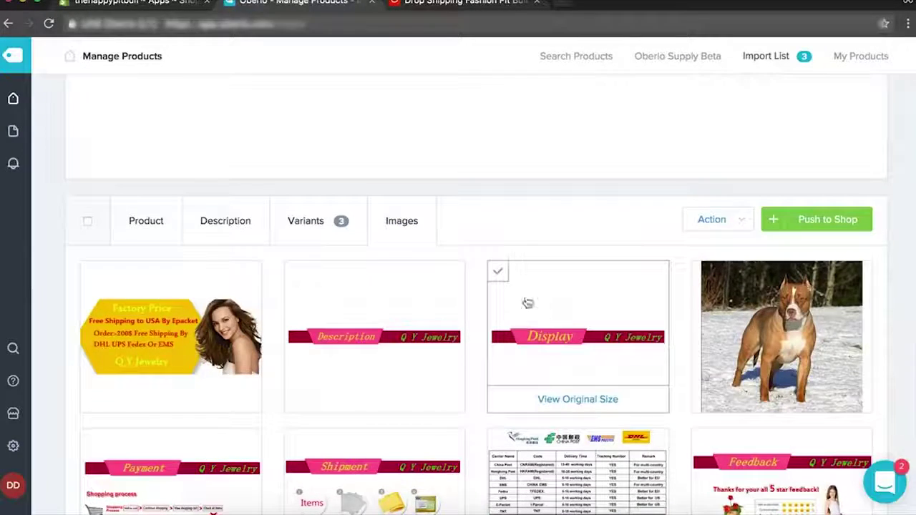
left_click(499, 272)
Add four dog-ring photos, including the gold ring and three-ring hand shots.
scroll(679, 279, "down", 2)
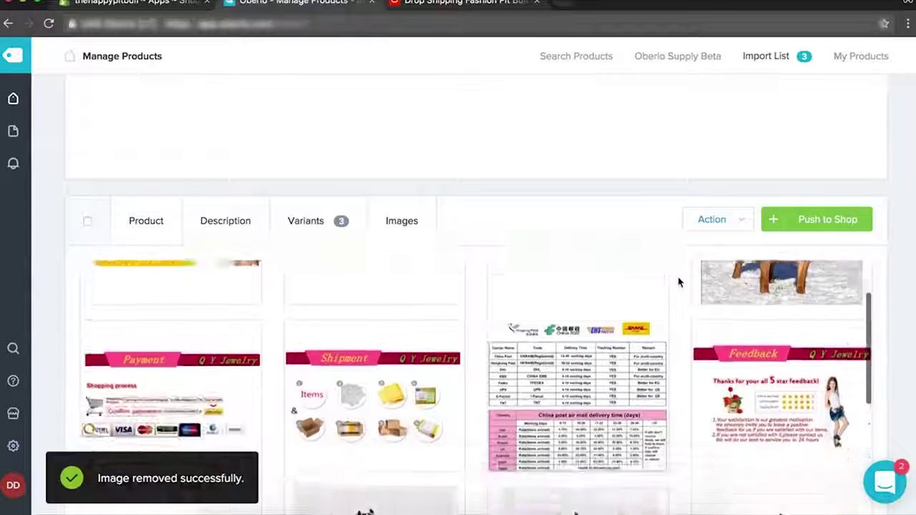
scroll(679, 281, "down", 5)
scroll(679, 282, "down", 5)
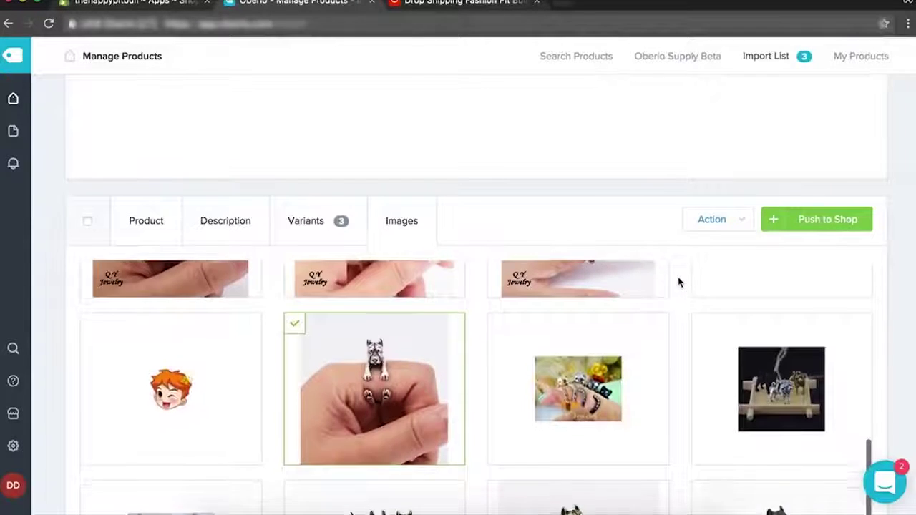
scroll(407, 366, "down", 3)
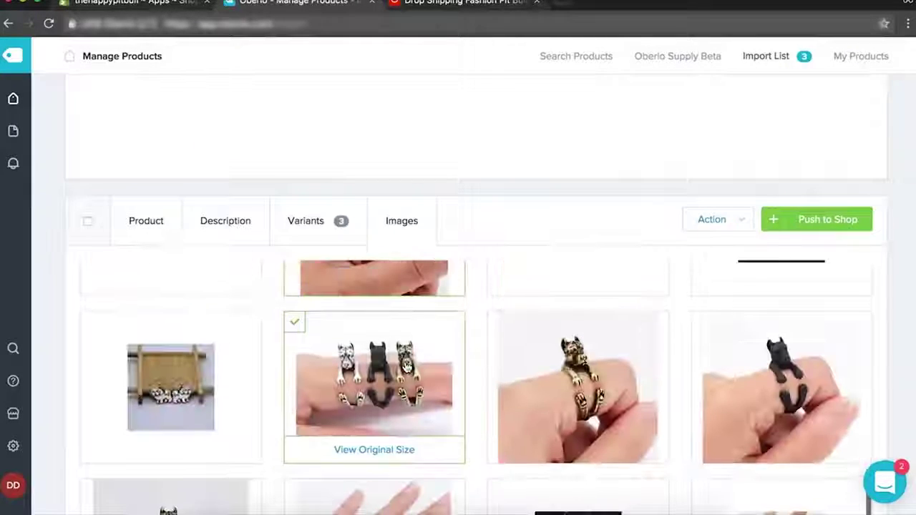
left_click(294, 322)
left_click(497, 322)
scroll(700, 326, "down", 3)
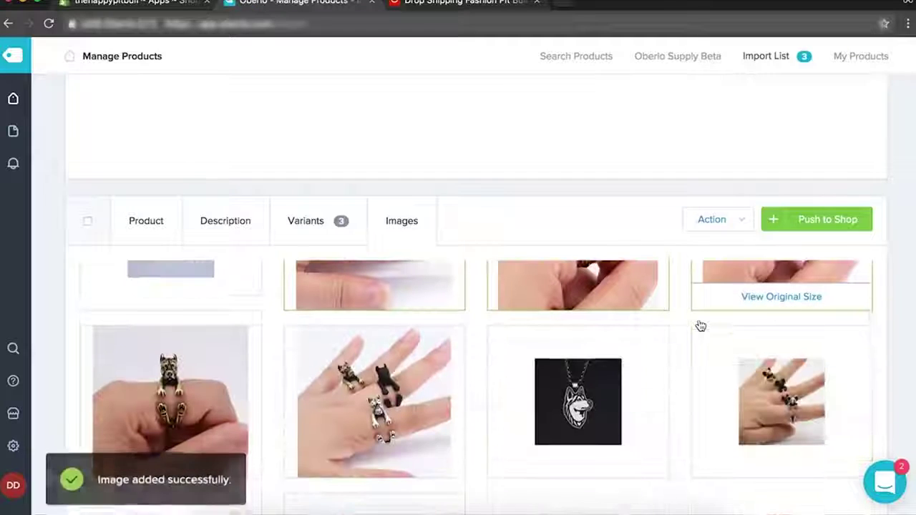
left_click(297, 340)
left_click(93, 347)
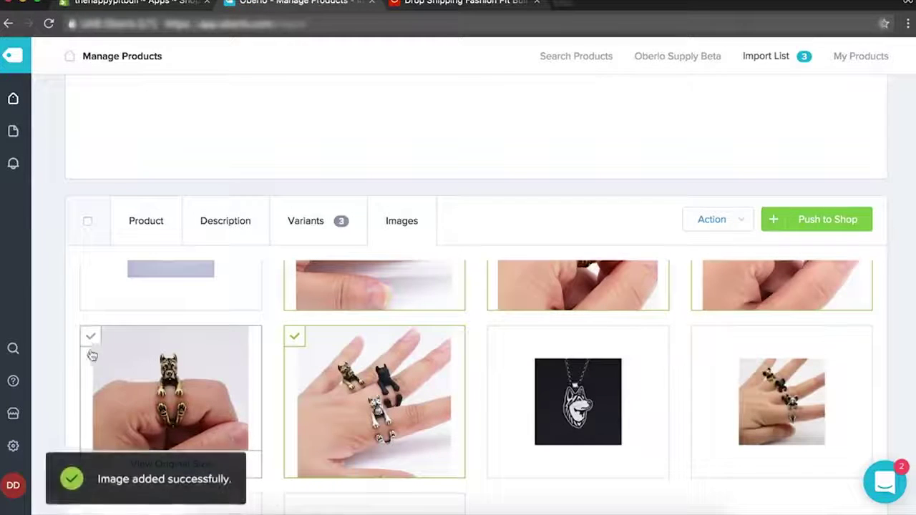
scroll(589, 400, "down", 2)
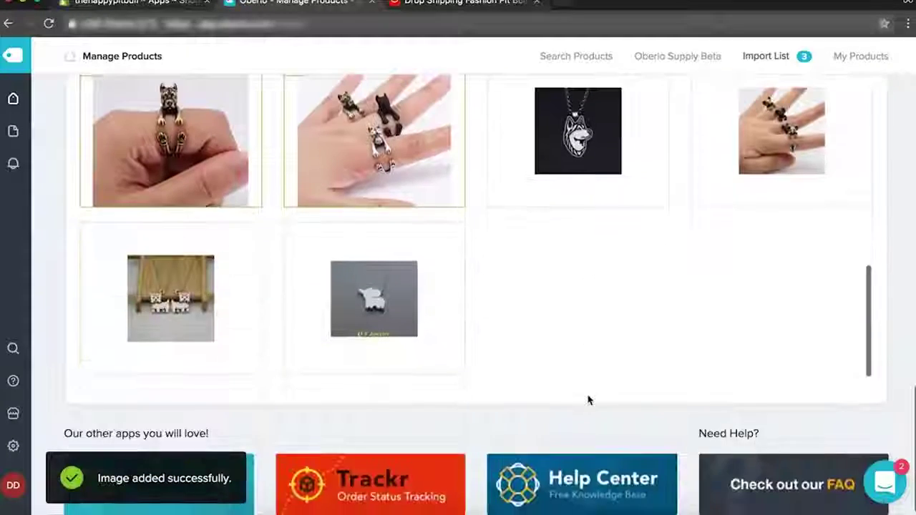
scroll(588, 398, "up", 10)
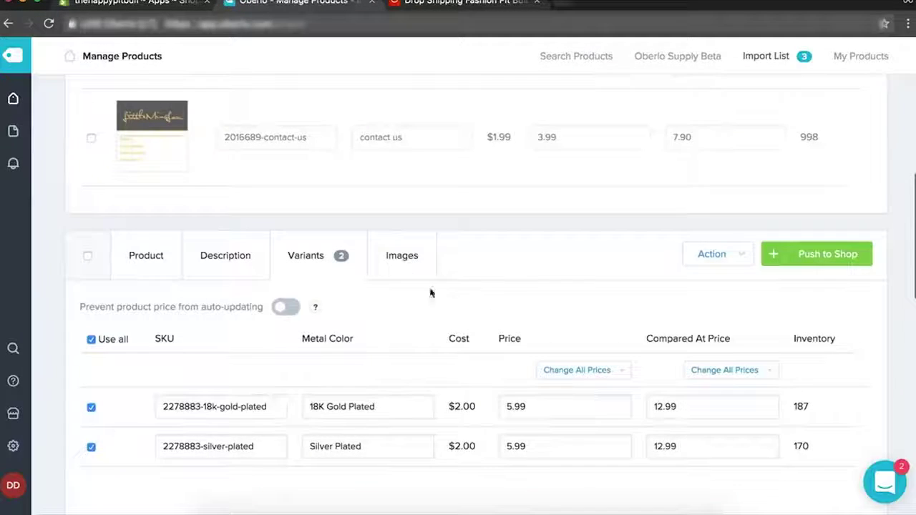
Review the Pitbull Mom Pendant's image gallery and product details.
left_click(380, 244)
scroll(631, 358, "down", 2)
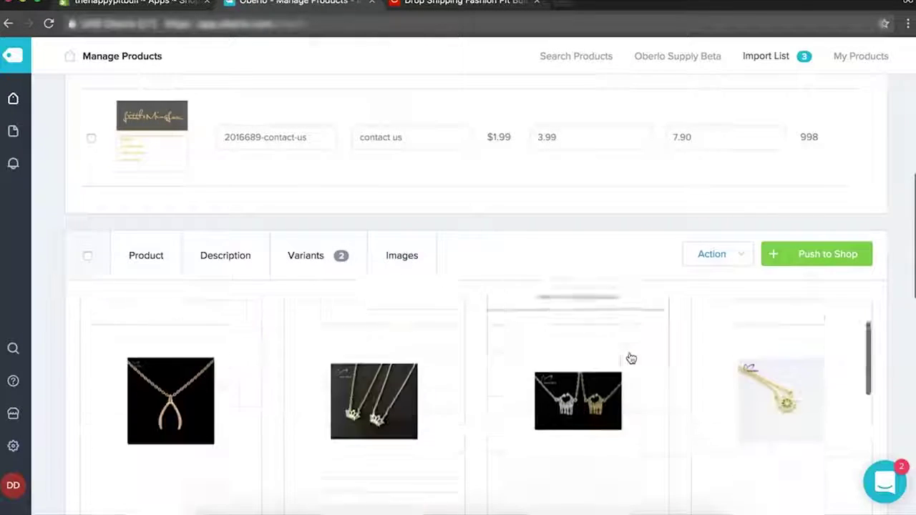
scroll(631, 357, "down", 5)
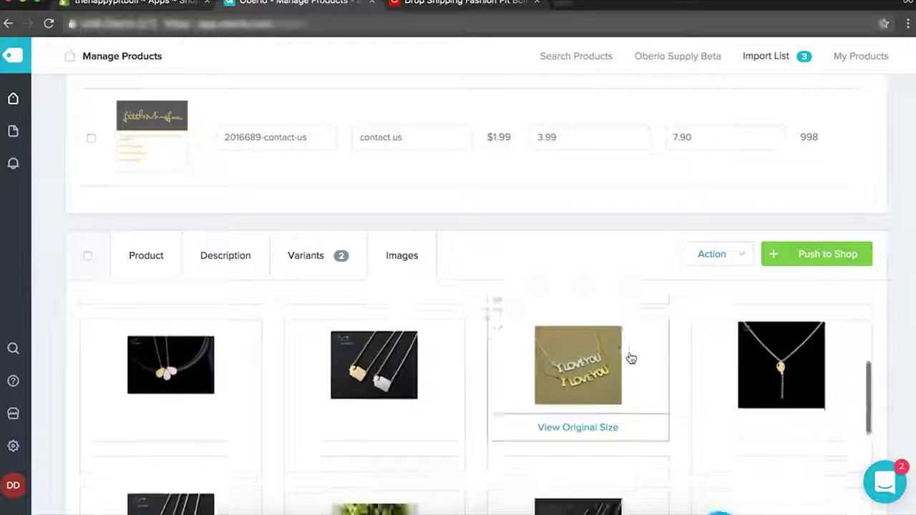
scroll(631, 358, "down", 2)
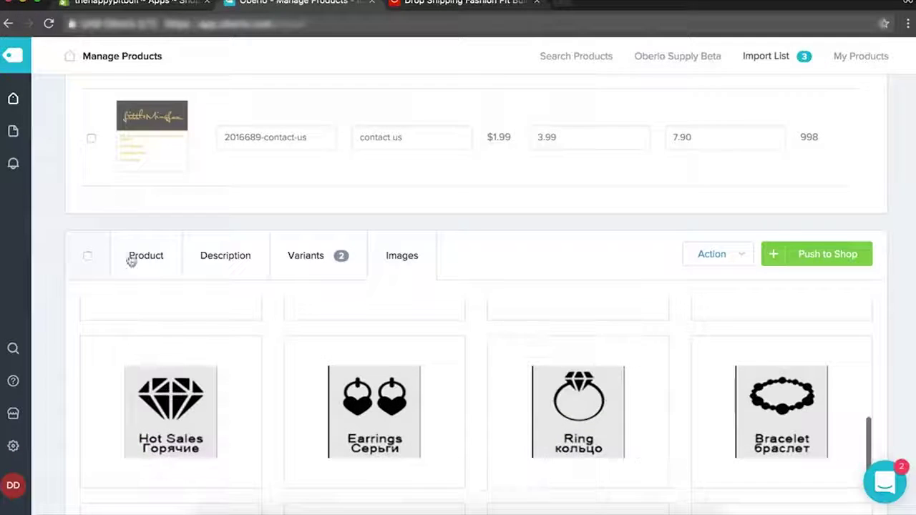
left_click(145, 264)
left_click(390, 254)
scroll(638, 380, "down", 5)
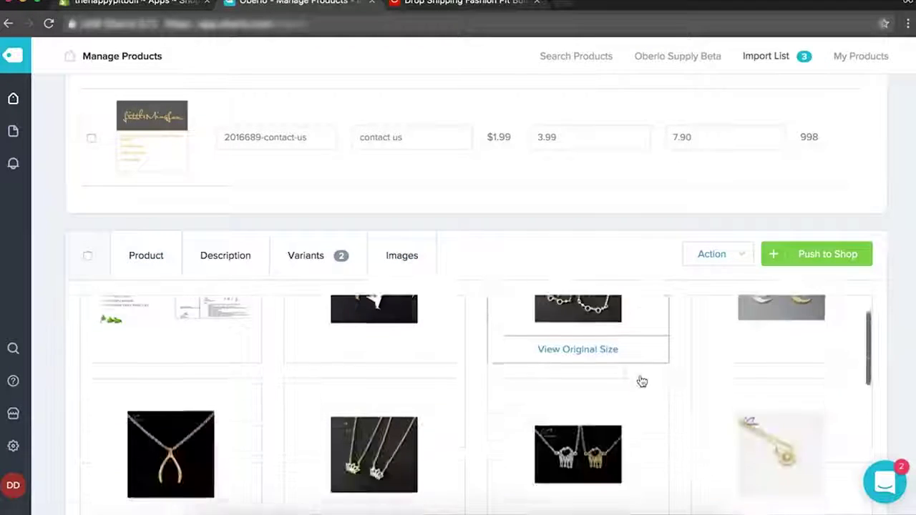
scroll(640, 379, "up", 10)
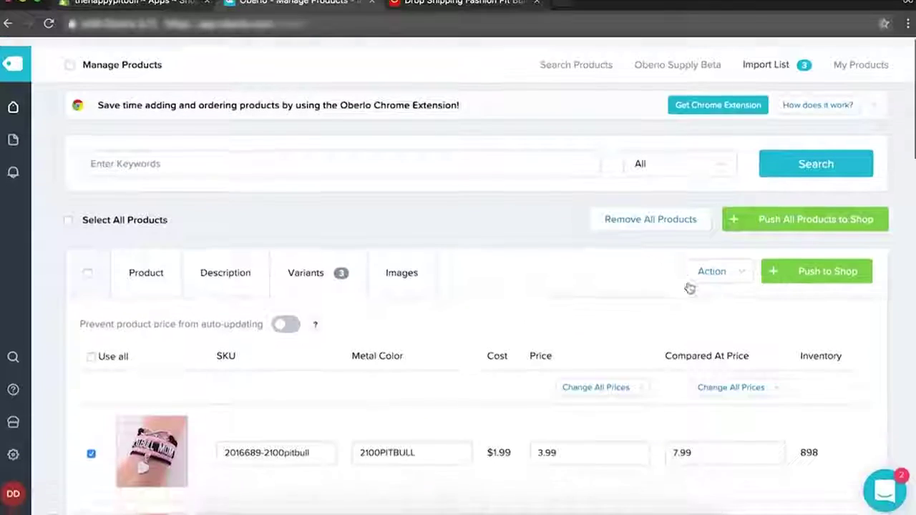
Add both PITBULL MOM bracelet photos, then start pushing all products to the shop.
left_click(403, 278)
scroll(516, 450, "down", 1)
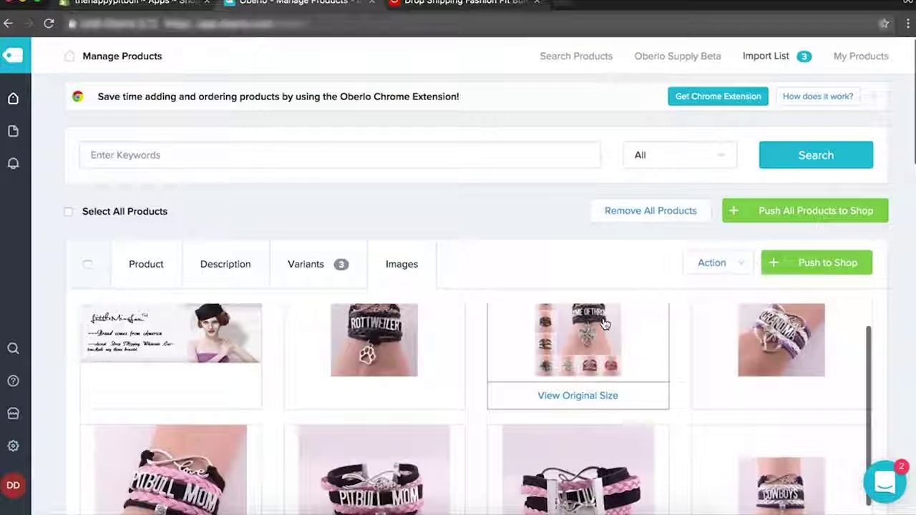
scroll(516, 450, "down", 3)
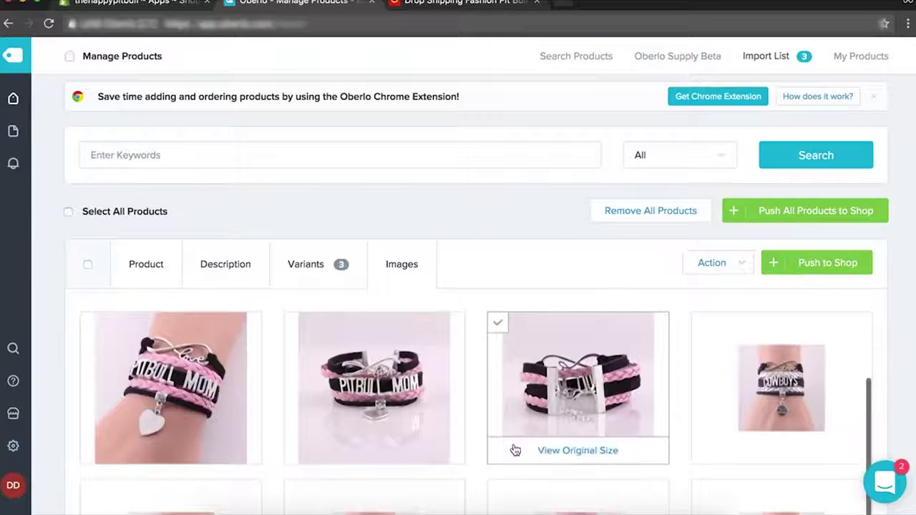
left_click(91, 321)
left_click(290, 321)
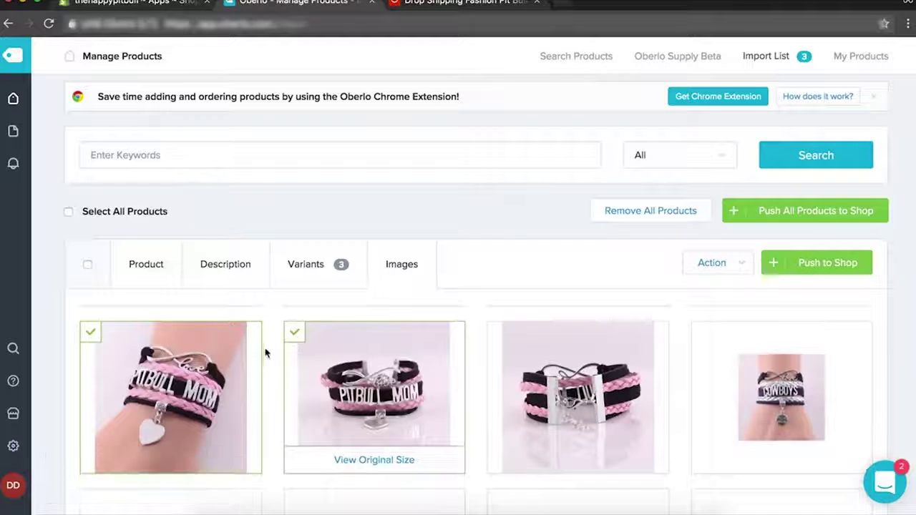
left_click(809, 267)
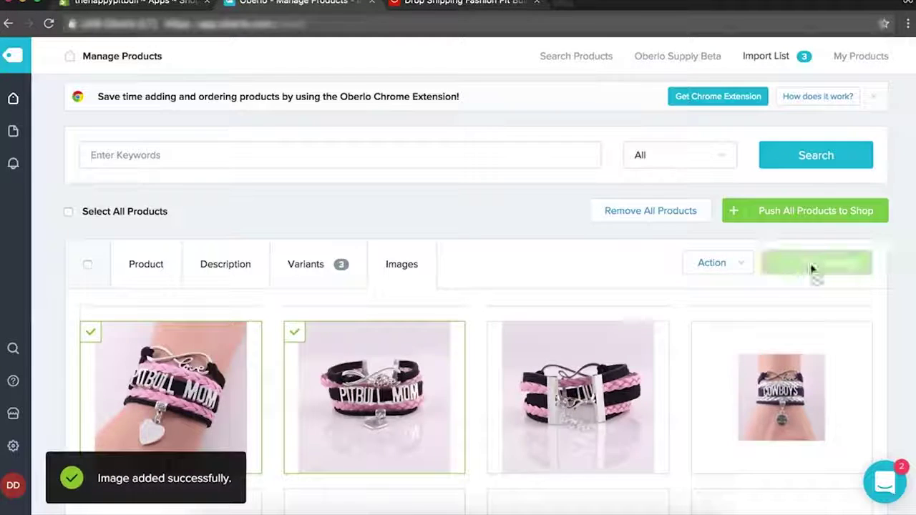
left_click(869, 211)
Confirm pushing all imported products to the Shopify shop.
left_click(606, 244)
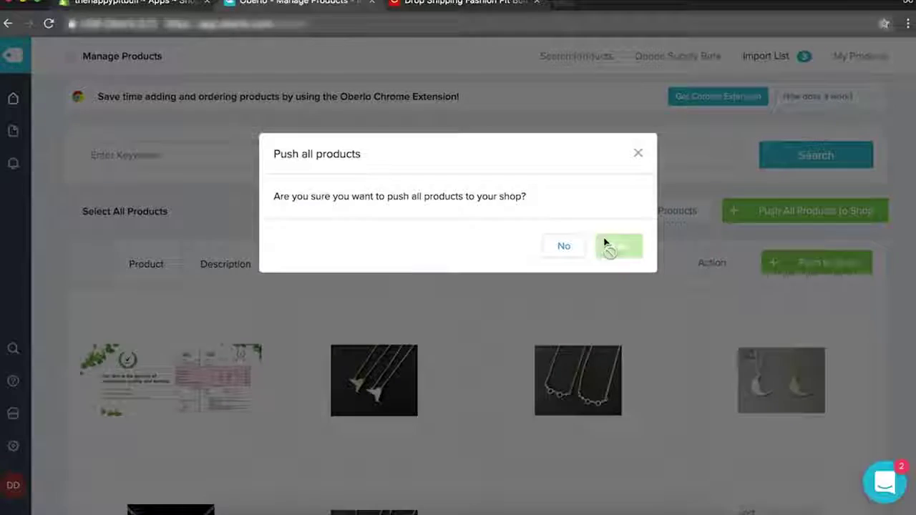
scroll(631, 249, "down", 1)
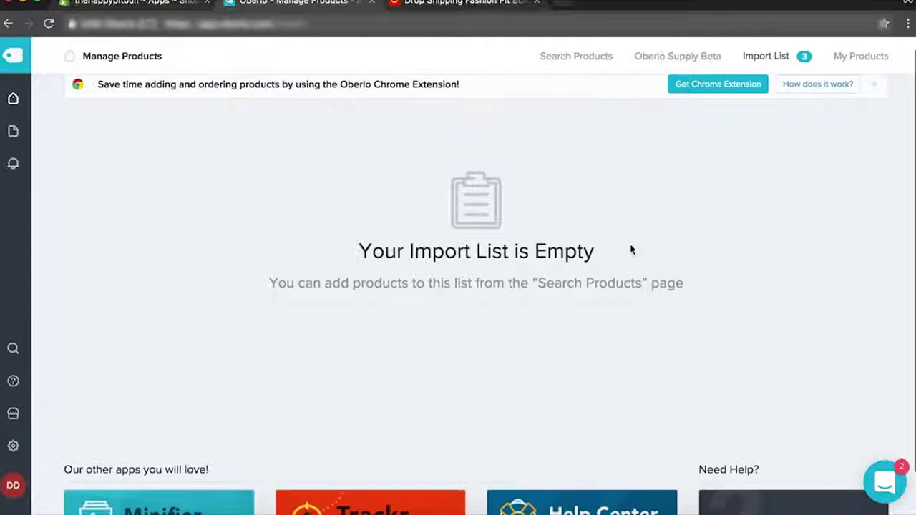
scroll(631, 240, "down", 3)
scroll(630, 241, "up", 4)
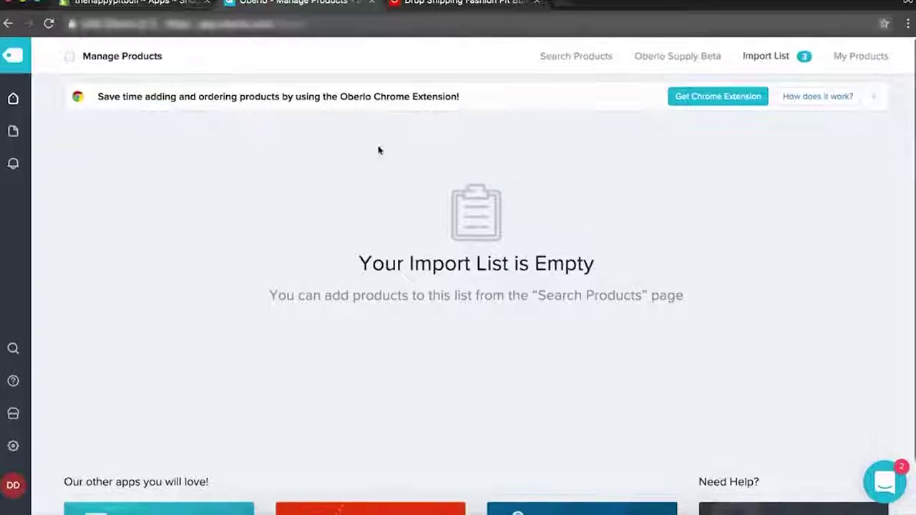
Check My Products lists the three Pitbull products, then return to Shopify admin.
mouse_move(23, 94)
left_click(75, 163)
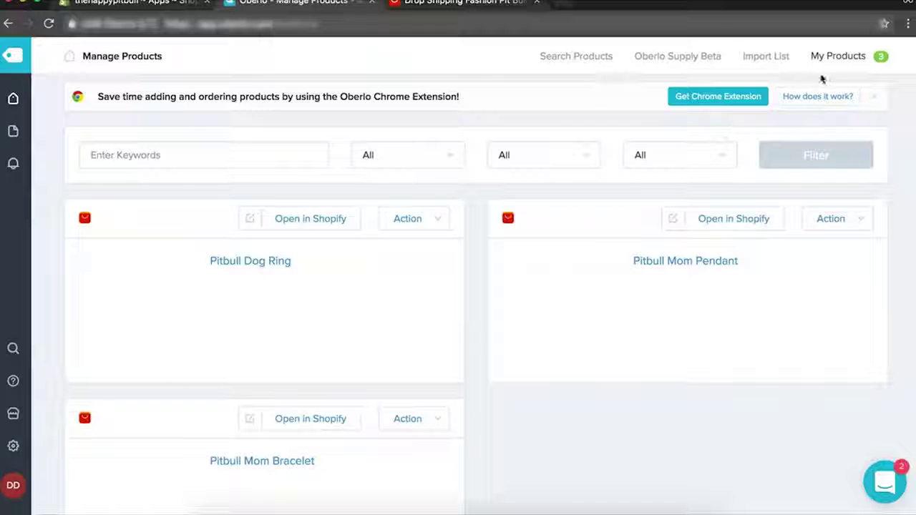
left_click(850, 58)
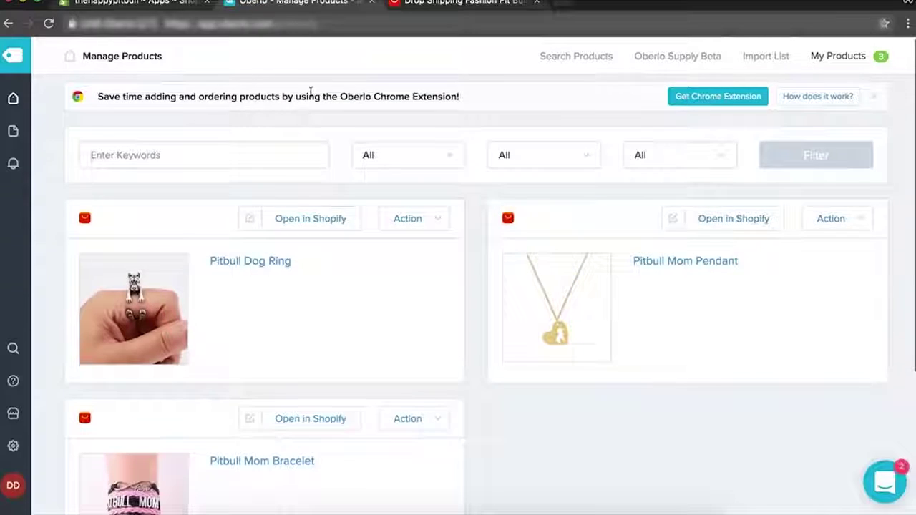
left_click(175, 10)
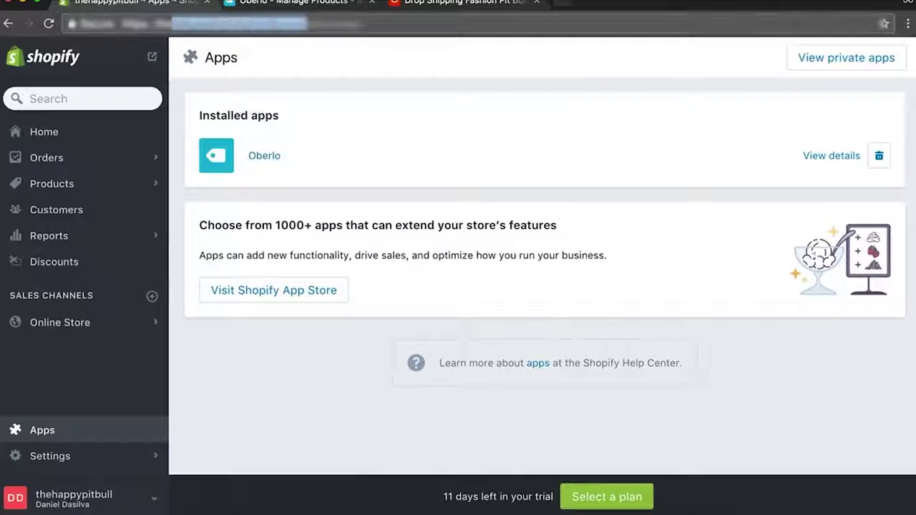
Copy the storefront password from Online Store Preferences.
left_click(571, 7)
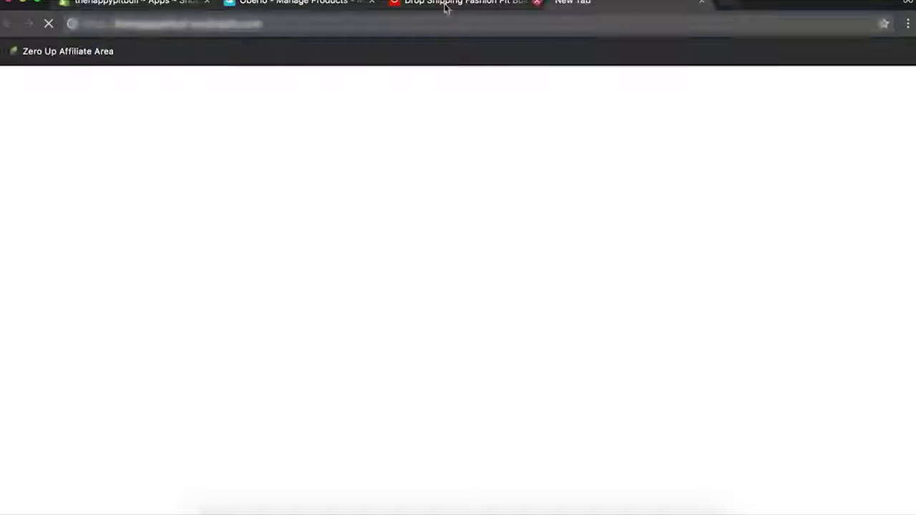
left_click(153, 6)
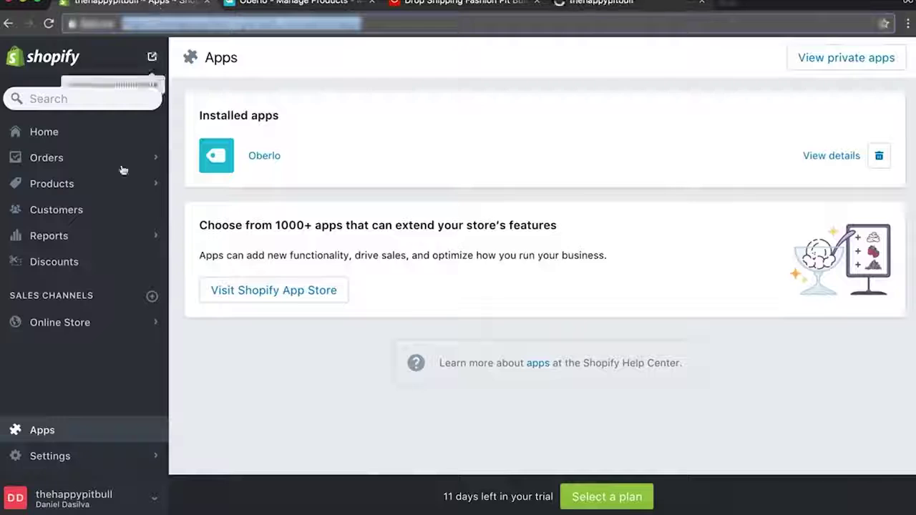
left_click(104, 329)
left_click(106, 229)
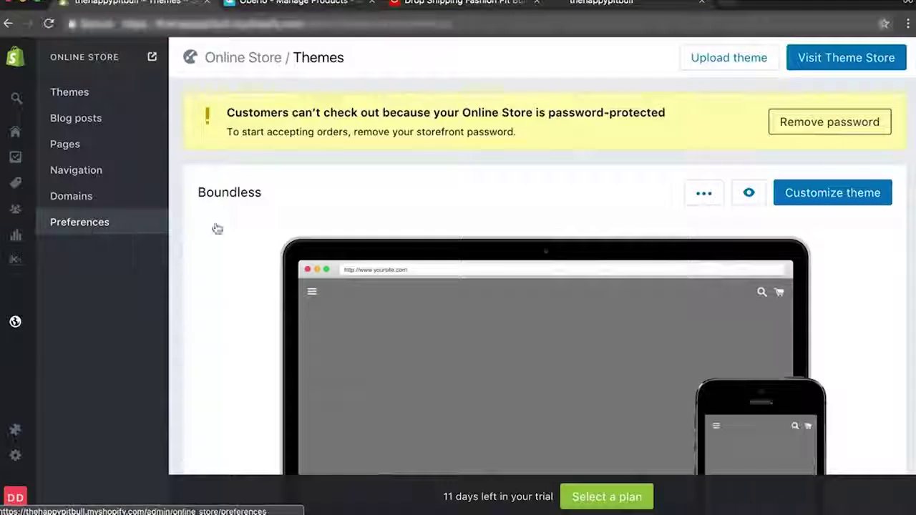
scroll(440, 371, "down", 10)
left_click(502, 209)
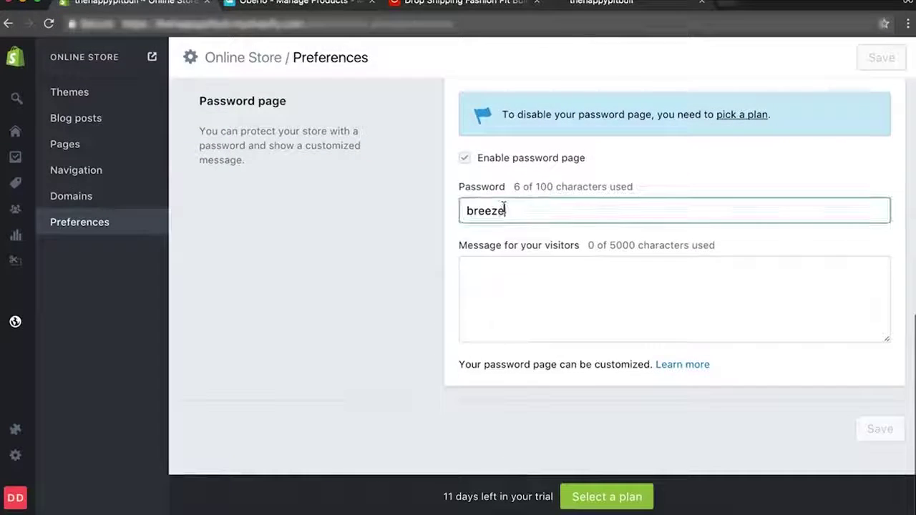
double_click(503, 209)
key("ctrl+Tab")
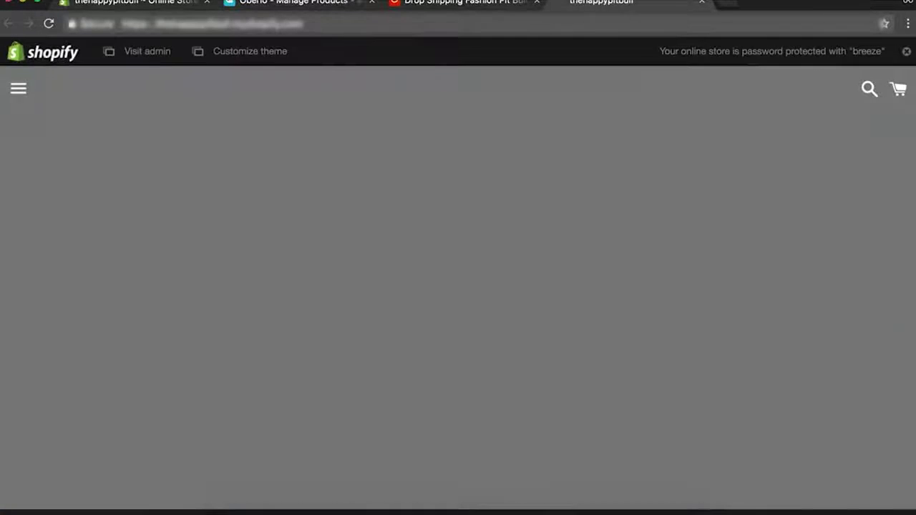
Open and browse the Pitbull Dog Ring product page on the storefront.
scroll(699, 220, "down", 5)
scroll(701, 220, "up", 1)
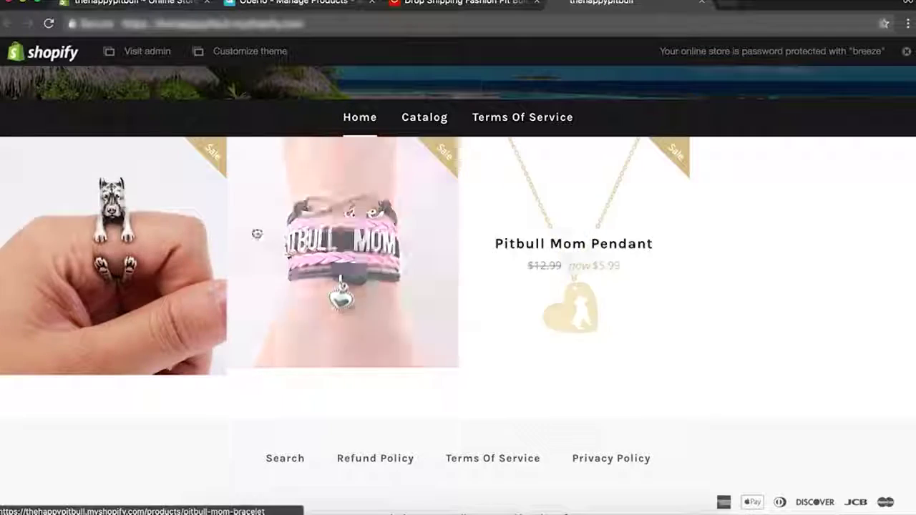
left_click(126, 248)
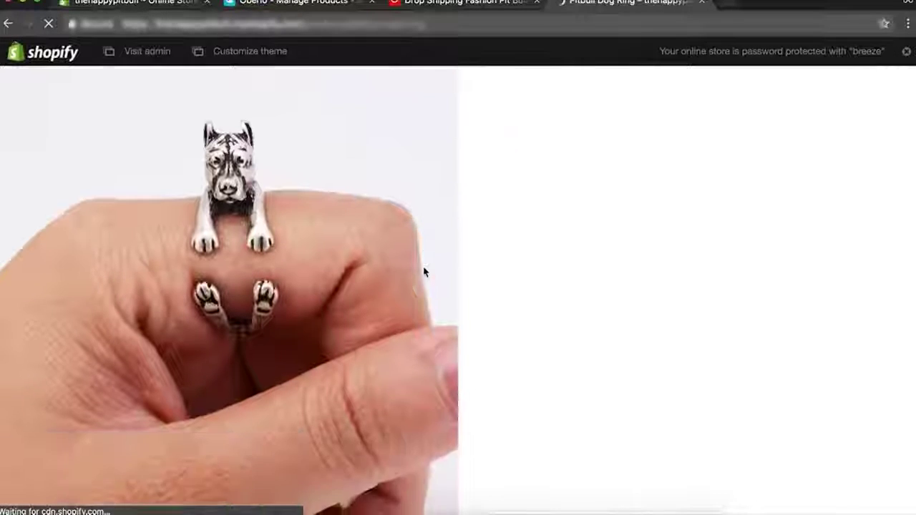
scroll(633, 190, "down", 5)
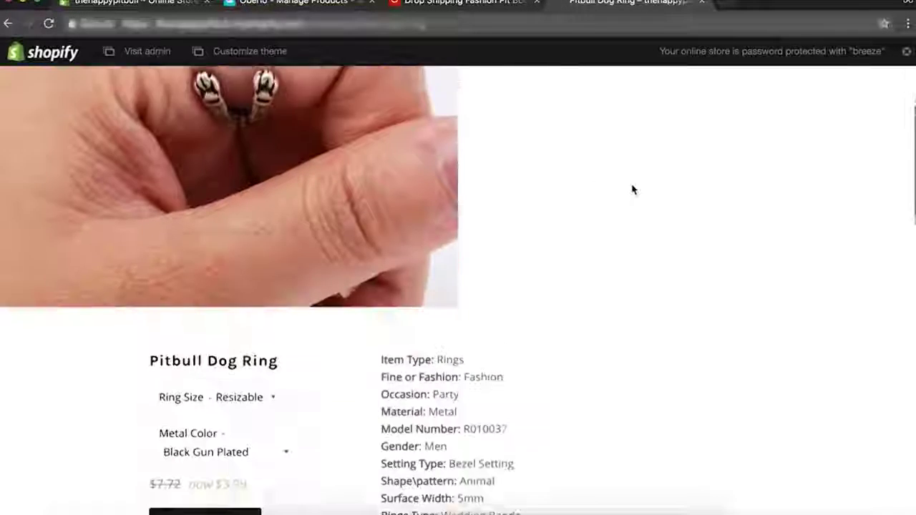
scroll(632, 189, "up", 5)
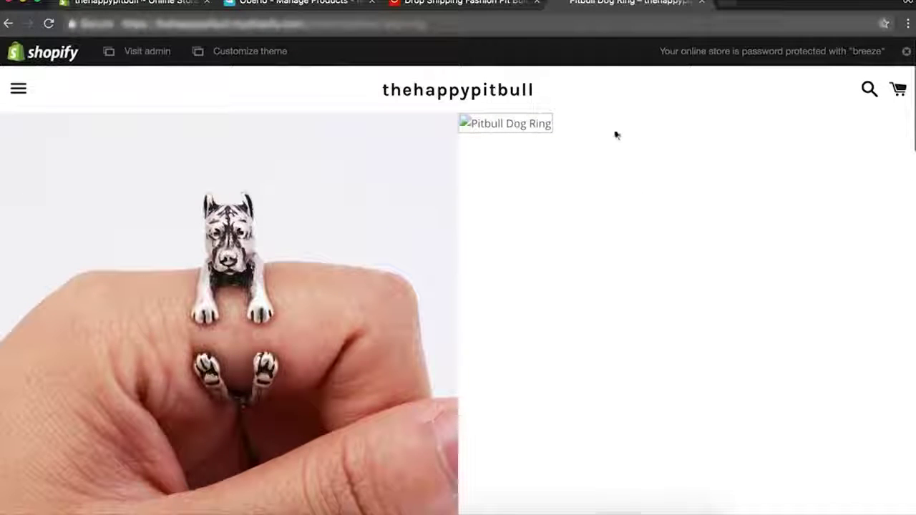
scroll(620, 139, "down", 5)
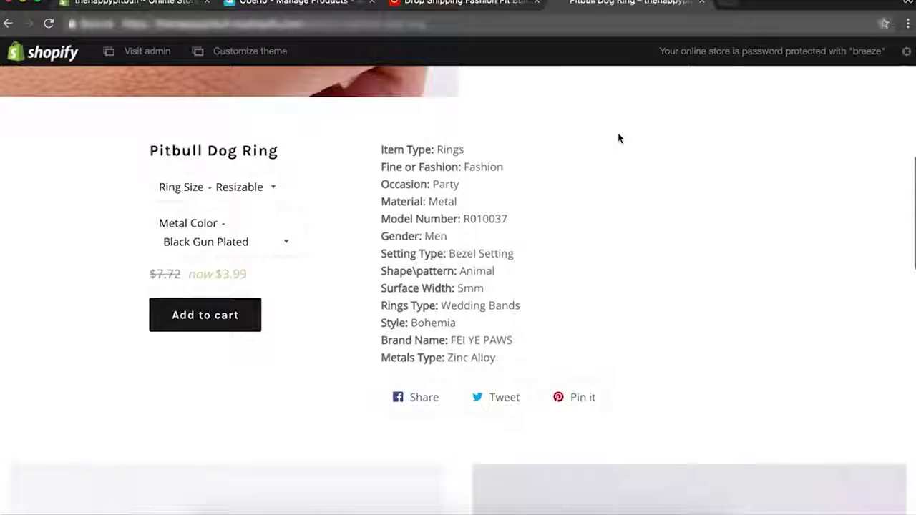
scroll(620, 139, "down", 10)
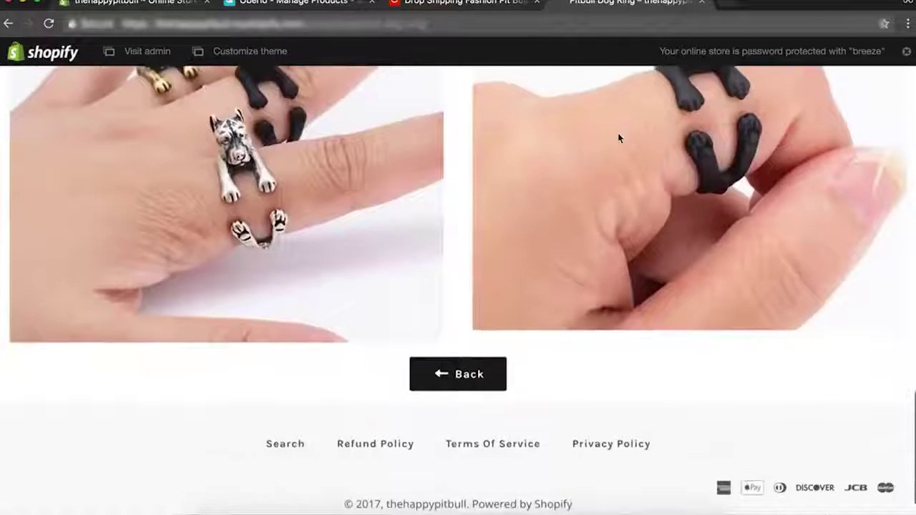
scroll(620, 138, "up", 8)
scroll(620, 138, "up", 10)
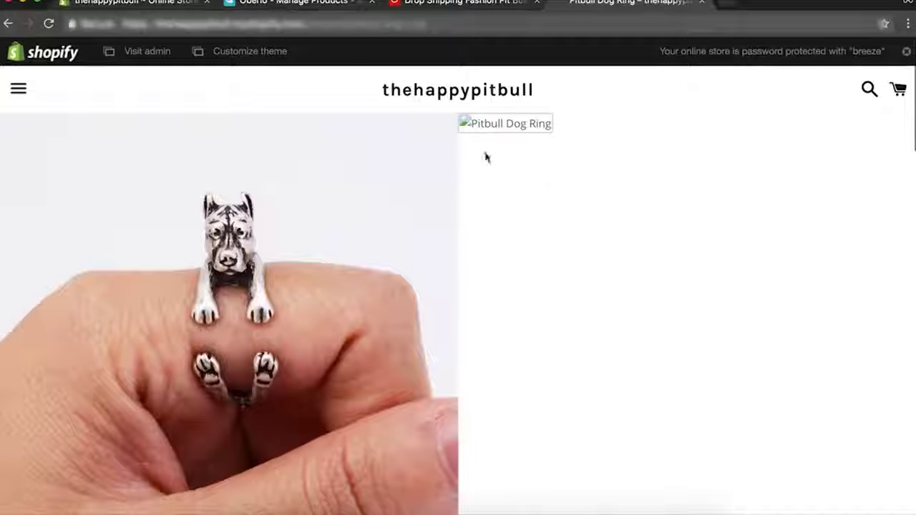
scroll(558, 348, "down", 5)
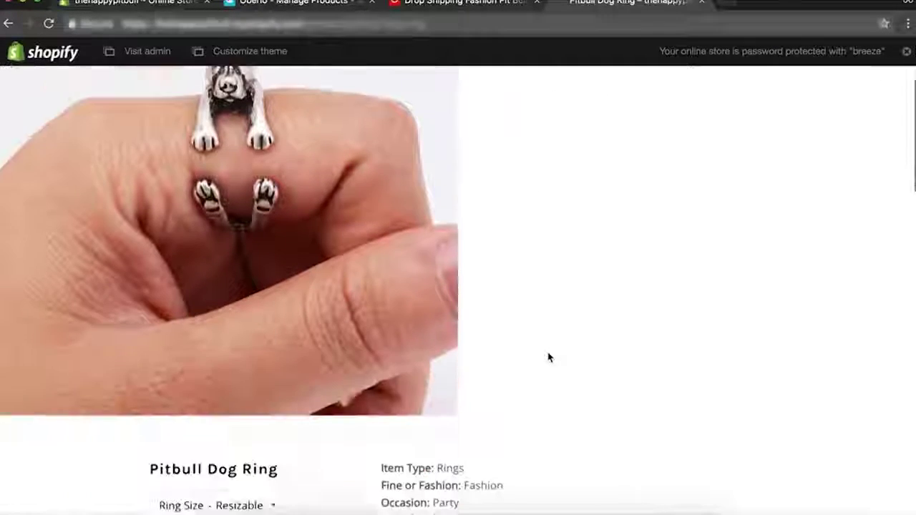
Preview the ring in Antique Silver Plated and Antique Bronze Plated, then go back to Oberlo.
left_click(220, 186)
left_click(215, 189)
left_click(249, 192)
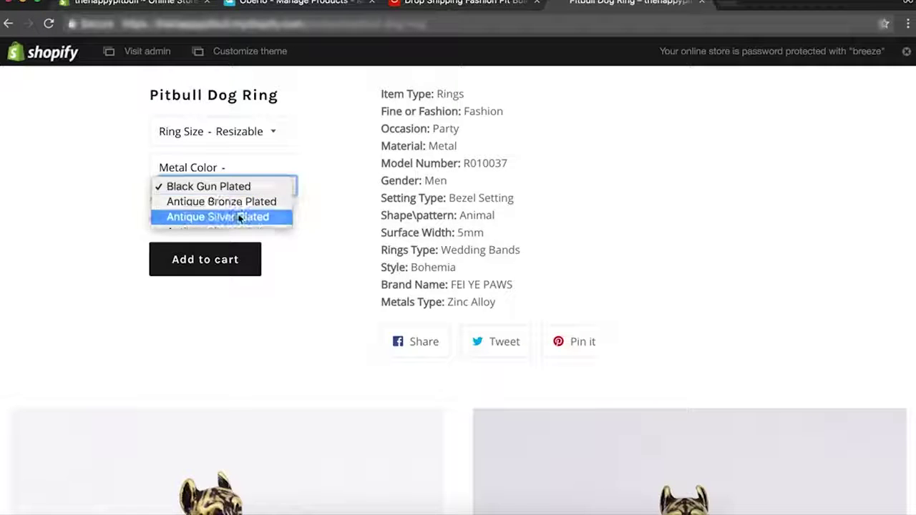
left_click(239, 216)
left_click(255, 187)
left_click(249, 174)
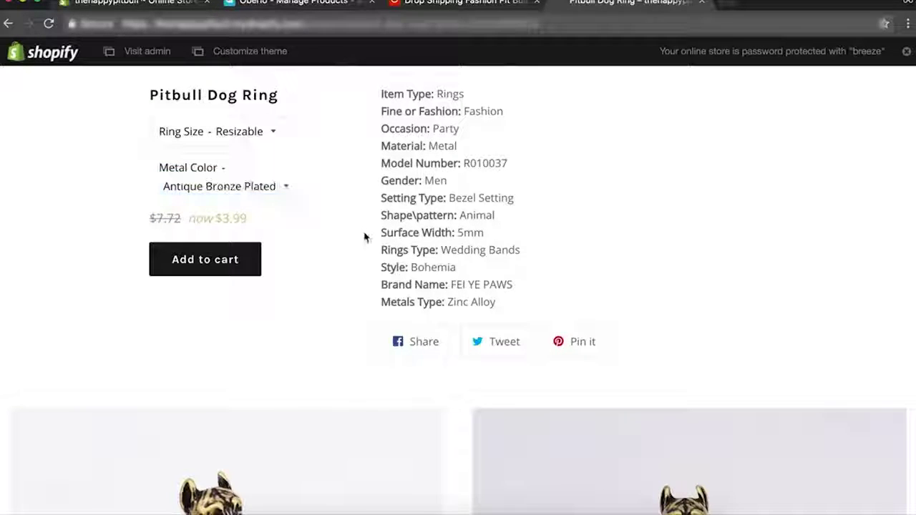
scroll(365, 237, "up", 4)
scroll(365, 237, "down", 7)
scroll(364, 236, "down", 10)
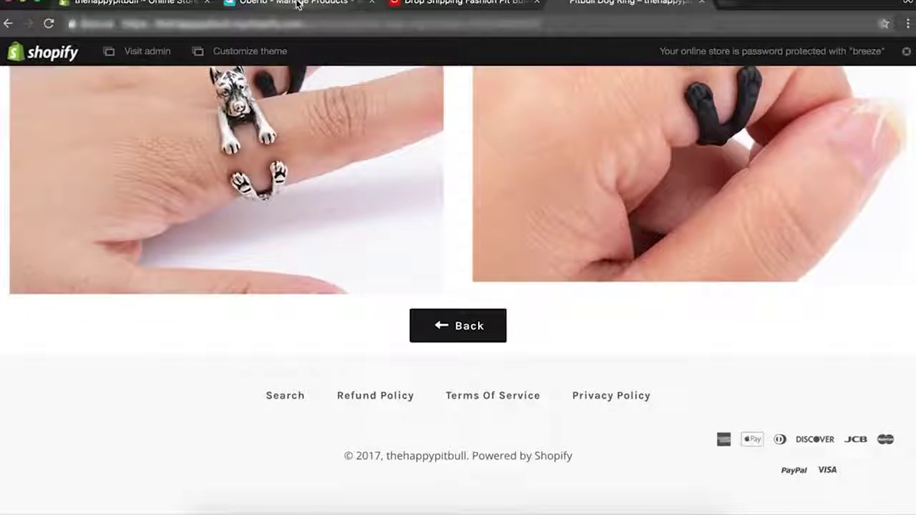
left_click(297, 4)
left_click(152, 5)
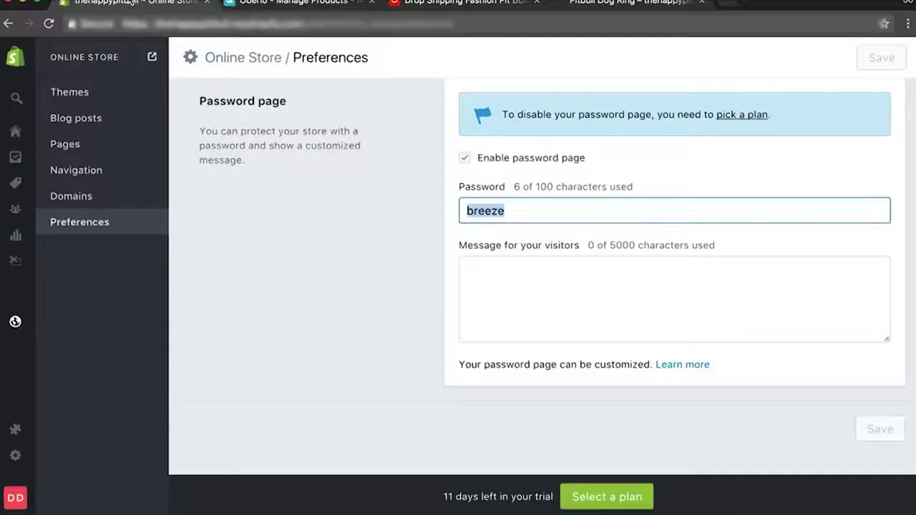
left_click(297, 3)
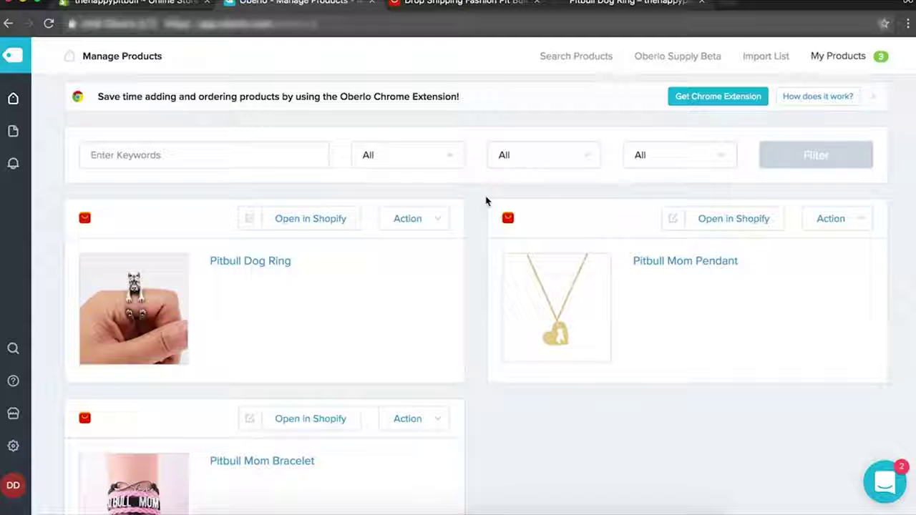
Search for pitbull products and import the 12*12CM PITBULL SUPER HERO DOG car sticker.
mouse_move(16, 102)
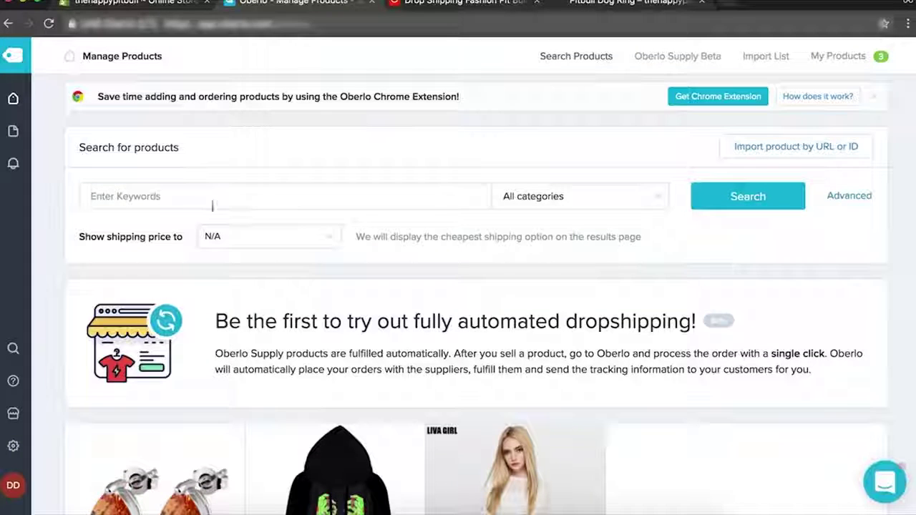
left_click(204, 204)
type("pit bu")
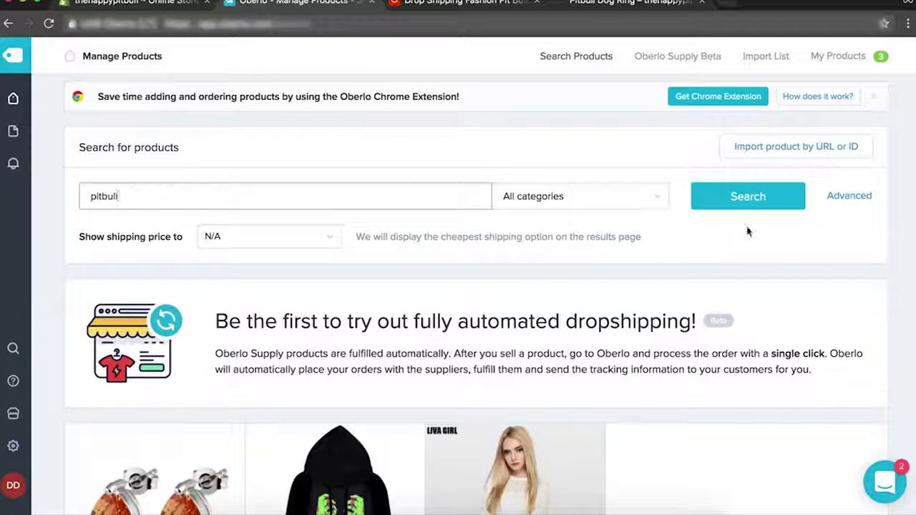
left_click(748, 199)
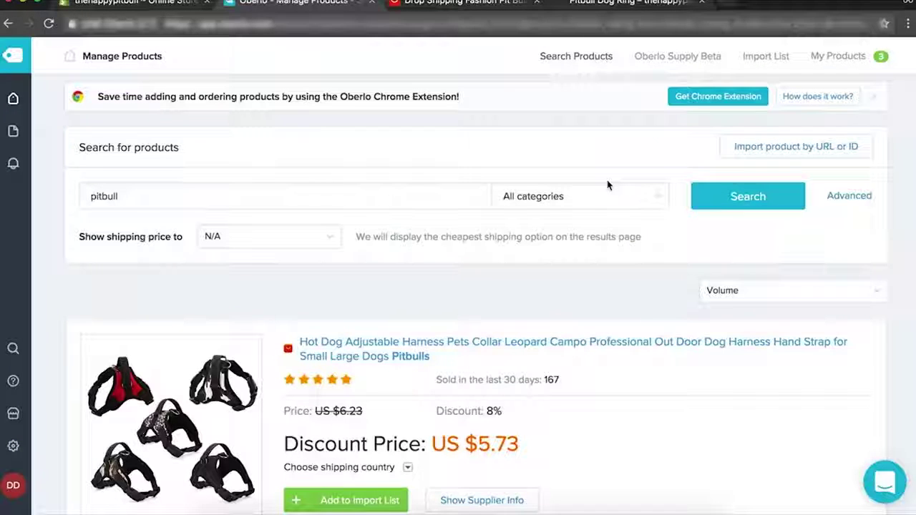
scroll(376, 268, "down", 12)
scroll(378, 270, "down", 15)
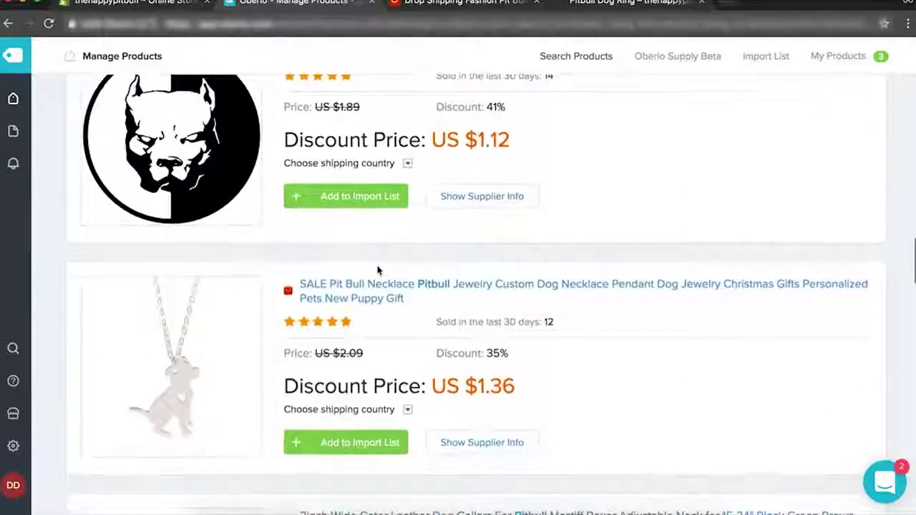
scroll(378, 269, "up", 2)
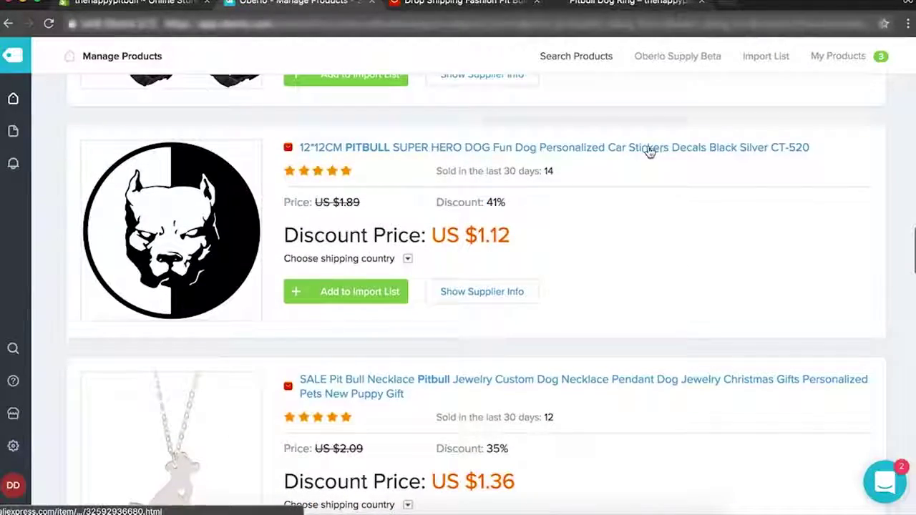
left_click(298, 292)
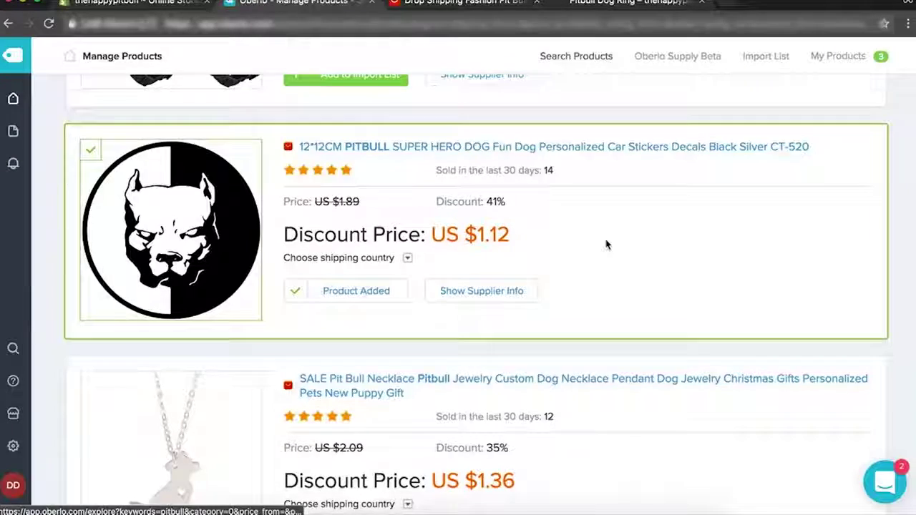
scroll(606, 245, "up", 15)
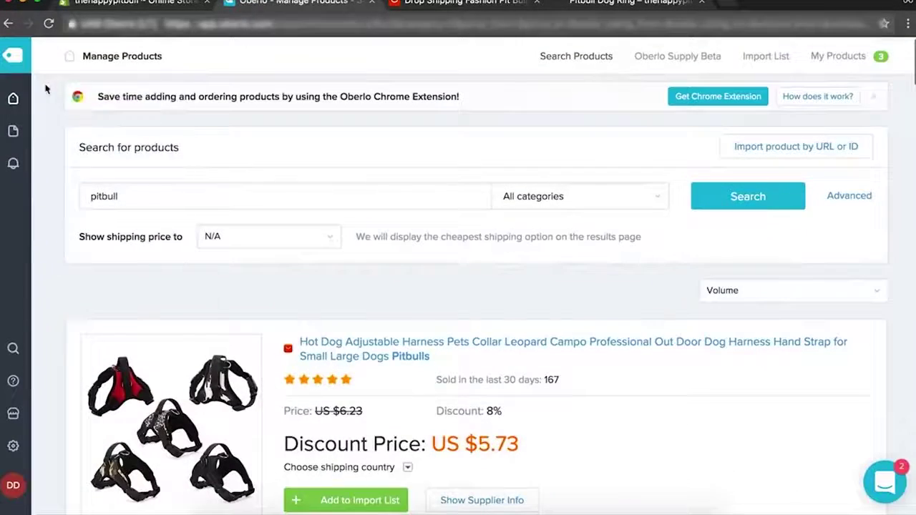
In the Import List, check the sticker's collection options (only Home page), then return to Shopify.
mouse_move(13, 100)
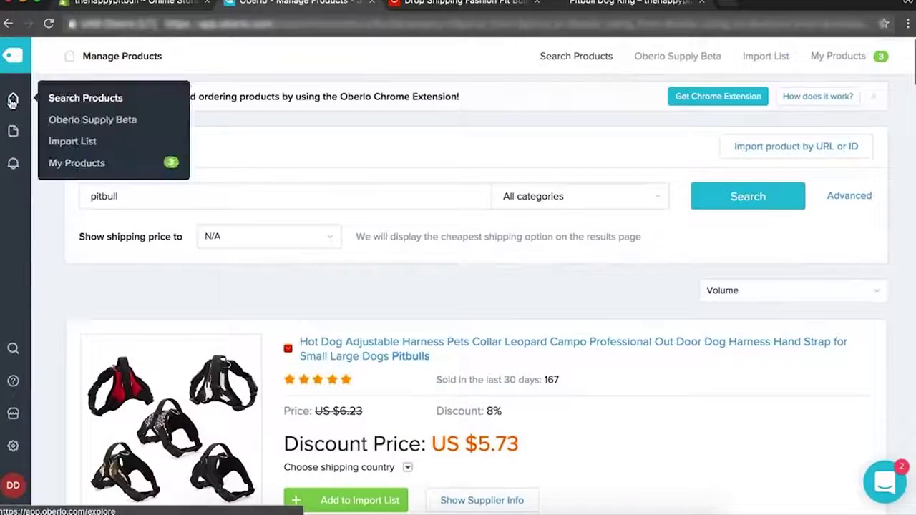
left_click(52, 141)
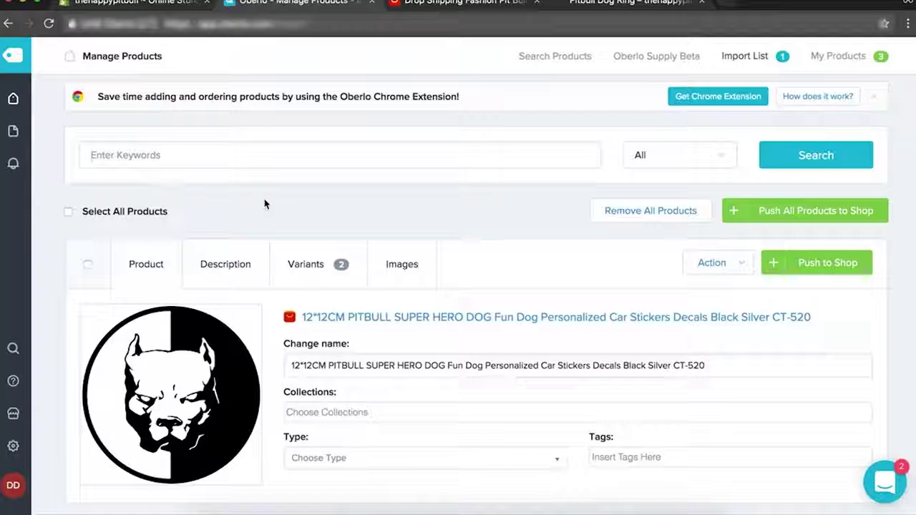
scroll(264, 205, "down", 1)
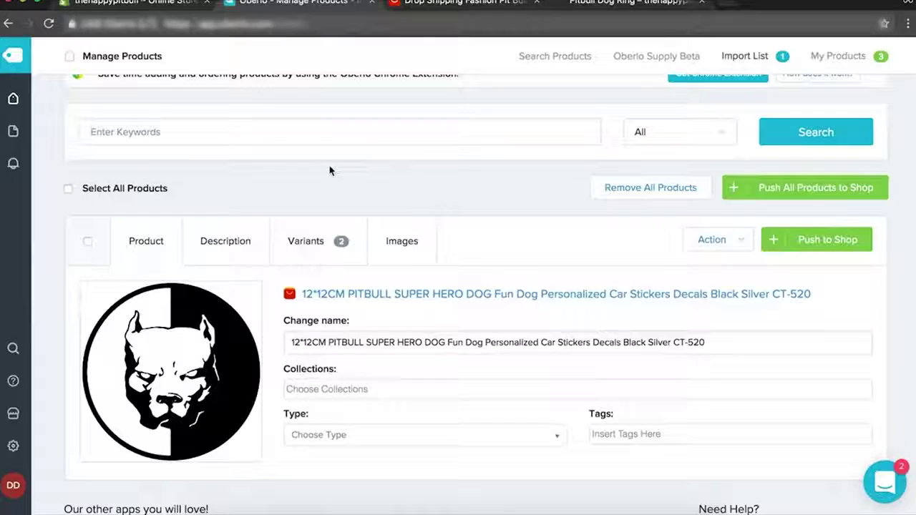
scroll(332, 170, "down", 3)
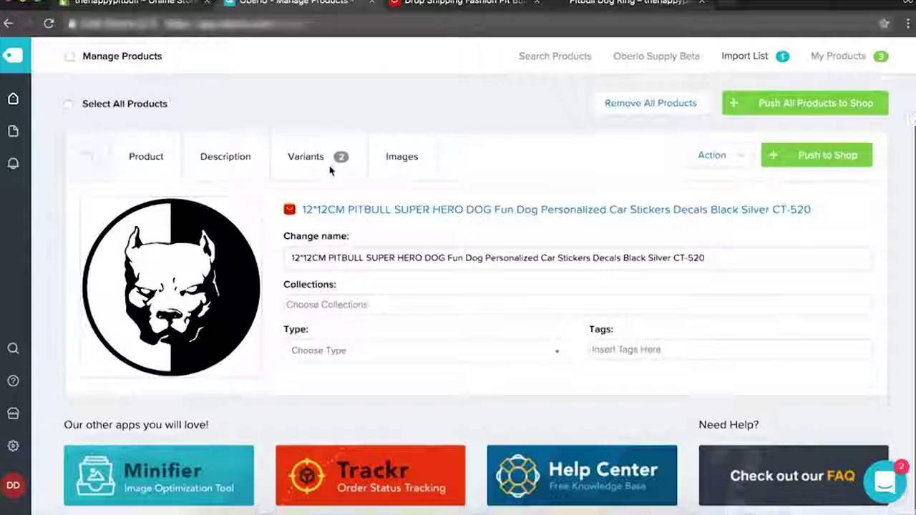
left_click(406, 297)
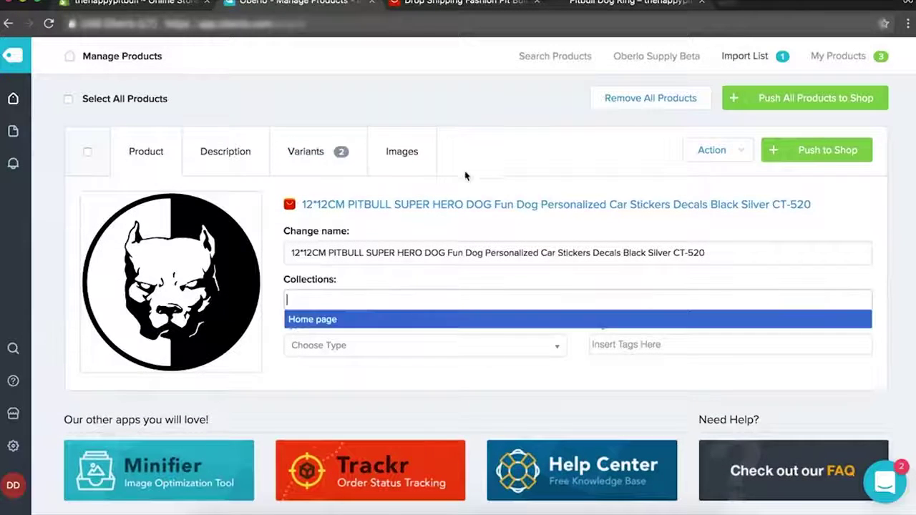
left_click(510, 111)
left_click(151, 4)
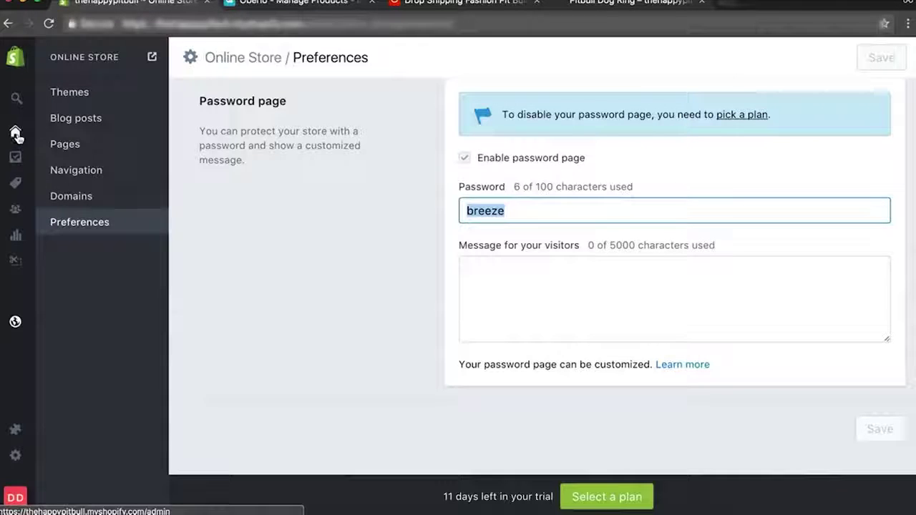
Start a new collection from Products > Collections and title it Pitbull Mothers.
mouse_move(18, 136)
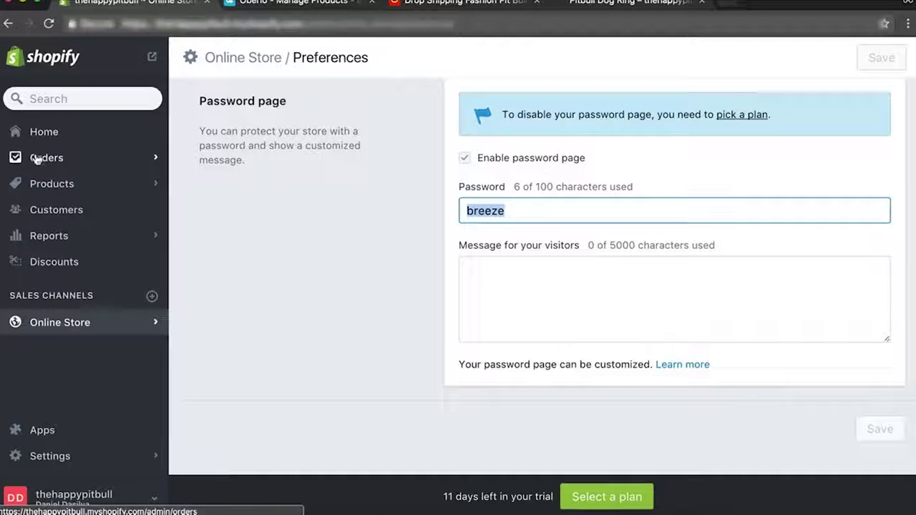
left_click(40, 139)
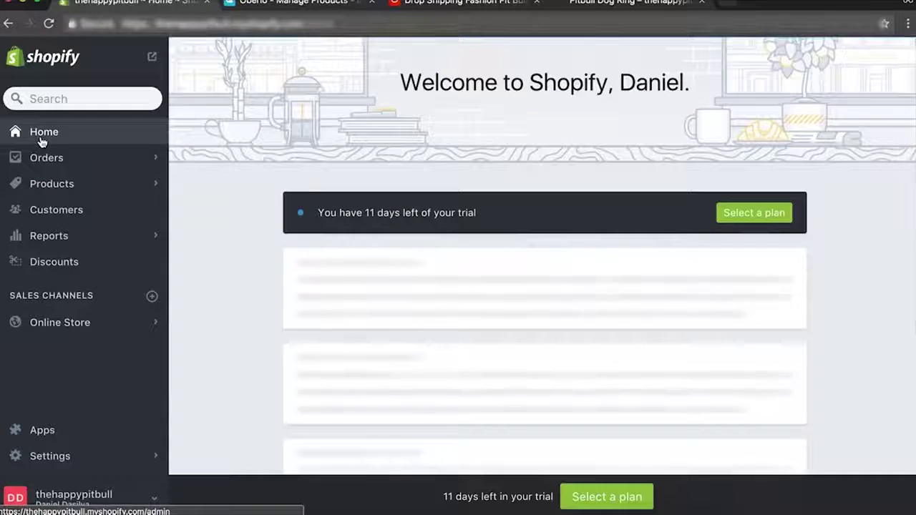
left_click(43, 430)
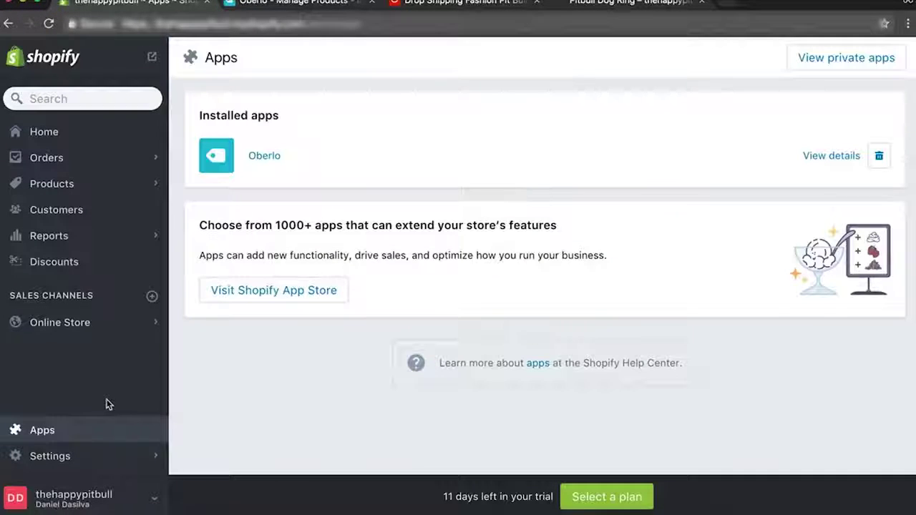
left_click(76, 187)
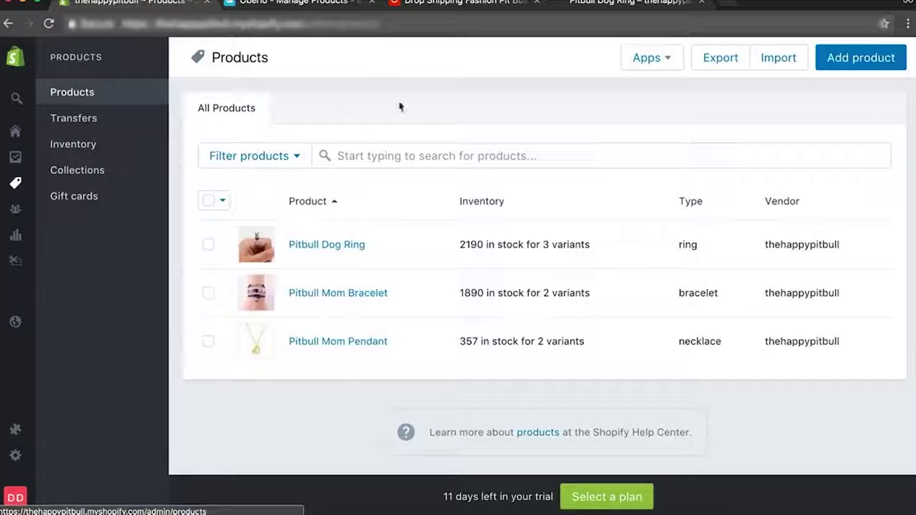
left_click(139, 175)
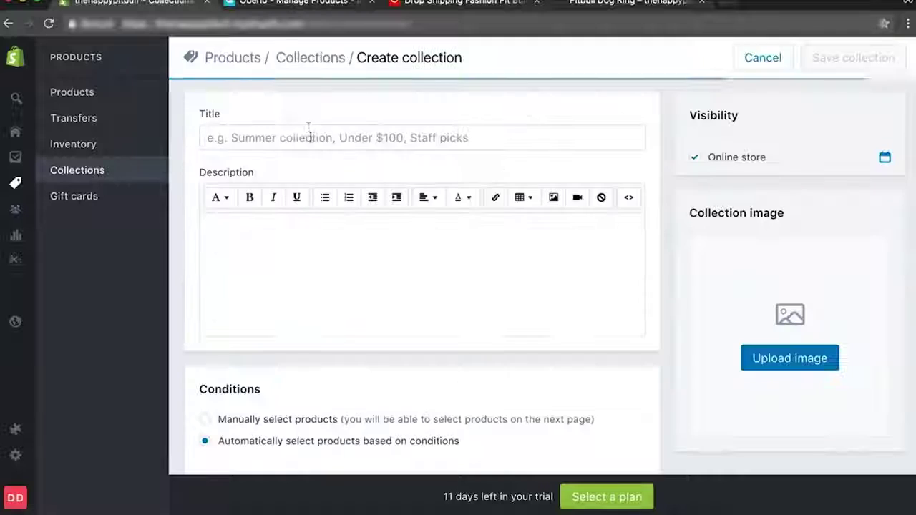
left_click(303, 144)
type("Pit")
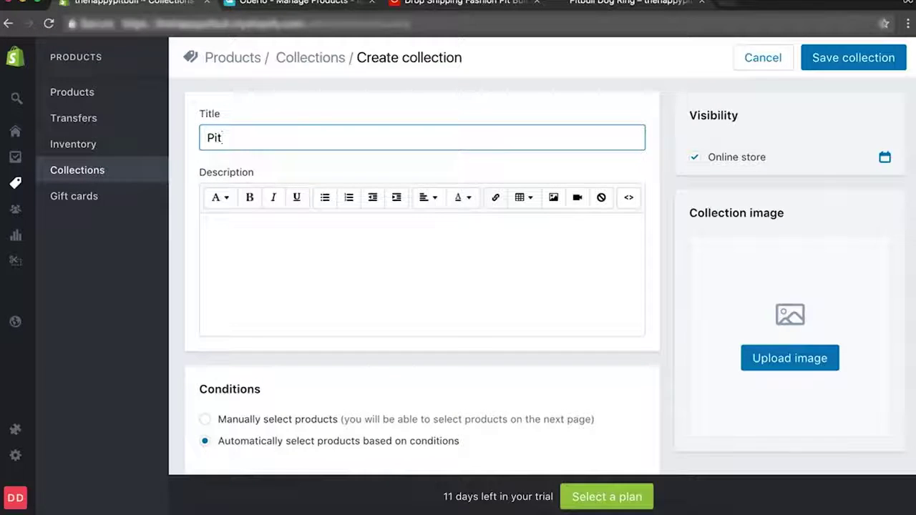
left_click(666, 205)
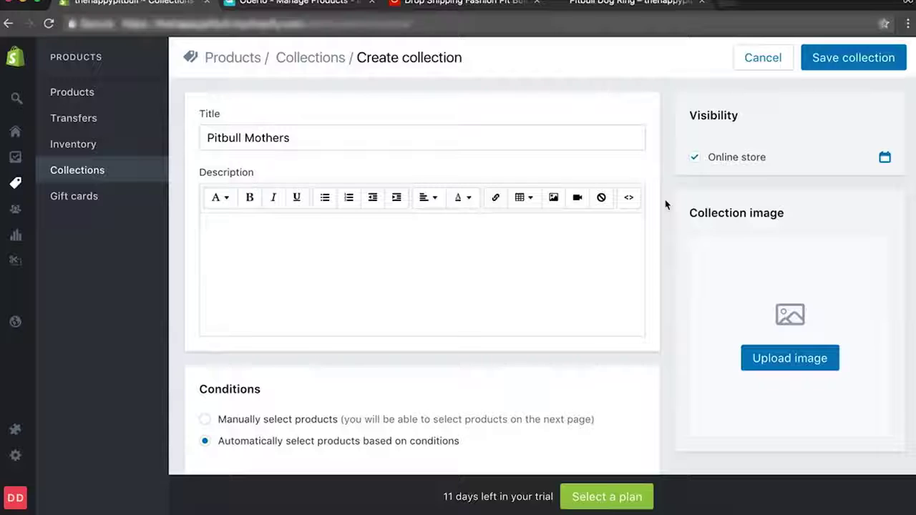
Describe the collection as 'All Pitbull Mother Merchandise', confirming the spelling of Merchandise.
scroll(665, 202, "down", 2)
scroll(303, 132, "up", 2)
double_click(303, 133)
left_click(268, 250)
type("a")
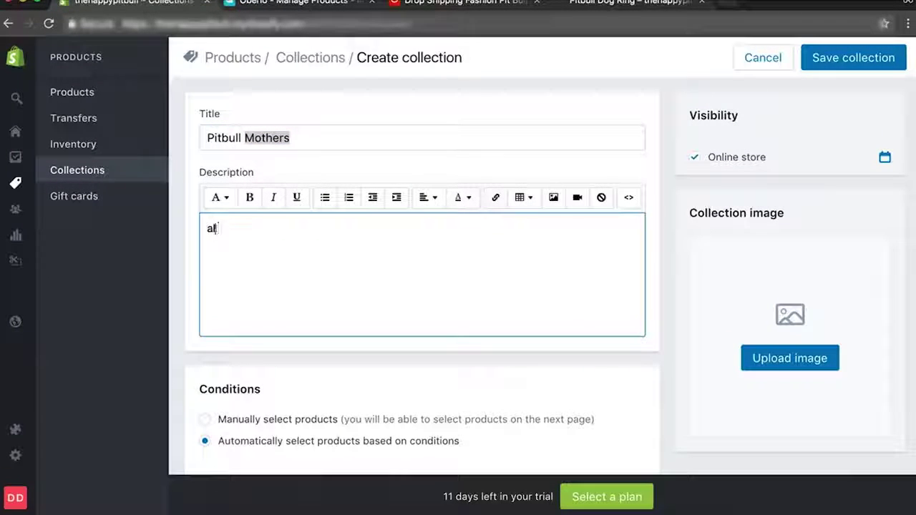
type("ll Pitbull Mother Merchn")
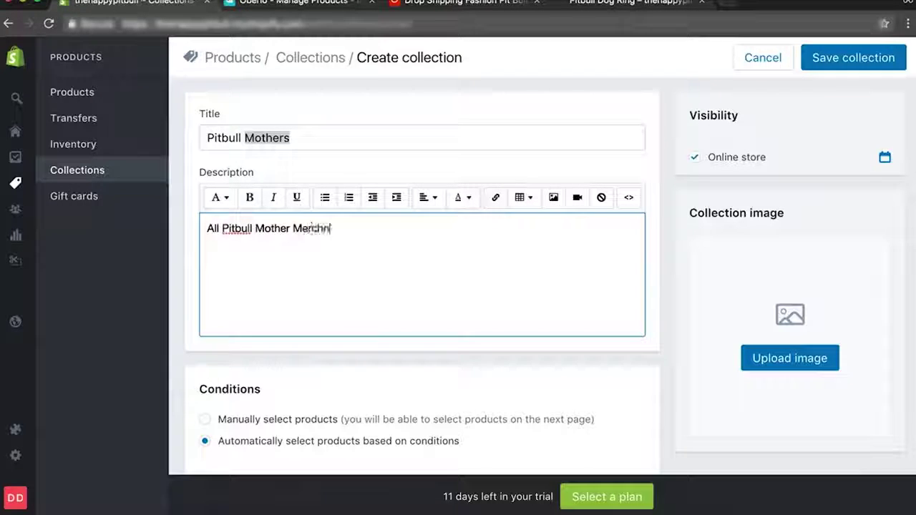
key("BackSpace")
type("andise")
double_click(330, 232)
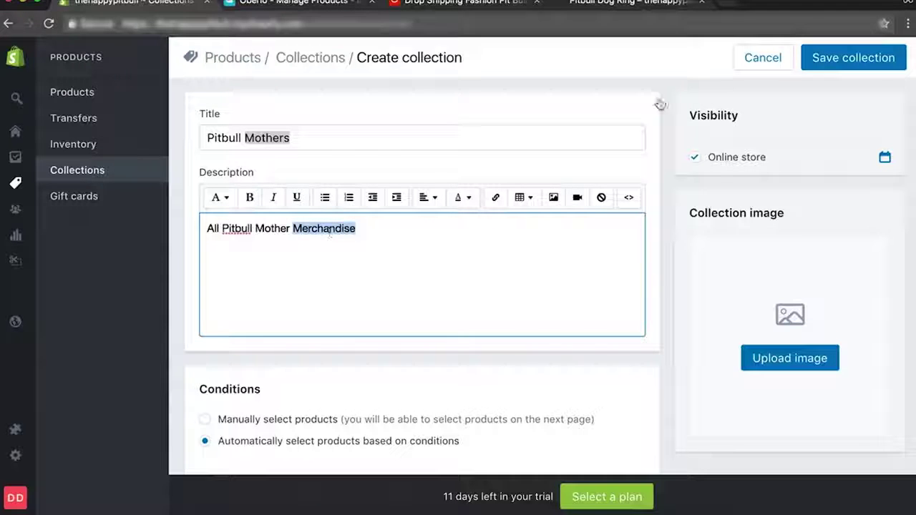
left_click(733, 8)
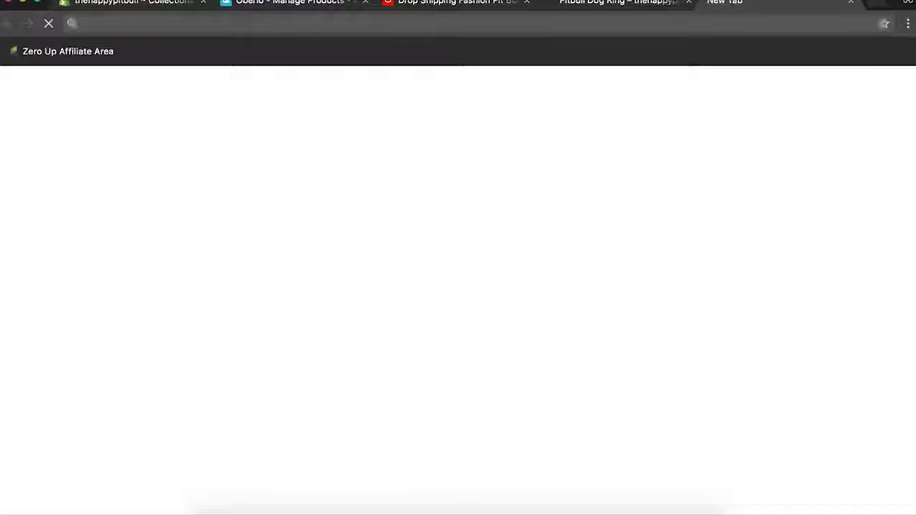
type("Merchandise")
key("Return")
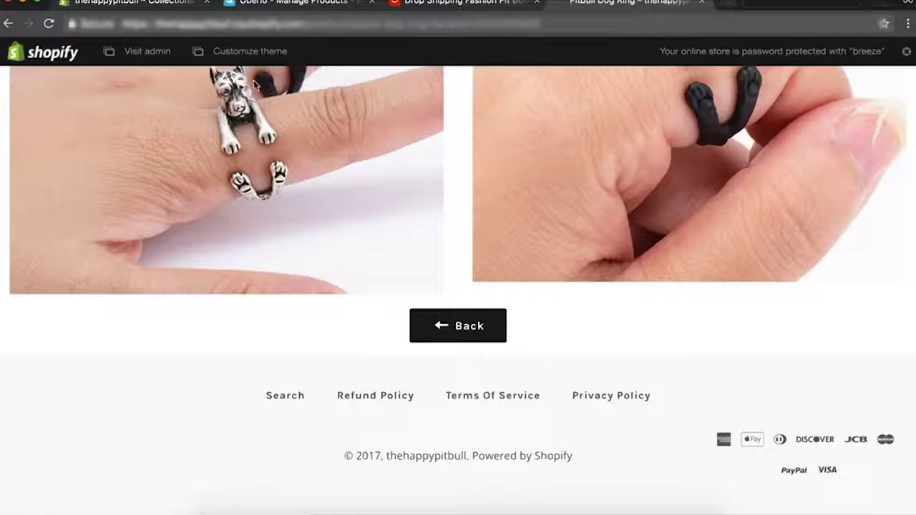
key("super+w")
left_click(150, 4)
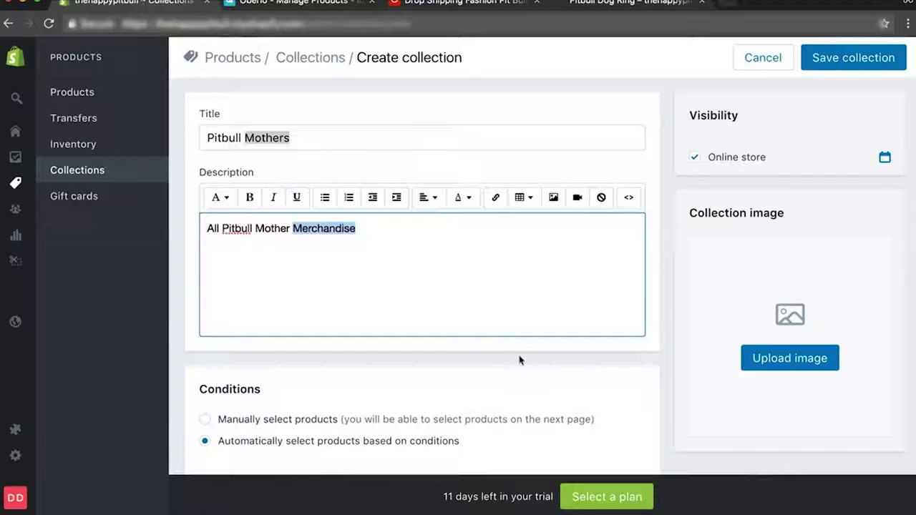
Set the collection's conditions to manually selected products and save it.
scroll(520, 360, "down", 4)
left_click(205, 283)
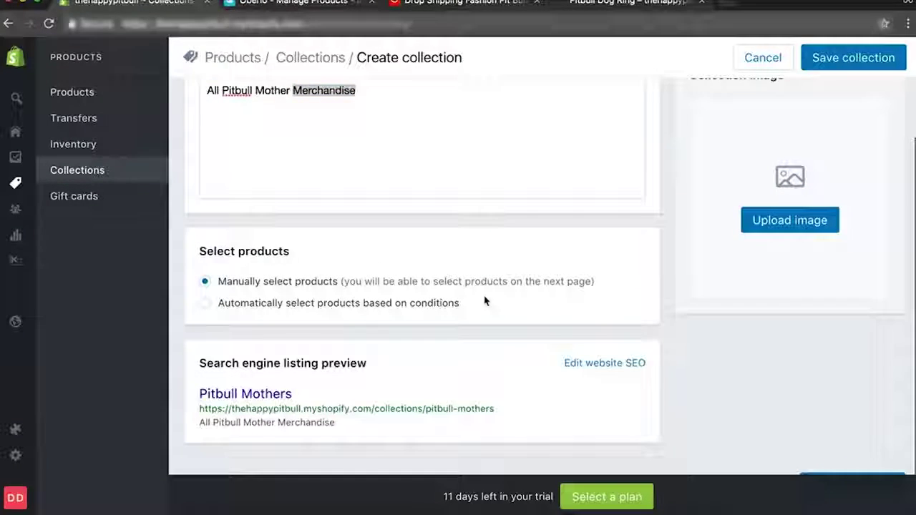
scroll(783, 233, "up", 3)
left_click(853, 57)
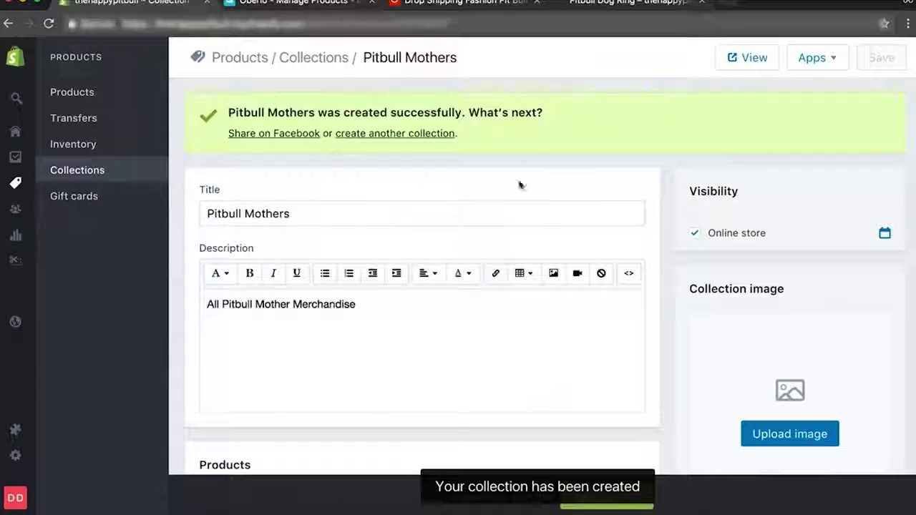
Relaunch Oberlo from Shopify Apps and open the Import List so Pitbull Mothers is available.
left_click(286, 3)
left_click(432, 305)
left_click(484, 125)
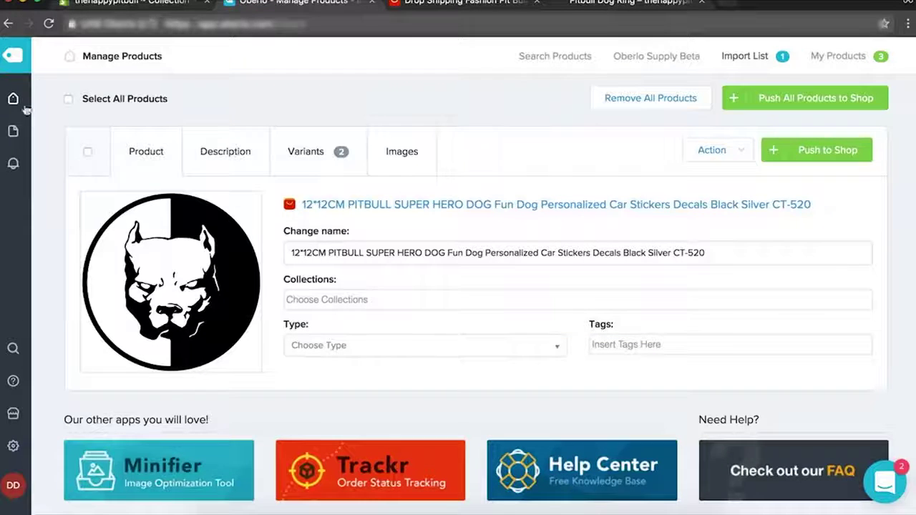
left_click(860, 63)
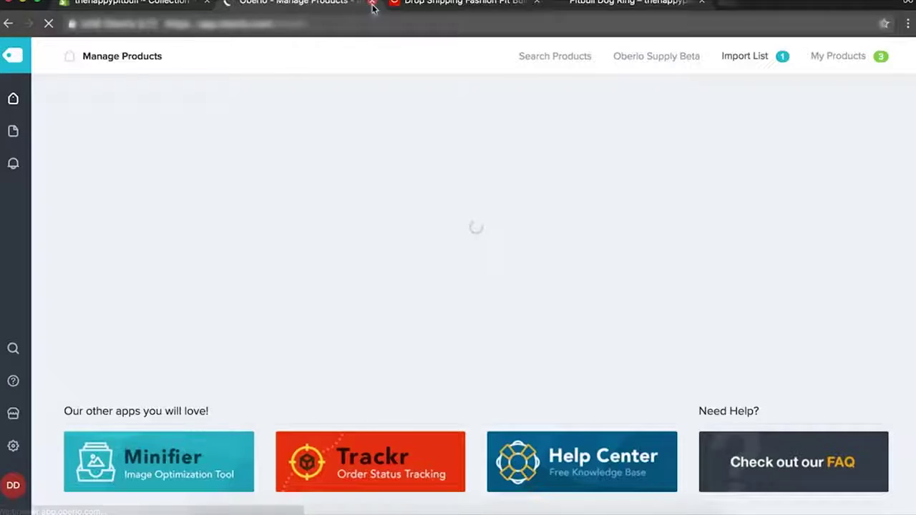
left_click(372, 3)
left_click(129, 3)
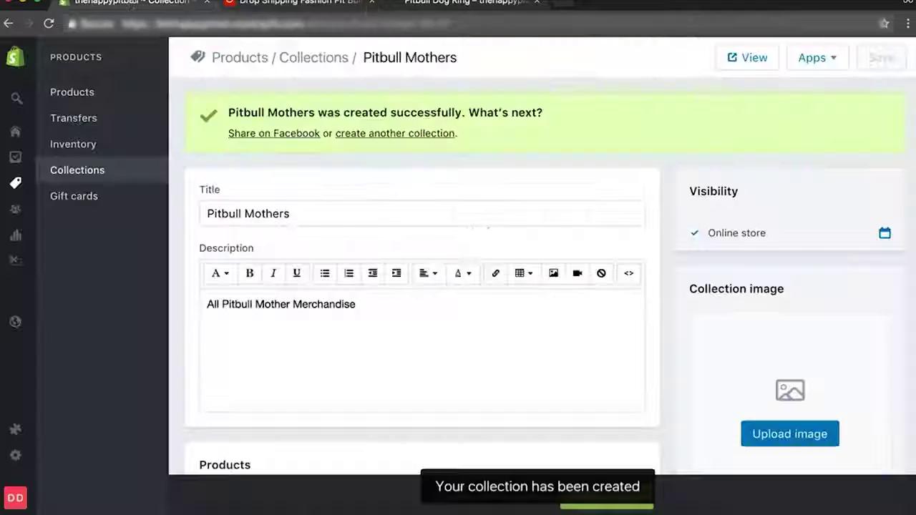
left_click(16, 433)
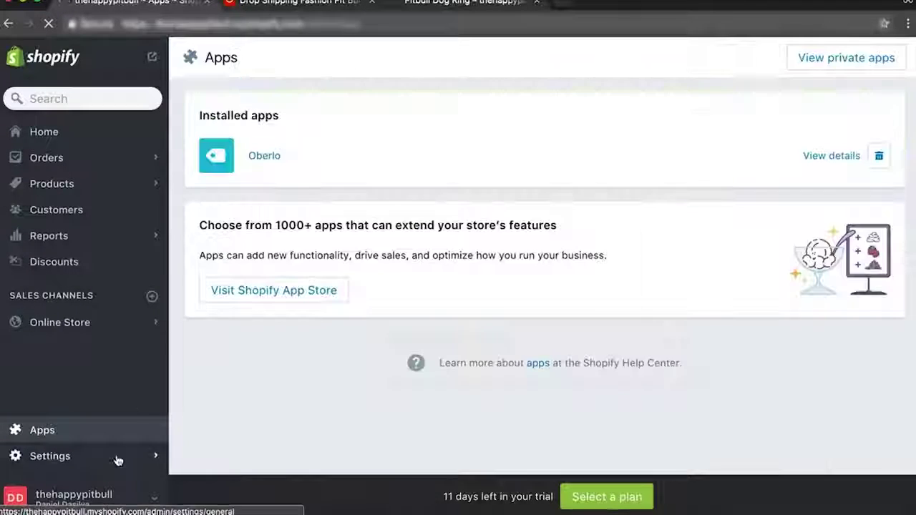
left_click(278, 159)
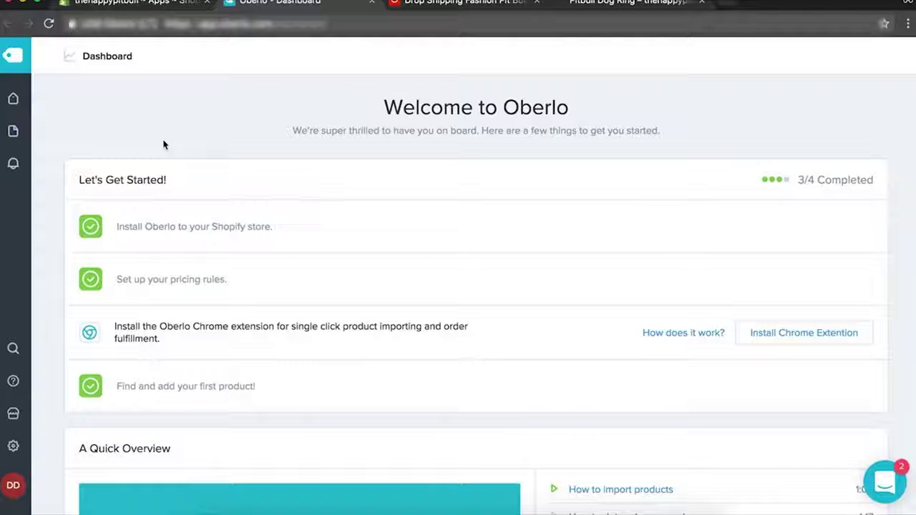
mouse_move(13, 98)
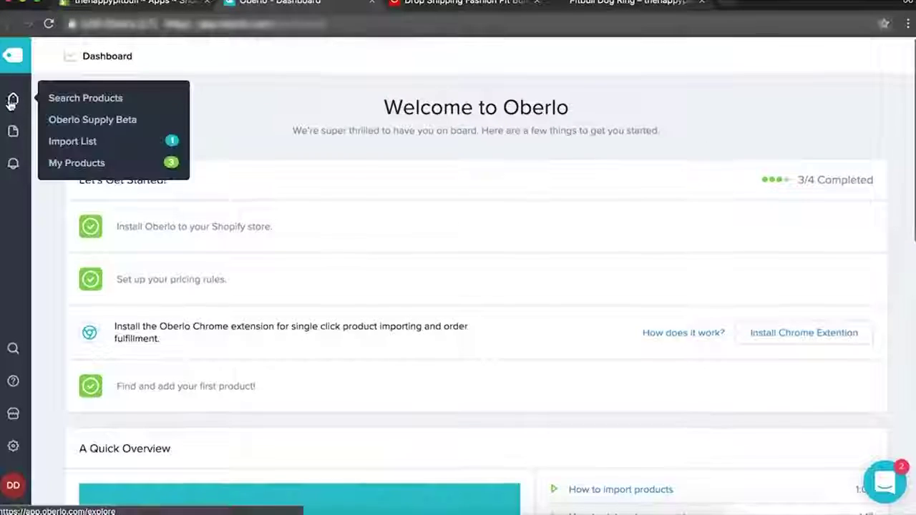
left_click(89, 149)
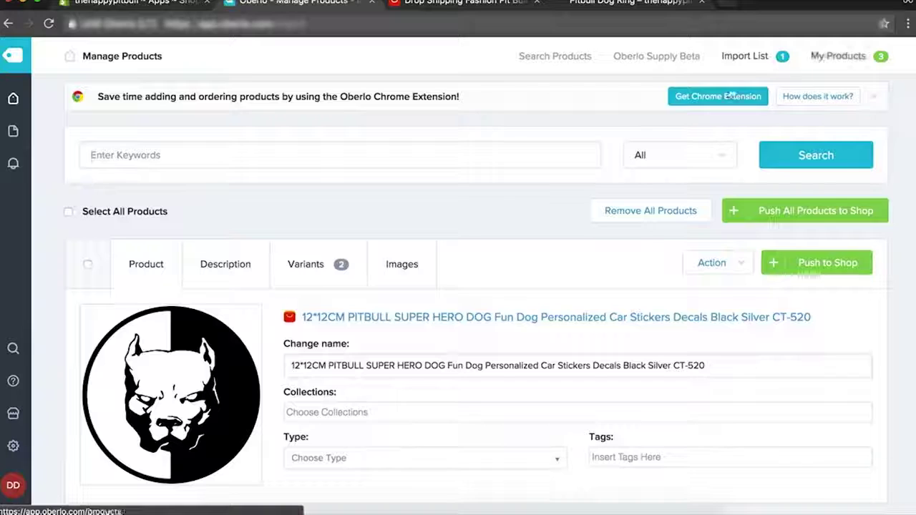
Assign the sticker to the Pitbull Mothers collection with product type sticker.
left_click(319, 414)
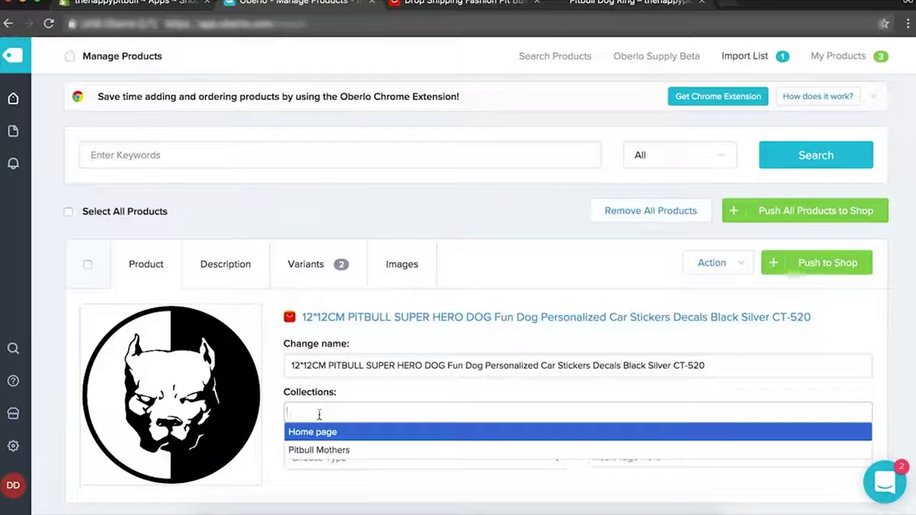
left_click(309, 455)
scroll(357, 442, "down", 1)
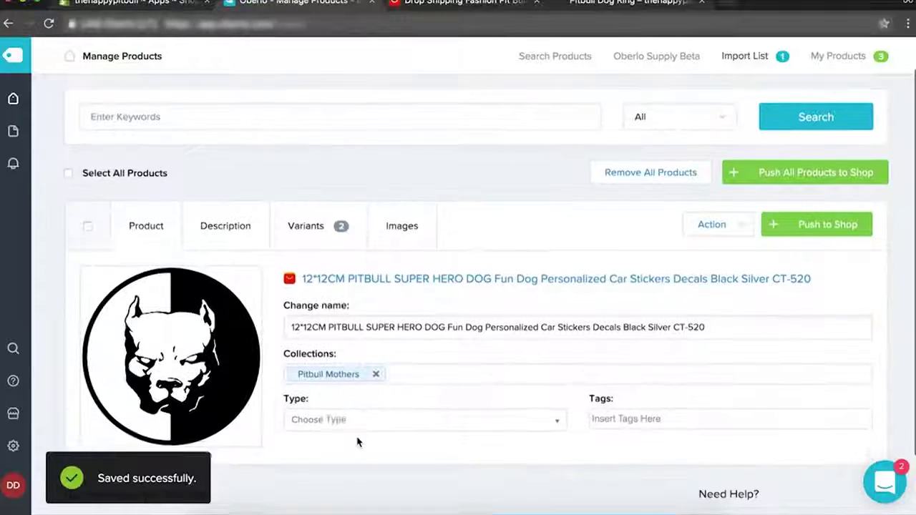
left_click(361, 420)
type("sticker")
key("Return")
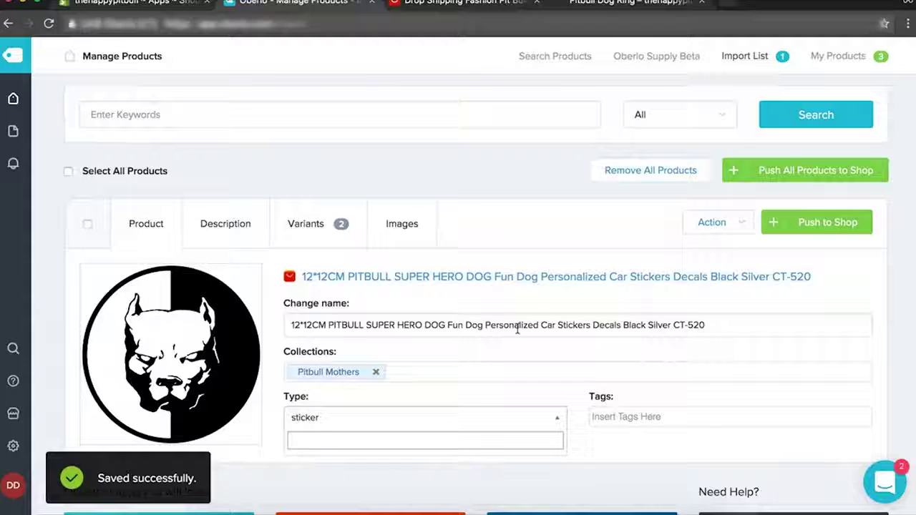
Rename the sticker 'Personalized Pitbull Car Sticker', tag it car sticker, and view its description.
left_click_drag(484, 325, 291, 325)
key("BackSpace")
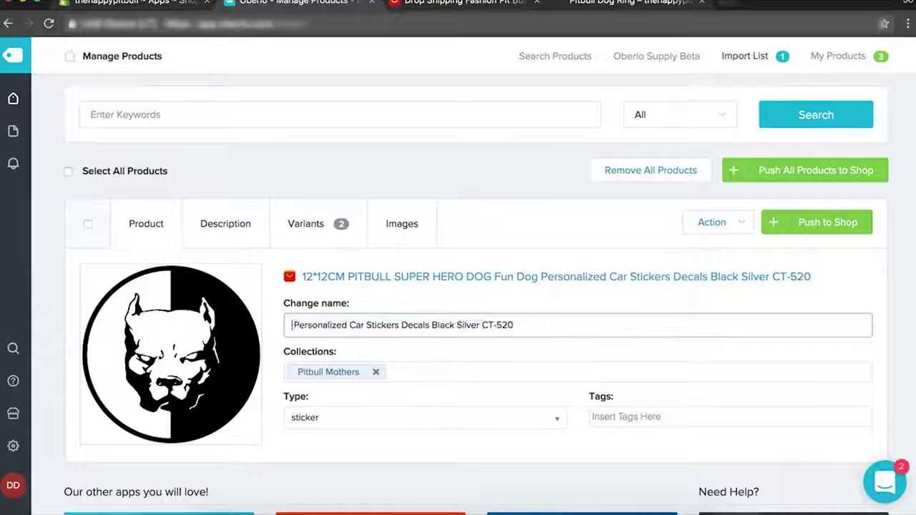
key("Delete")
left_click(348, 325)
type("Pitbull")
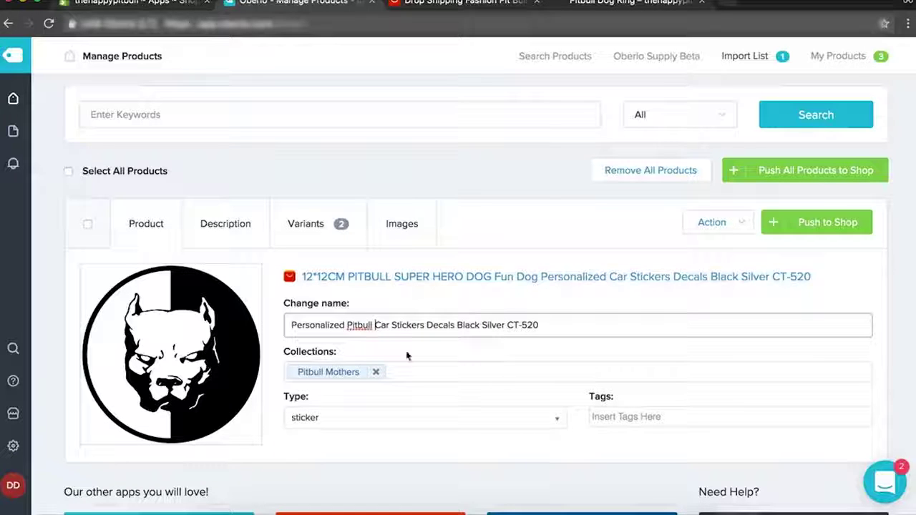
left_click_drag(421, 325, 710, 339)
key("BackSpace")
left_click(613, 344)
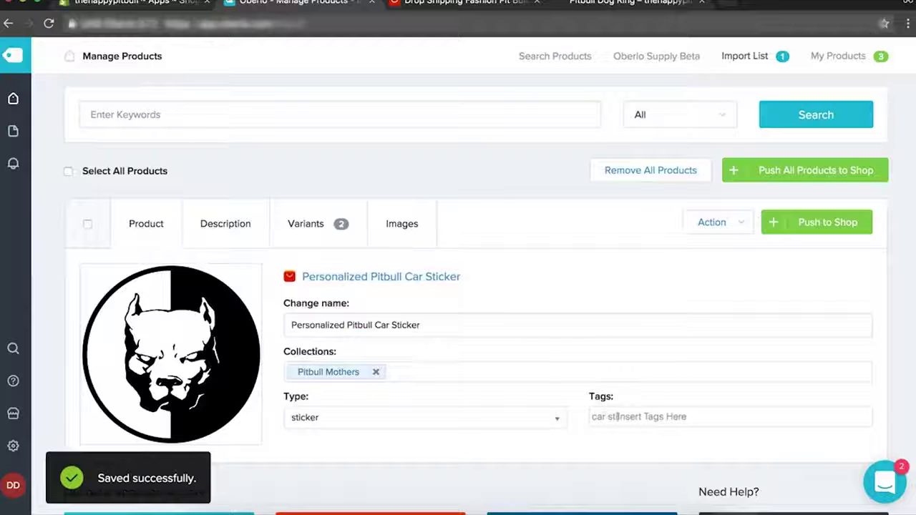
type("car sticker")
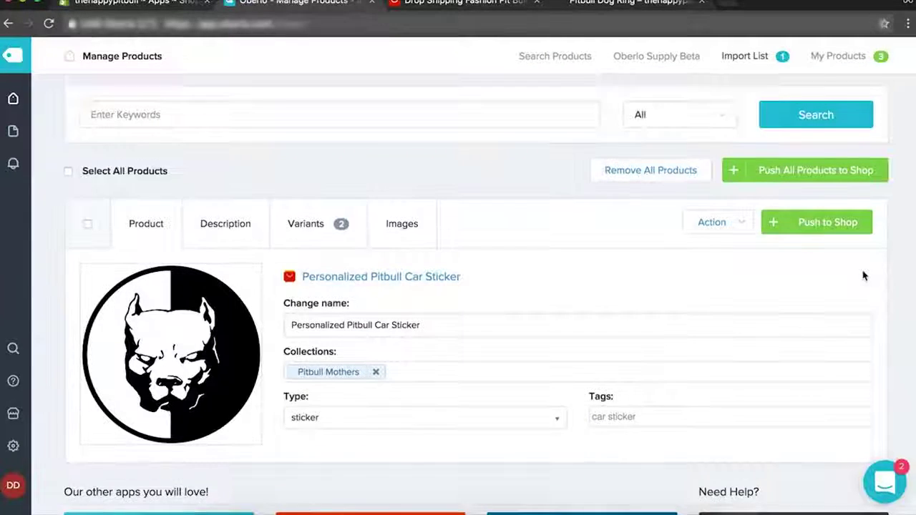
left_click(206, 213)
scroll(321, 368, "down", 5)
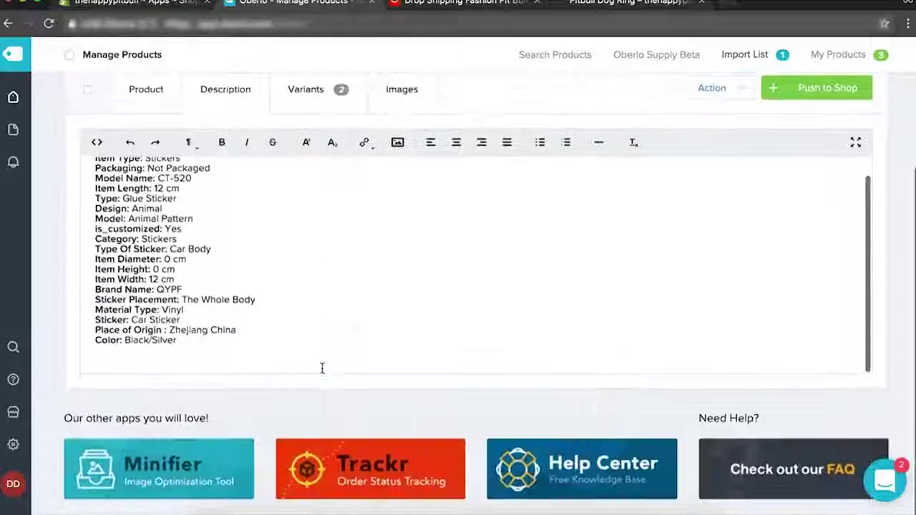
Price the Black and Silver sticker variants with a 6.00 compared-at price.
left_click(300, 91)
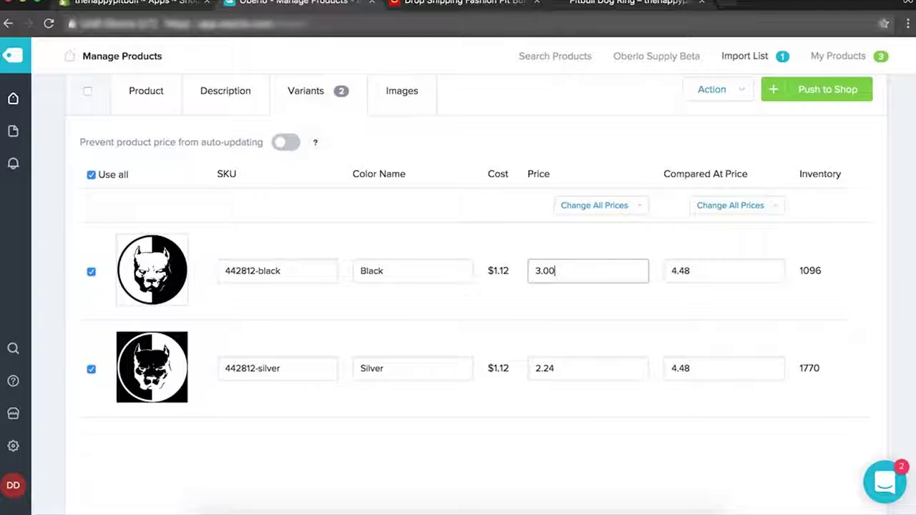
key("Tab")
type("6.")
double_click(532, 368)
type("4.00")
key("Tab")
type("6.")
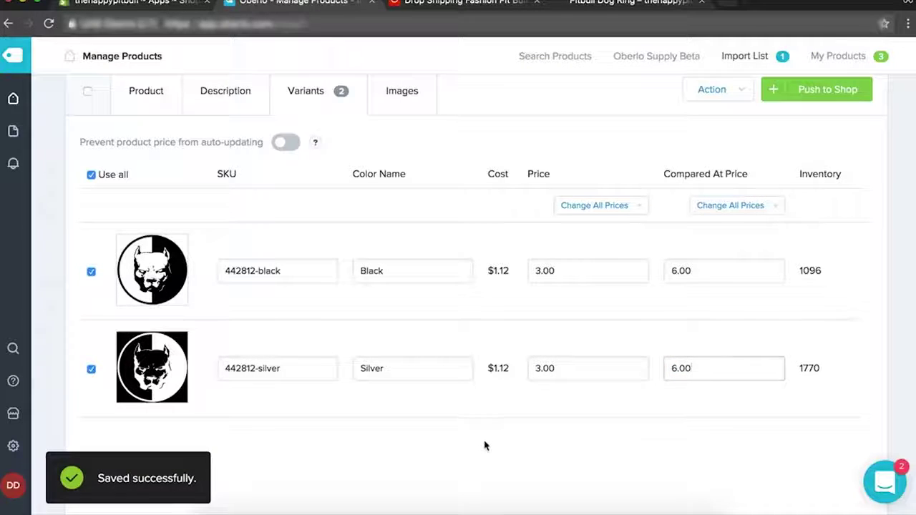
Add the two pitbull pictures and the sticker-on-car photo, then push the sticker to the shop.
scroll(488, 233, "up", 3)
scroll(599, 355, "down", 2)
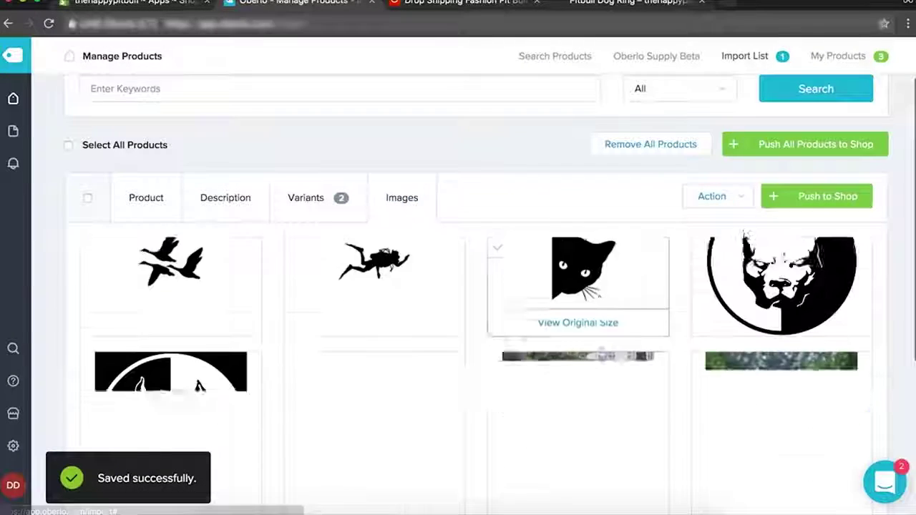
scroll(698, 318, "up", 2)
left_click(702, 283)
scroll(474, 375, "down", 2)
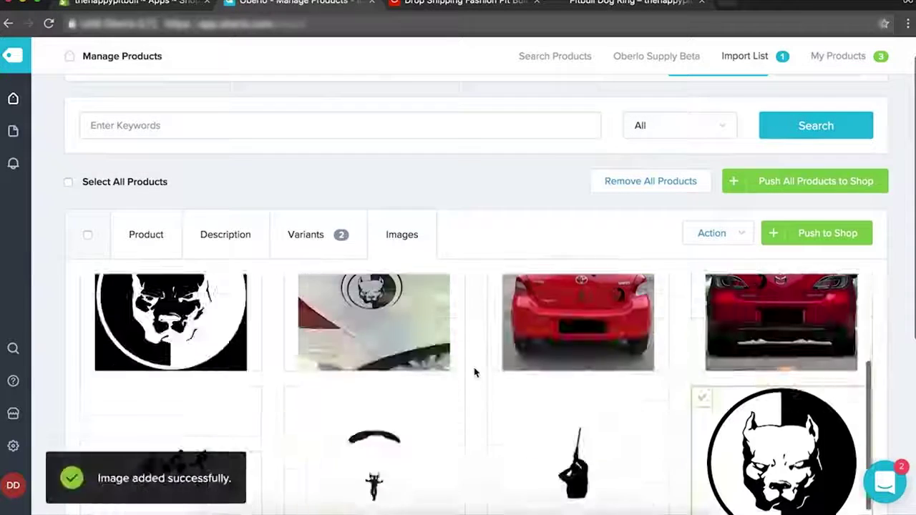
mouse_move(100, 306)
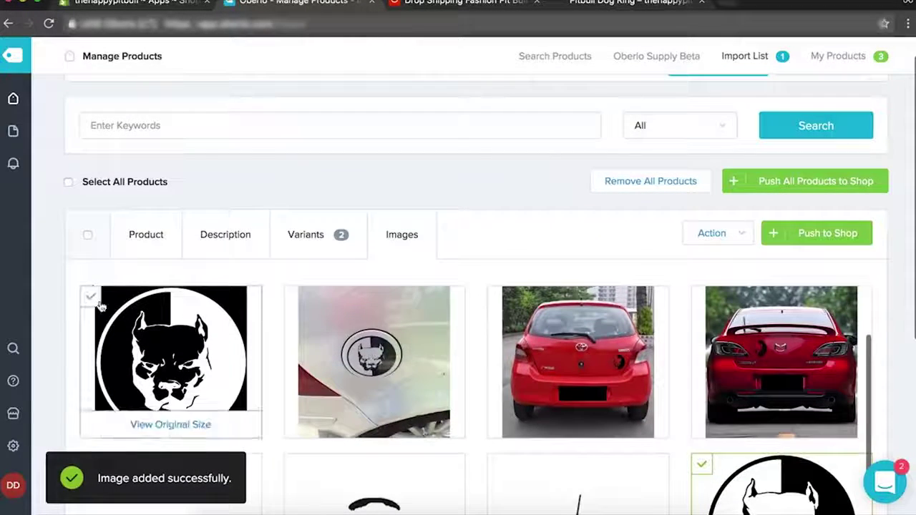
left_click(188, 305)
left_click(295, 299)
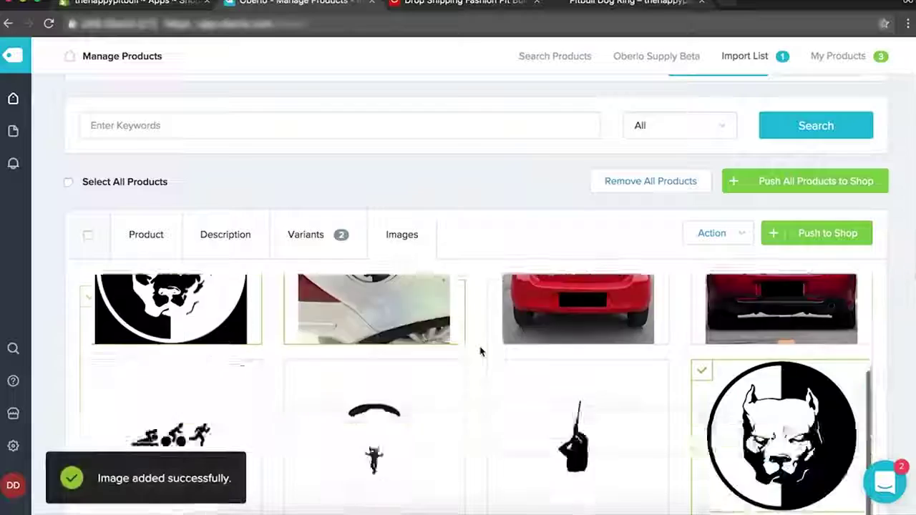
left_click(702, 285)
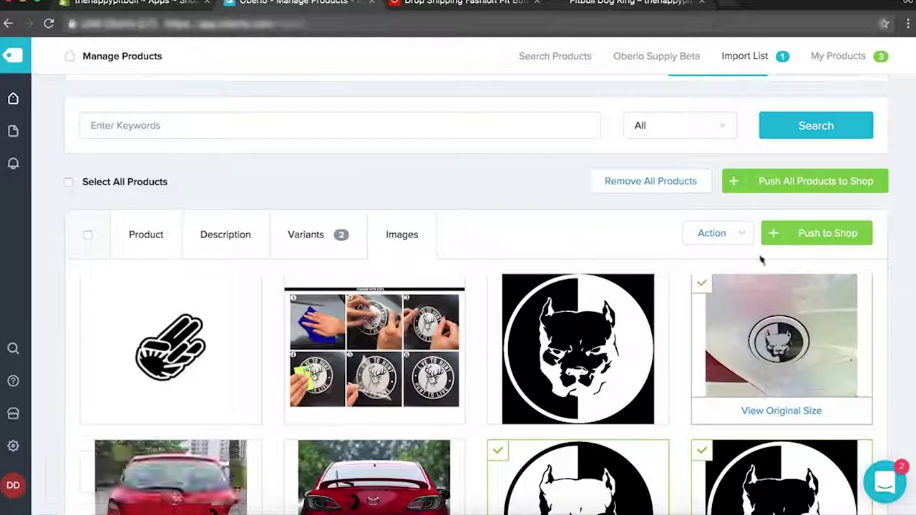
left_click(778, 235)
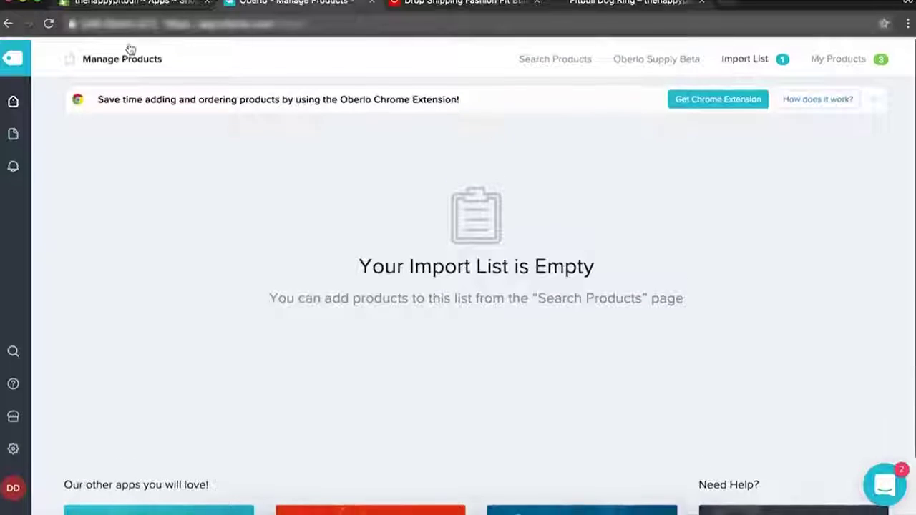
Open My Products and check the Pitbull Mom Pendant's supplier page and action options.
mouse_move(13, 98)
left_click(66, 164)
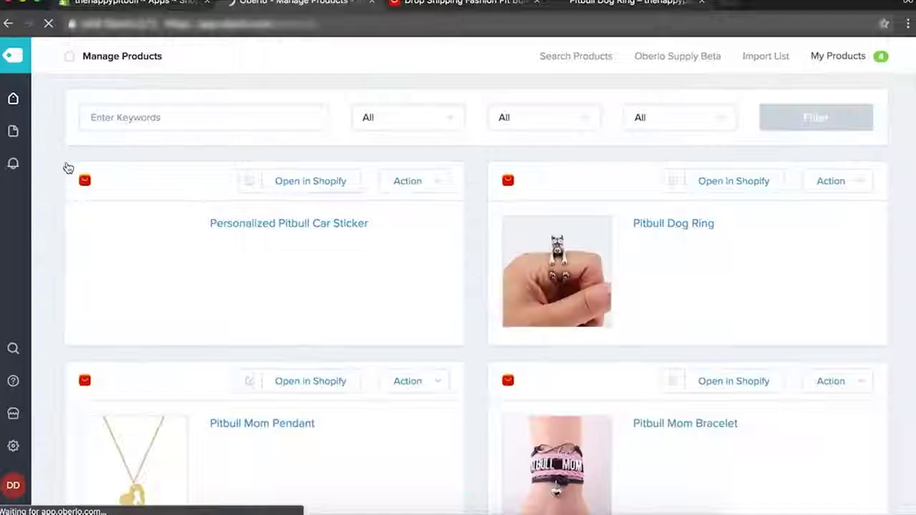
scroll(669, 290, "down", 3)
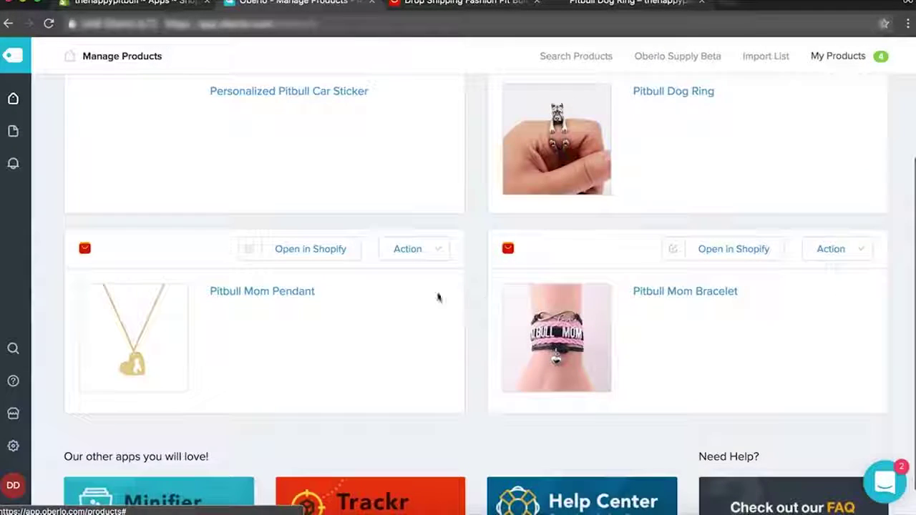
left_click(278, 300)
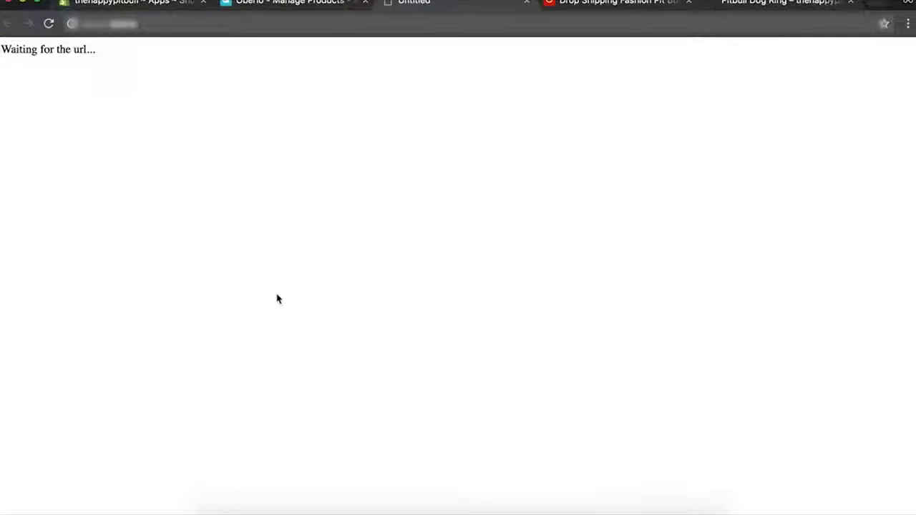
scroll(278, 299, "down", 1)
scroll(278, 299, "down", 3)
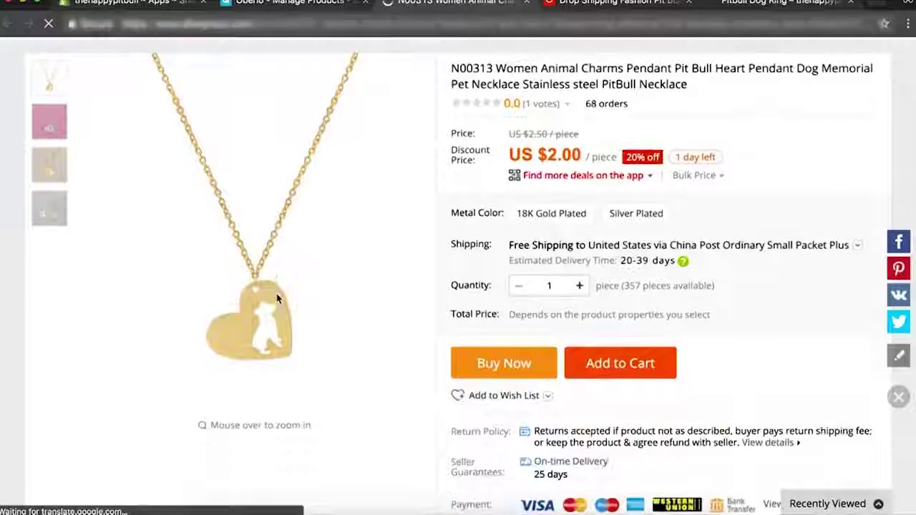
key("super+w")
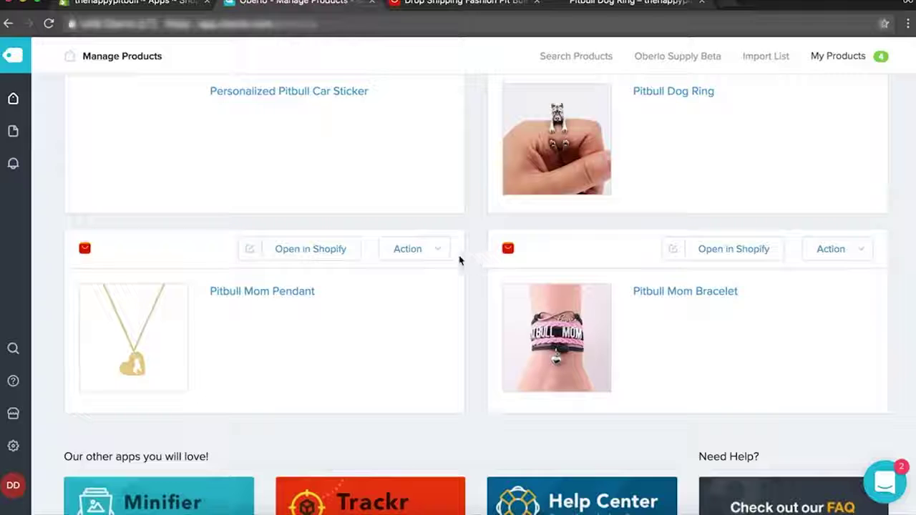
left_click(438, 250)
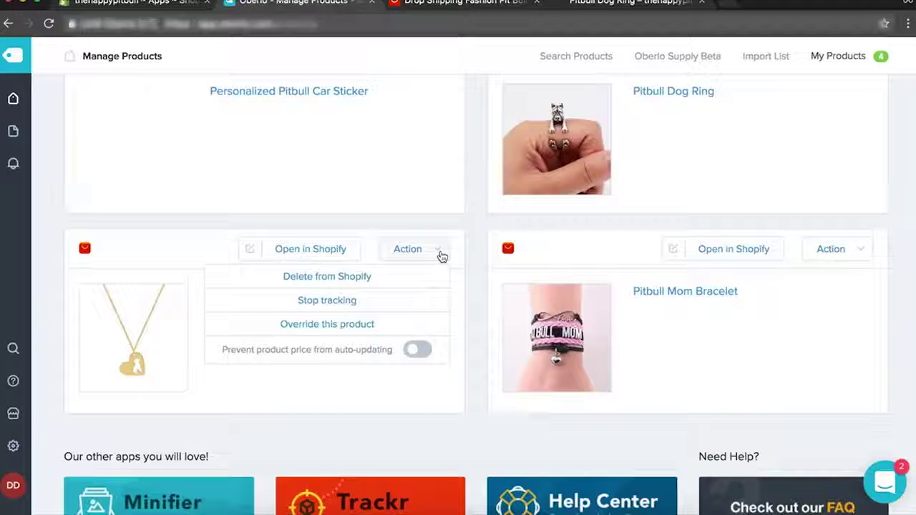
scroll(464, 306, "down", 1)
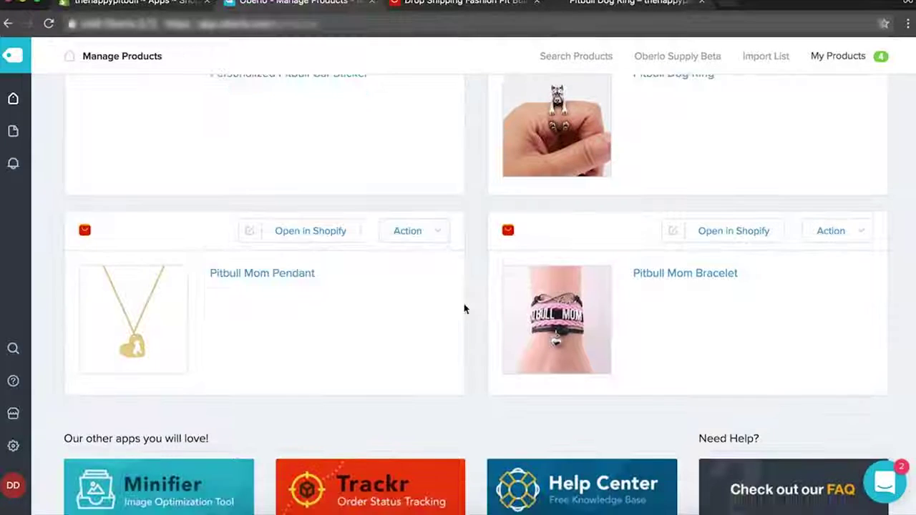
Move the Pitbull Mom Pendant from the Home page collection into Pitbull Mothers and save it.
left_click(248, 236)
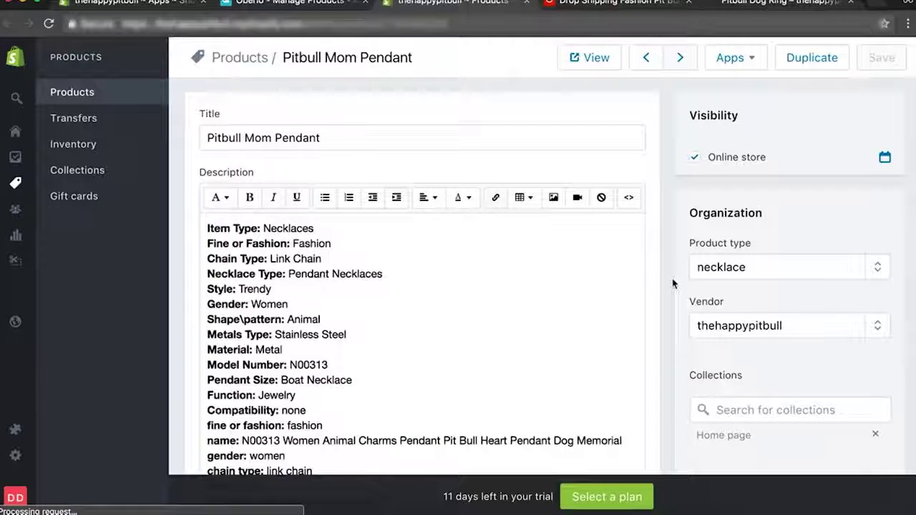
scroll(657, 311, "down", 1)
scroll(657, 311, "down", 3)
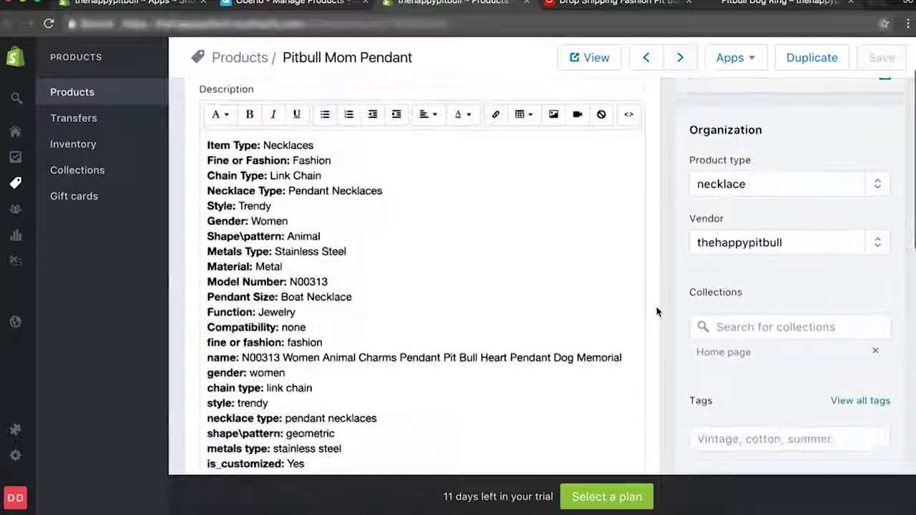
left_click(871, 305)
left_click(792, 289)
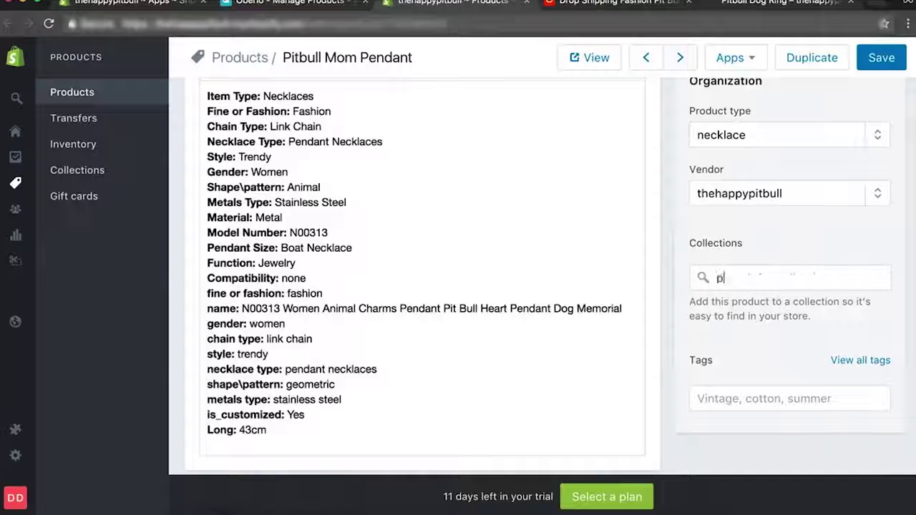
left_click(759, 344)
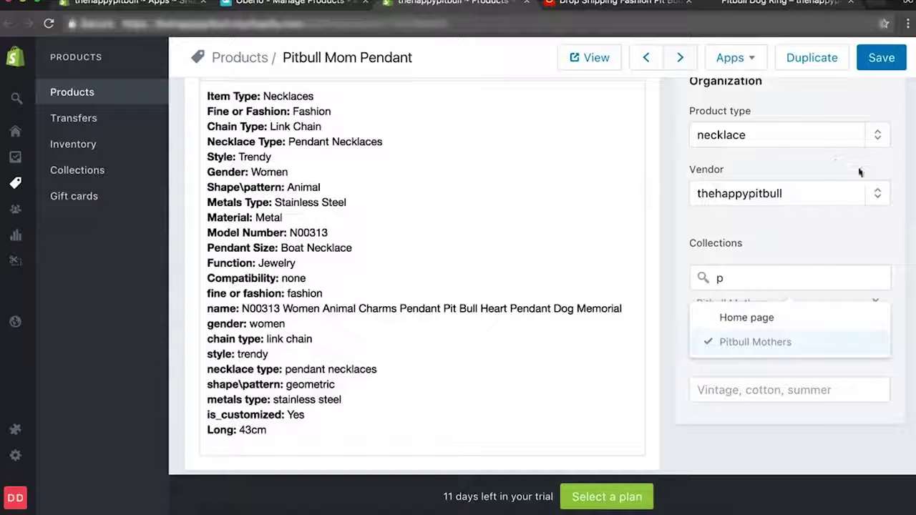
left_click(879, 57)
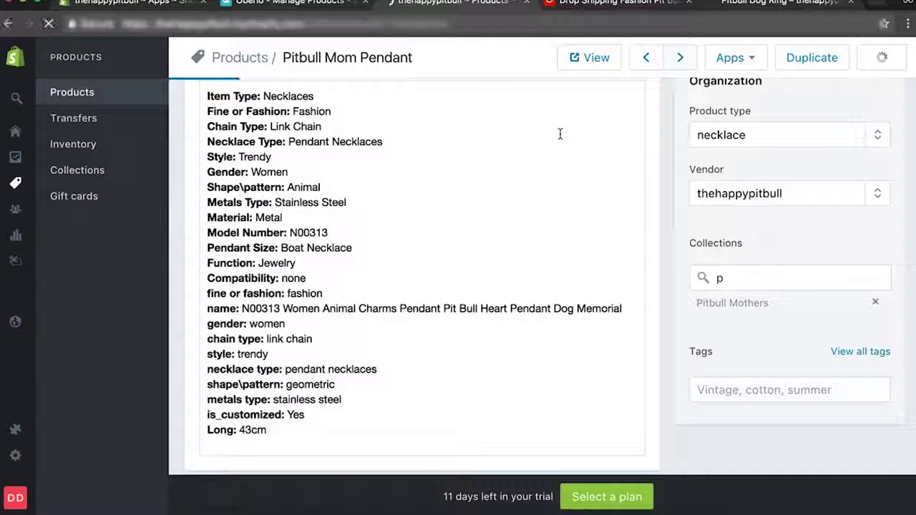
left_click(95, 3)
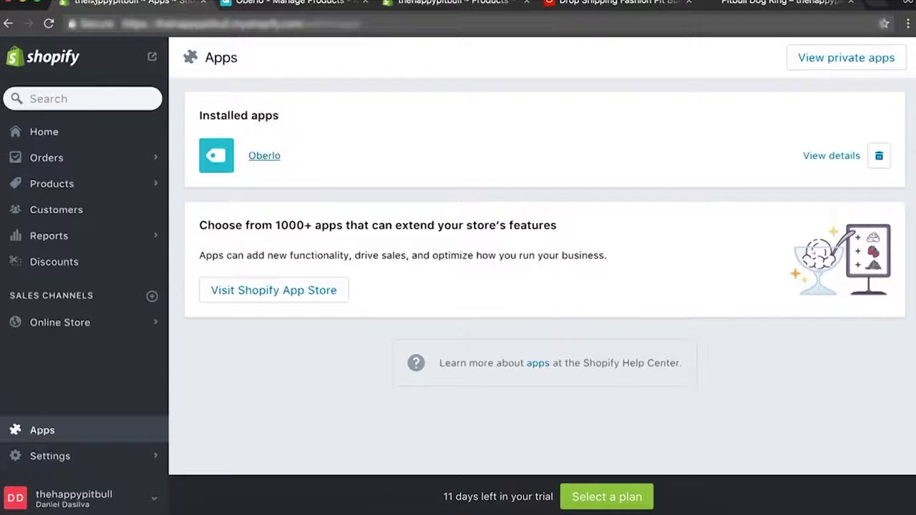
In the Boundless theme editor, set the Featured collection section to Pitbull Mothers and save.
left_click(58, 324)
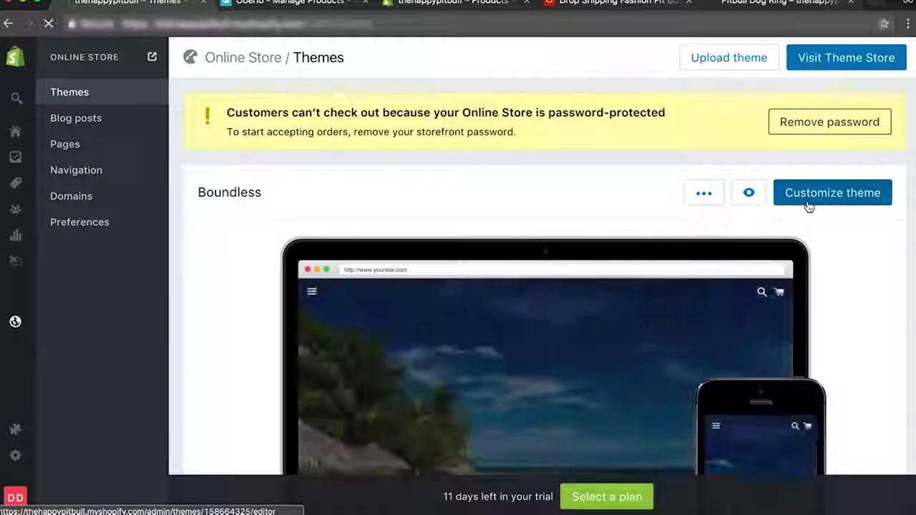
left_click(809, 206)
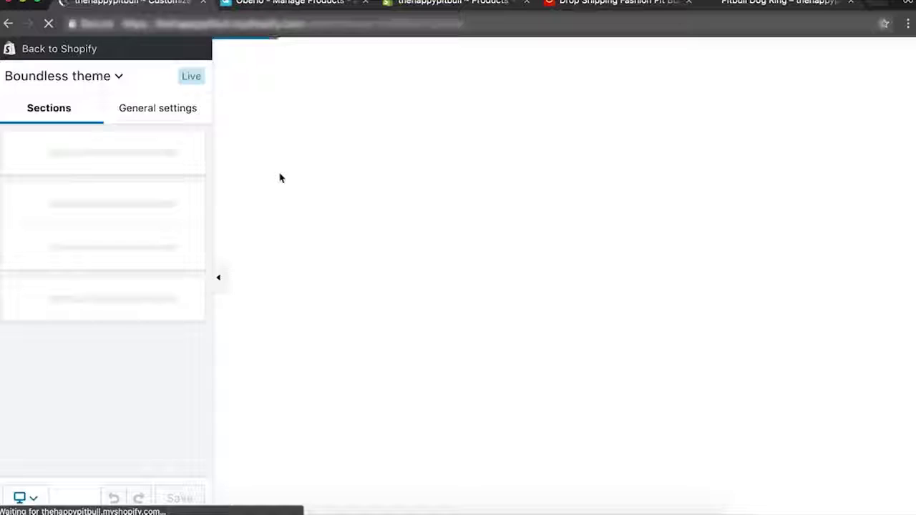
scroll(491, 247, "down", 5)
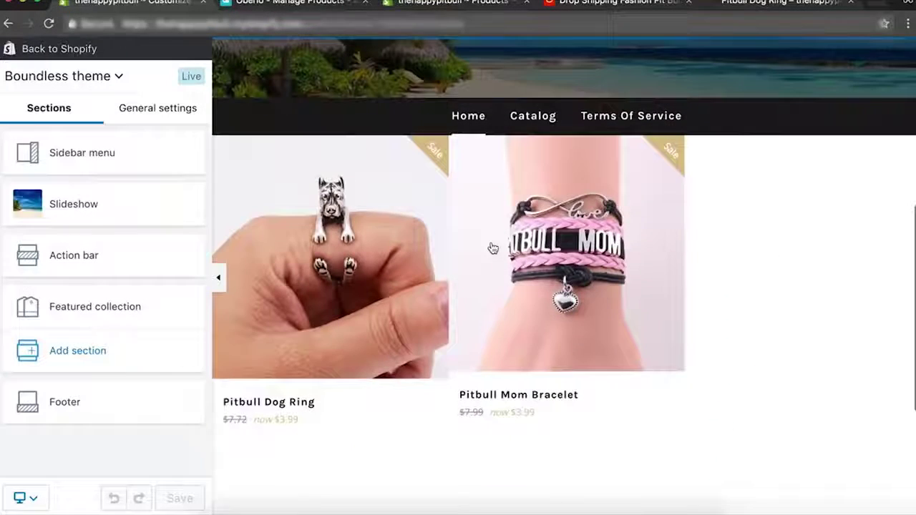
scroll(665, 325, "down", 4)
scroll(665, 325, "up", 4)
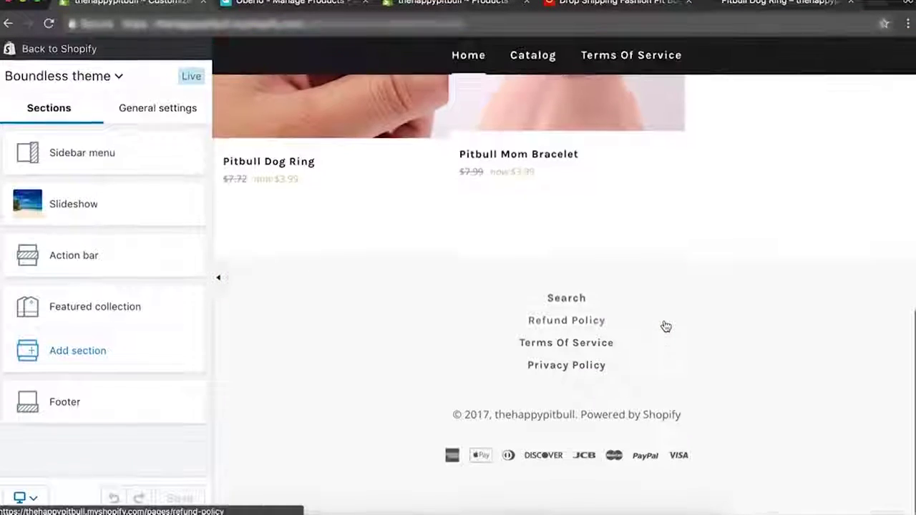
scroll(665, 325, "up", 2)
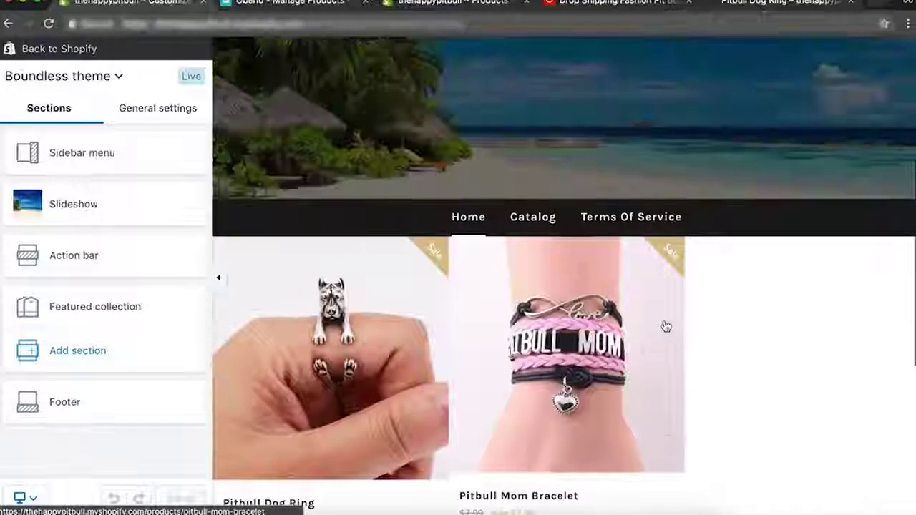
left_click(88, 324)
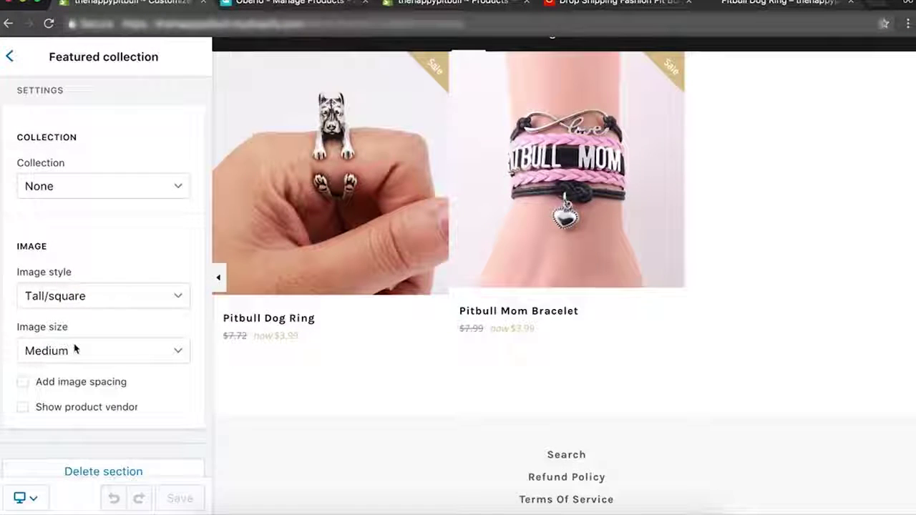
left_click(100, 185)
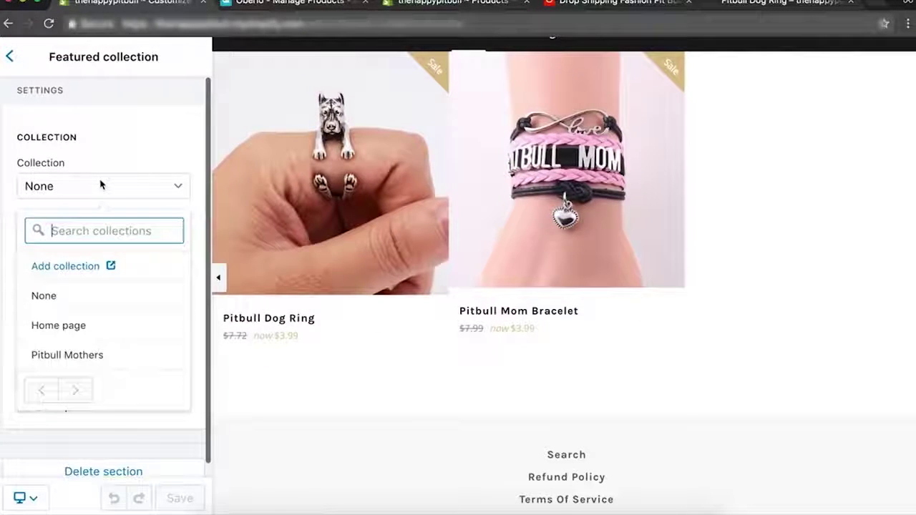
left_click(72, 355)
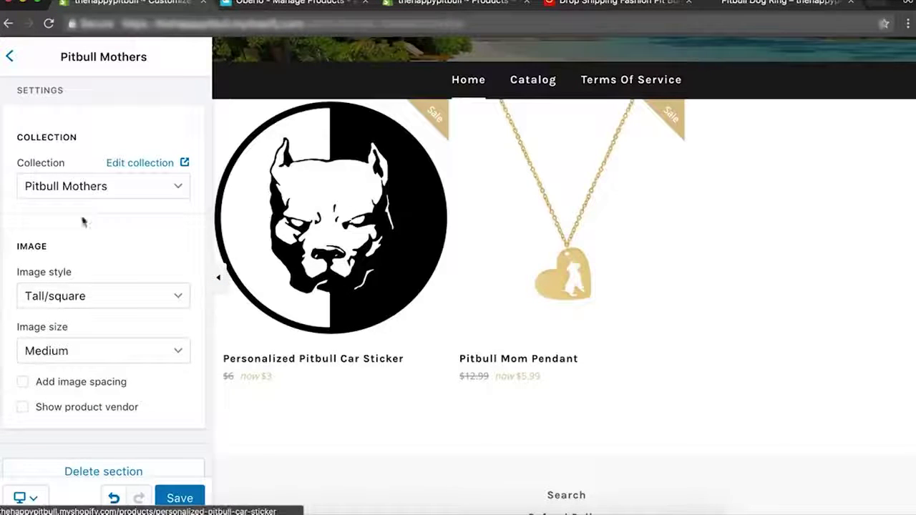
left_click(180, 498)
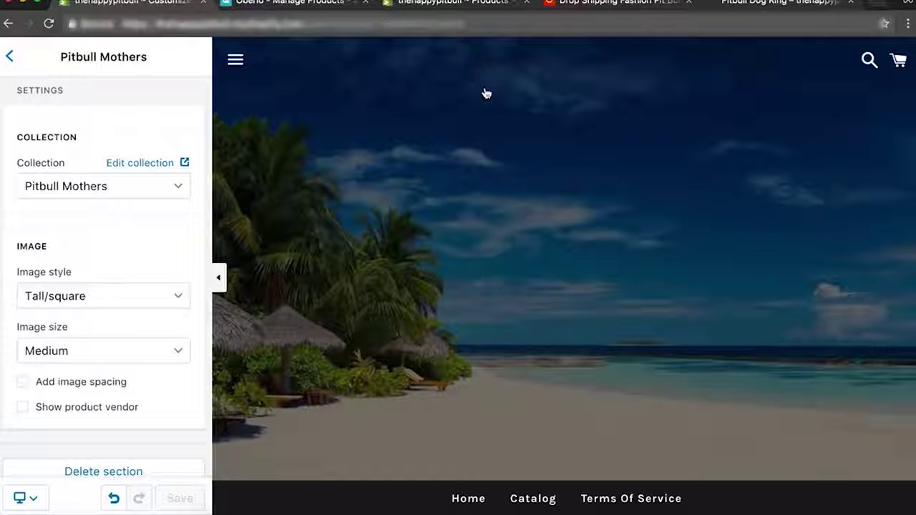
Return to the Oberlo tab and bring up its Search Products page.
left_click(439, 6)
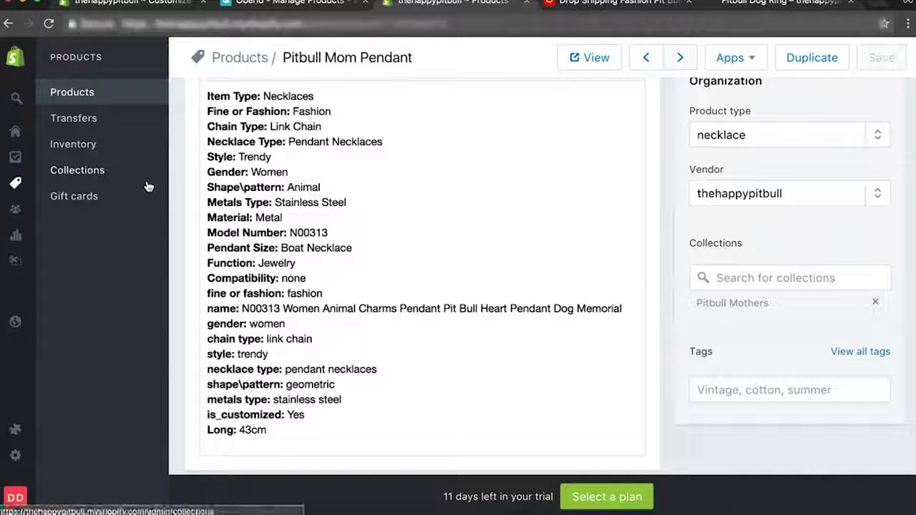
left_click(285, 6)
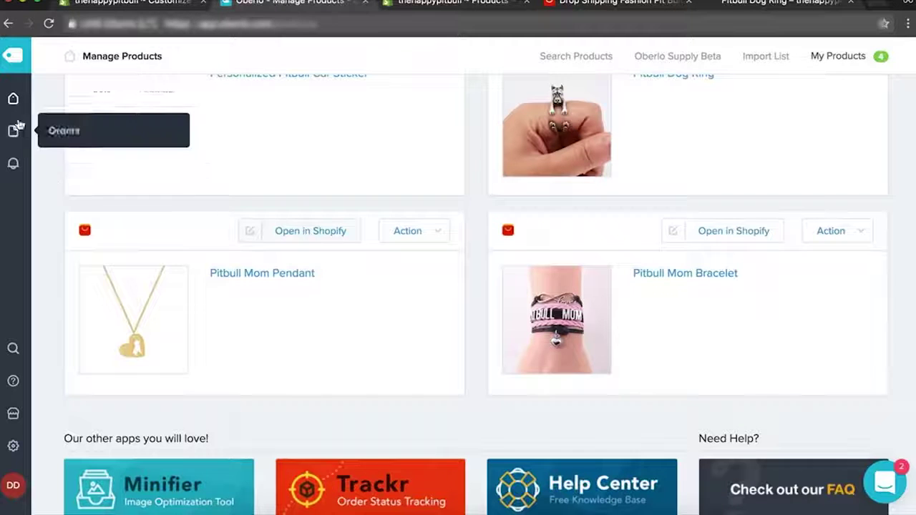
mouse_move(14, 107)
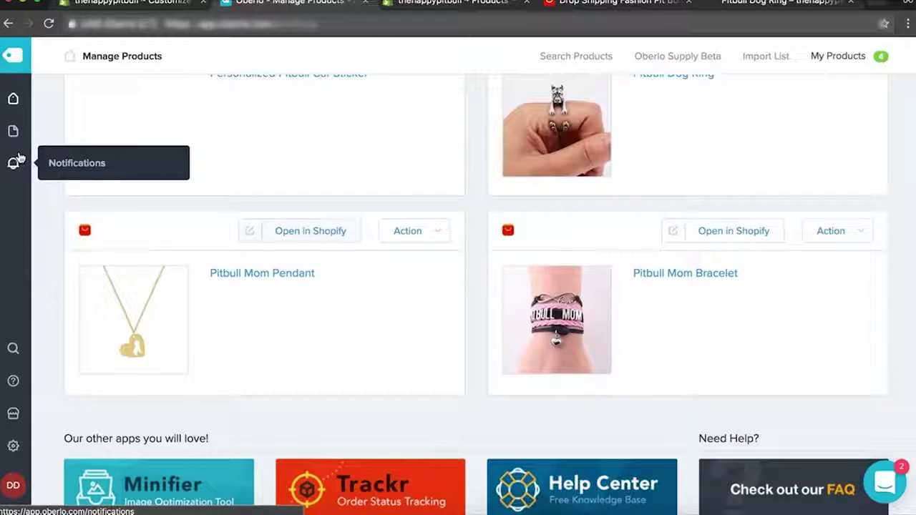
scroll(58, 249, "up", 3)
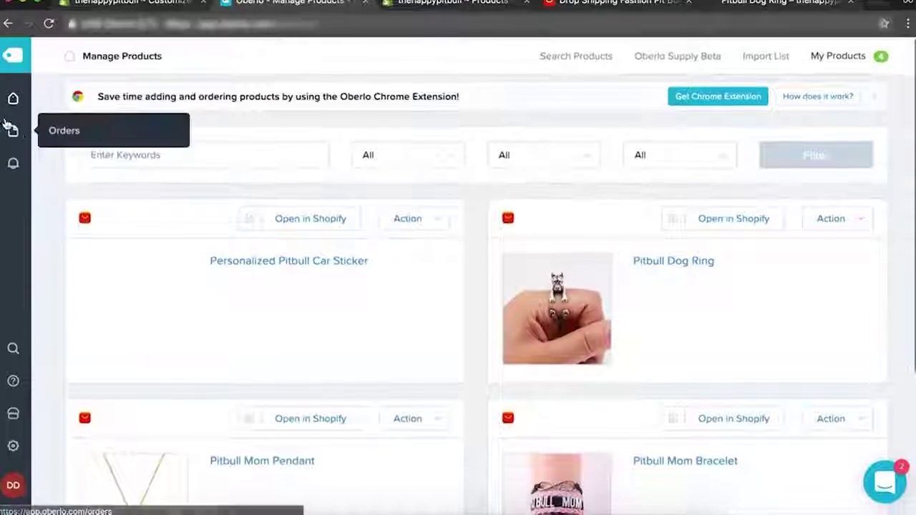
left_click(13, 98)
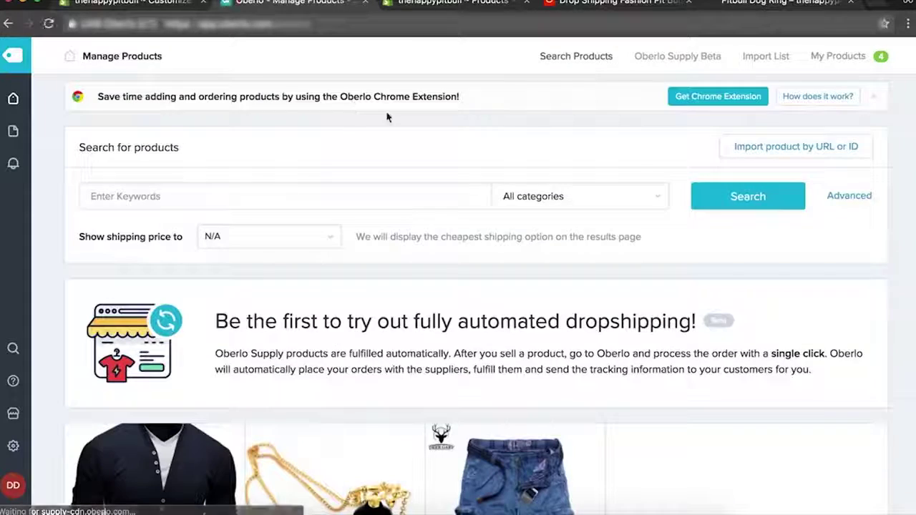
scroll(657, 278, "down", 2)
scroll(657, 278, "down", 2)
scroll(657, 279, "up", 4)
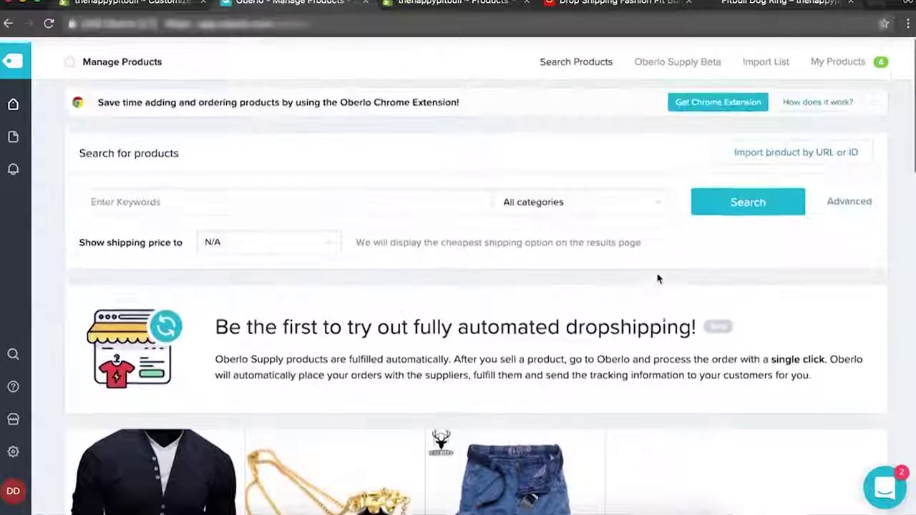
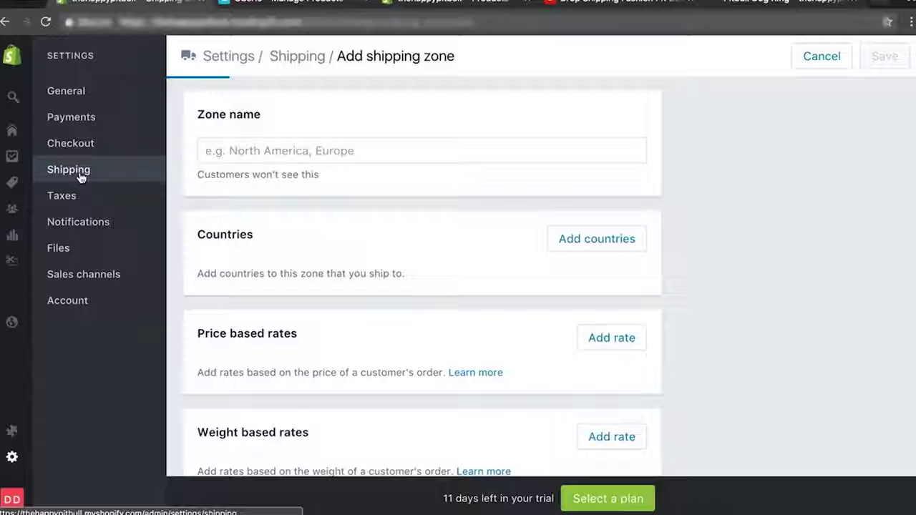
Delete the Domestic shipping zone.
scroll(439, 211, "down", 3)
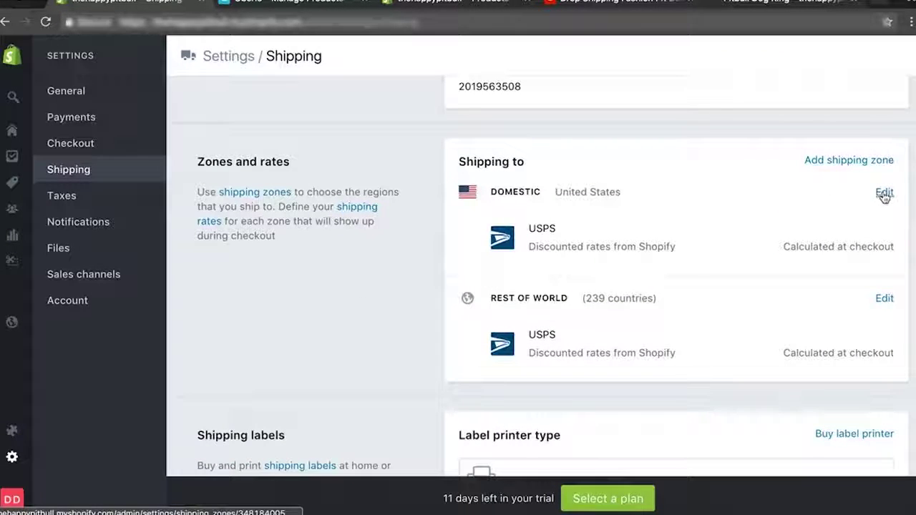
left_click(884, 299)
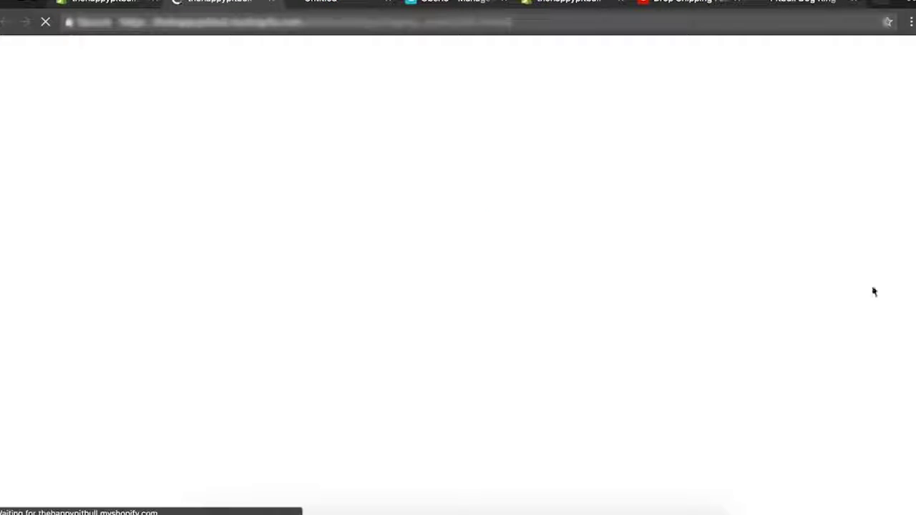
scroll(625, 319, "down", 5)
scroll(624, 320, "down", 3)
left_click(212, 339)
left_click(598, 334)
Delete the Rest of world shipping zone.
scroll(263, 337, "down", 10)
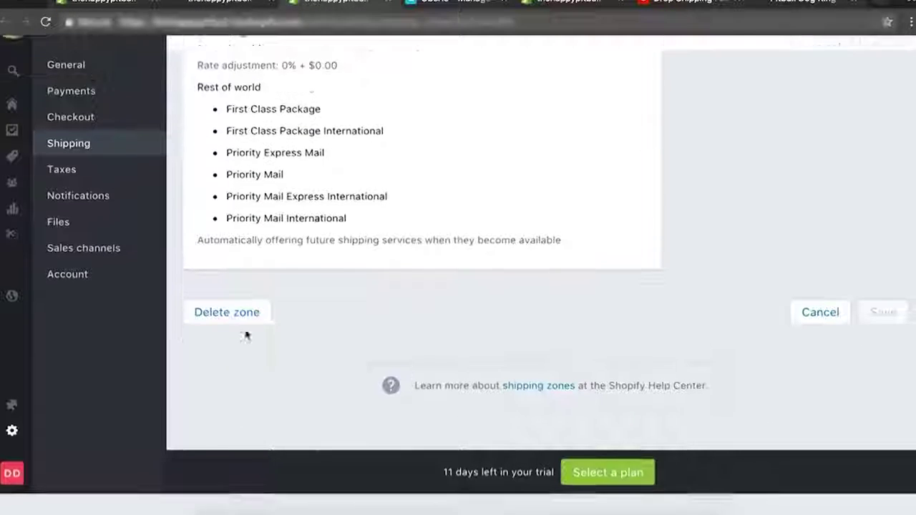
left_click(228, 336)
left_click(599, 332)
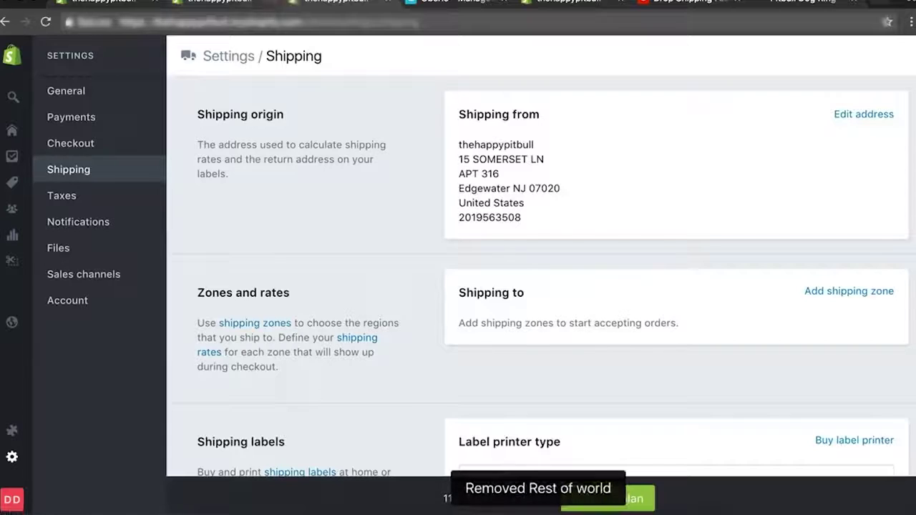
Add a shipping zone named Free Shipping covering Canada and the United States.
left_click(825, 292)
left_click(347, 150)
type("Free +Shipping")
left_click(605, 238)
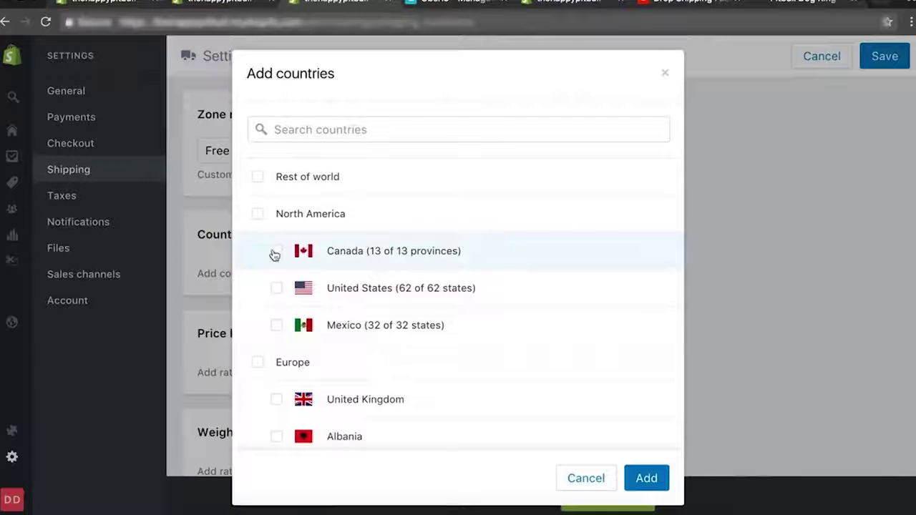
left_click(277, 251)
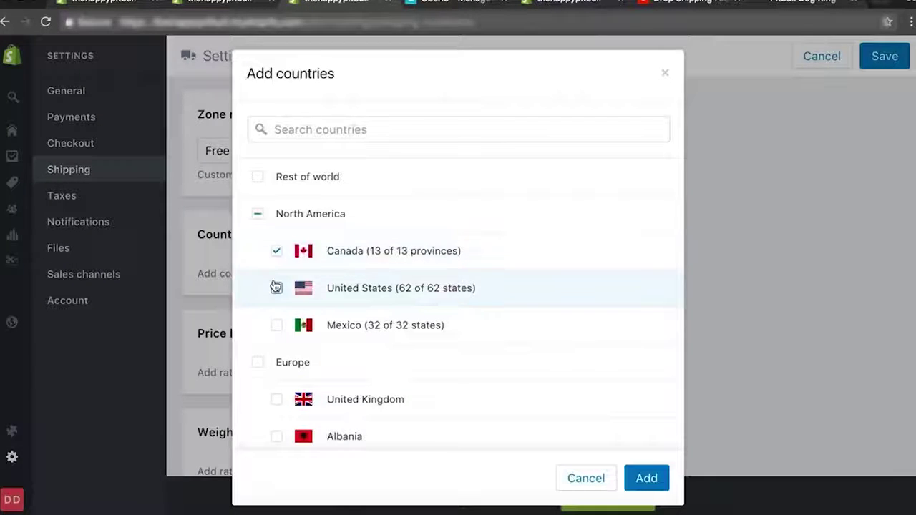
left_click(277, 288)
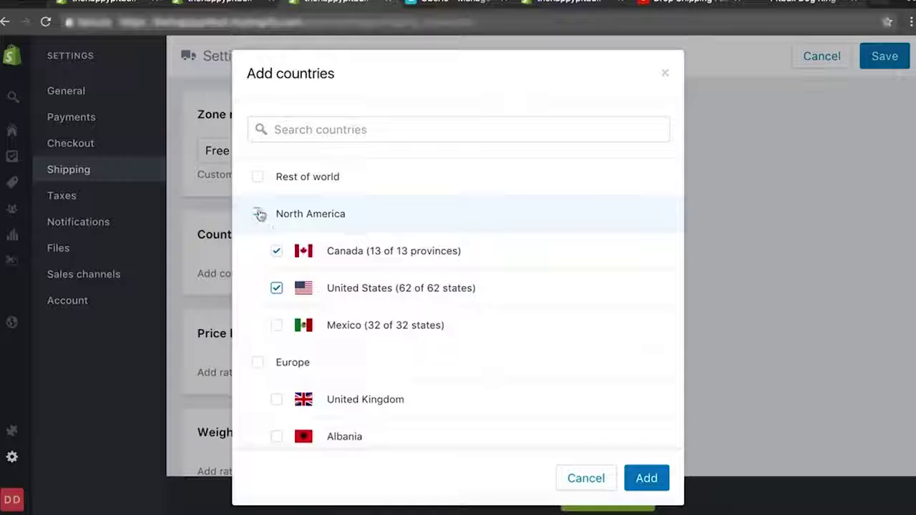
left_click(642, 478)
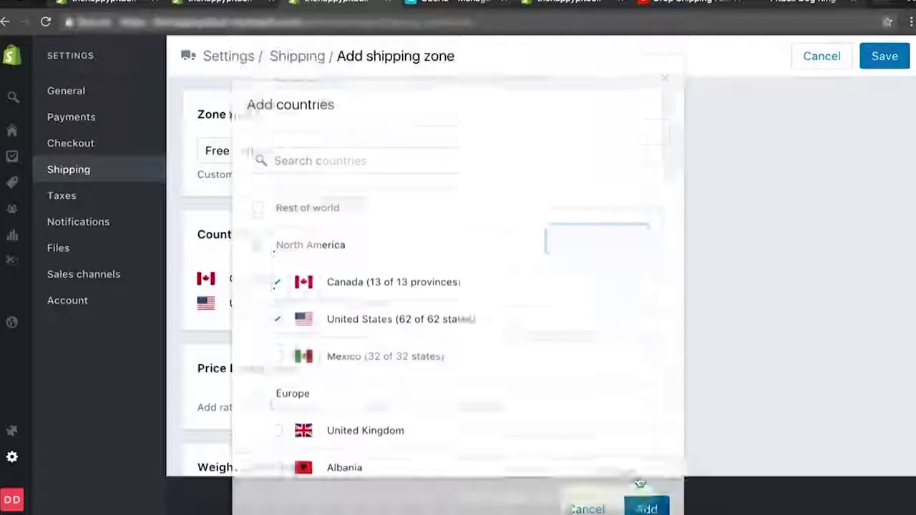
scroll(773, 179, "down", 2)
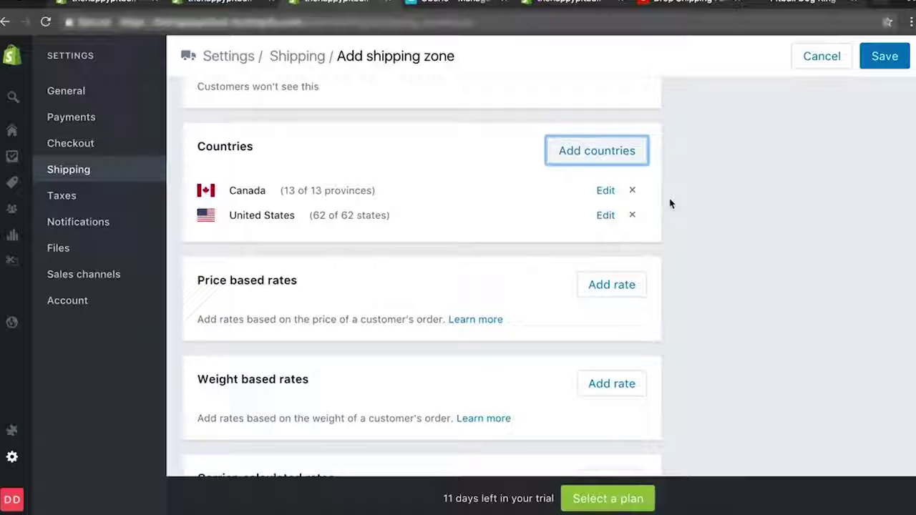
Add a free price-based rate named 'Free Shipping' to the zone and save it.
left_click(625, 288)
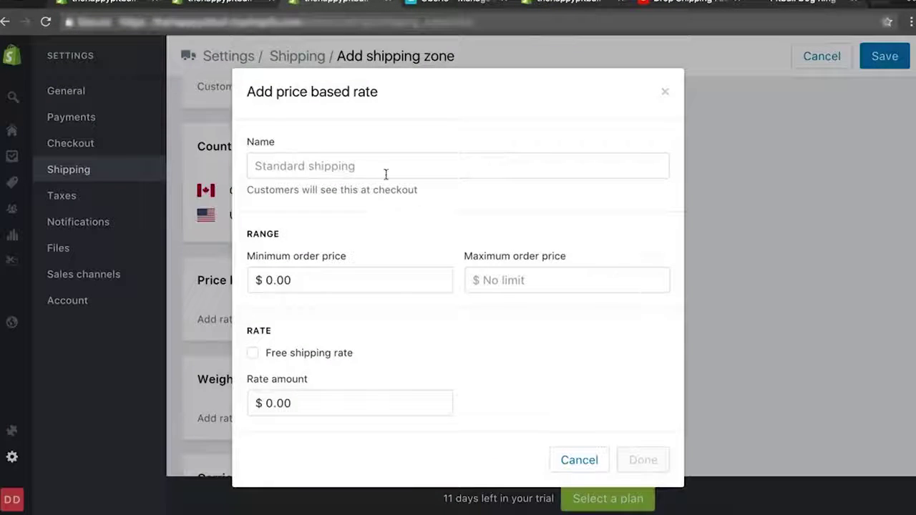
left_click(361, 170)
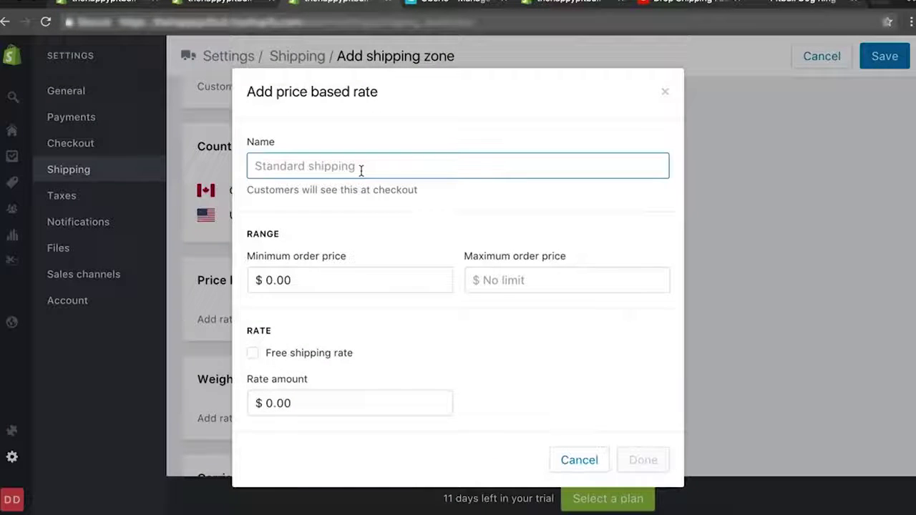
type("Free Shipping")
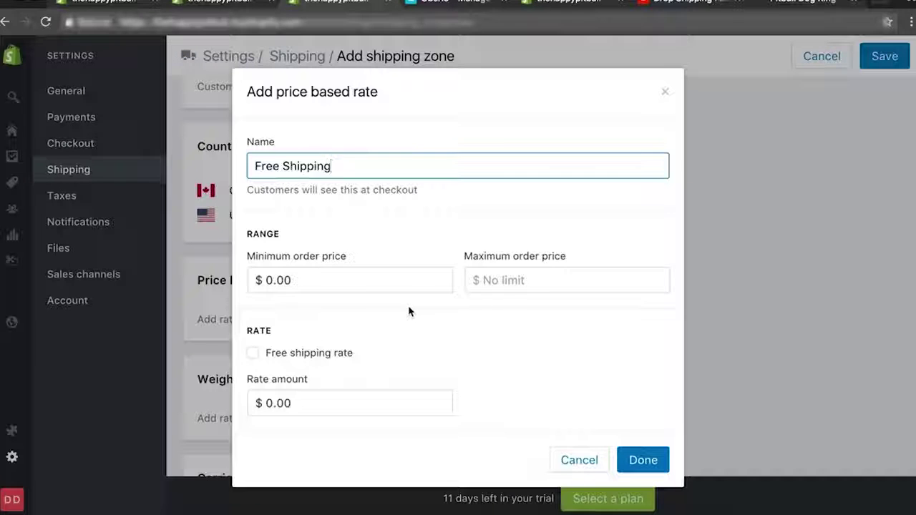
left_click(253, 352)
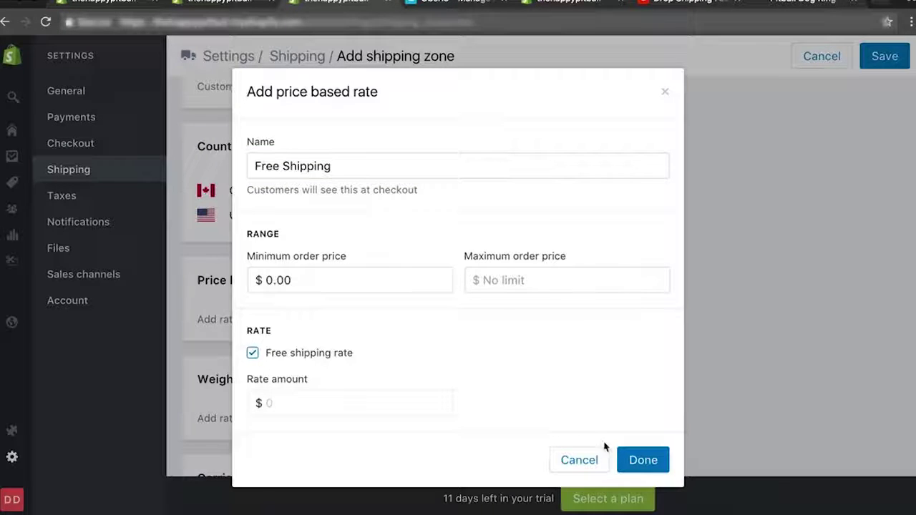
left_click(633, 459)
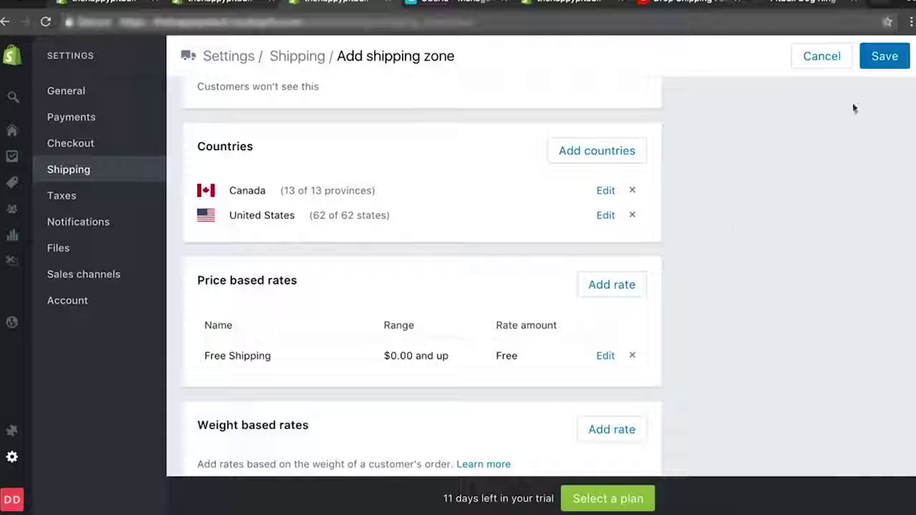
left_click(885, 63)
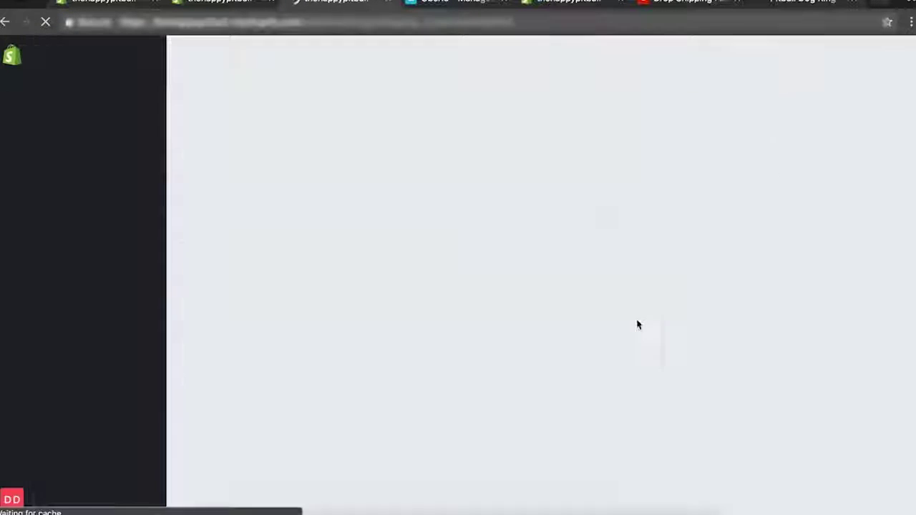
scroll(440, 374, "down", 2)
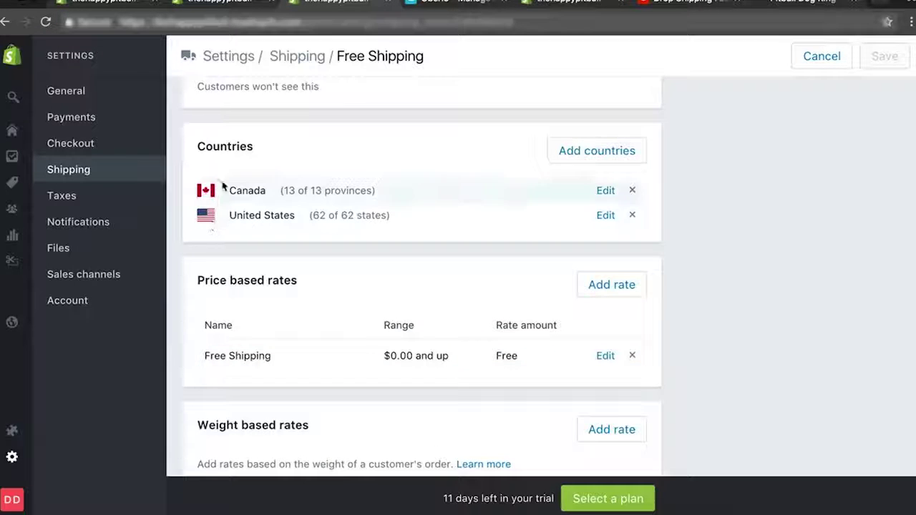
left_click(78, 143)
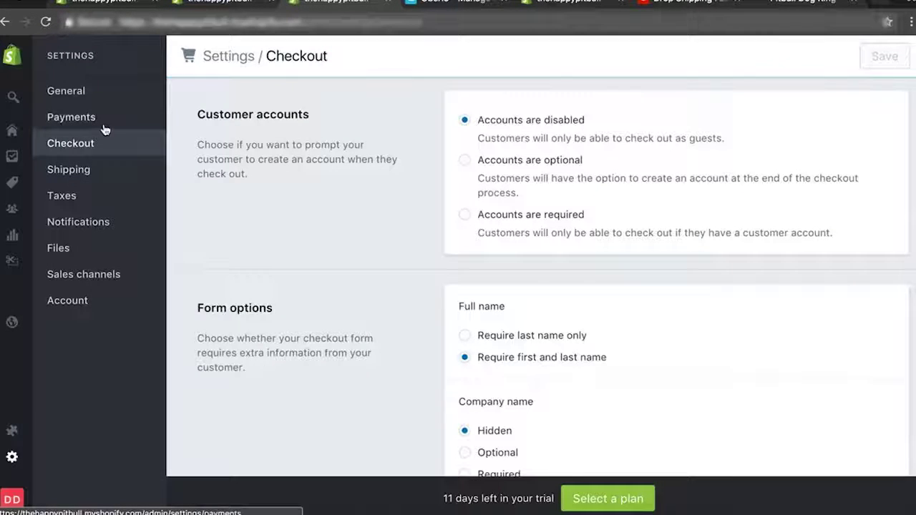
Review the Payments settings: Shopify Payments, PayPal Express Checkout and Amazon Payments.
left_click(104, 128)
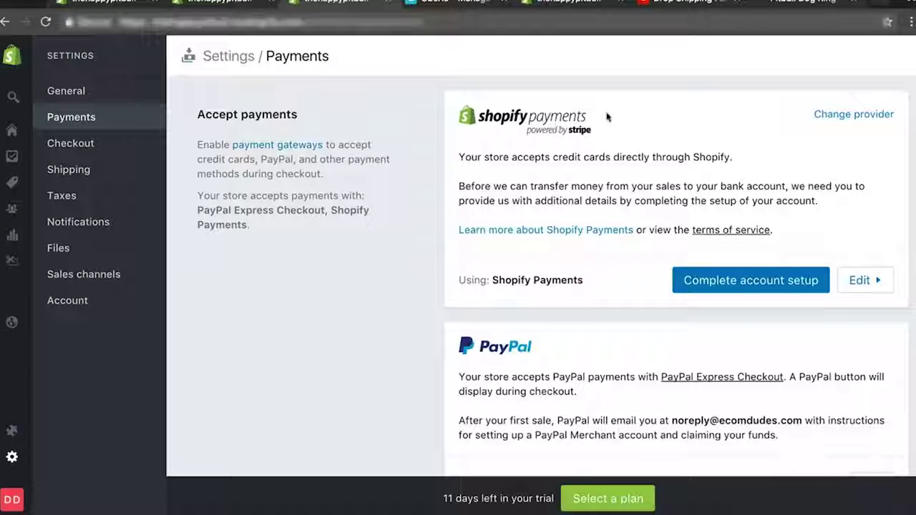
left_click_drag(597, 131, 514, 131)
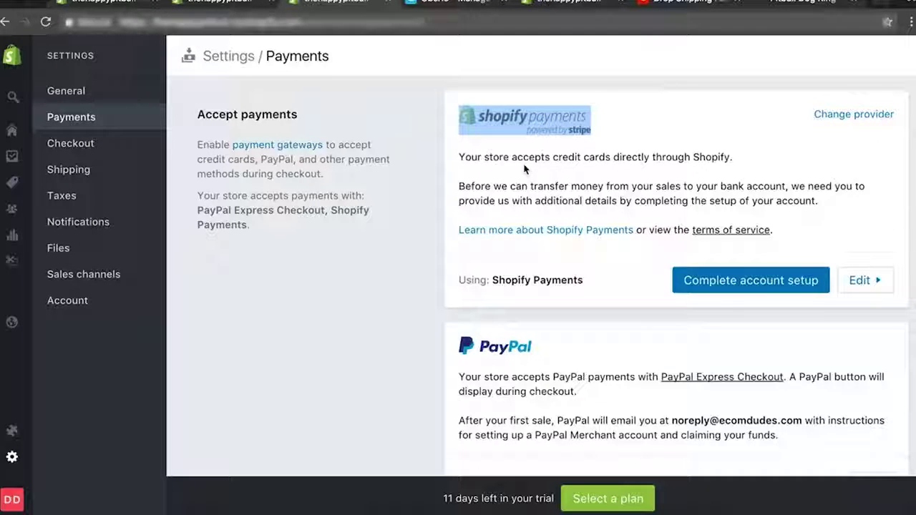
scroll(524, 169, "down", 5)
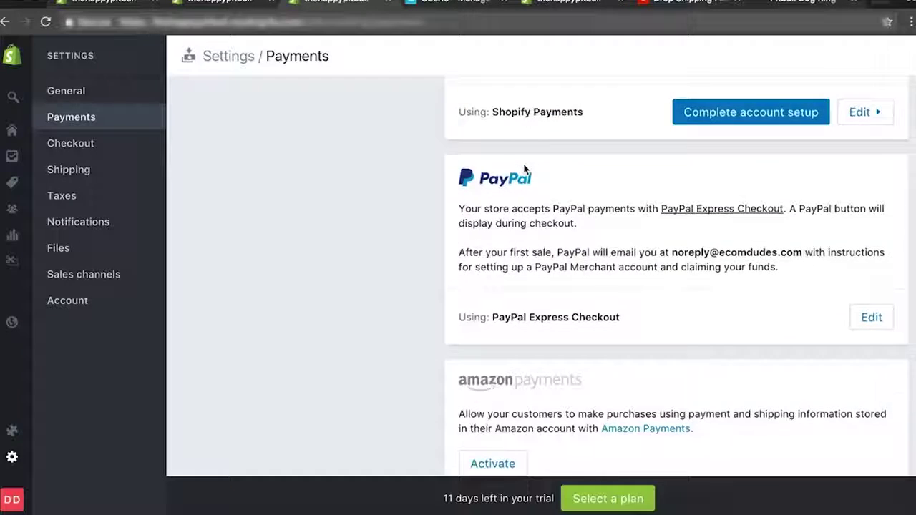
scroll(524, 166, "down", 4)
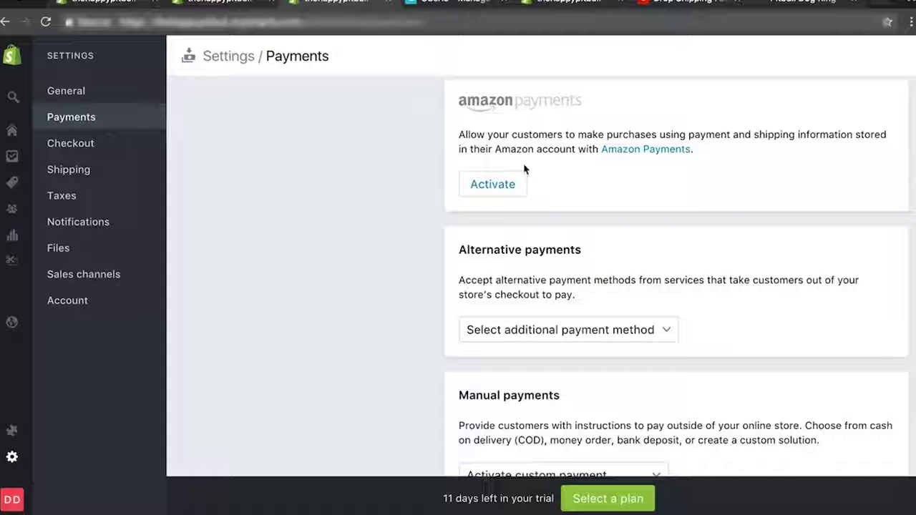
Browse the Alternative and Manual payment lists without selecting anything, then return to Checkout.
left_click(485, 329)
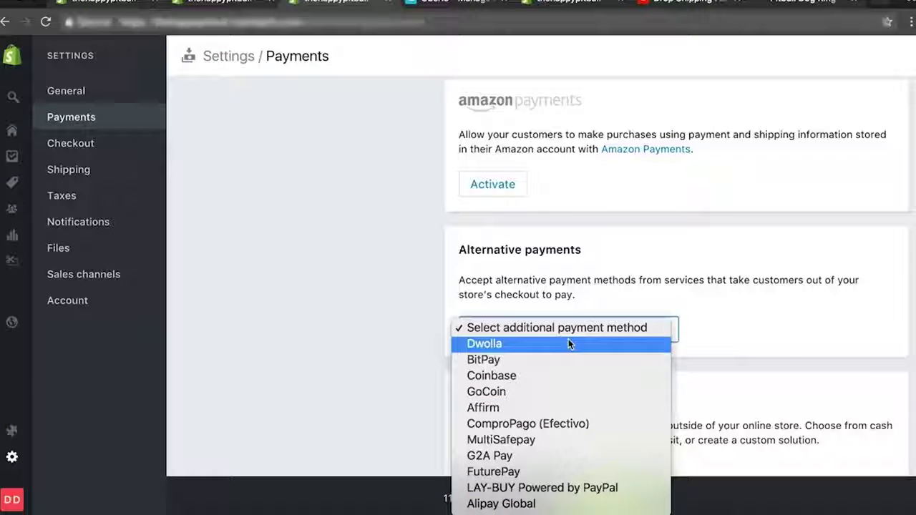
left_click(289, 346)
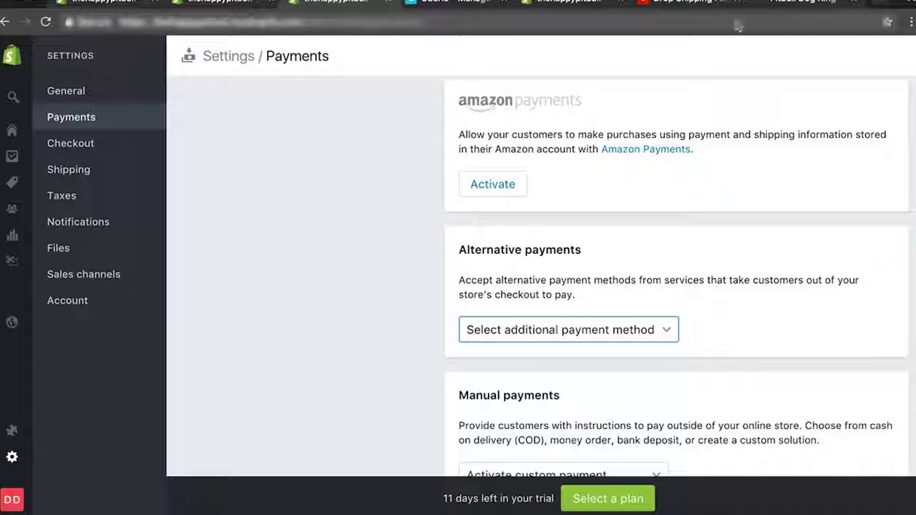
scroll(522, 160, "down", 3)
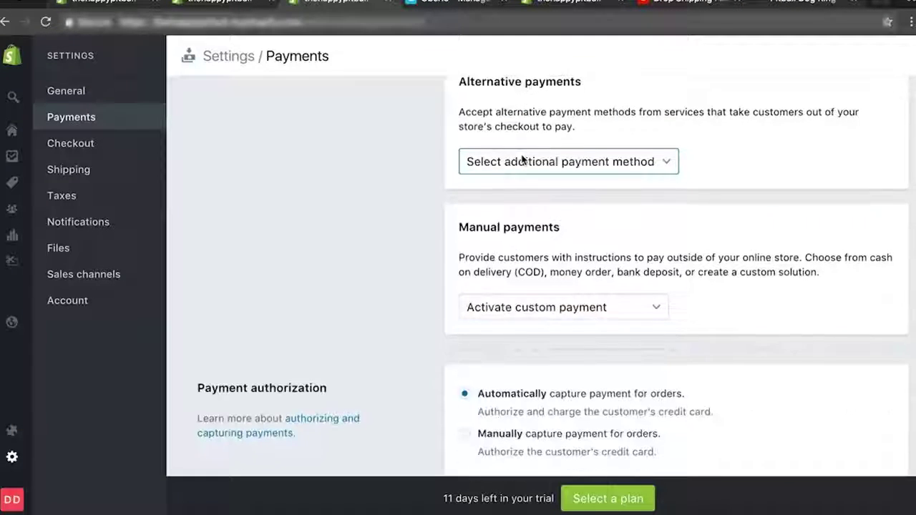
left_click(594, 315)
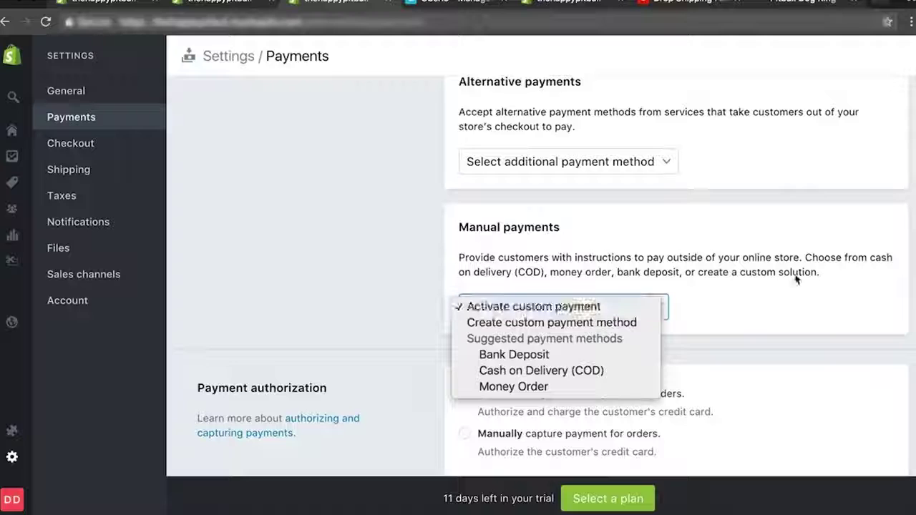
left_click(126, 244)
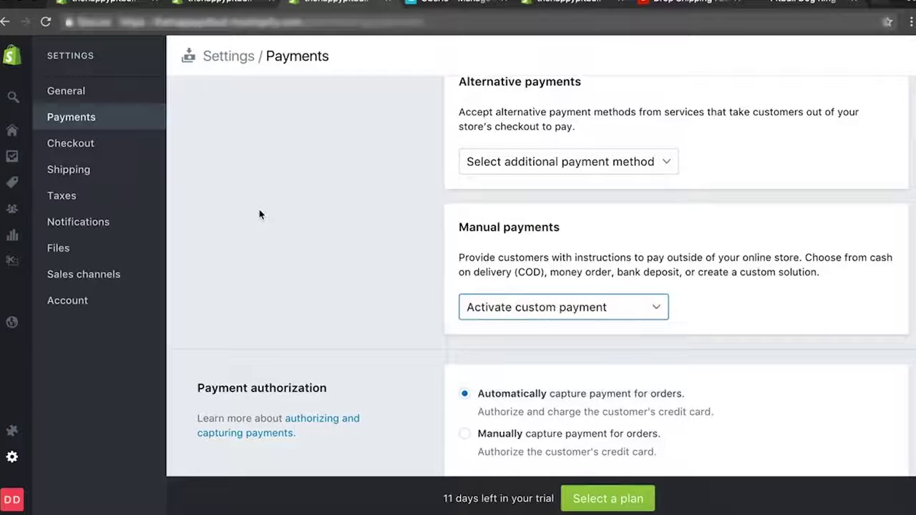
scroll(260, 212, "down", 2)
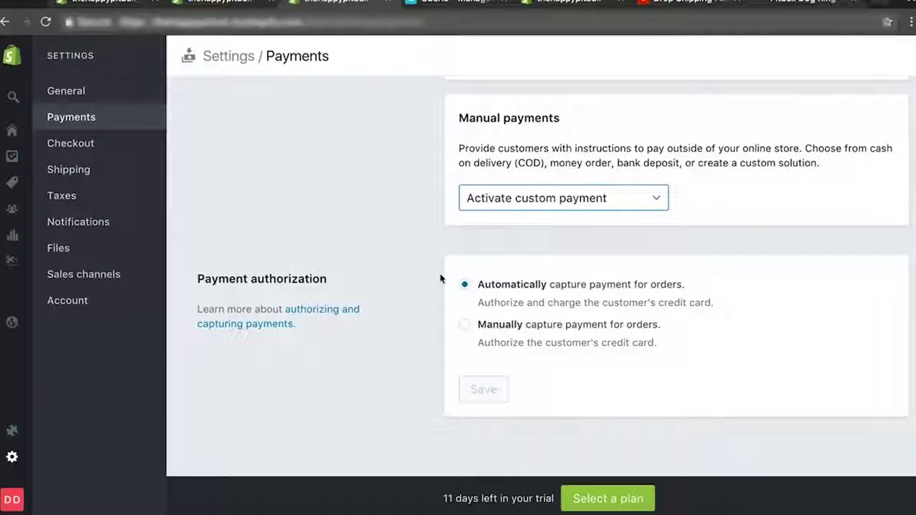
left_click(102, 154)
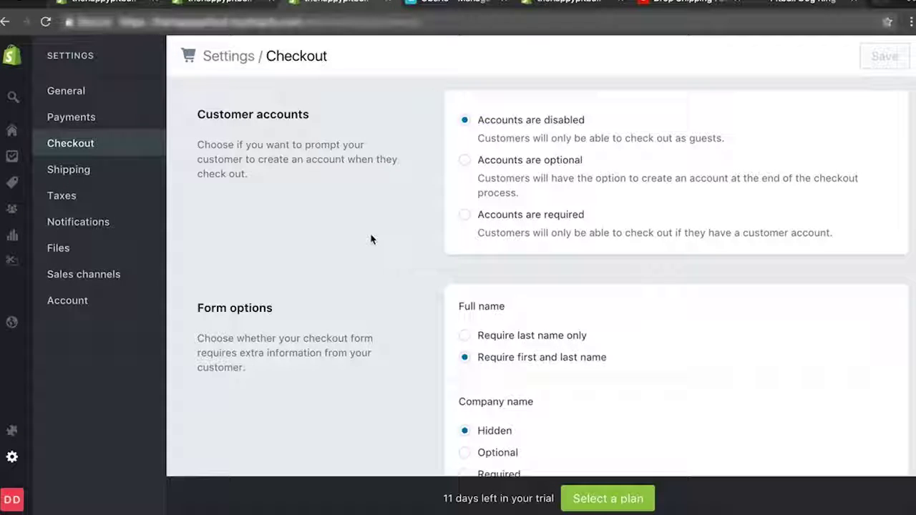
Set the checkout form's Company name field to Optional.
scroll(371, 239, "down", 3)
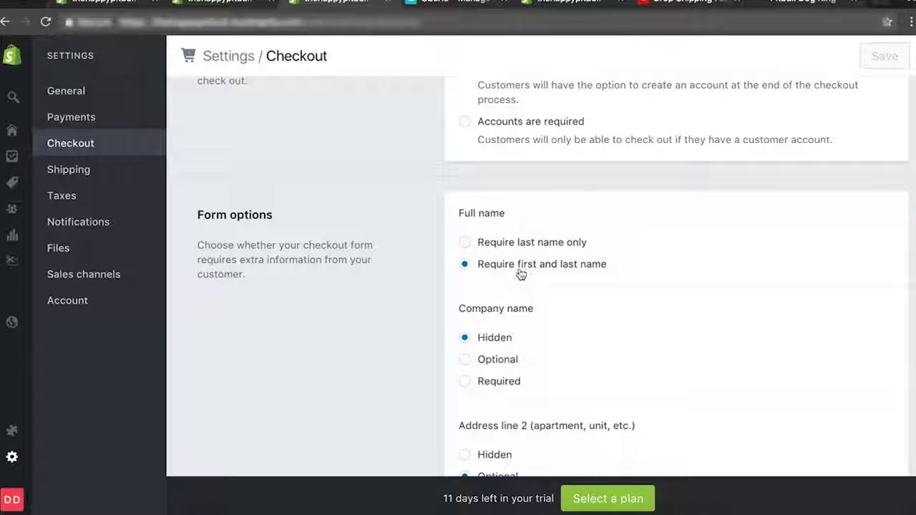
scroll(525, 272, "down", 3)
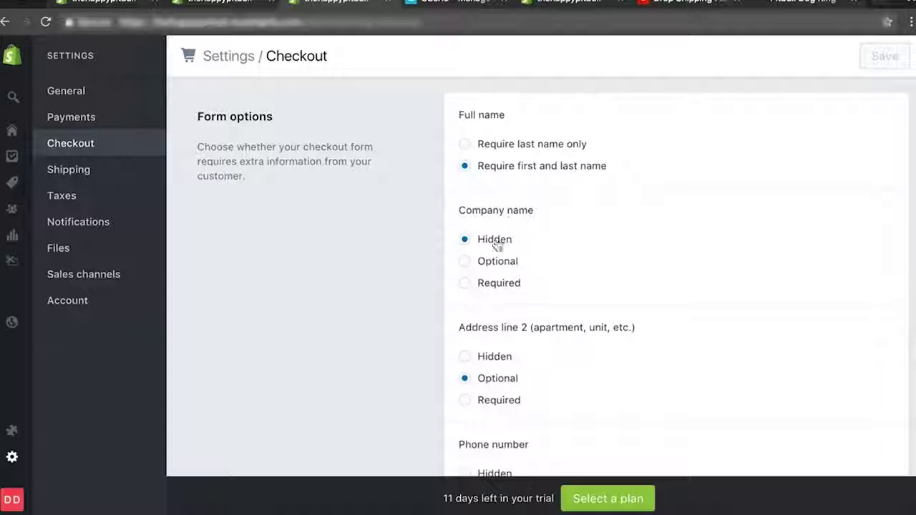
left_click(465, 262)
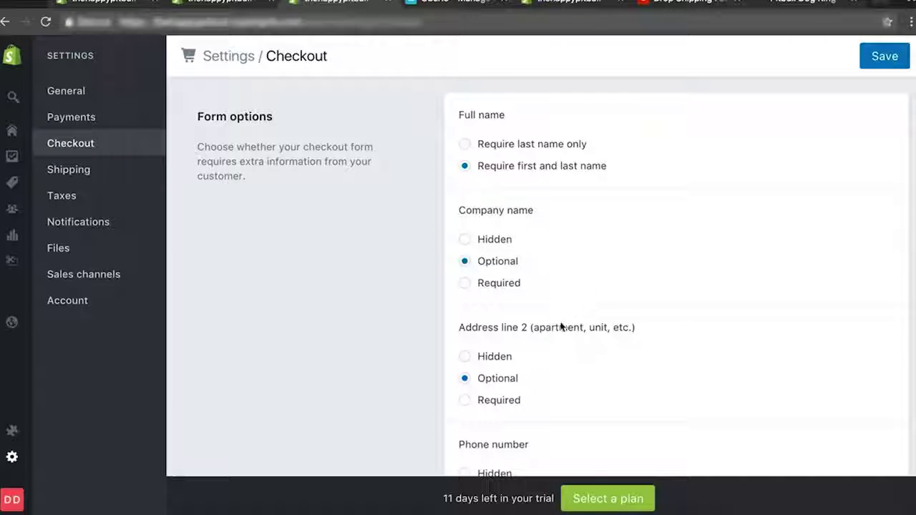
Review order processing, leaving automatic fulfillment off and auto-archiving of fulfilled, paid orders on.
scroll(561, 327, "down", 3)
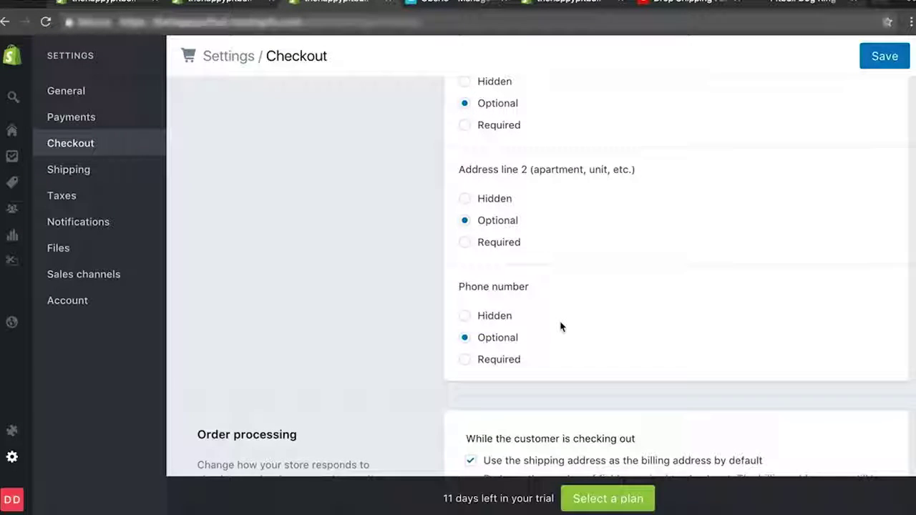
scroll(544, 324, "down", 2)
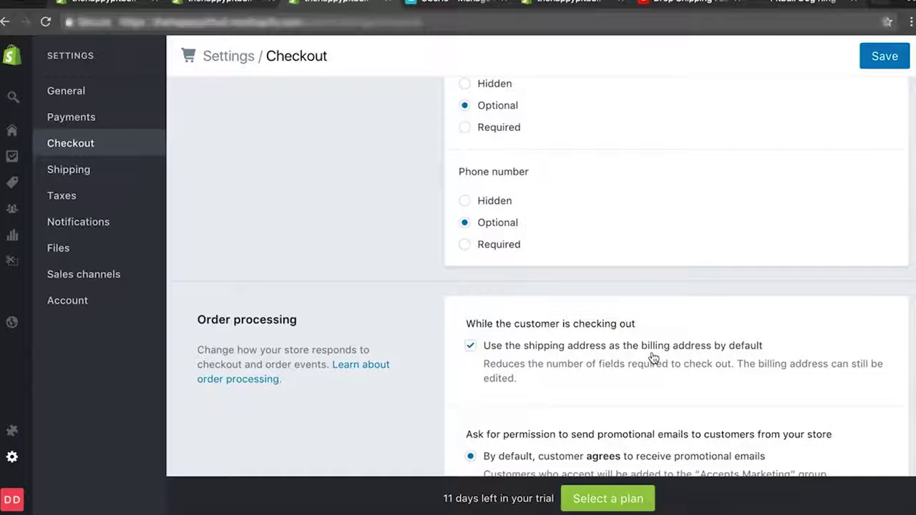
scroll(653, 358, "down", 1)
scroll(653, 357, "down", 2)
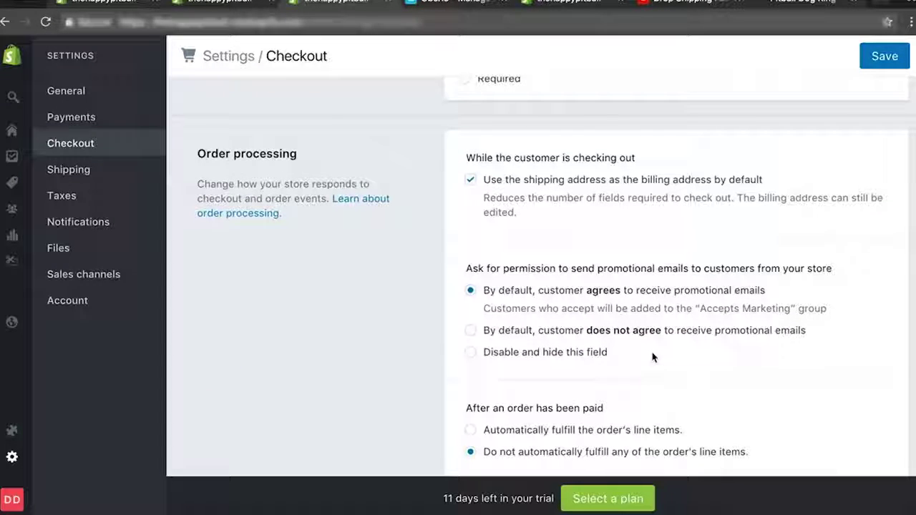
left_click_drag(554, 290, 664, 290)
left_click(665, 289)
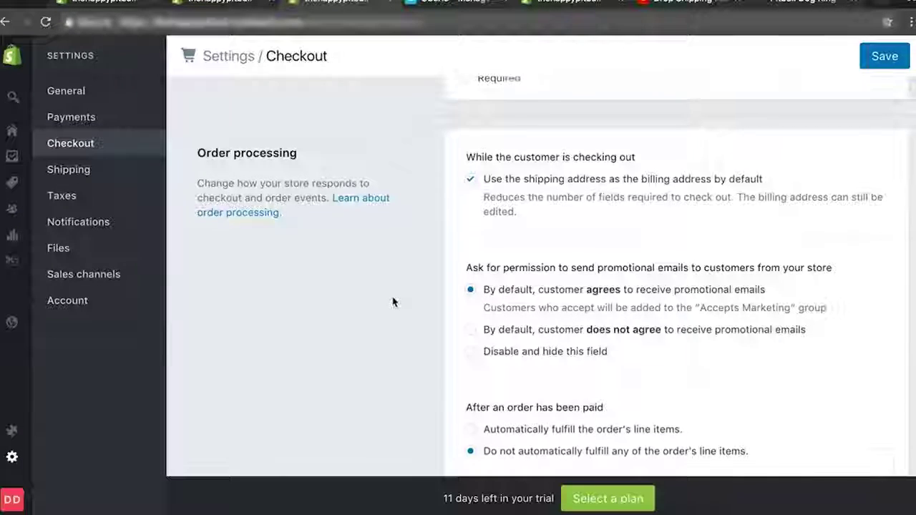
scroll(395, 300, "down", 3)
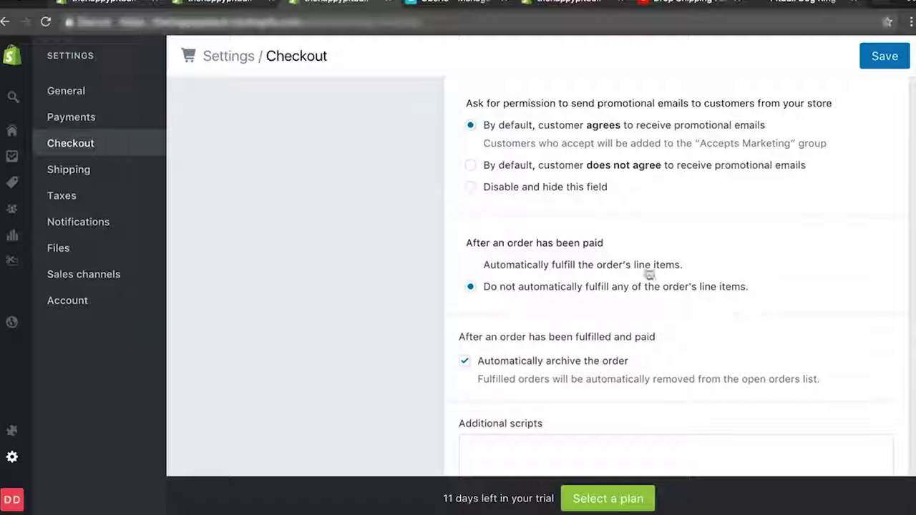
scroll(628, 295, "down", 2)
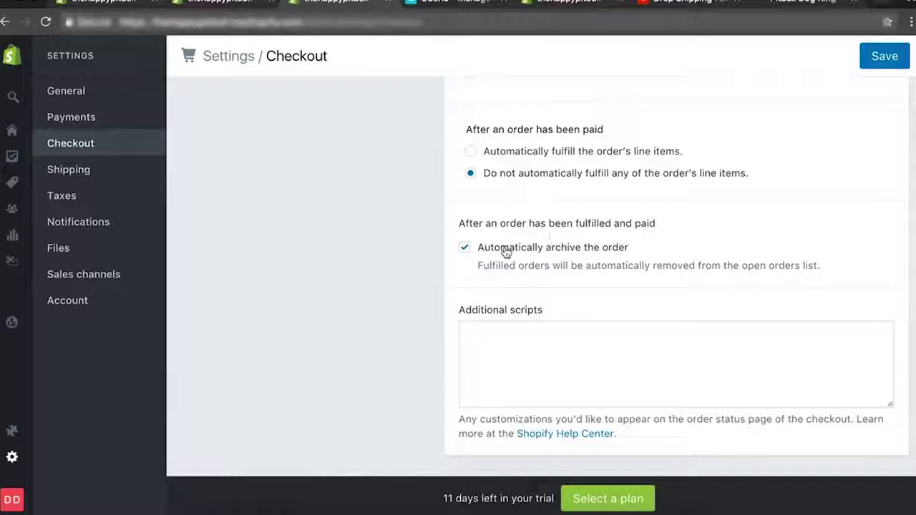
scroll(522, 296, "down", 4)
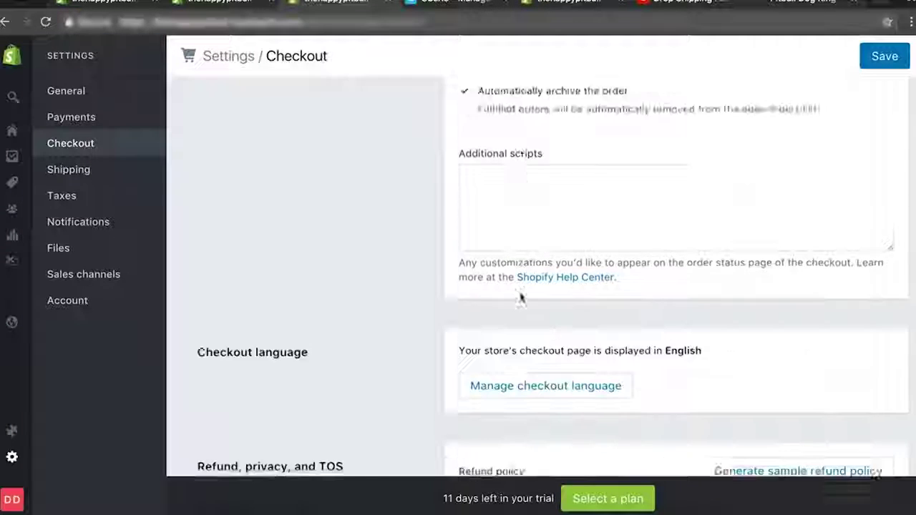
scroll(427, 190, "up", 2)
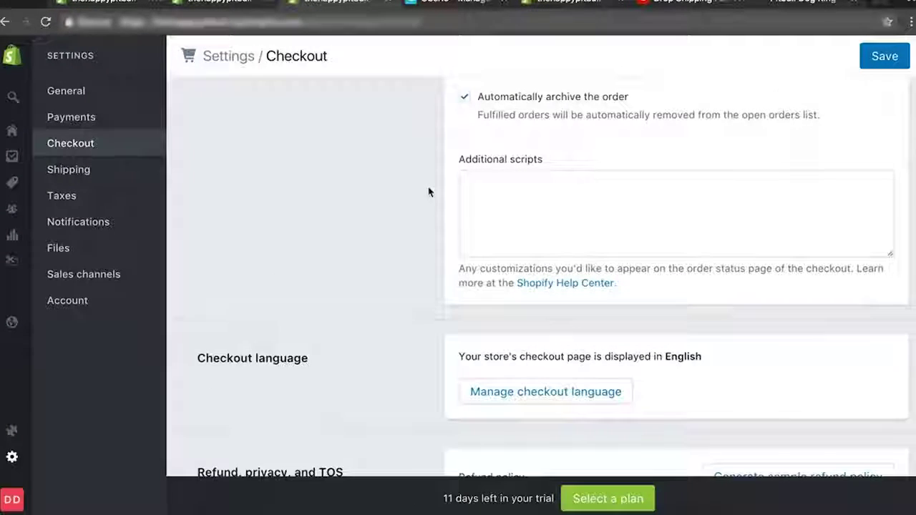
scroll(430, 192, "down", 1)
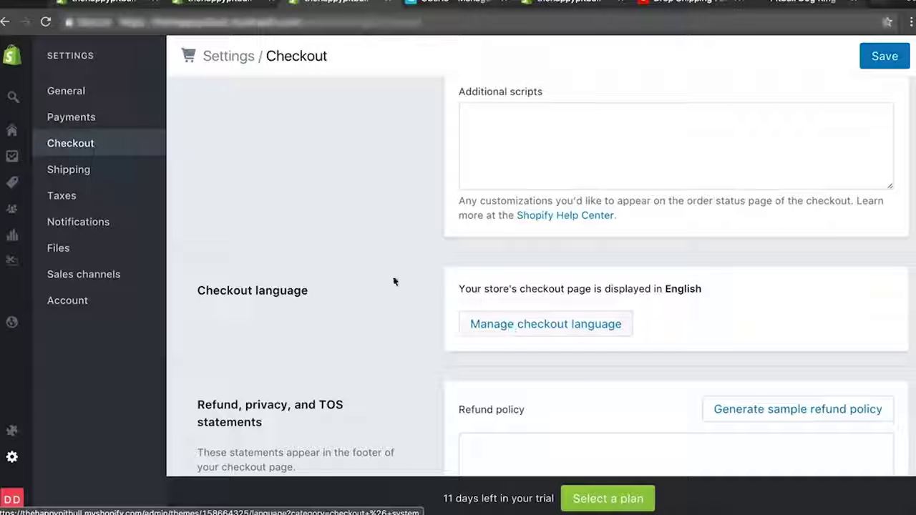
Generate sample refund, privacy and terms of service policies, then save Checkout settings.
scroll(393, 282, "down", 3)
left_click(798, 155)
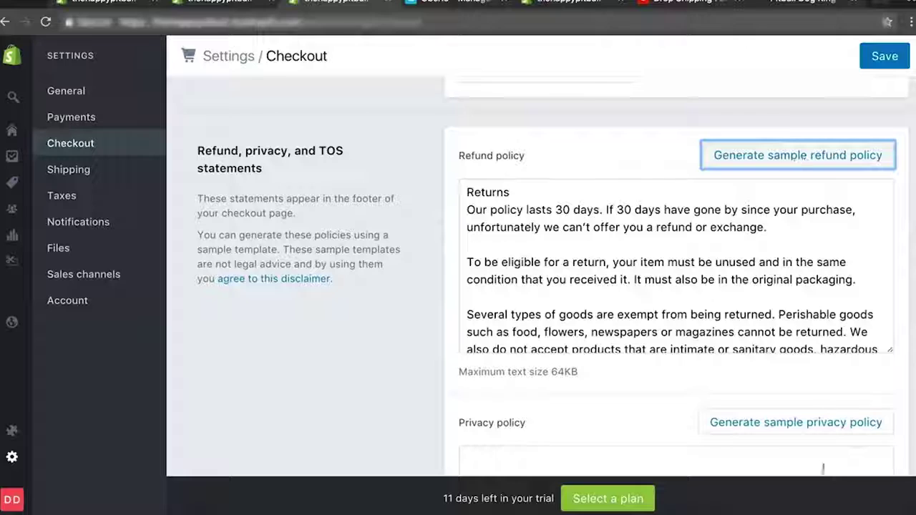
left_click(797, 423)
scroll(354, 374, "down", 6)
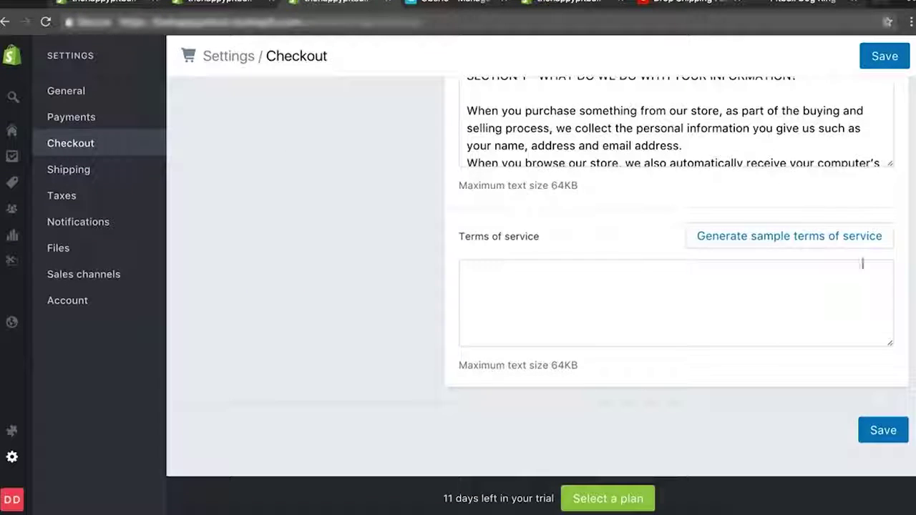
left_click(842, 245)
scroll(348, 270, "down", 2)
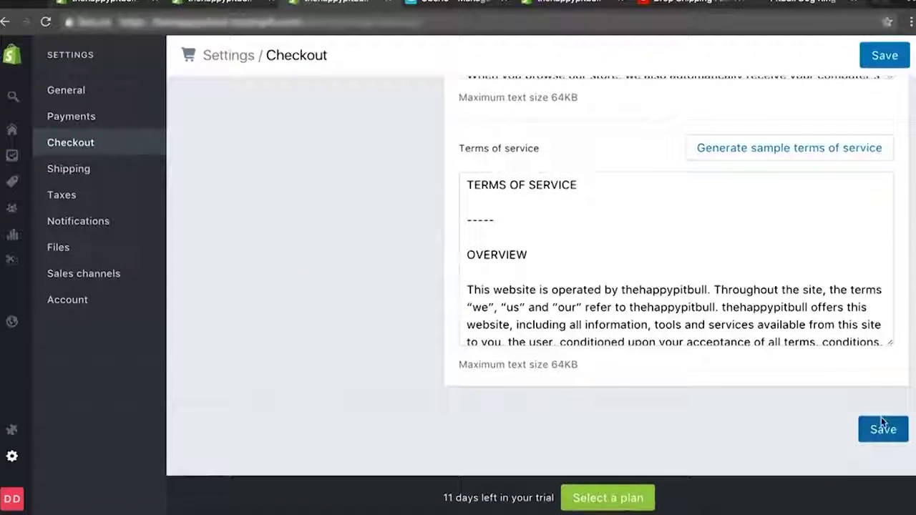
left_click(883, 427)
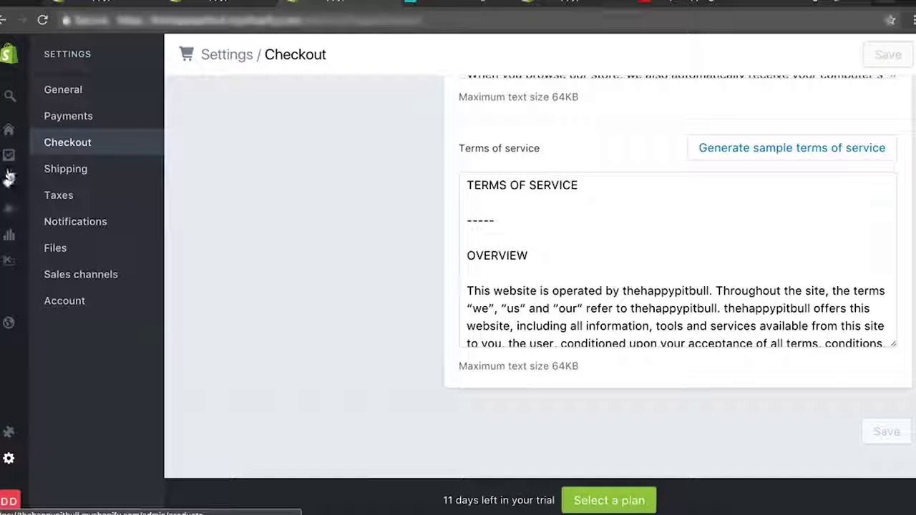
mouse_move(11, 147)
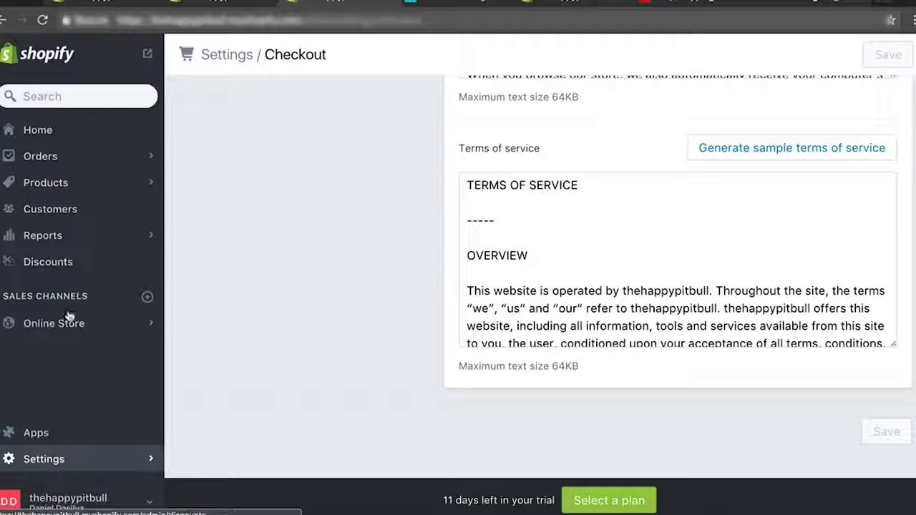
Create and save an About Us page containing a short placeholder description.
left_click(65, 324)
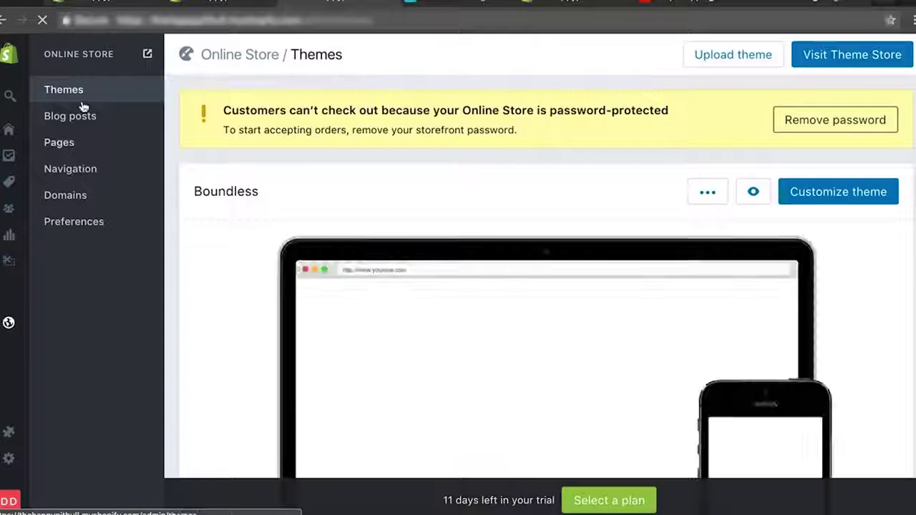
left_click(67, 154)
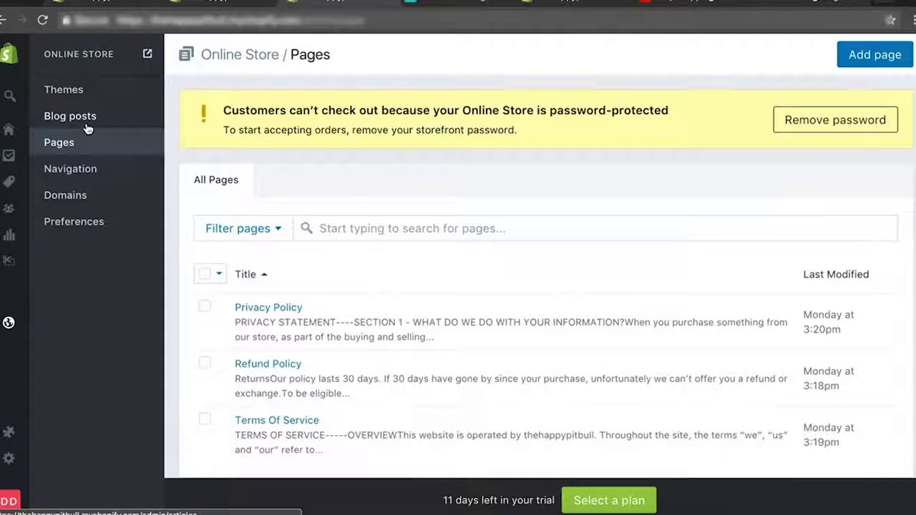
scroll(370, 216, "down", 1)
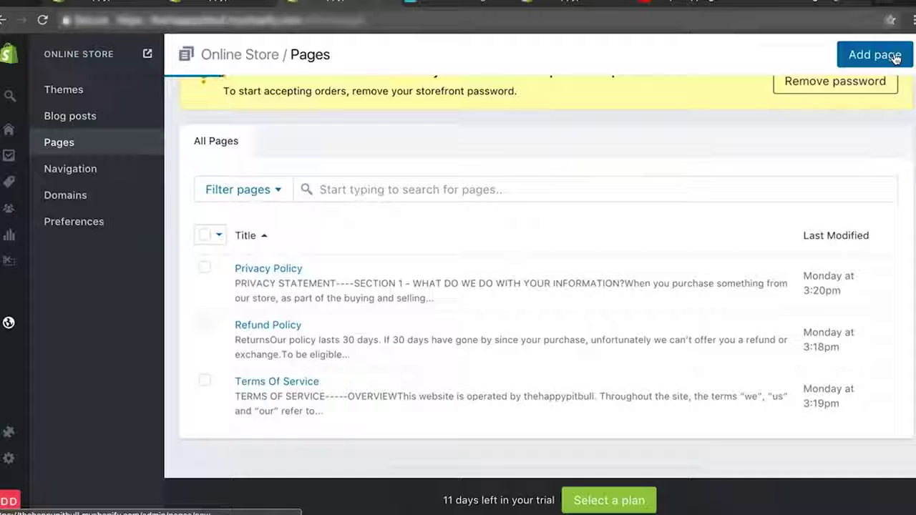
left_click(892, 56)
left_click(335, 161)
type("About Us")
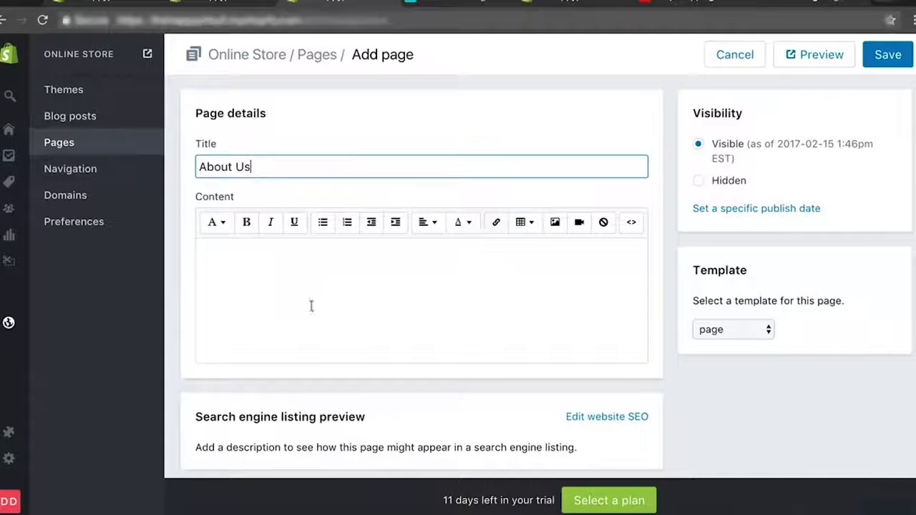
left_click(308, 310)
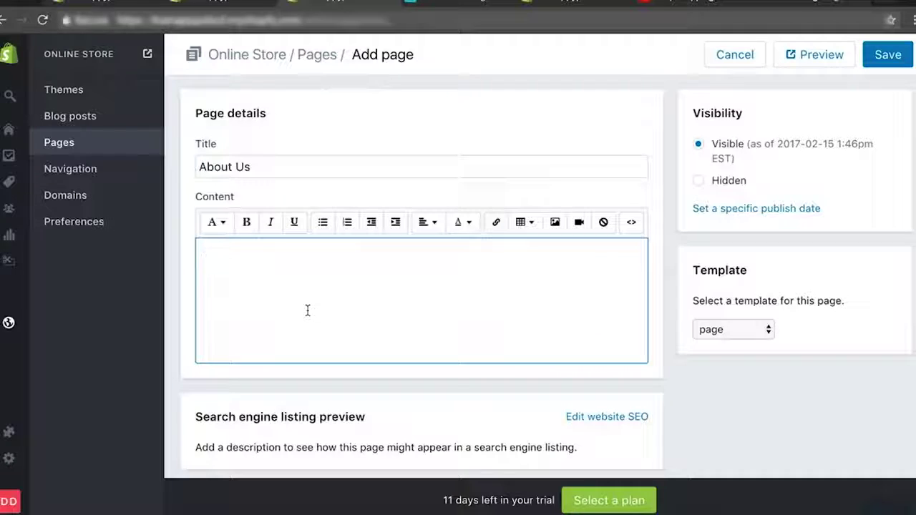
type("A")
key("BackSpace")
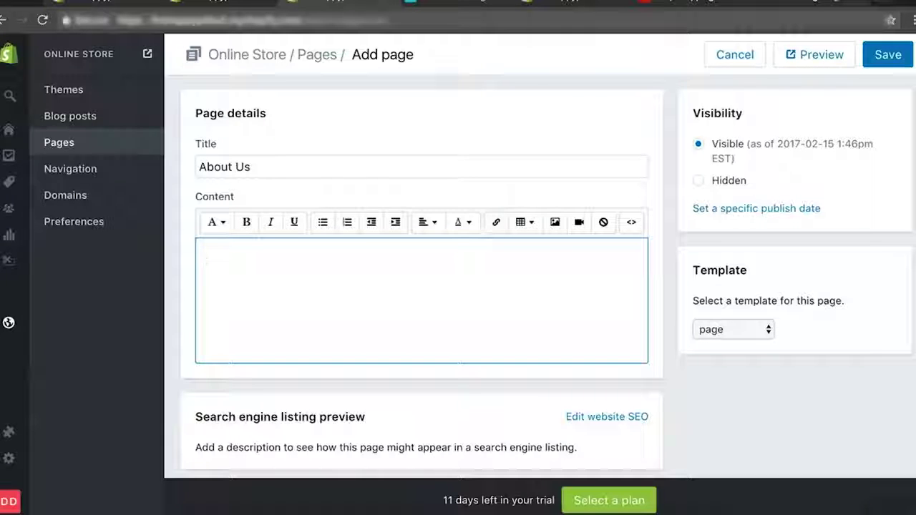
type("Give ")
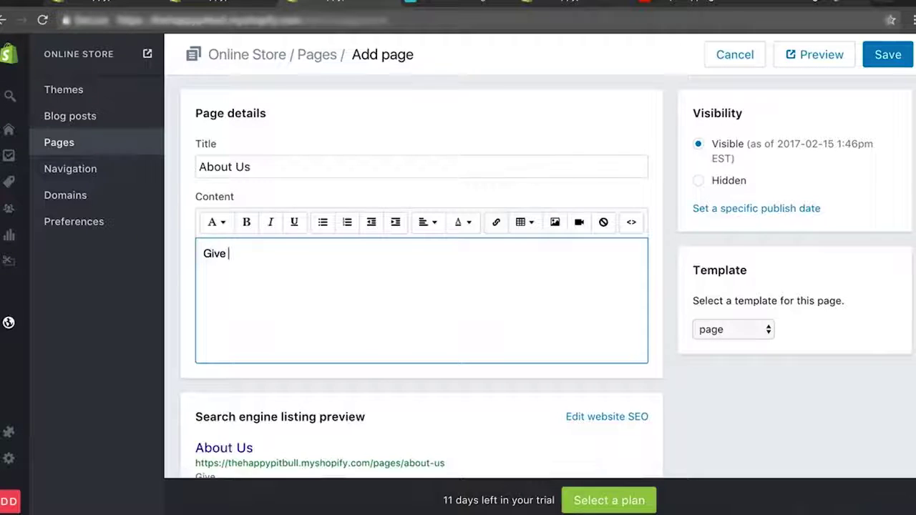
type("a short descriop")
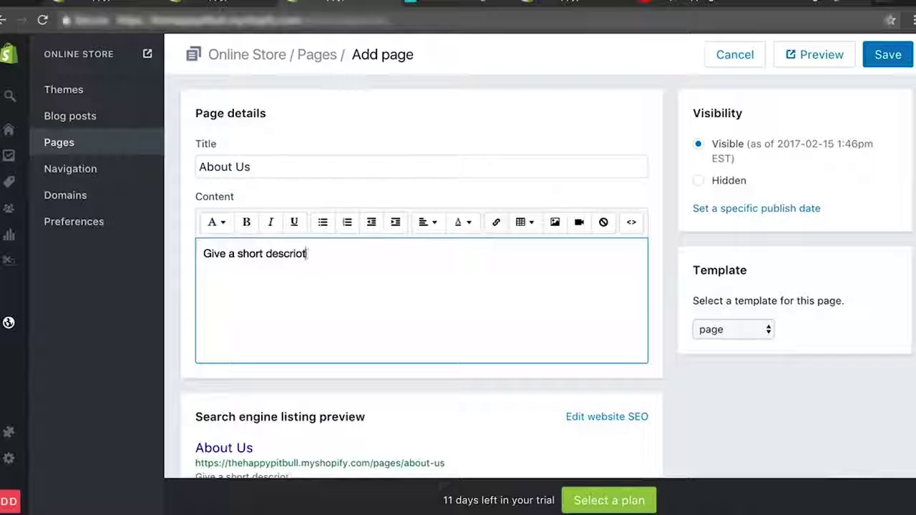
type("ion about yo")
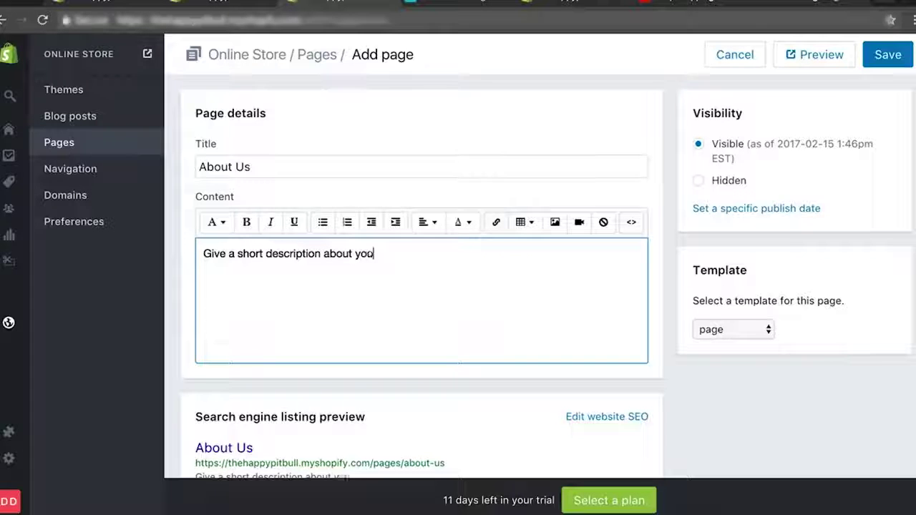
type(".")
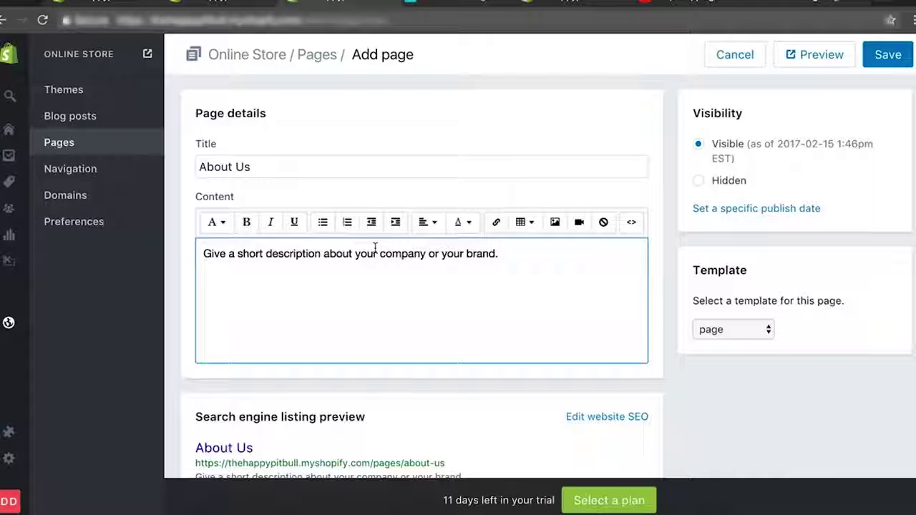
scroll(446, 348, "down", 3)
scroll(826, 92, "up", 4)
left_click(884, 53)
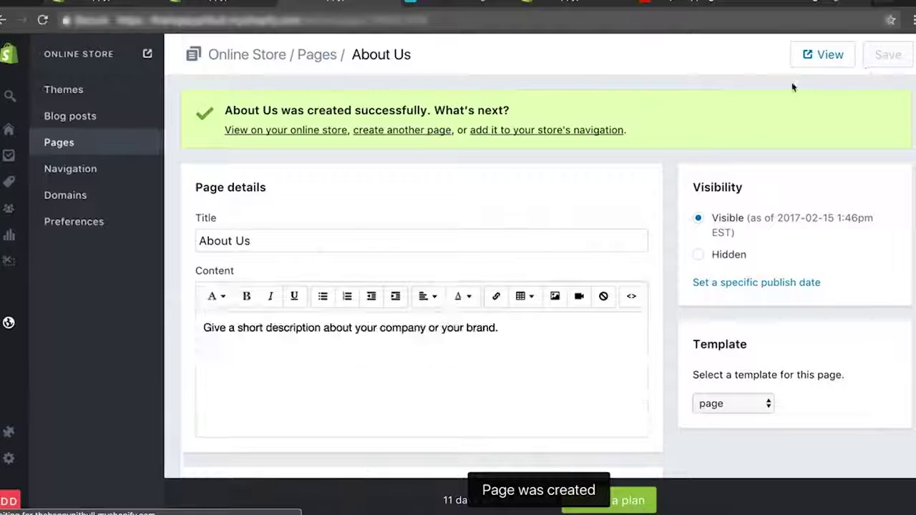
Create a second About Us page listing Address, Phone Number and Email, saved with Ctrl+S.
left_click(70, 143)
left_click(854, 60)
left_click(340, 170)
type("About Us")
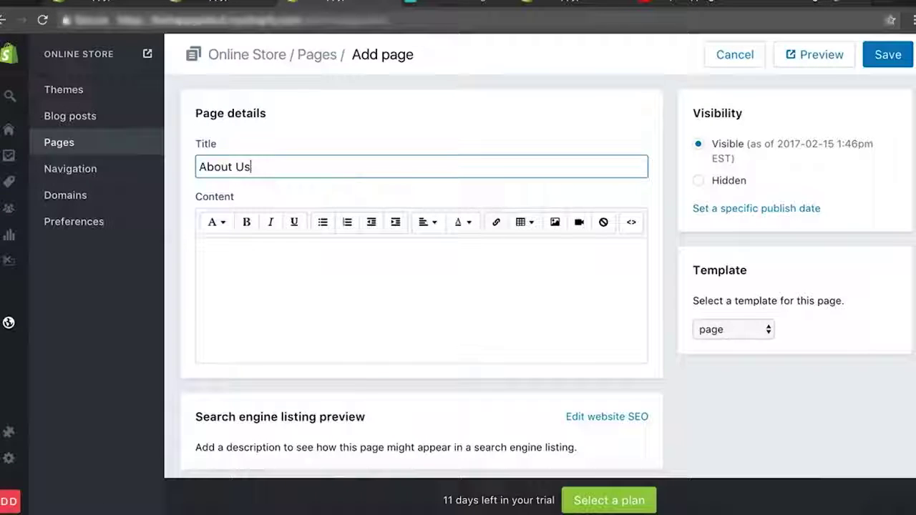
left_click(322, 311)
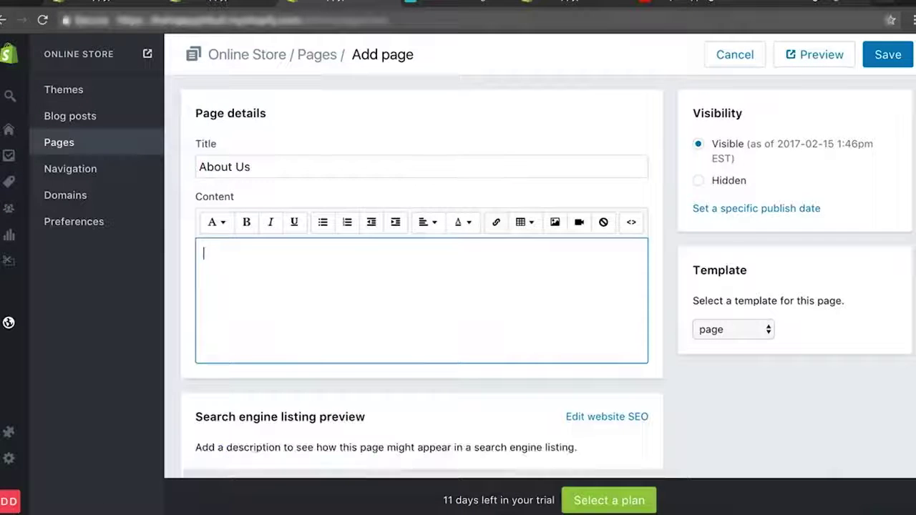
type("Address")
key("Return")
type("h")
key("BackSpace")
key("BackSpace")
type("Phone Number")
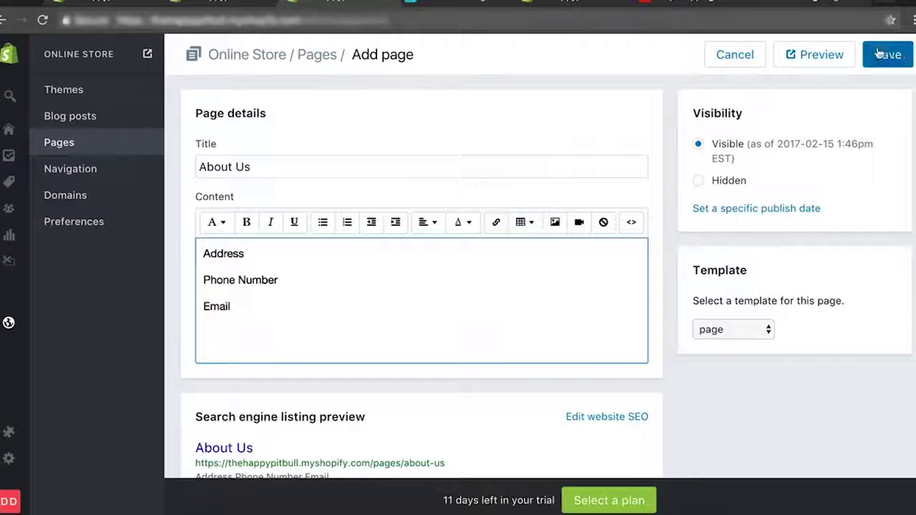
key("ctrl+s")
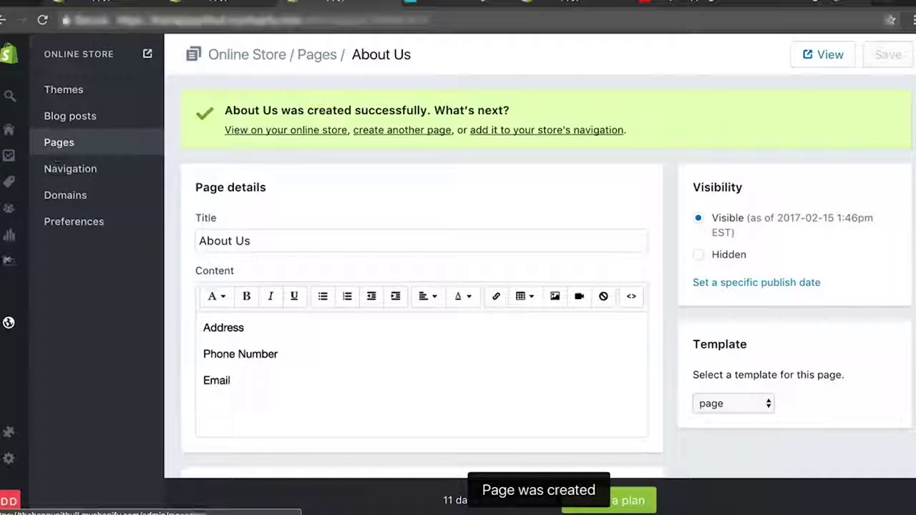
In the Boundless theme editor, add a Main menu item linked to the About Us page.
mouse_move(10, 335)
left_click(43, 324)
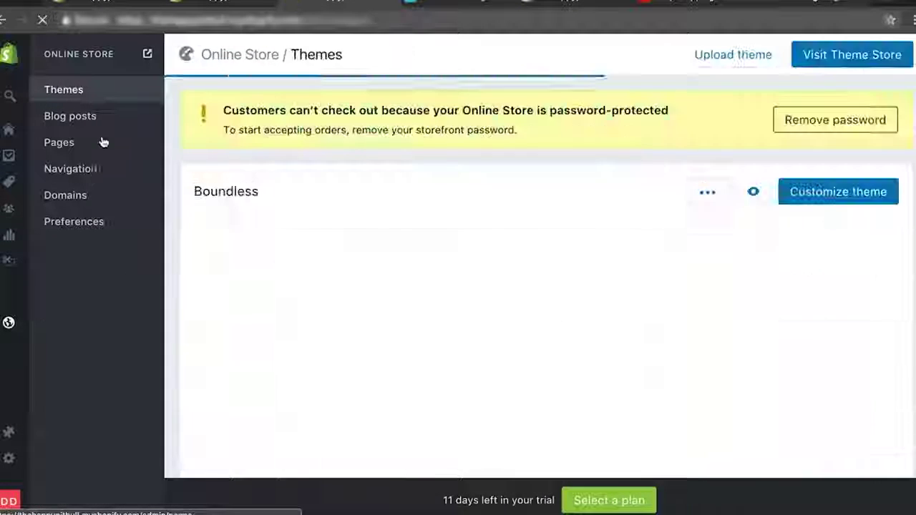
left_click(839, 191)
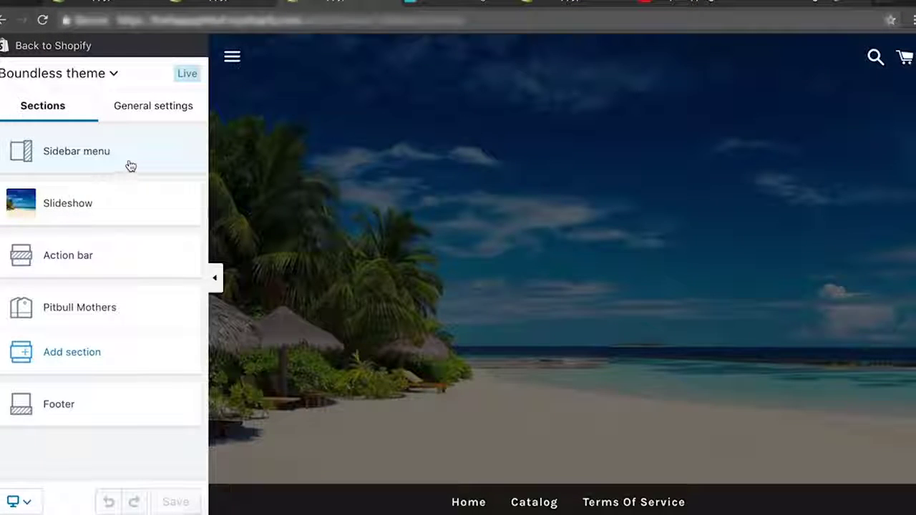
left_click(131, 156)
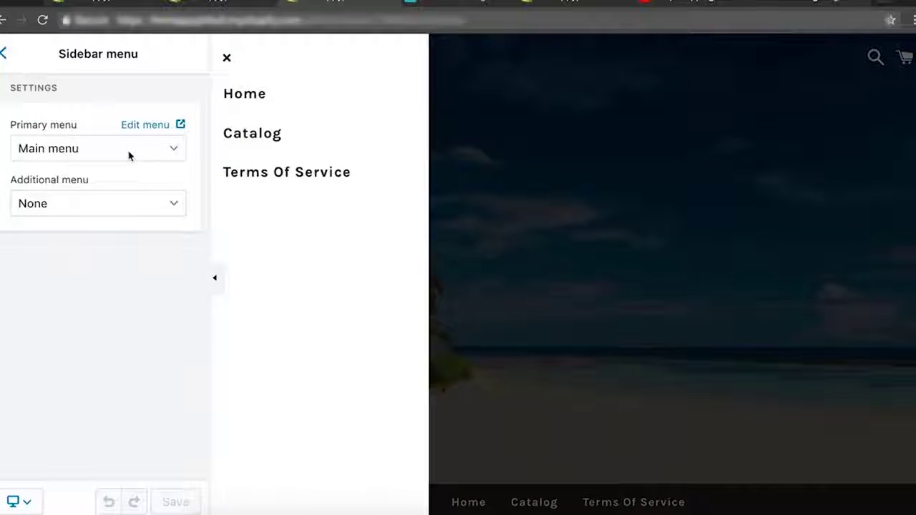
left_click(161, 127)
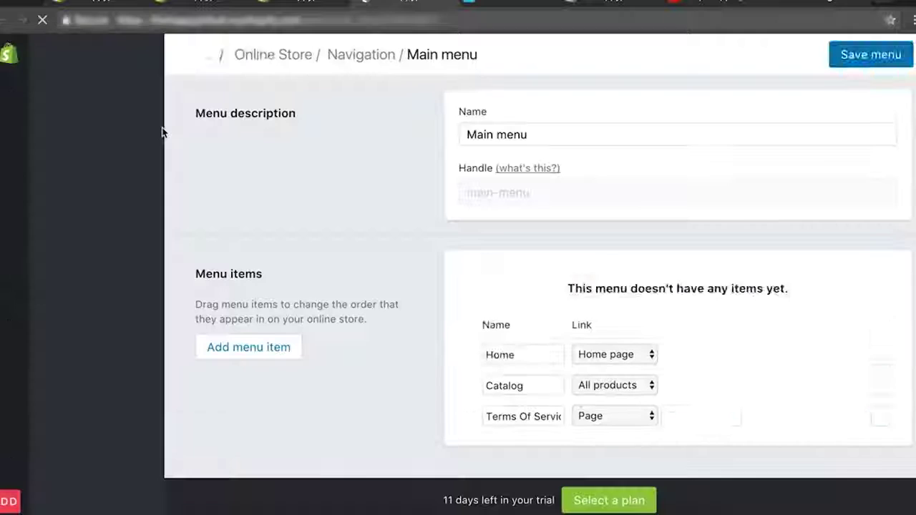
left_click(225, 351)
left_click(629, 400)
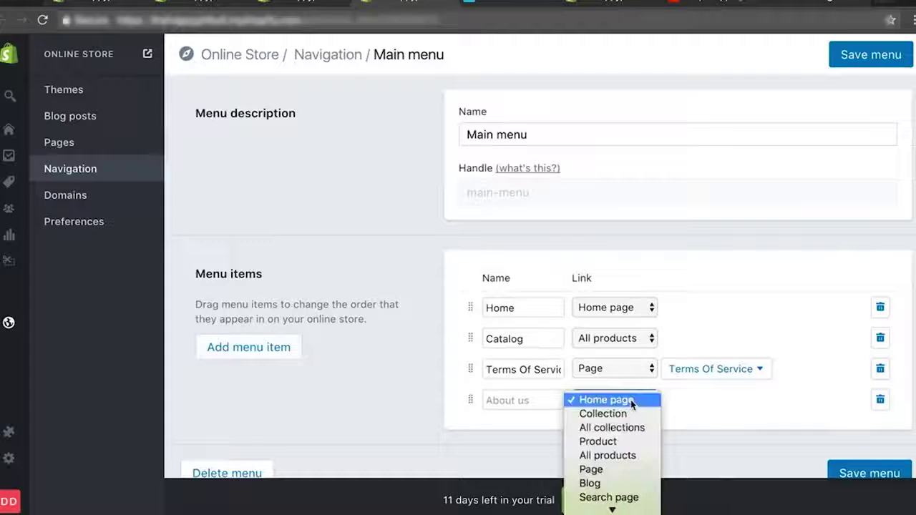
left_click(610, 468)
left_click(725, 406)
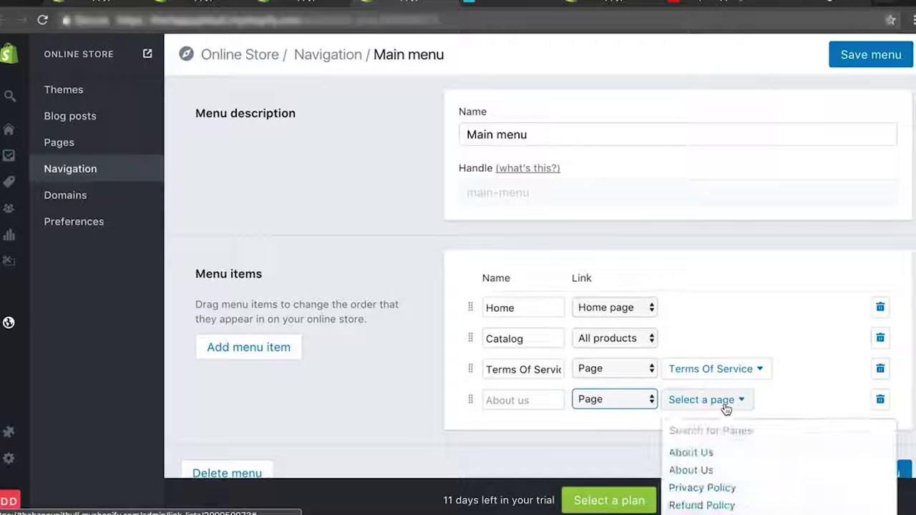
left_click(723, 454)
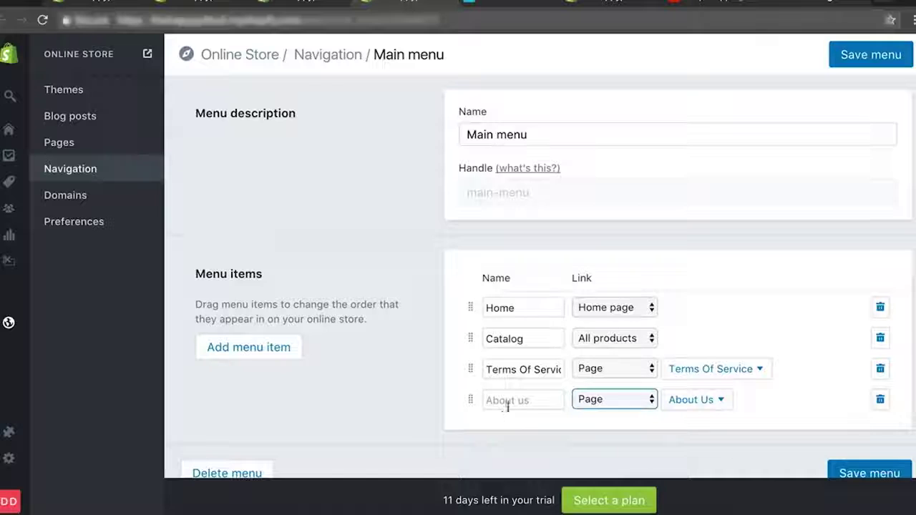
Add another Main menu item and set its link type to Page.
left_click(245, 347)
scroll(609, 358, "down", 2)
left_click(601, 359)
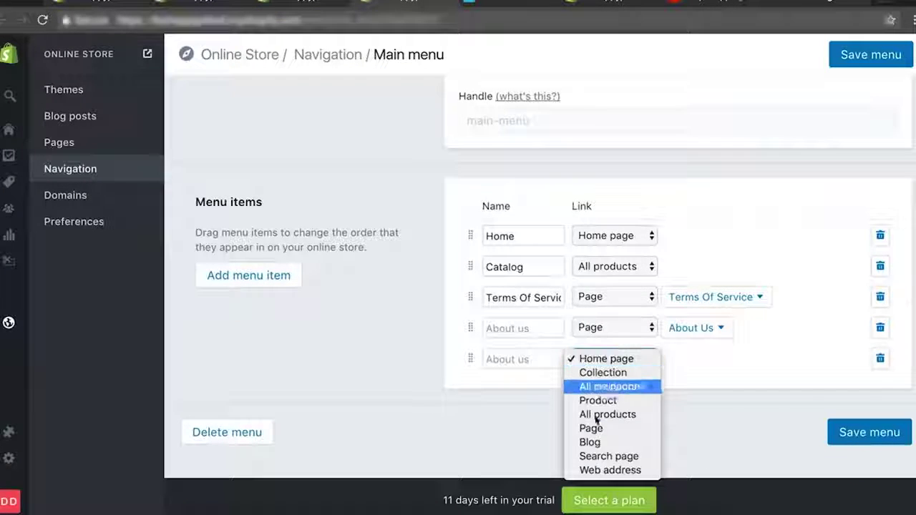
left_click(594, 443)
left_click(625, 364)
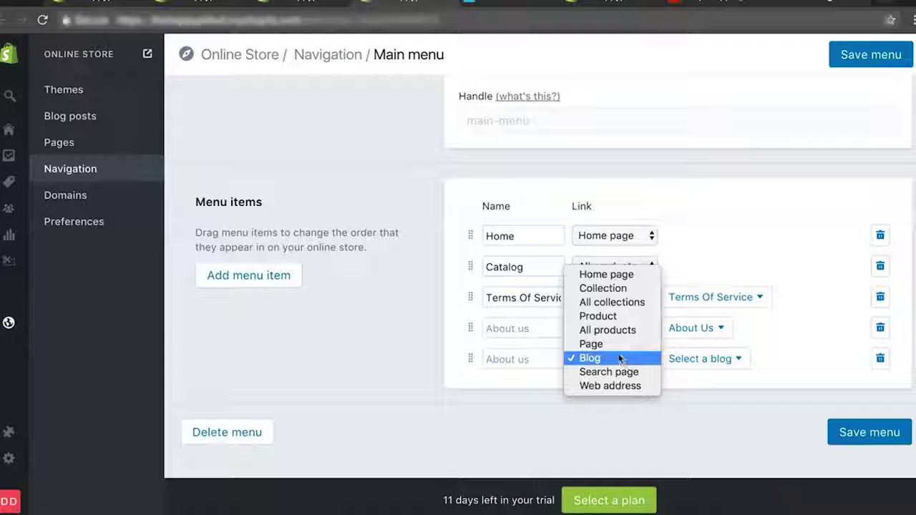
left_click(621, 360)
left_click(620, 358)
left_click(630, 359)
left_click(698, 360)
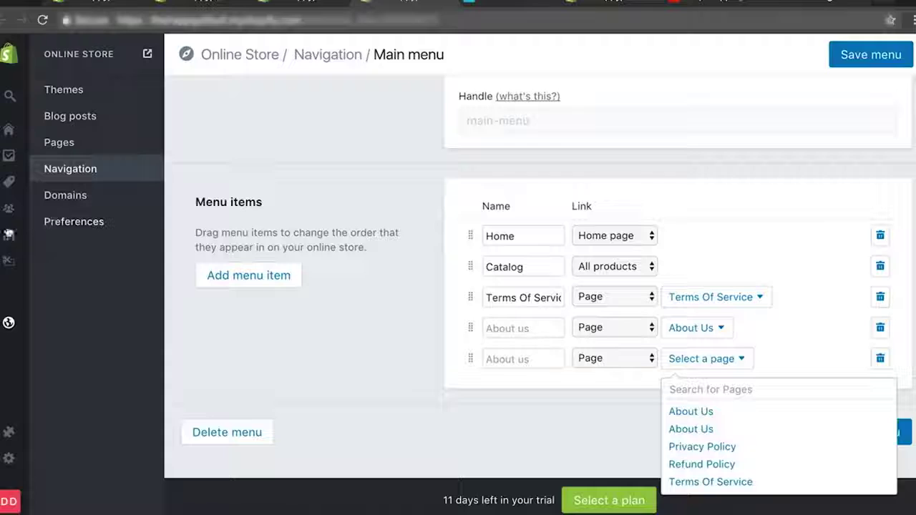
mouse_move(9, 326)
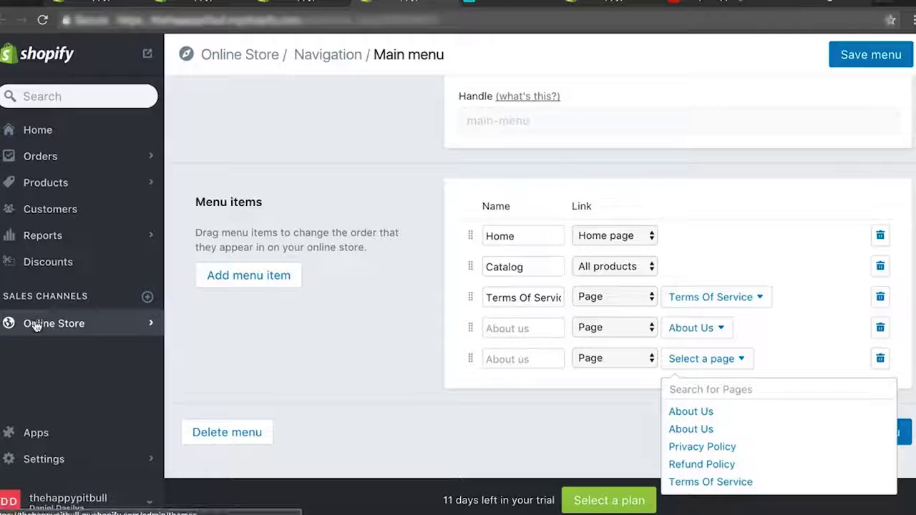
Retitle the second About Us page to Contact Us and save it.
left_click(36, 324)
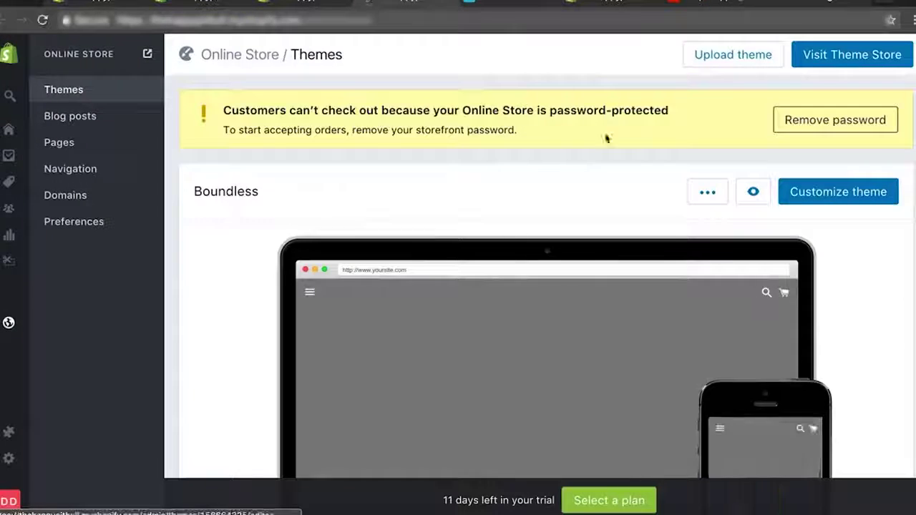
left_click(74, 146)
scroll(338, 245, "down", 2)
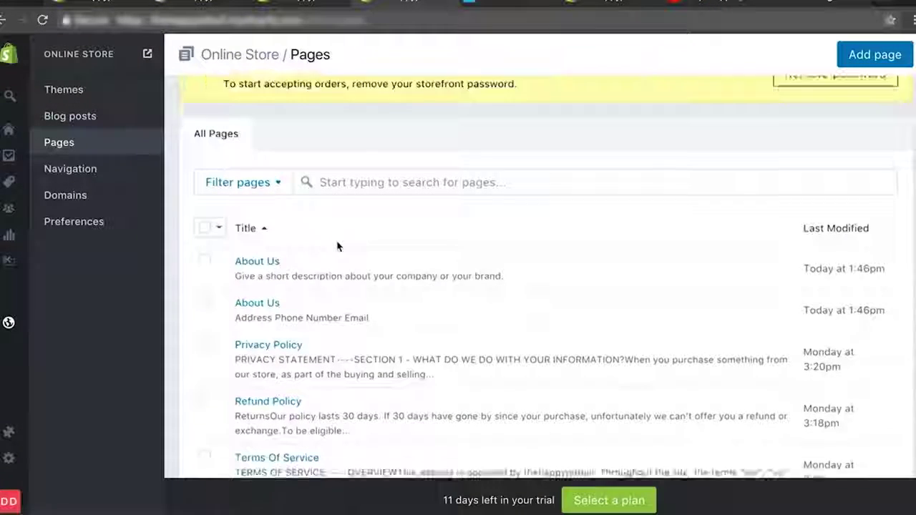
left_click(250, 288)
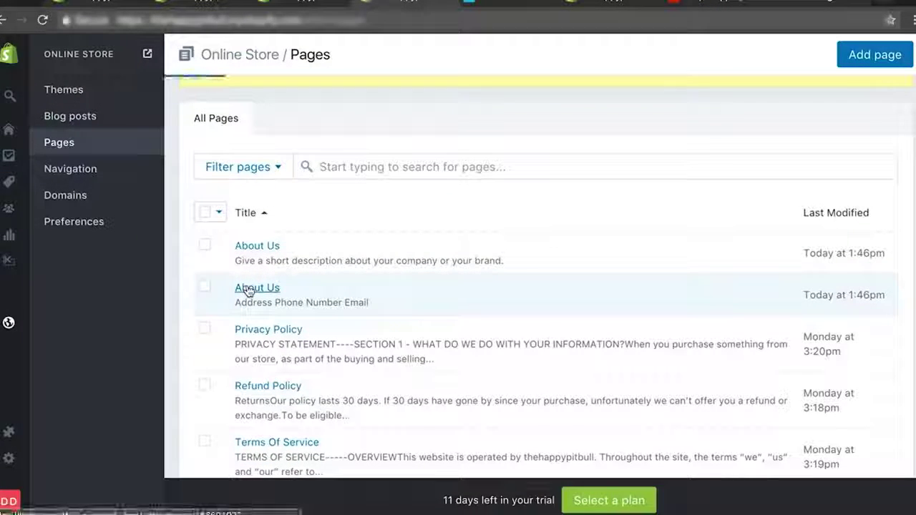
double_click(204, 166)
type("Con")
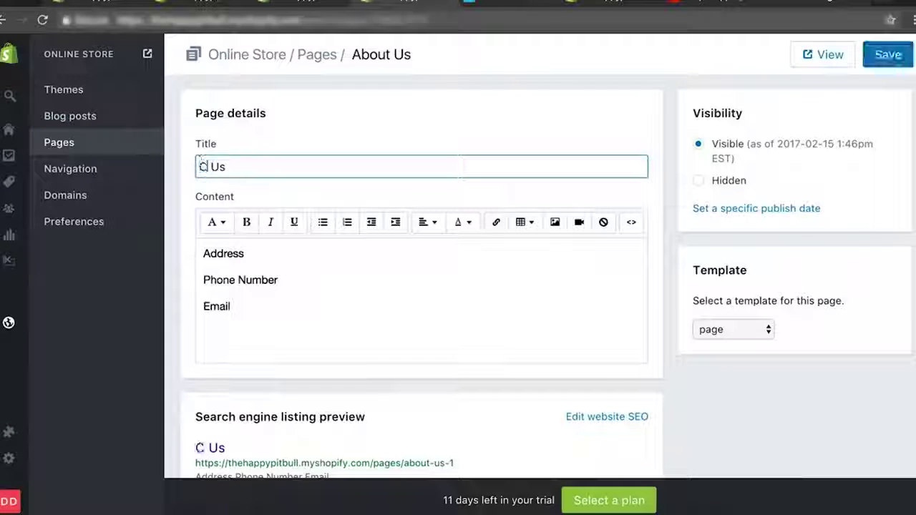
type("tact")
left_click(888, 54)
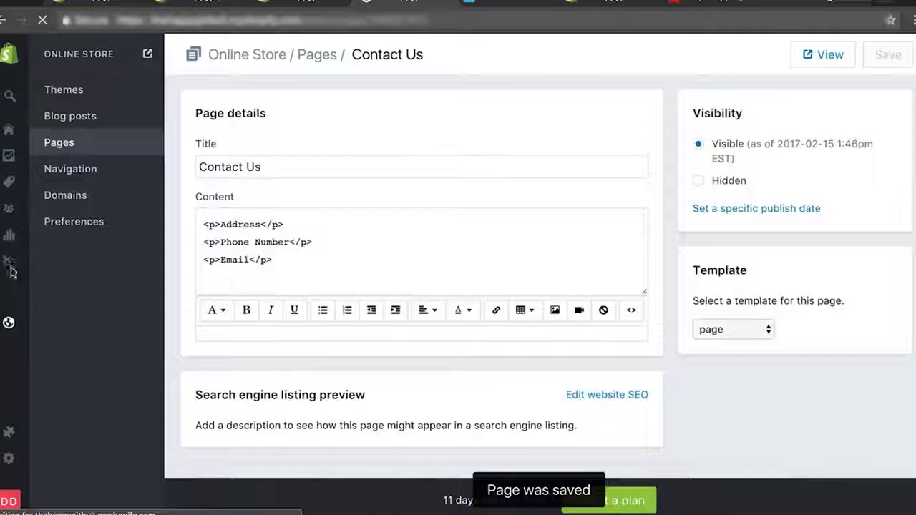
Reopen the Boundless theme editor at the Sidebar menu settings.
left_click(49, 324)
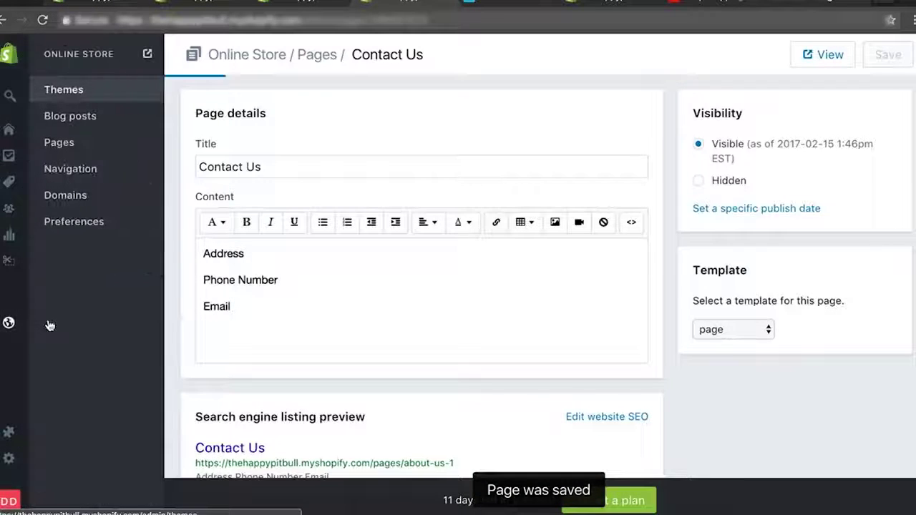
left_click(843, 203)
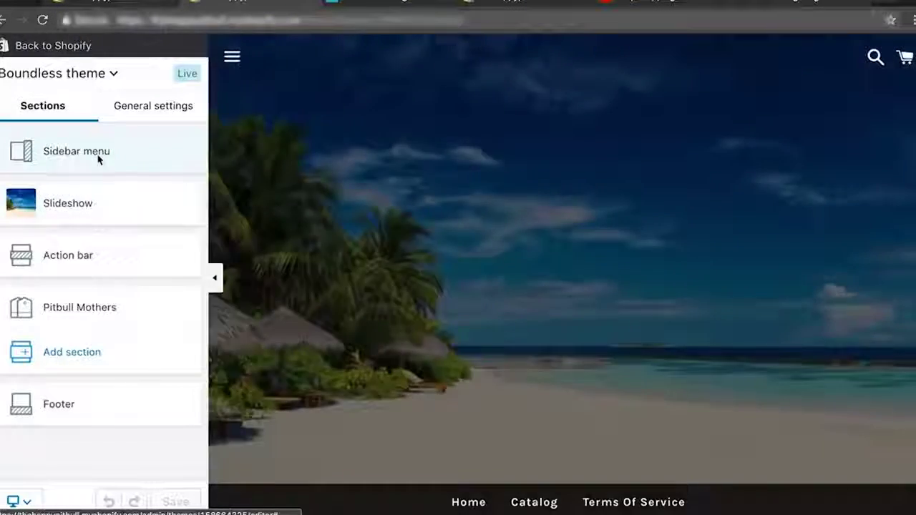
left_click(99, 159)
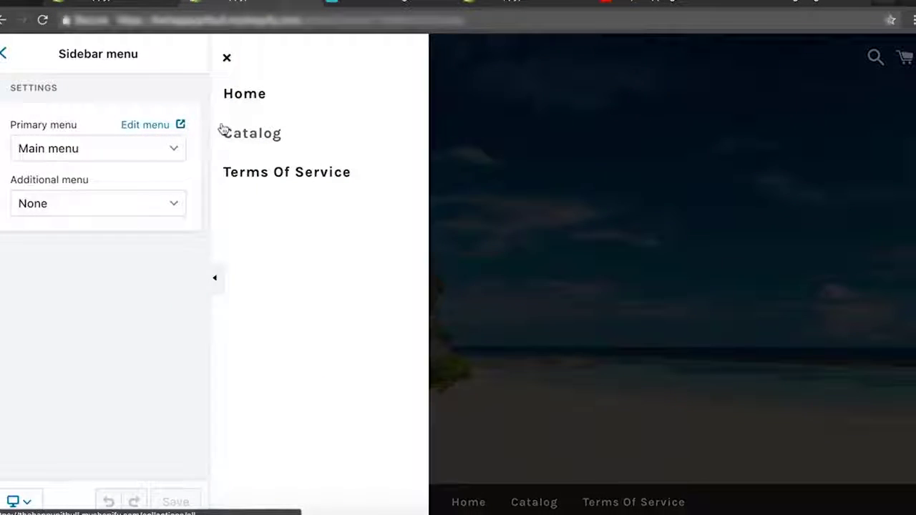
Add two Page-type Main menu items linked to About Us and Contact Us, then save the menu.
left_click(153, 126)
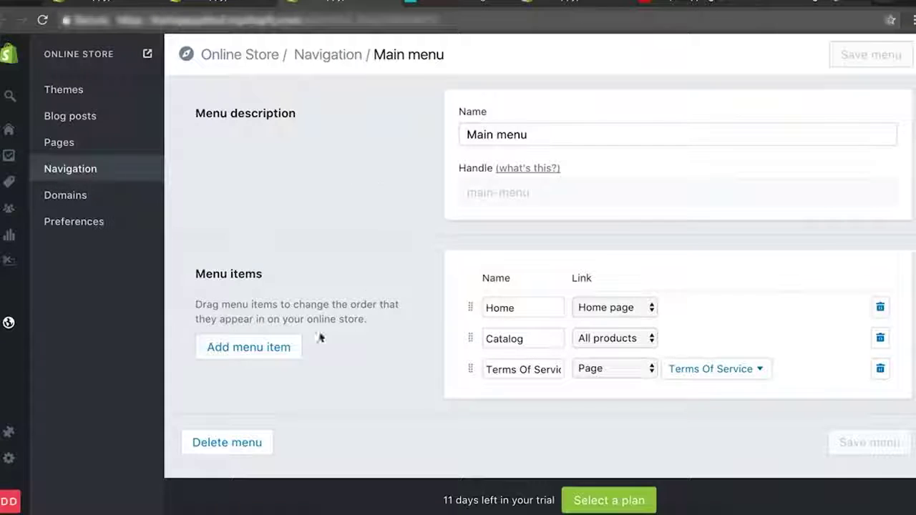
left_click(260, 348)
left_click(628, 402)
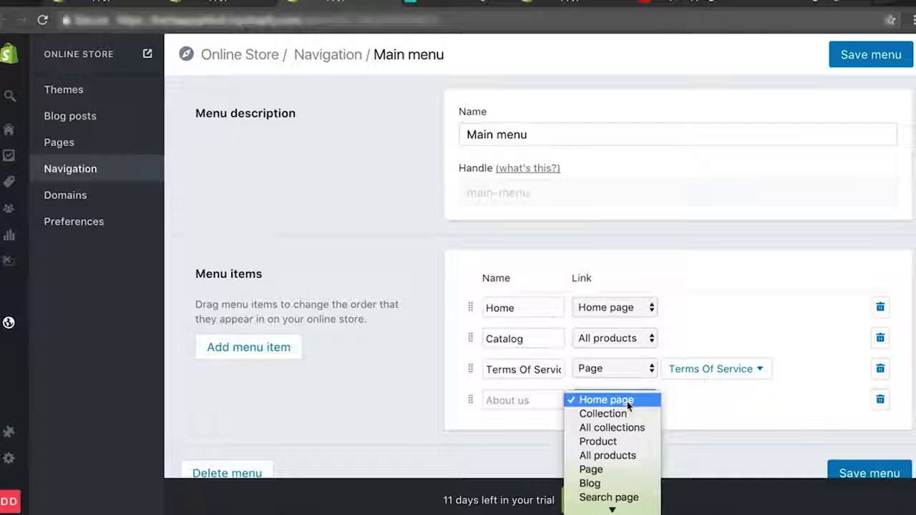
left_click(619, 467)
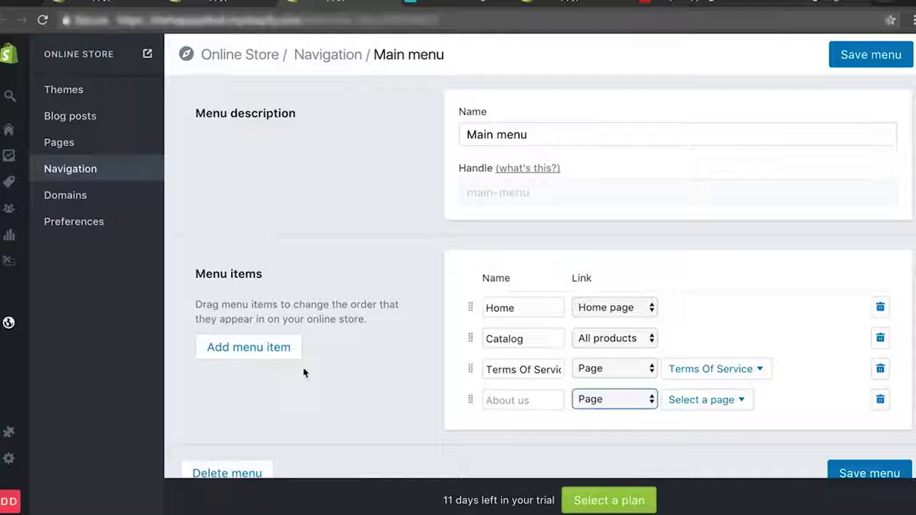
left_click(274, 358)
left_click(630, 431)
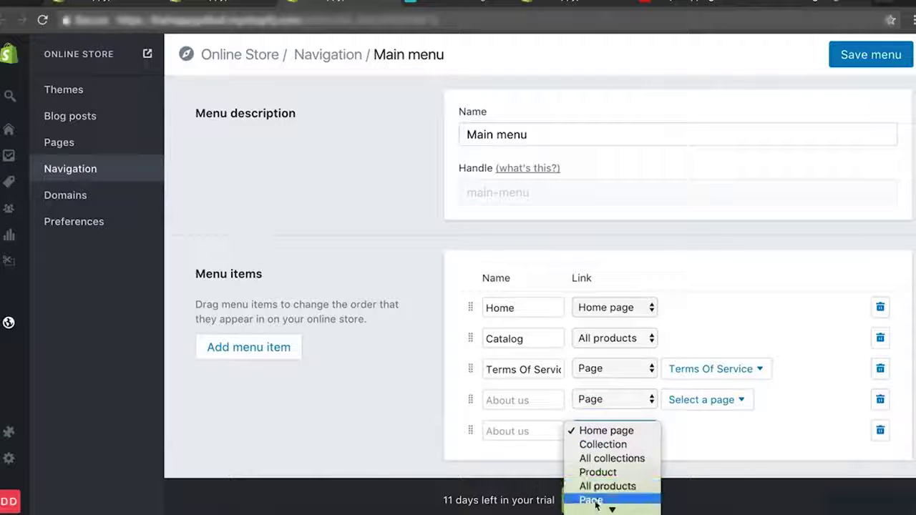
left_click(595, 502)
left_click(705, 428)
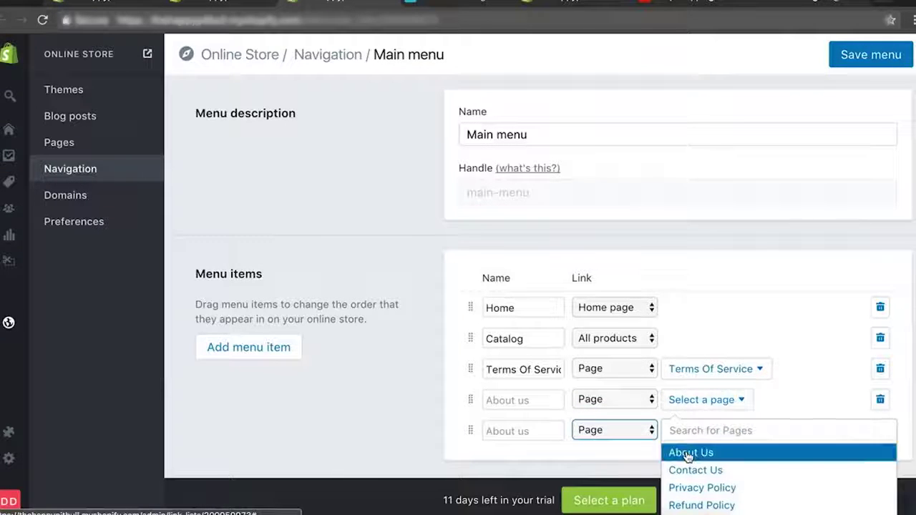
left_click(689, 456)
left_click(706, 433)
left_click(691, 499)
left_click(867, 55)
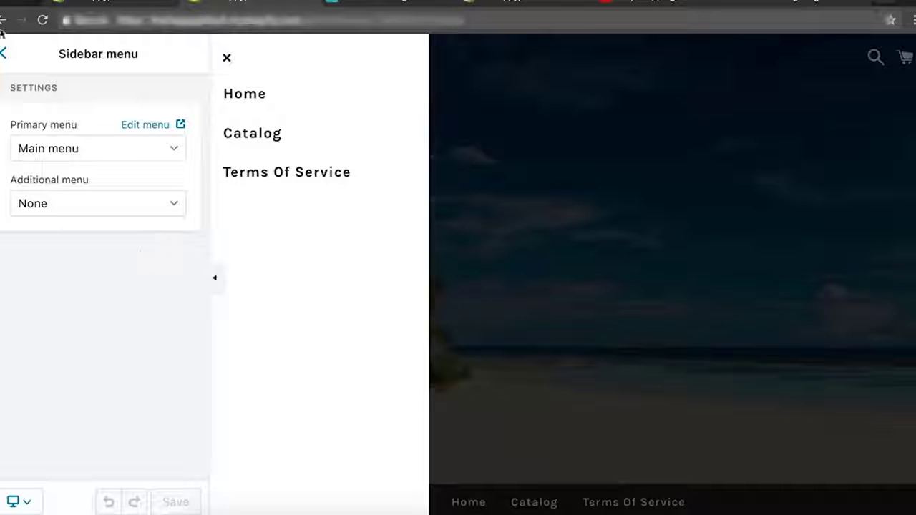
left_click(4, 53)
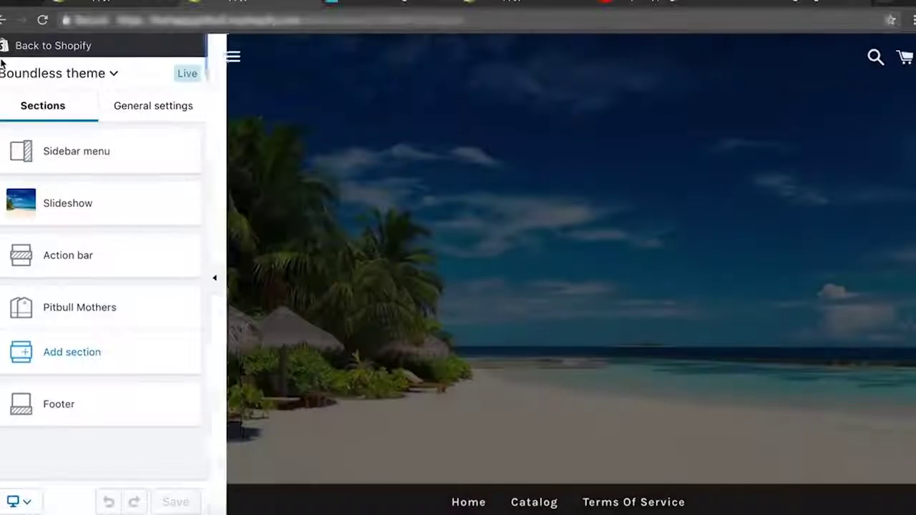
In the Sidebar menu section, switch the primary menu to None, then back to Main menu.
left_click(148, 157)
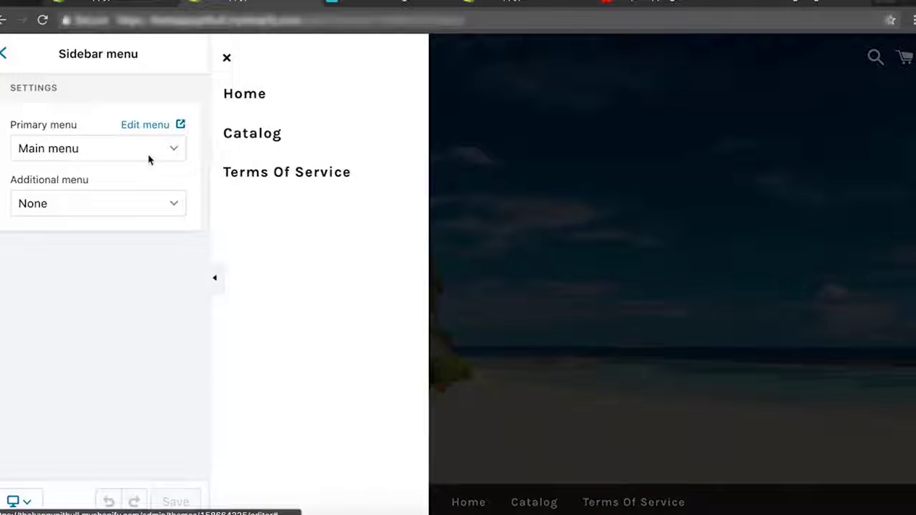
left_click(102, 151)
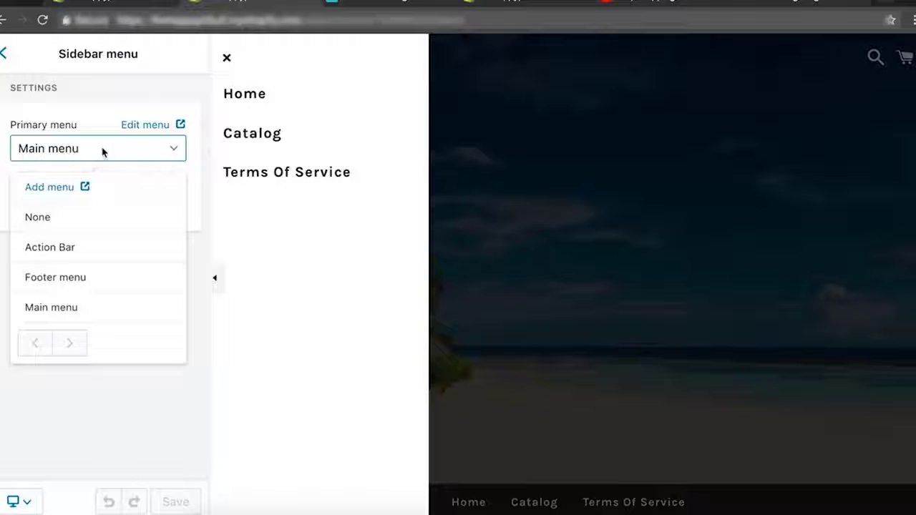
left_click(71, 218)
left_click(107, 150)
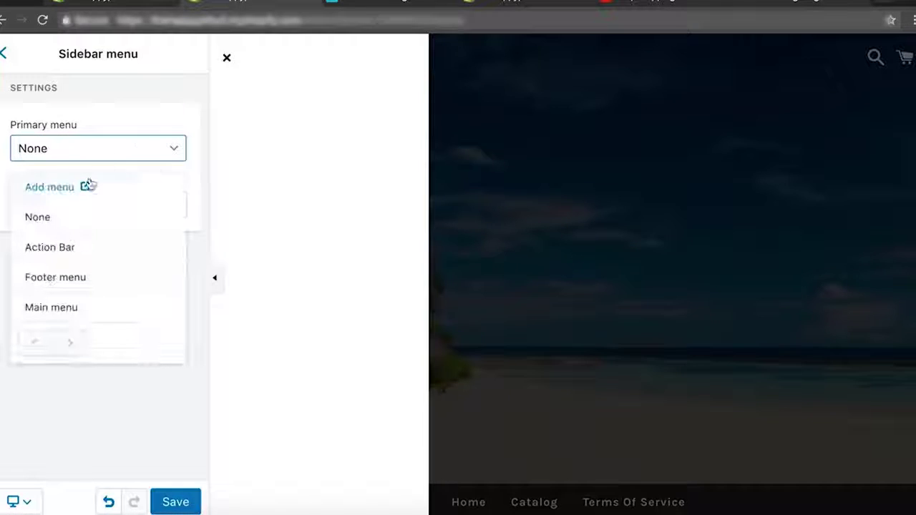
left_click(89, 301)
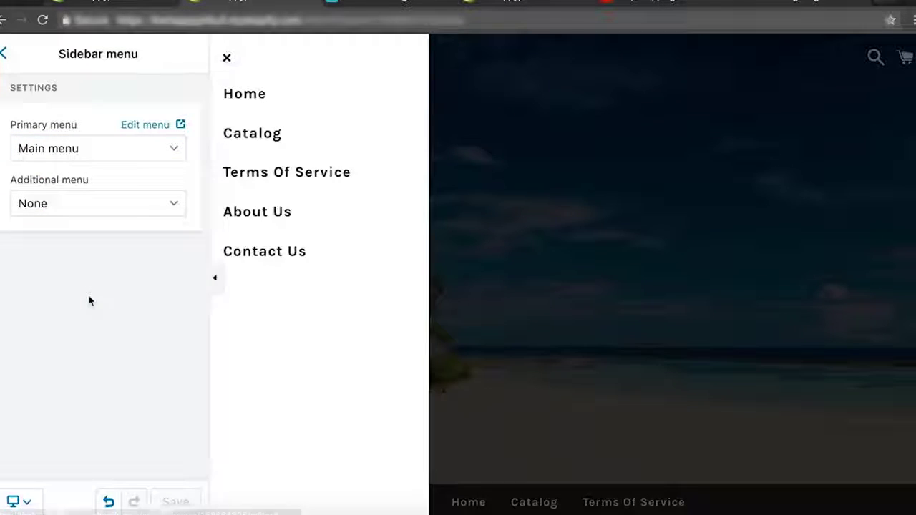
Hide and restore the settings panel, then exit the theme editor to the Themes page.
left_click(214, 281)
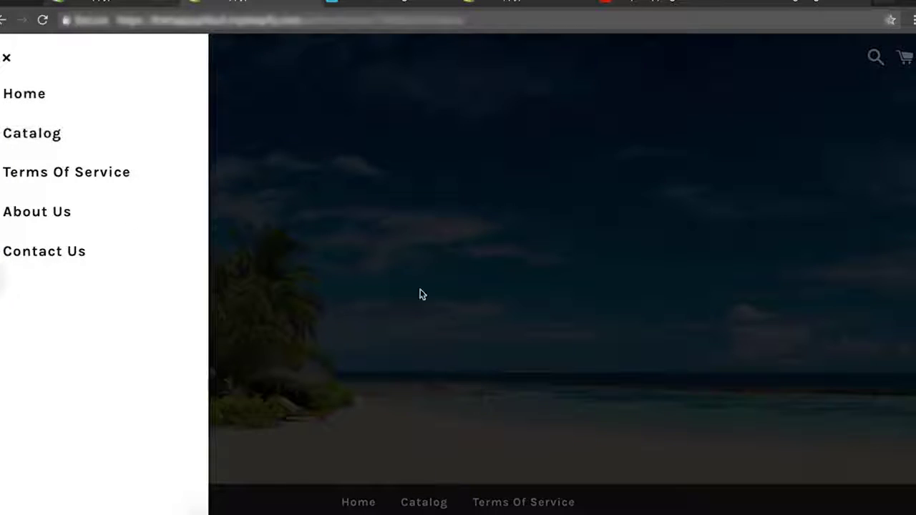
left_click(3, 282)
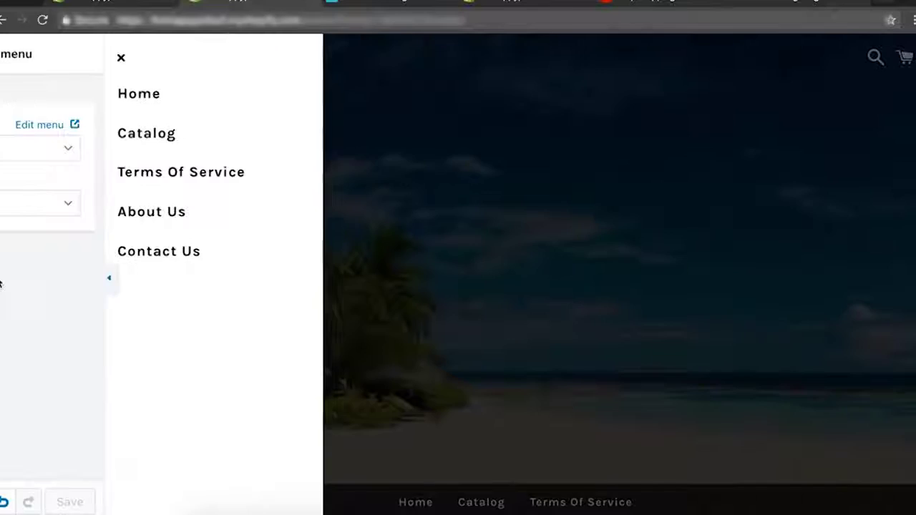
left_click(4, 52)
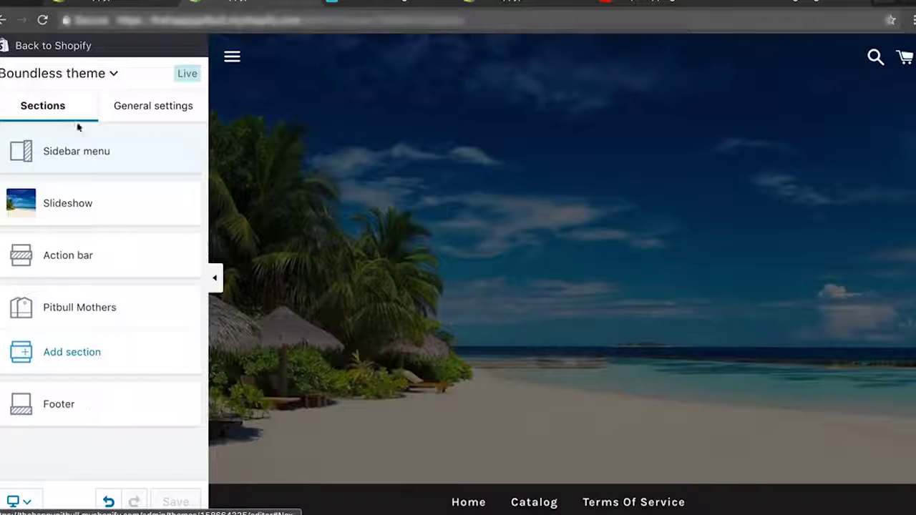
left_click(21, 45)
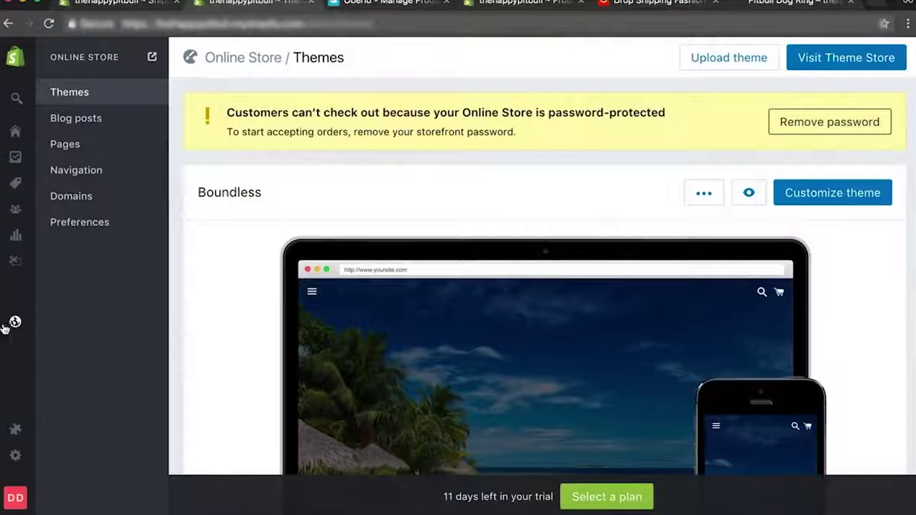
Open the Domains page and look at the buy-new and connect-existing domain dialogs.
mouse_move(12, 324)
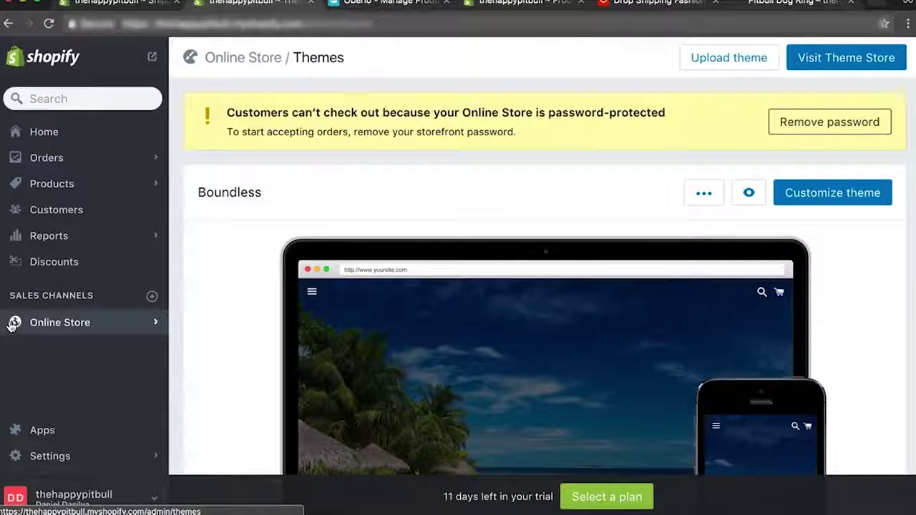
left_click(75, 197)
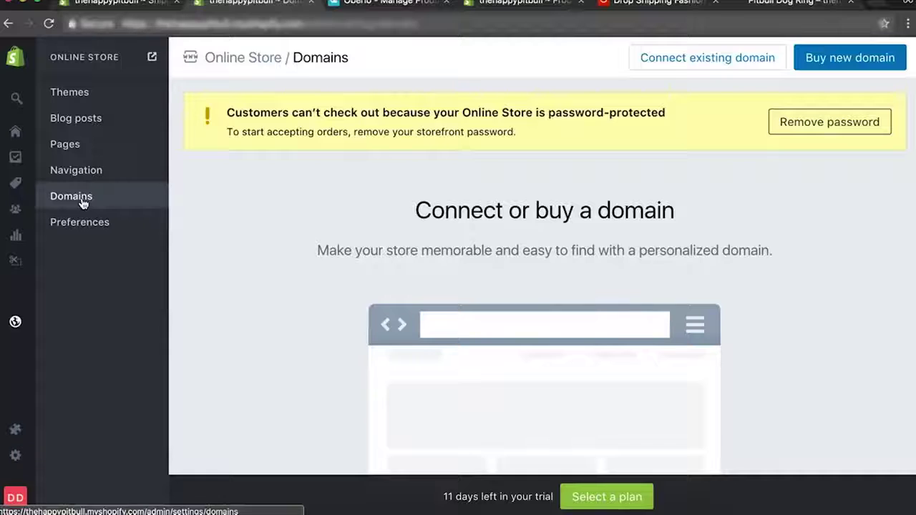
left_click(814, 65)
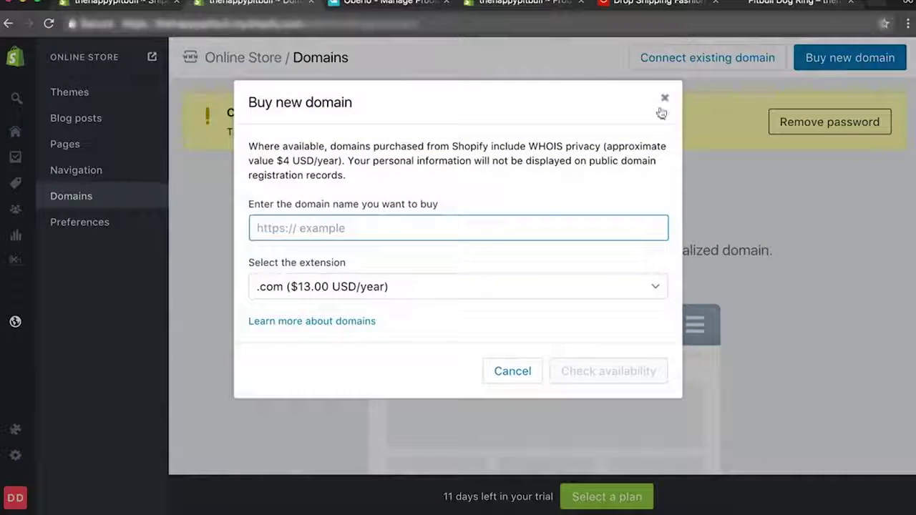
left_click(662, 98)
left_click(716, 66)
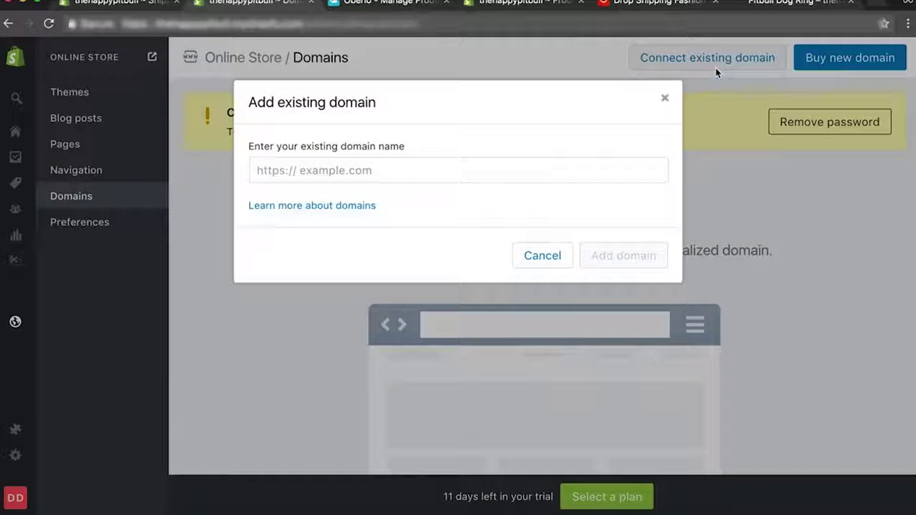
left_click(664, 98)
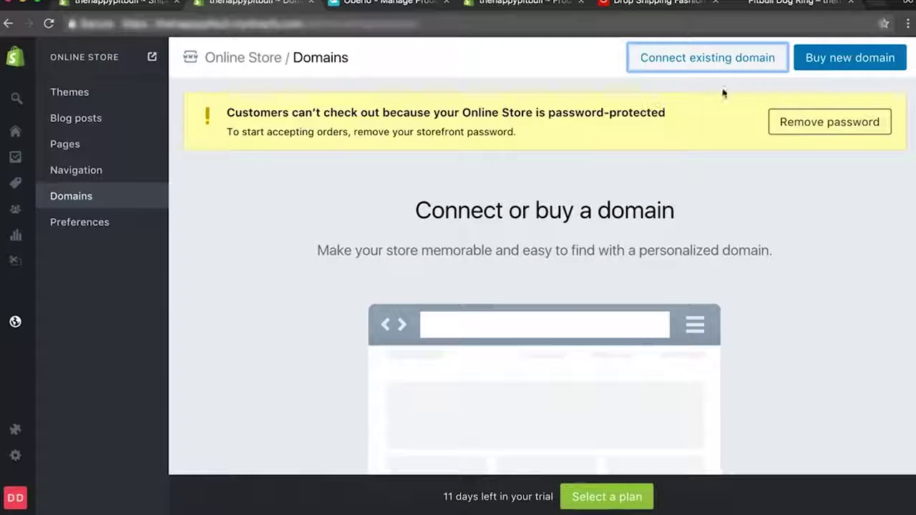
Start buying a new domain and check whether pitbulllovers.com is available.
left_click(842, 62)
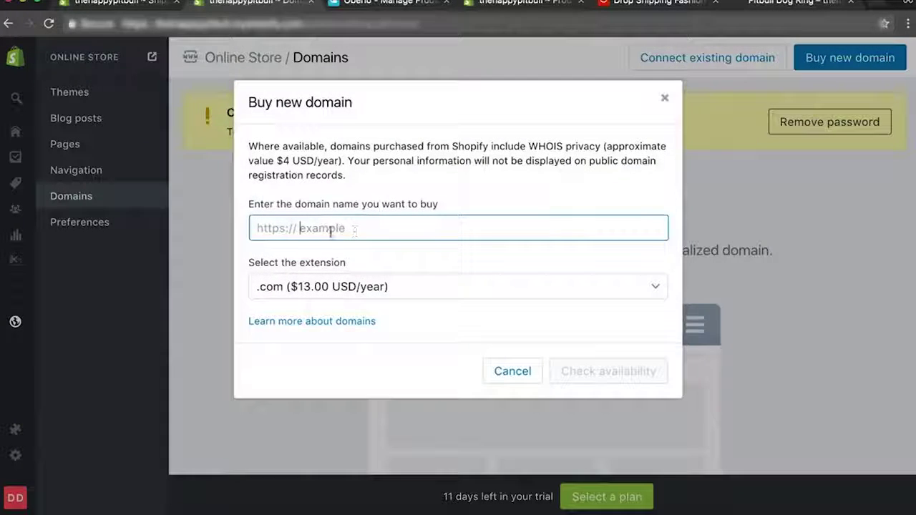
type("t")
key("BackSpace")
type("pitbulllovers")
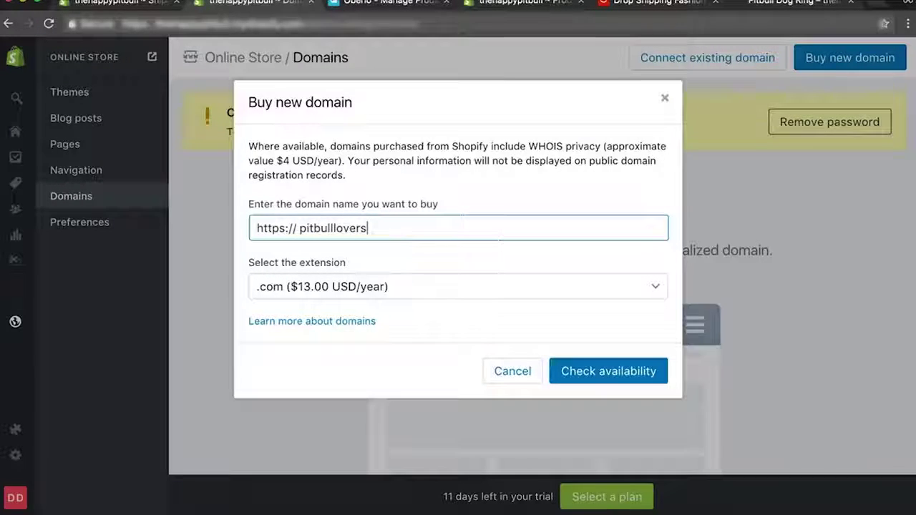
left_click(437, 262)
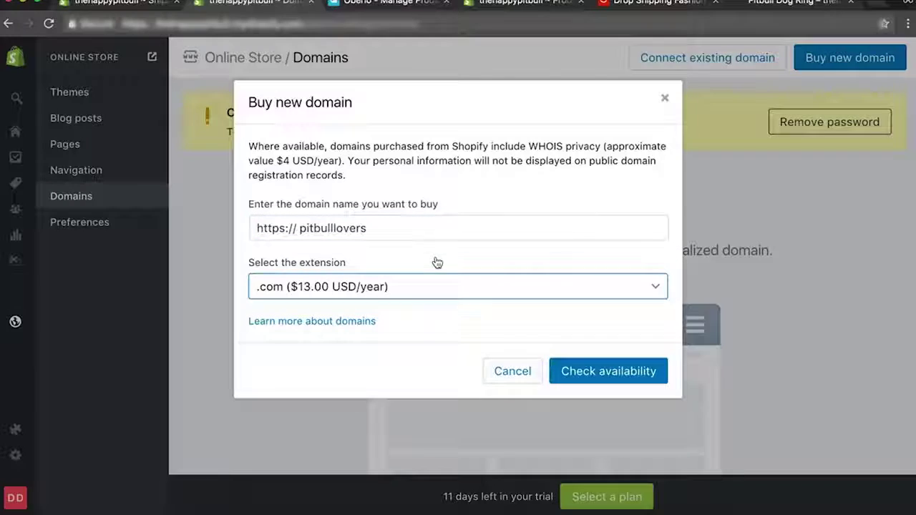
left_click(585, 371)
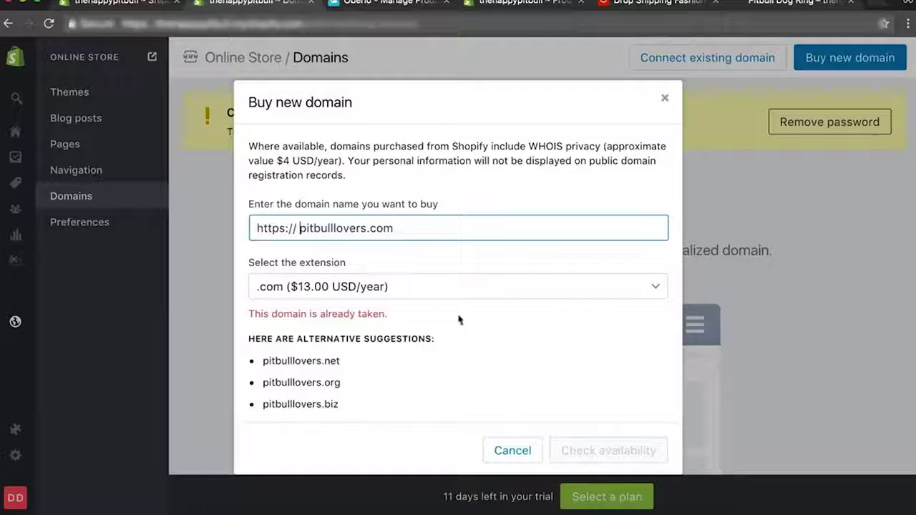
Check pitbullloverzzzz.com, which is available at $13.00 USD/year, then cancel the purchase.
left_click(366, 229)
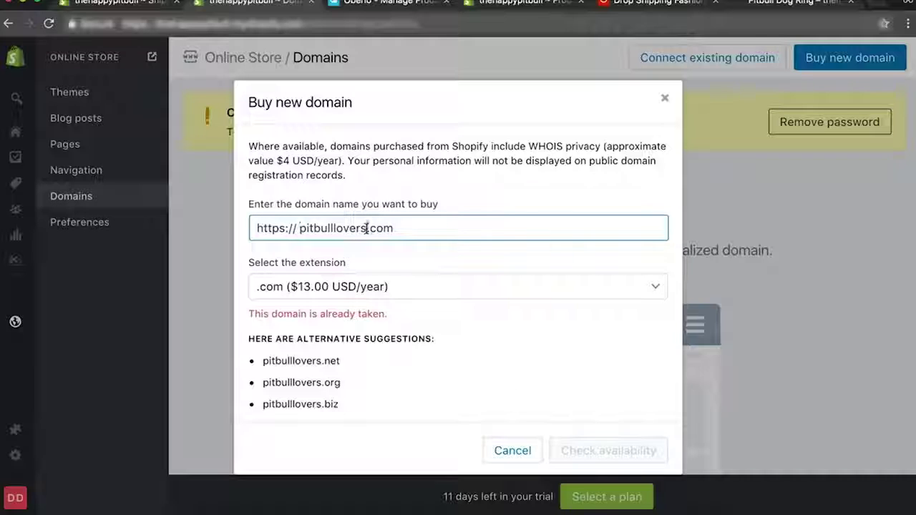
key("BackSpace")
type("zzzz")
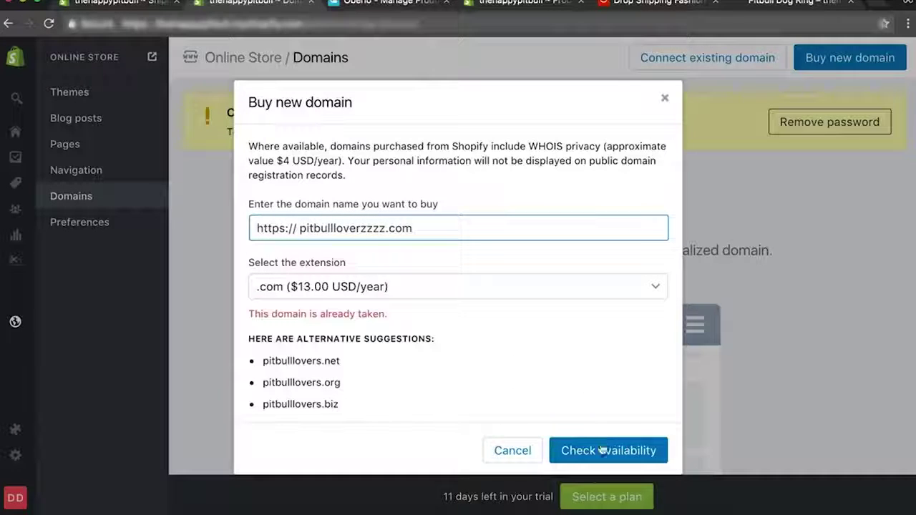
left_click(602, 450)
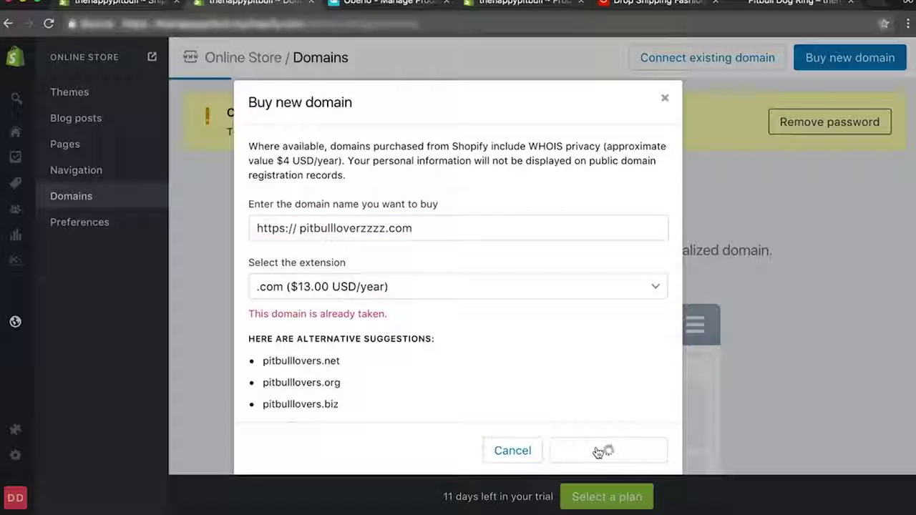
scroll(402, 244, "down", 2)
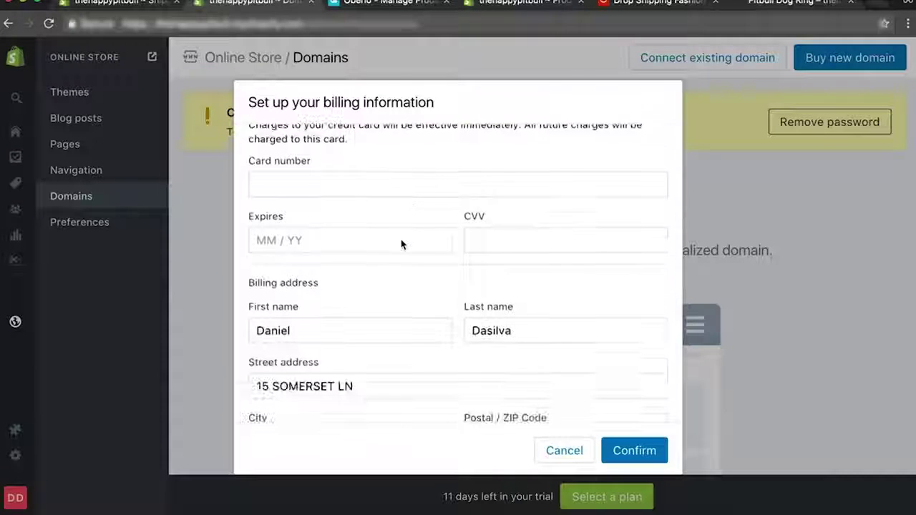
scroll(402, 243, "down", 2)
scroll(402, 243, "up", 4)
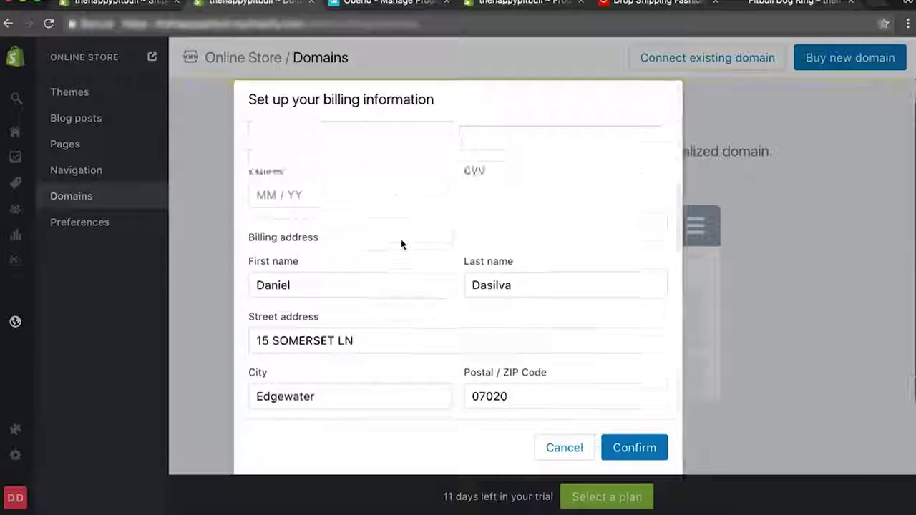
left_click(576, 451)
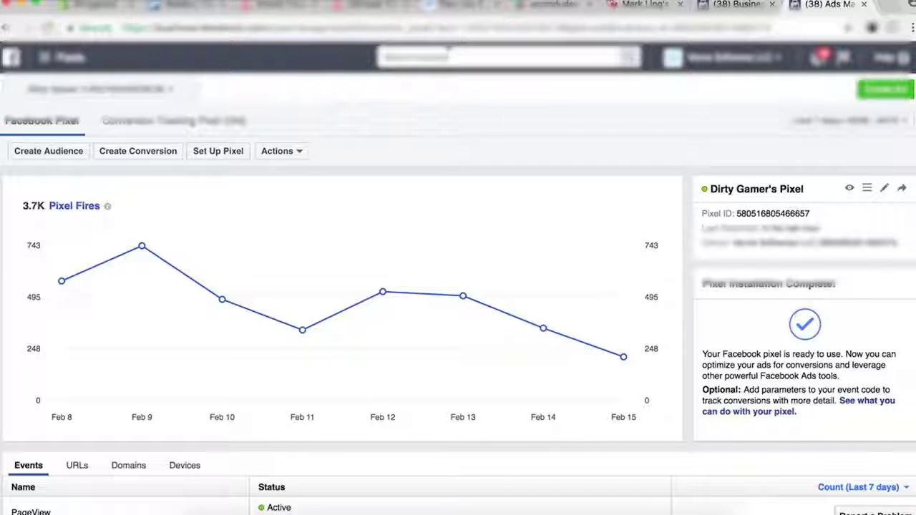
Go to All Tools > Pixels in Ads Manager and select the pixel's ID number.
left_click(56, 60)
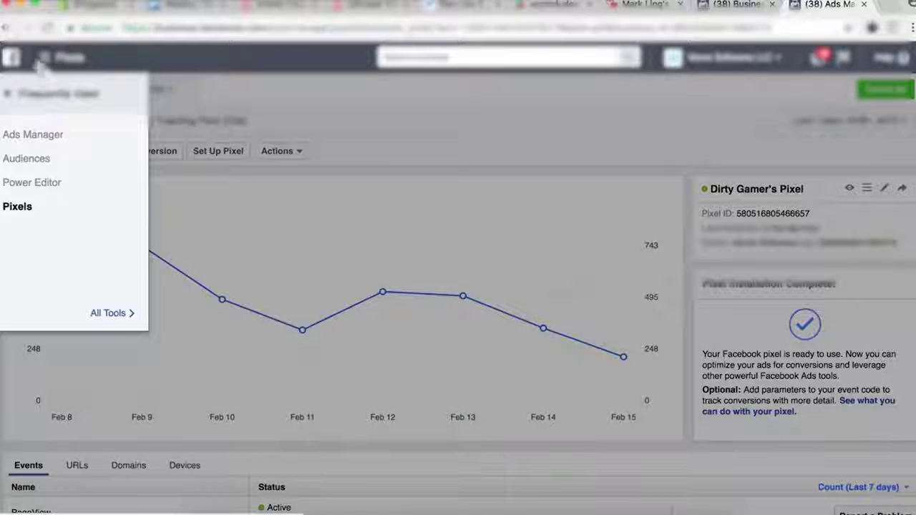
mouse_move(123, 317)
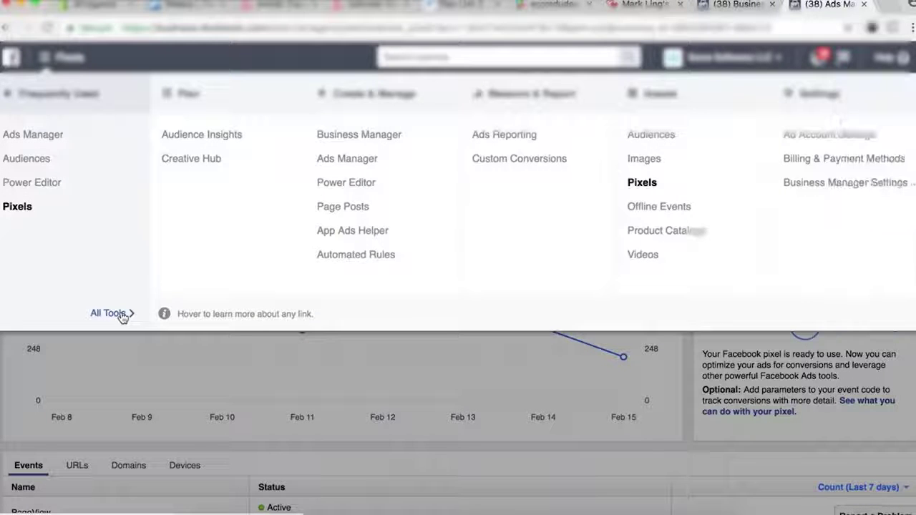
left_click(641, 188)
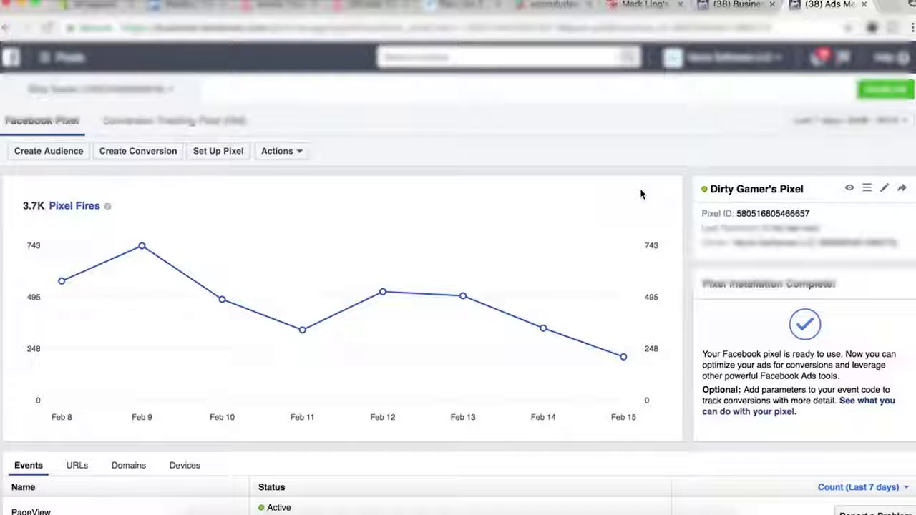
double_click(764, 213)
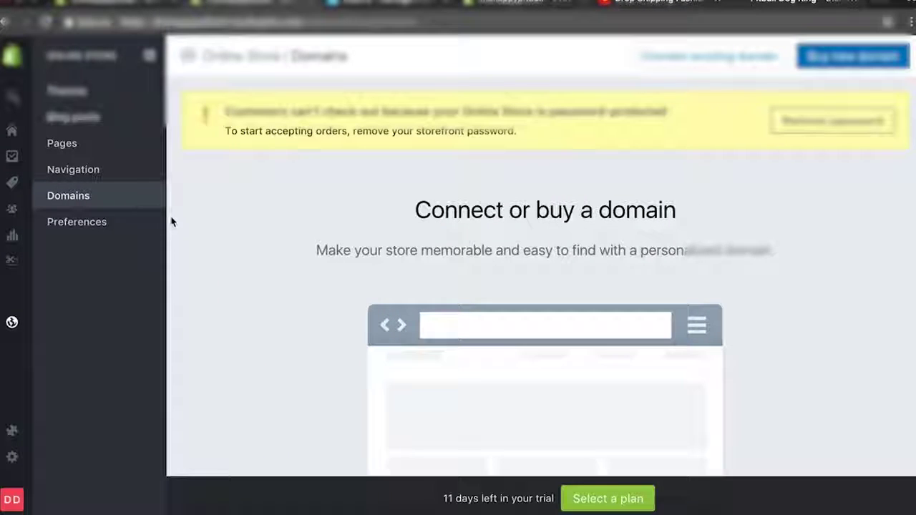
Paste the copied Pixel ID into the Facebook Pixel ID field of Online Store Preferences.
left_click(12, 323)
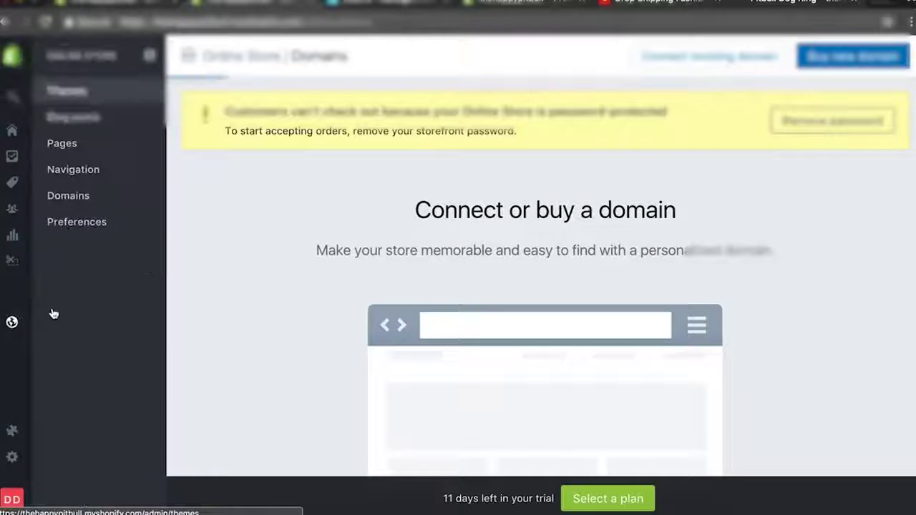
left_click(74, 223)
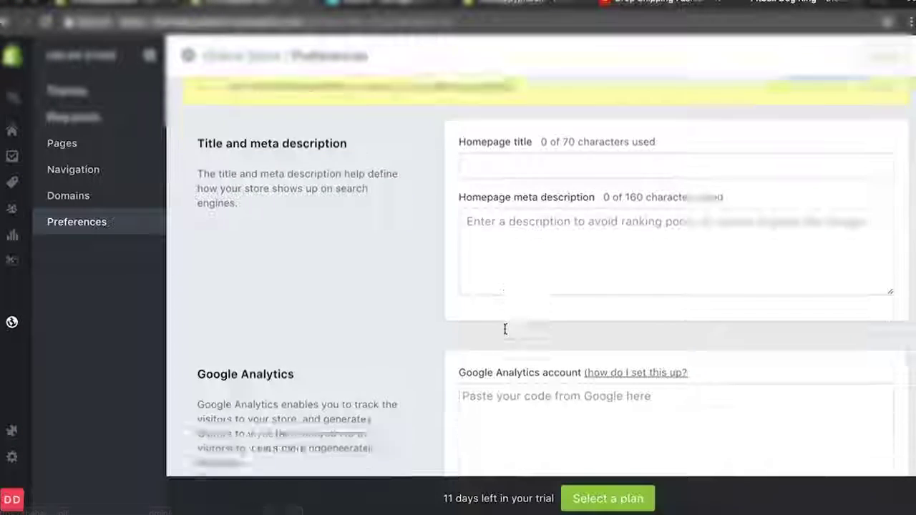
scroll(505, 329, "down", 5)
left_click(534, 122)
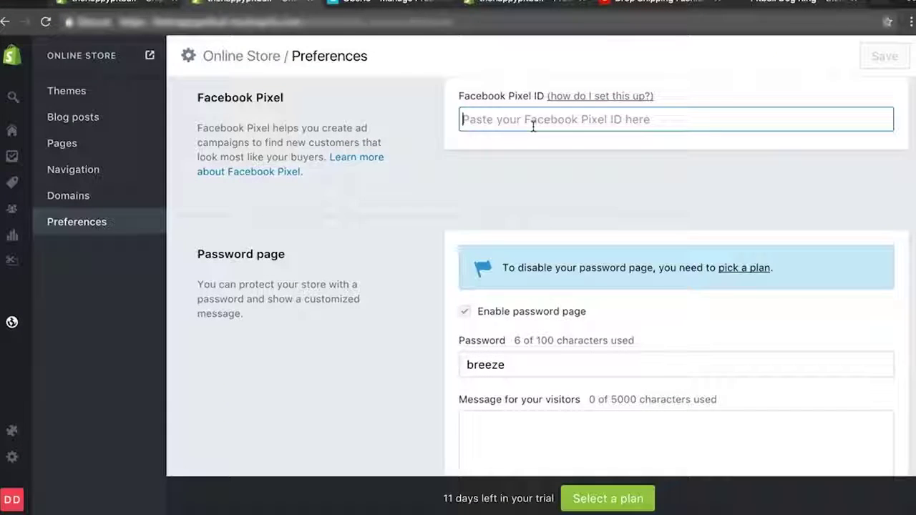
key("super+v")
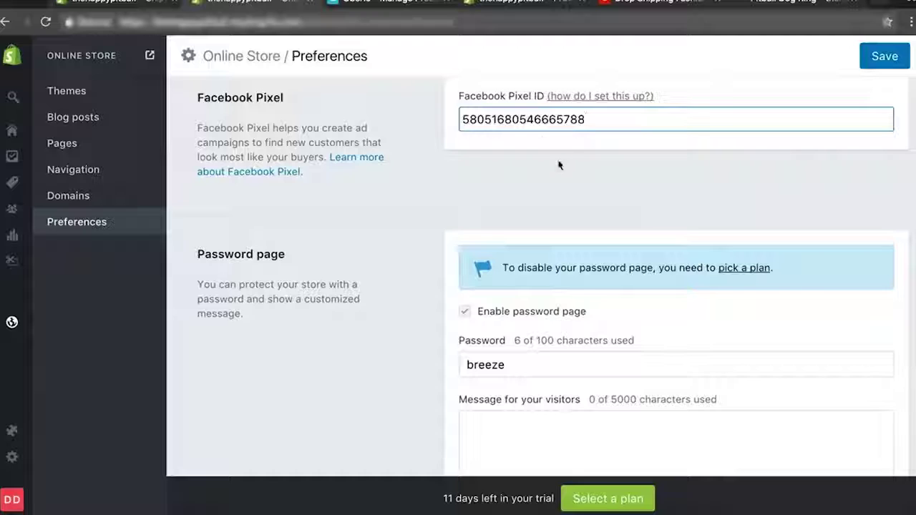
Change the ID's wrong leading digit to 7 and save the preferences.
left_click(470, 120)
key("BackSpace")
type("7")
left_click(458, 148)
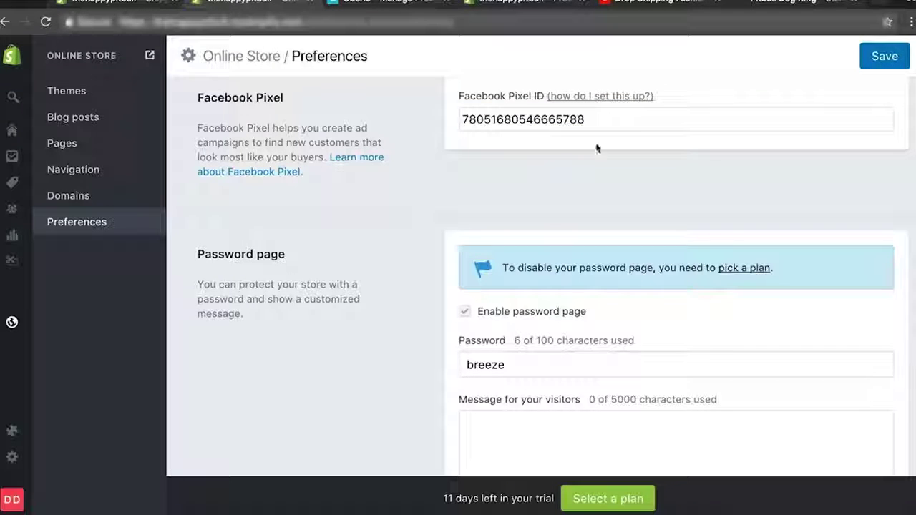
left_click(885, 56)
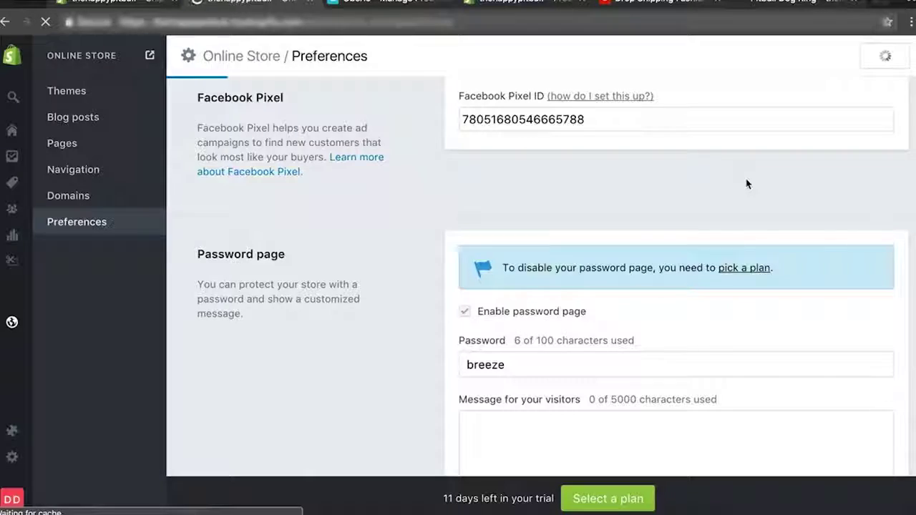
scroll(747, 186, "down", 3)
scroll(747, 185, "down", 8)
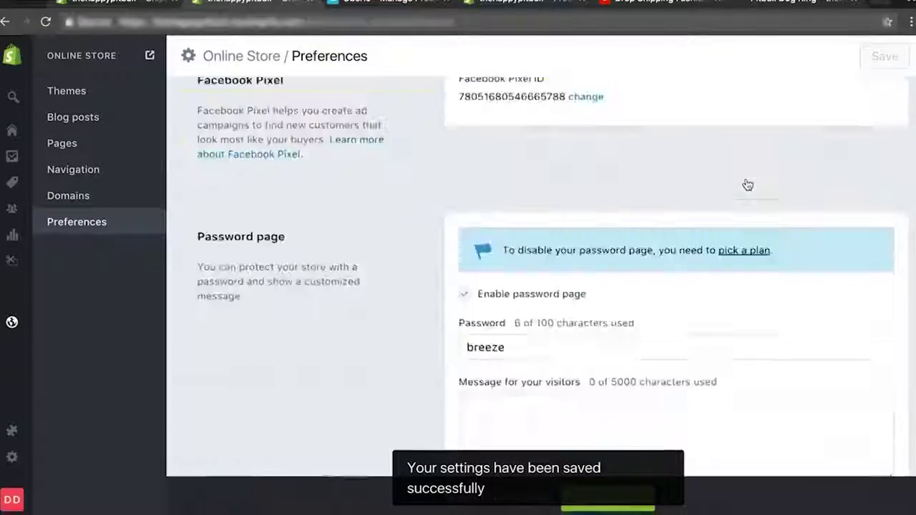
scroll(747, 186, "up", 4)
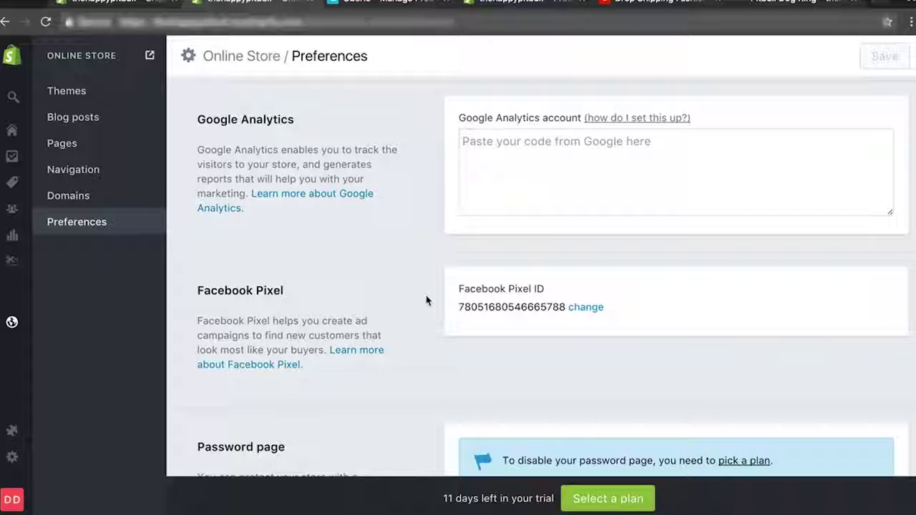
scroll(427, 301, "down", 5)
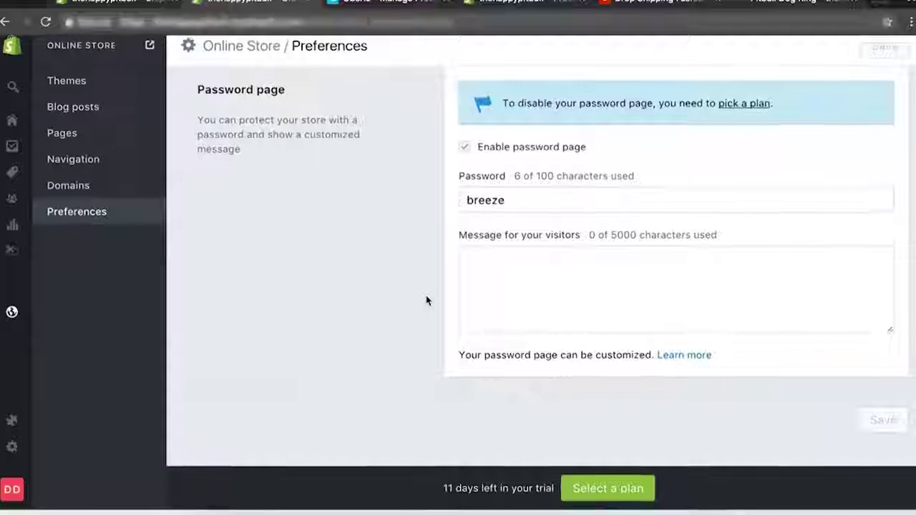
scroll(427, 300, "up", 4)
scroll(454, 280, "up", 3)
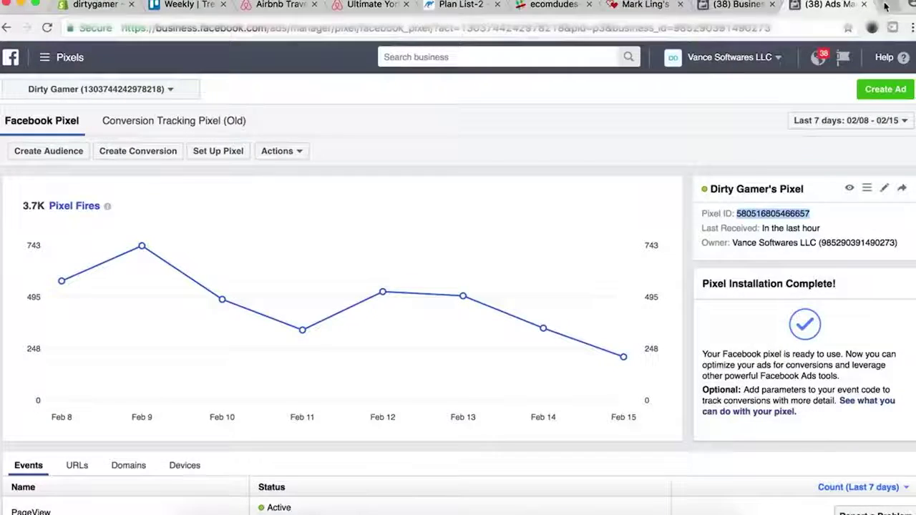
Search for Google Analytics in a new tab and sign in to Analytics from its site.
key("super+t")
type("google analyitcs")
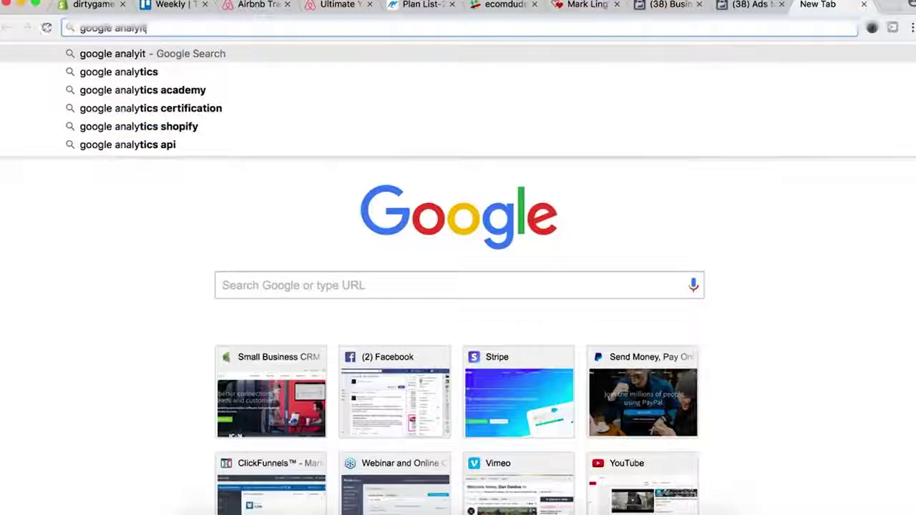
key("Return")
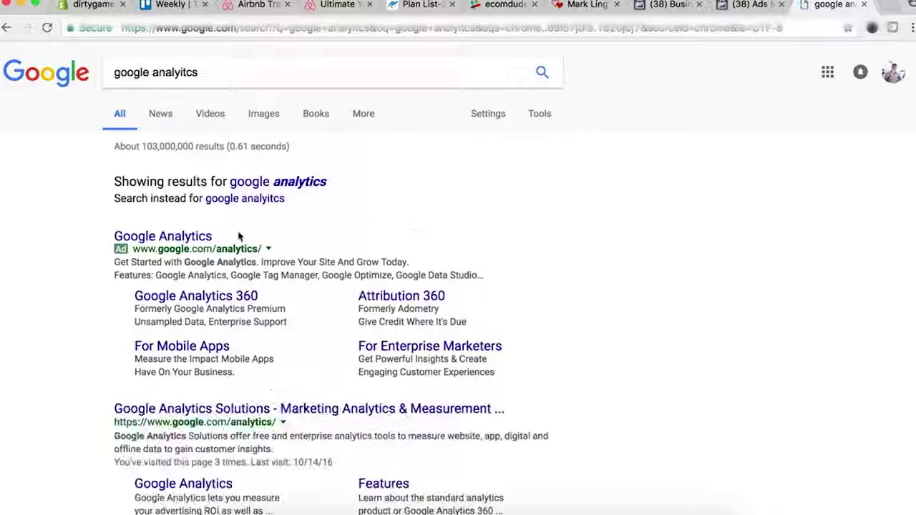
left_click(184, 240)
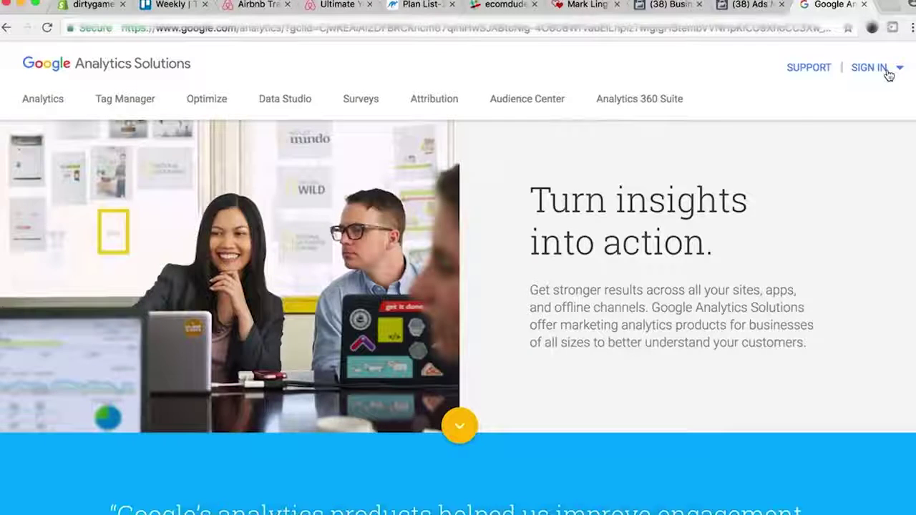
left_click(890, 72)
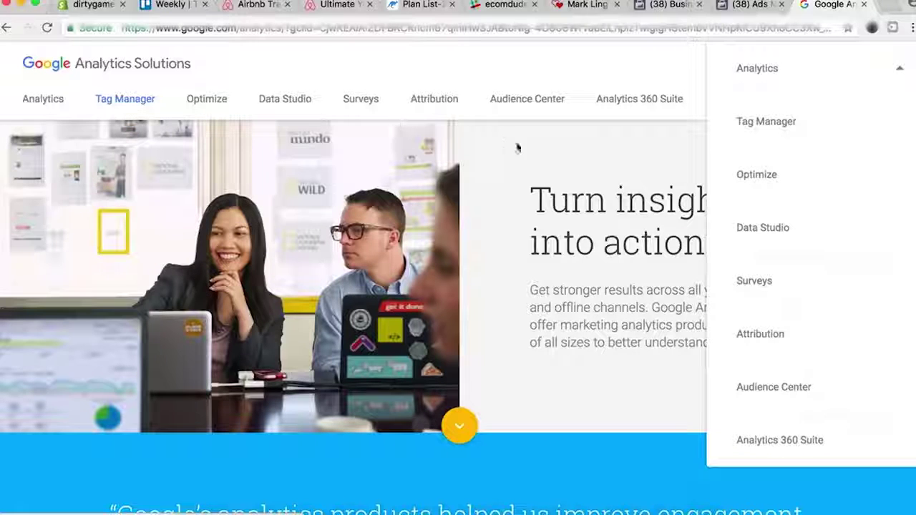
left_click(786, 75)
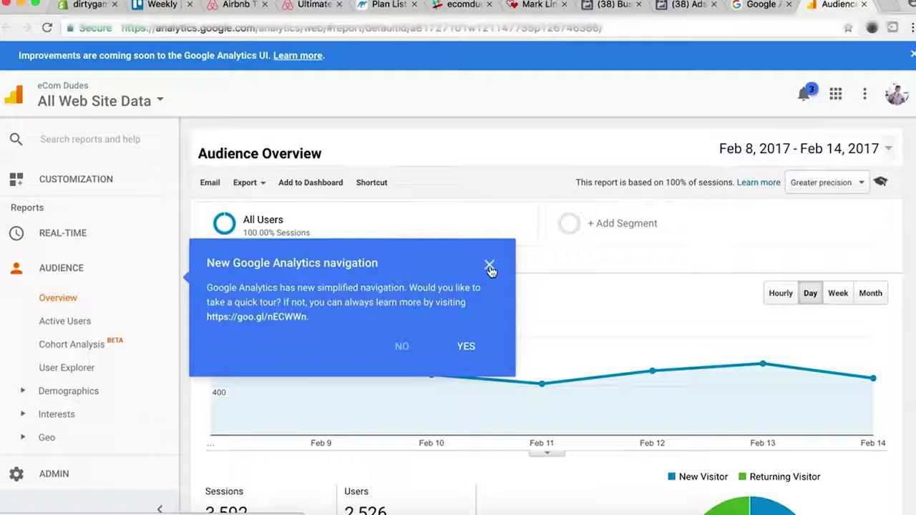
Dismiss the tour popup and browse the Dirty Gamer account in the picker without switching.
left_click(490, 265)
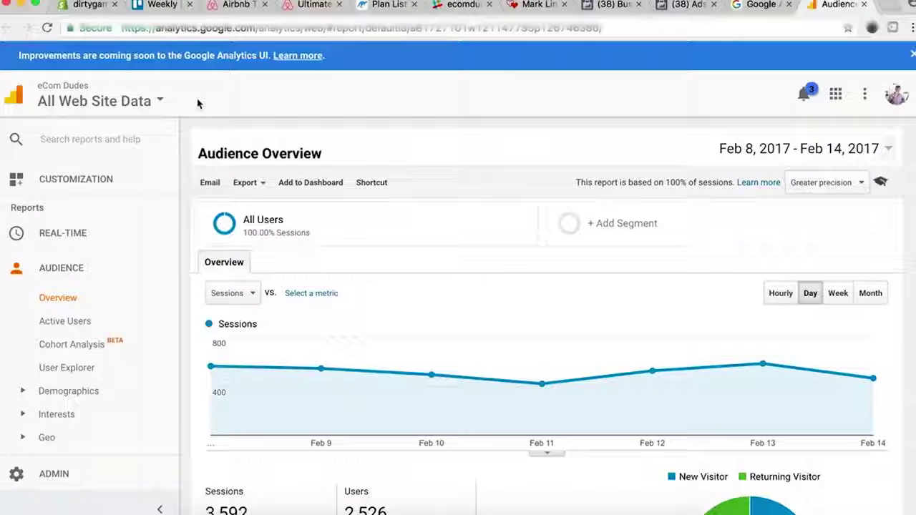
left_click(161, 94)
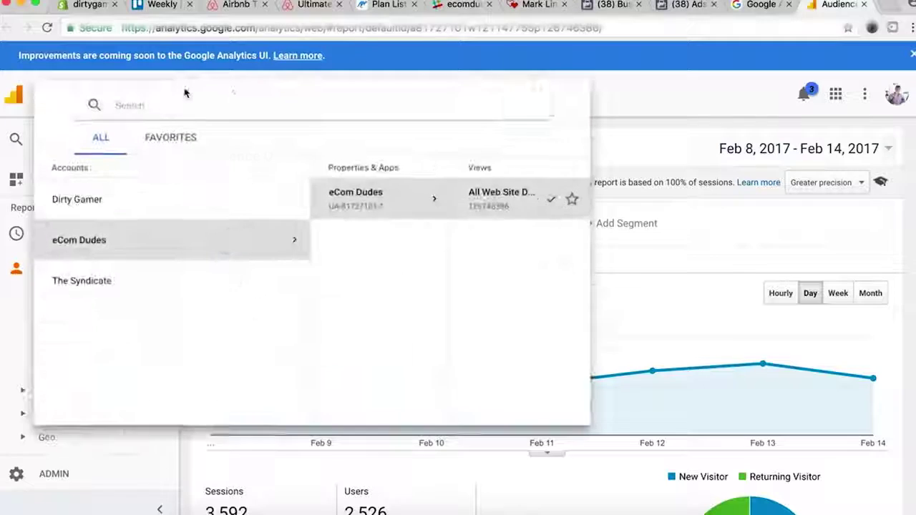
left_click(162, 205)
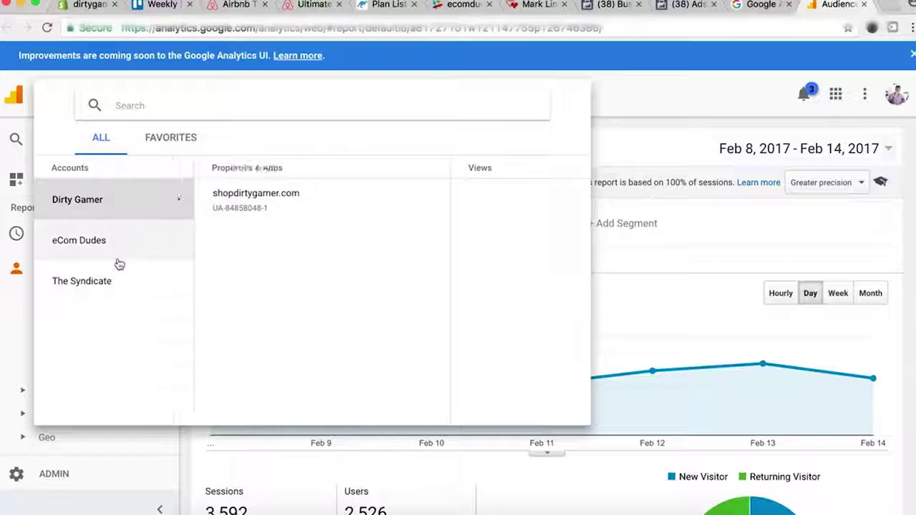
left_click(680, 123)
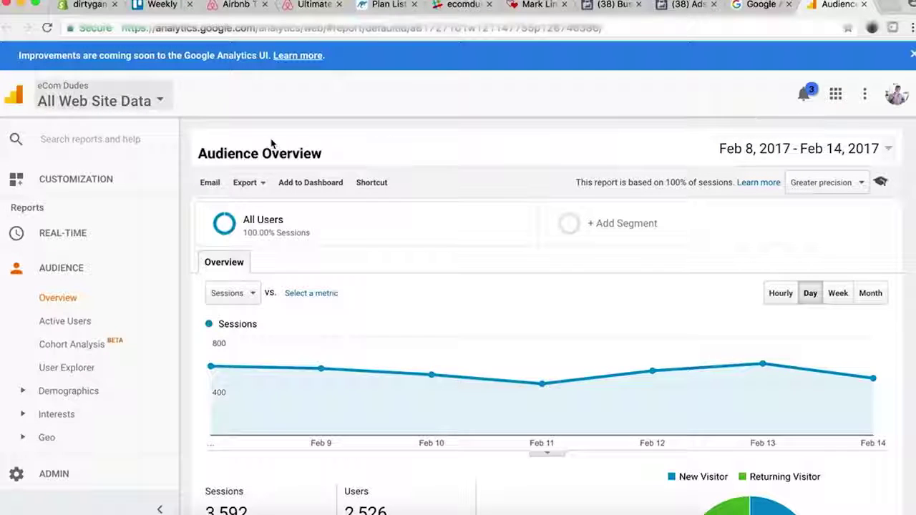
Open the Analytics Admin page for the eCom Dudes account.
scroll(456, 181, "down", 2)
scroll(456, 181, "up", 2)
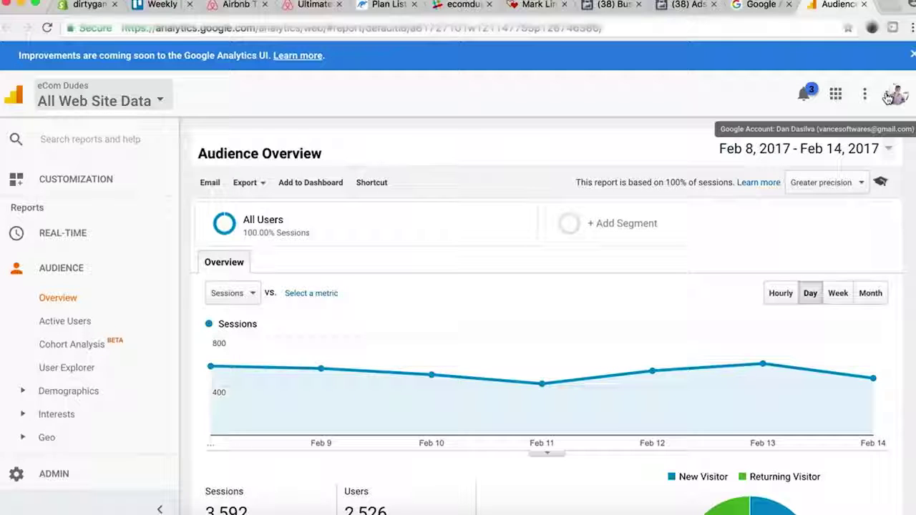
left_click(37, 489)
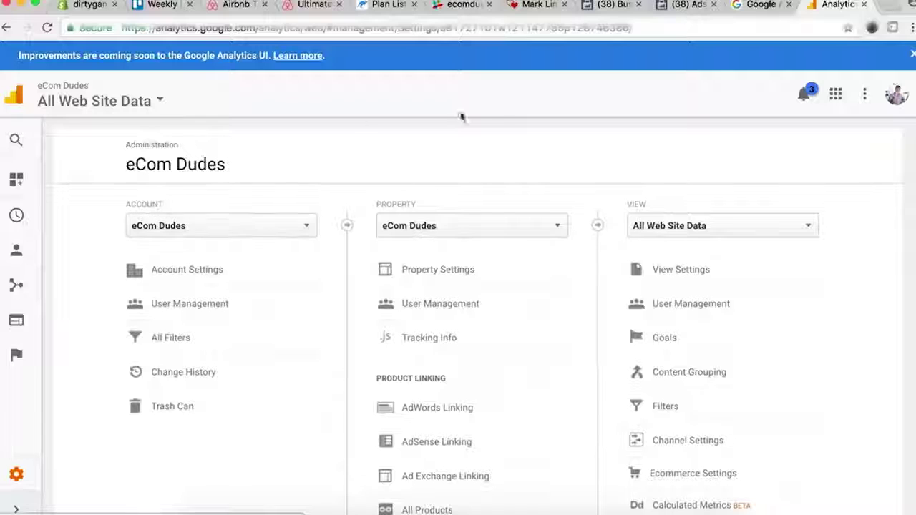
Choose Create new account from the Account list and request a tracking ID with Get Tracking ID.
scroll(477, 122, "down", 3)
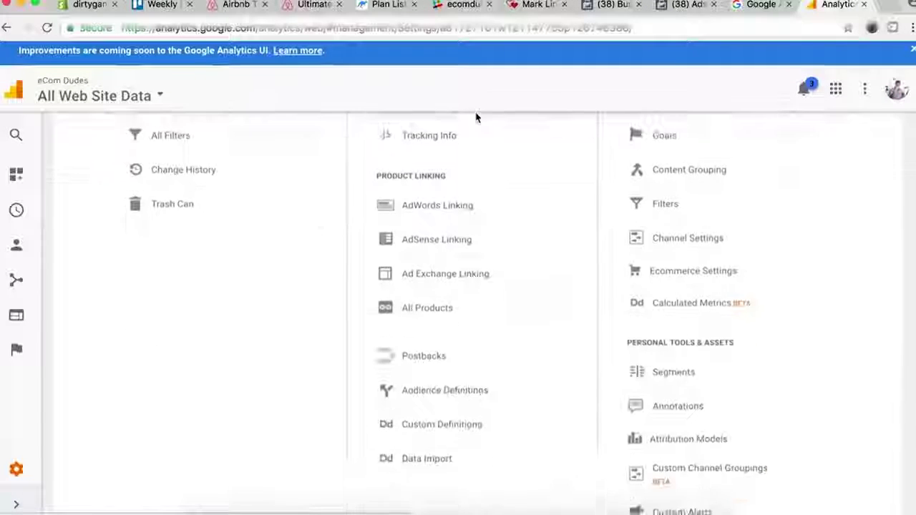
scroll(348, 295, "up", 3)
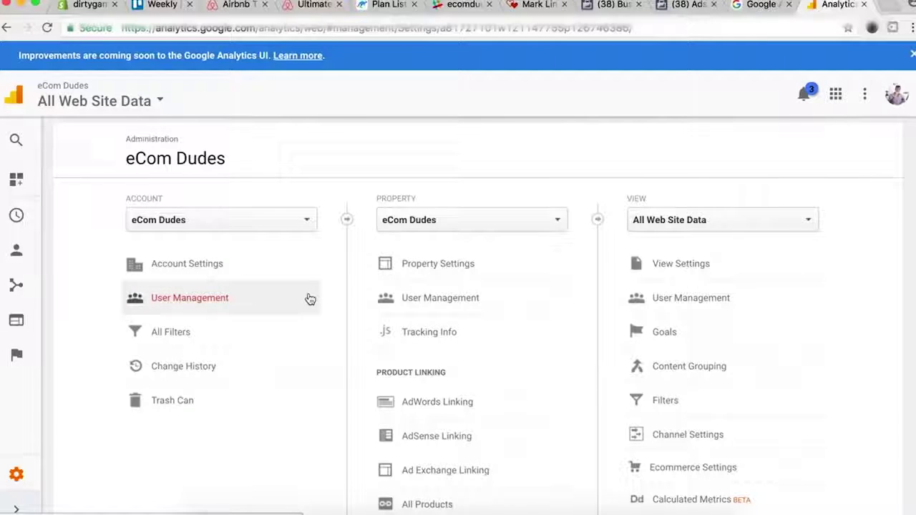
left_click(307, 221)
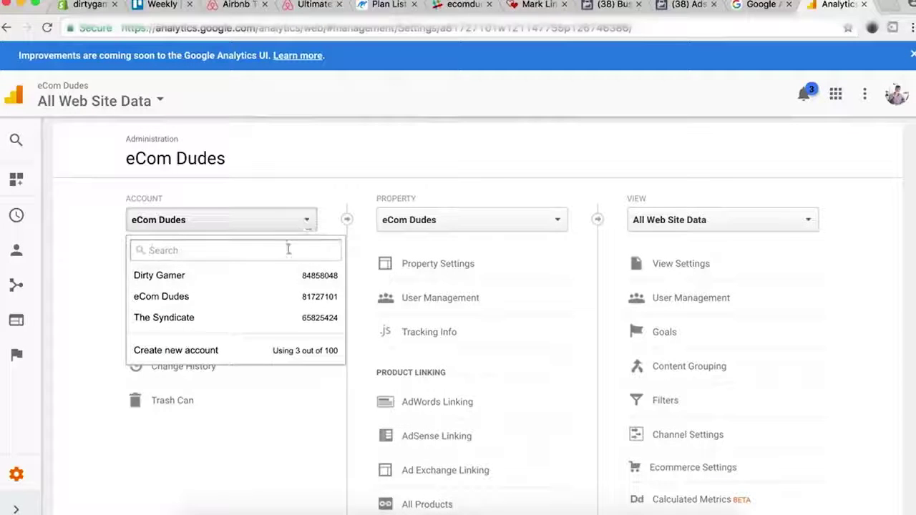
left_click(225, 352)
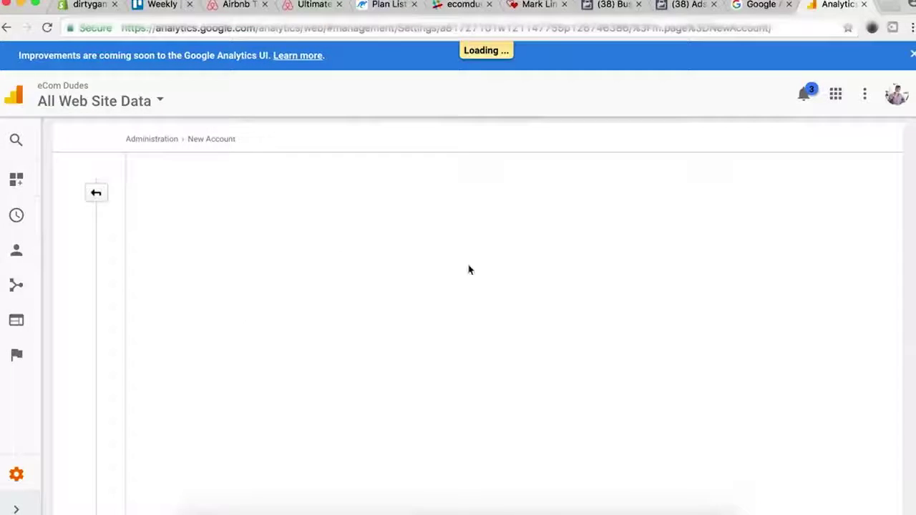
scroll(469, 270, "down", 15)
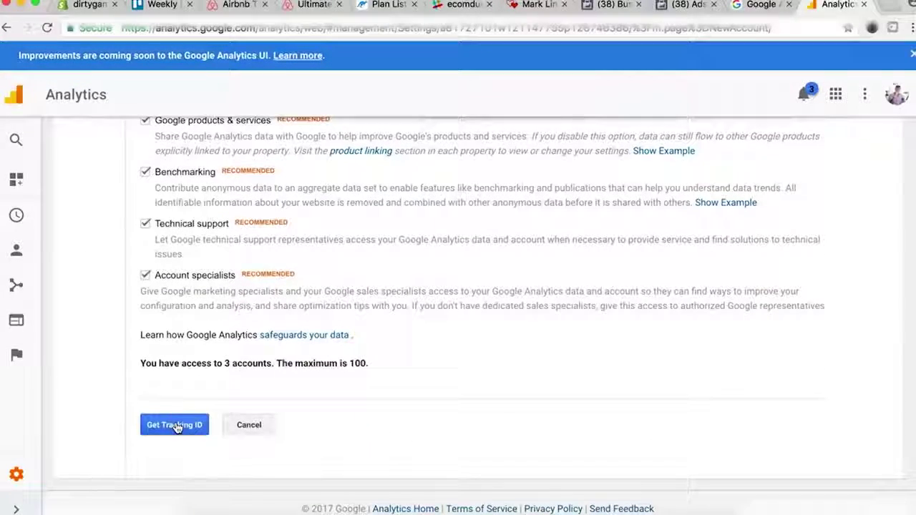
left_click(175, 425)
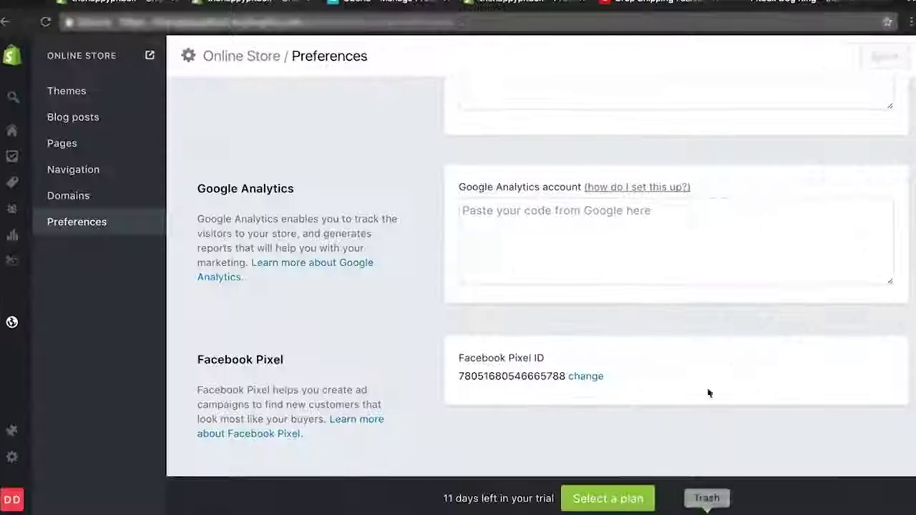
left_click(624, 249)
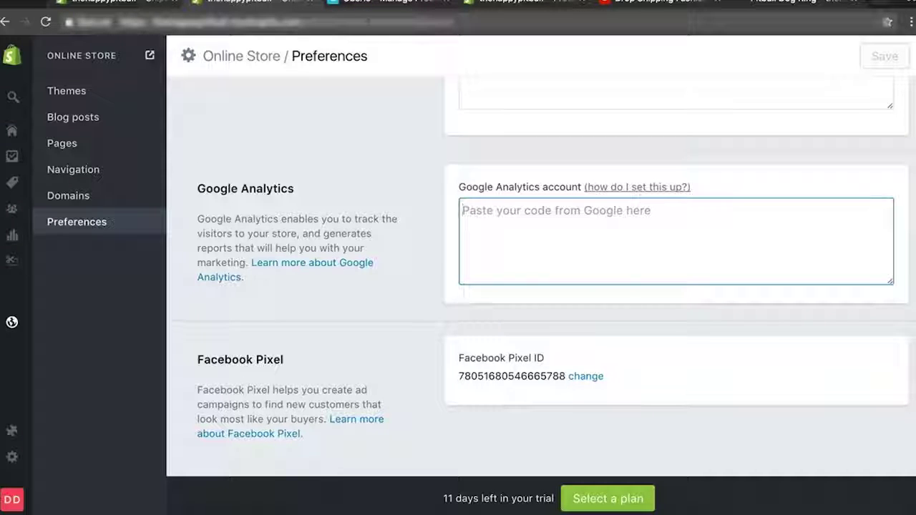
Return to Online Store Preferences and select the storefront password.
left_click(11, 328)
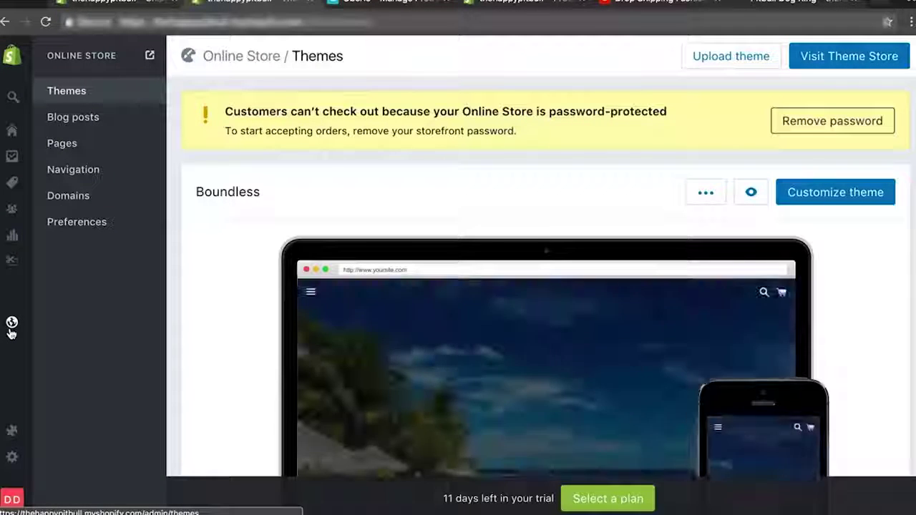
left_click(92, 223)
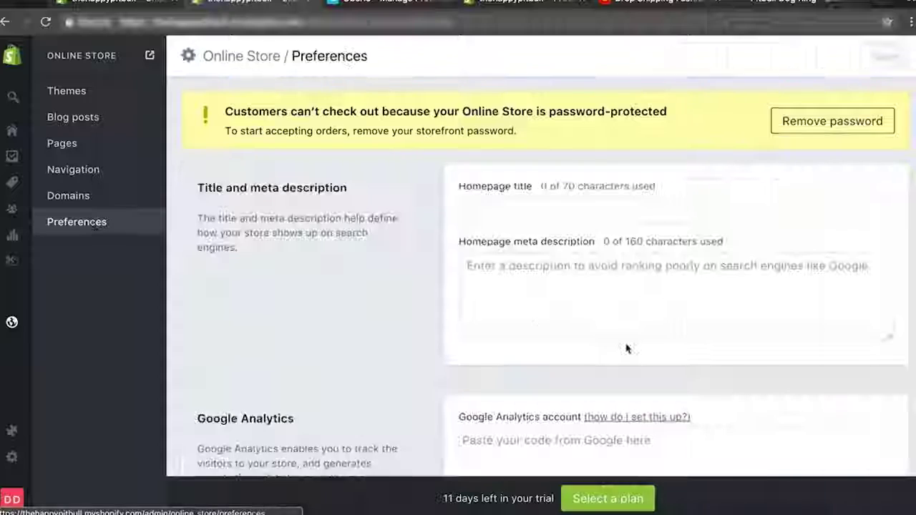
scroll(627, 349, "down", 15)
double_click(473, 210)
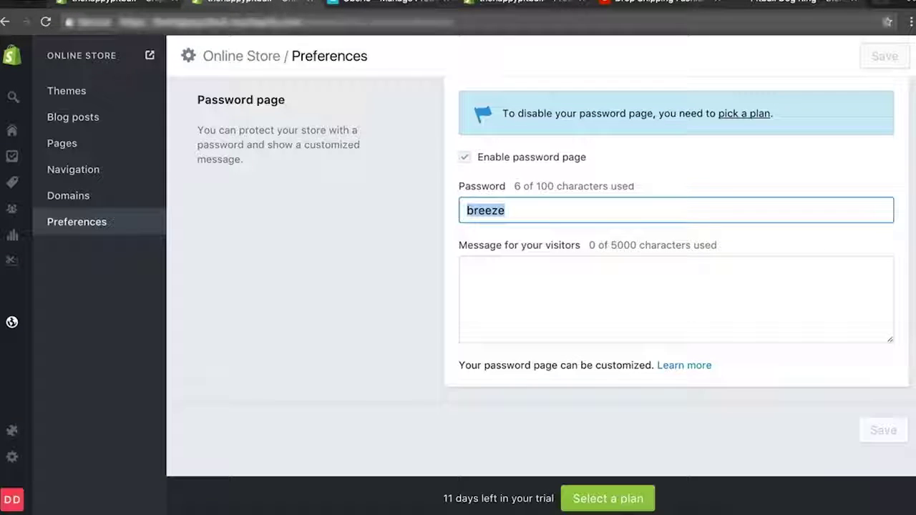
Copy the store's web address and load it in a new private window.
key("ctrl+l")
key("super+c")
key("super+n")
key("super+v")
key("Return")
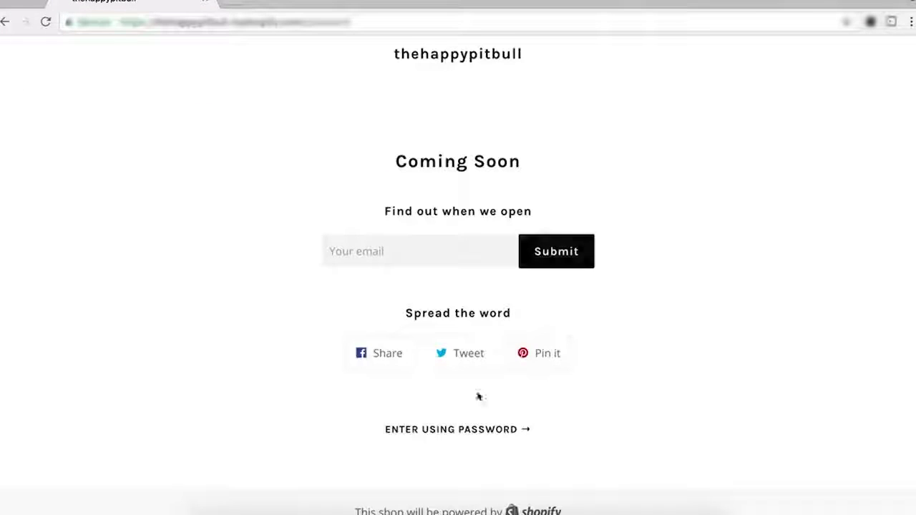
Unlock the storefront with its password, browse Catalog and Home, then return to the admin tab.
left_click(442, 431)
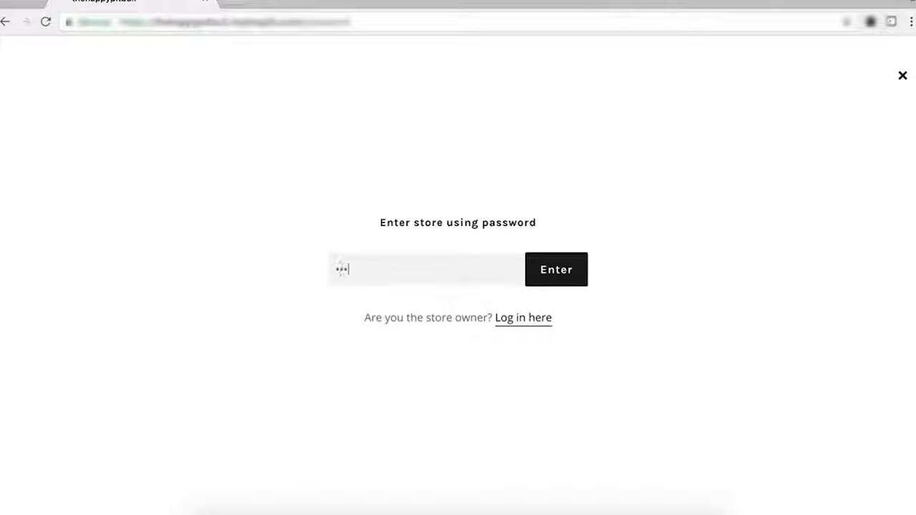
scroll(719, 333, "down", 6)
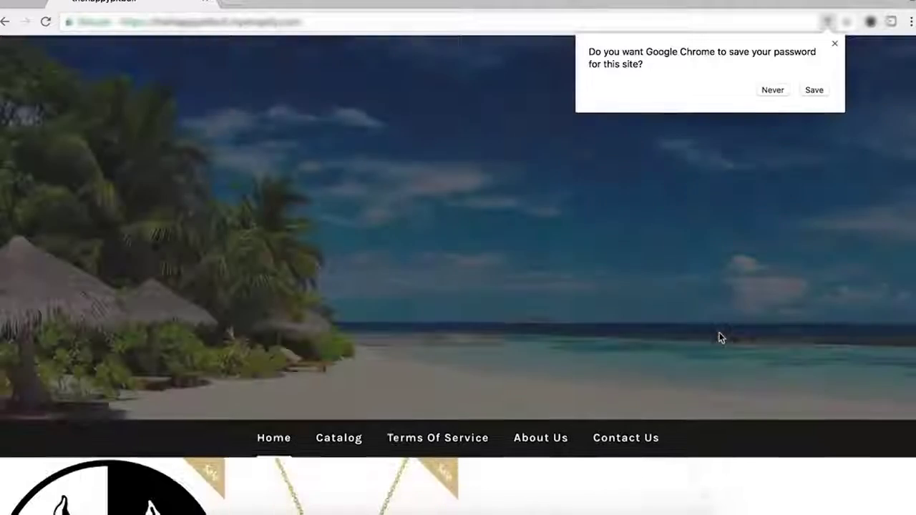
left_click(773, 90)
scroll(501, 261, "up", 5)
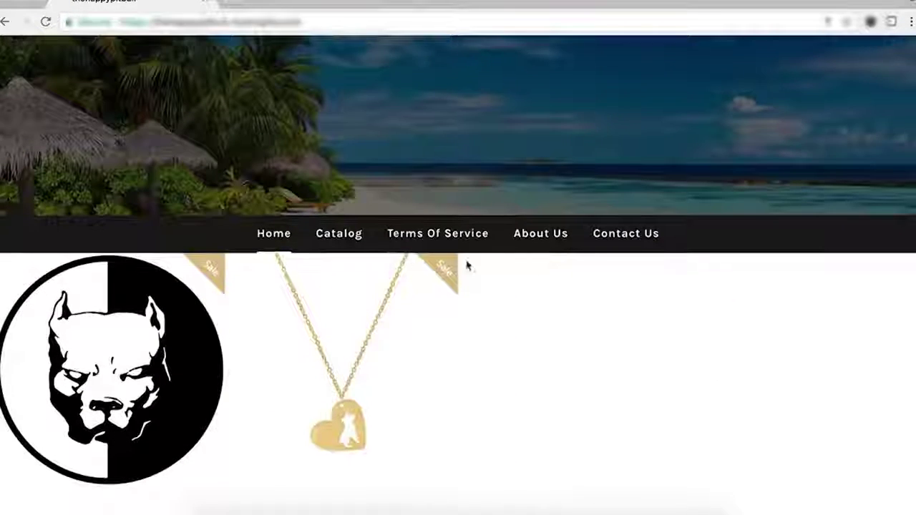
left_click(341, 235)
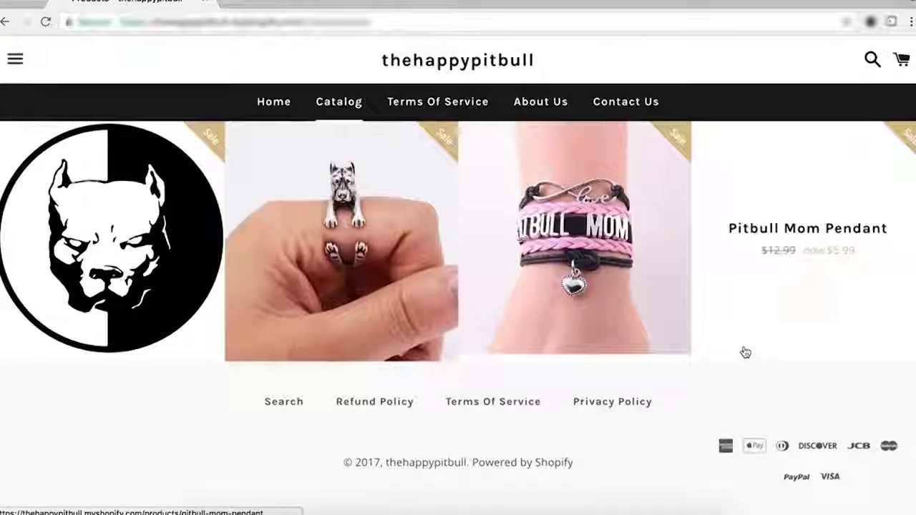
left_click(270, 104)
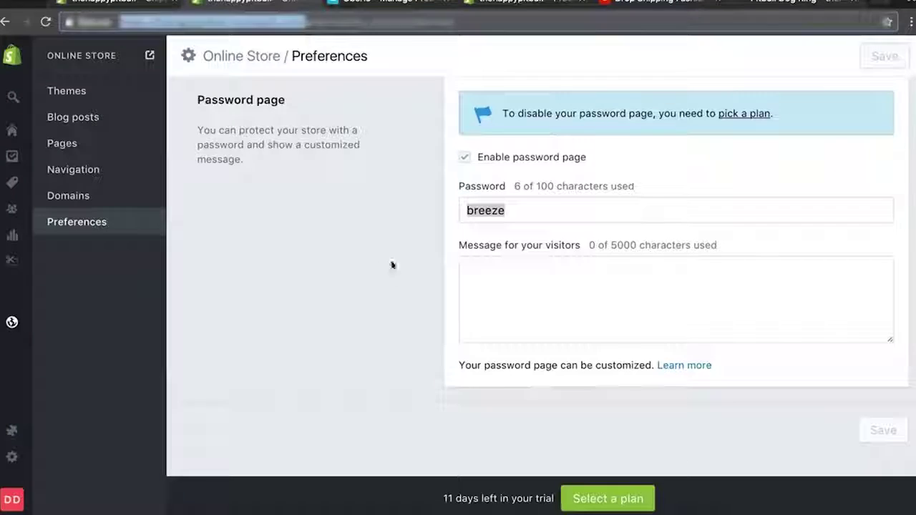
left_click(278, 226)
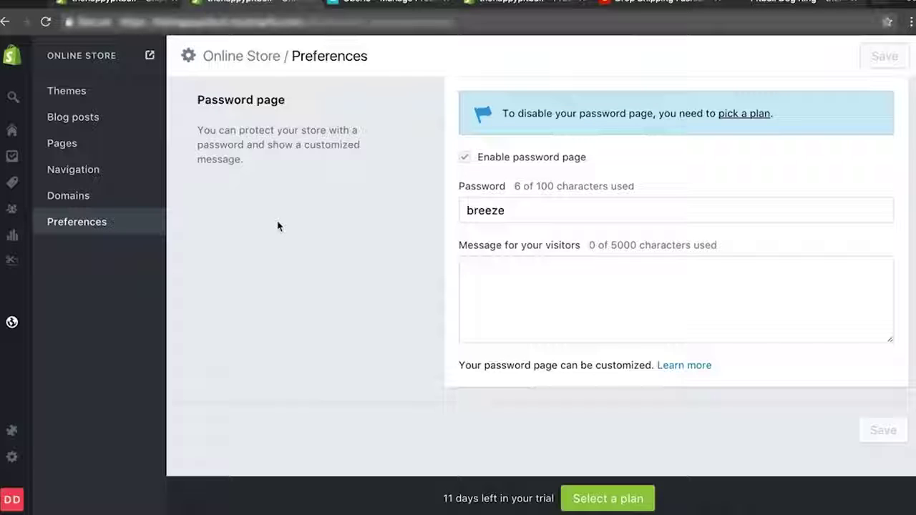
left_click(12, 457)
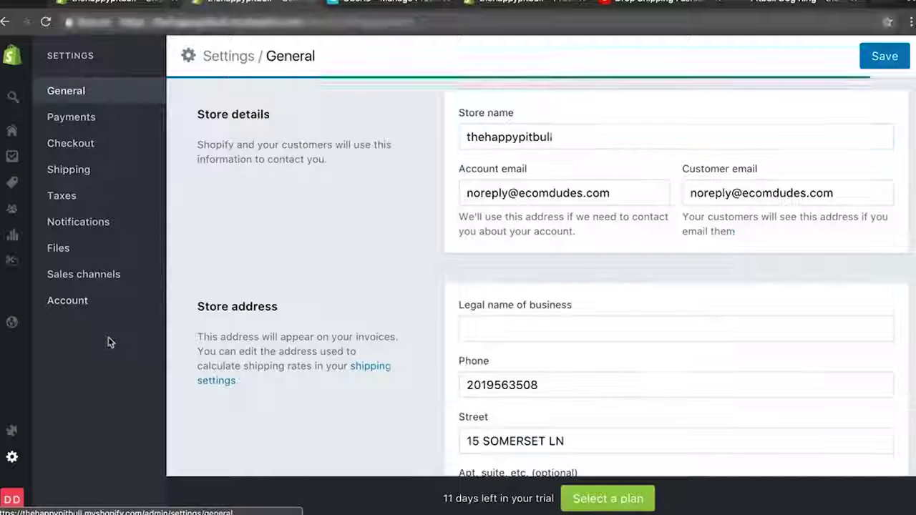
left_click(118, 303)
scroll(556, 358, "down", 10)
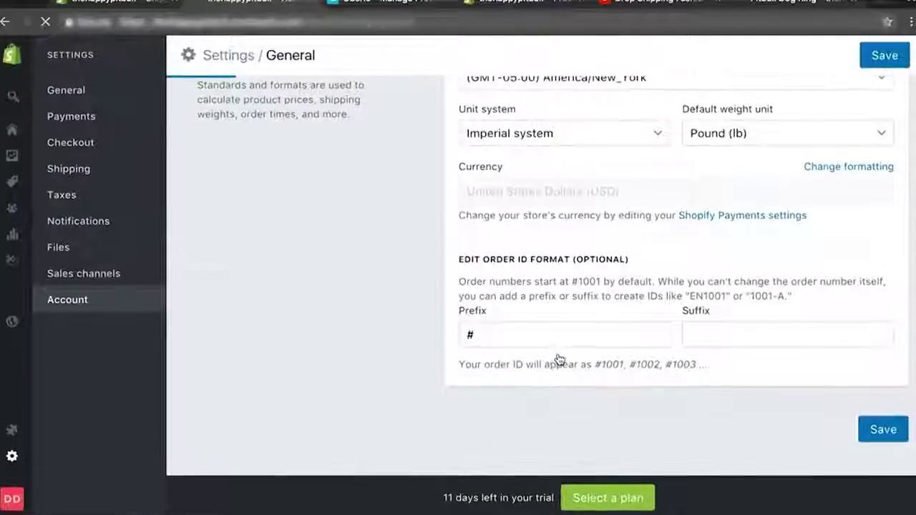
scroll(559, 359, "down", 10)
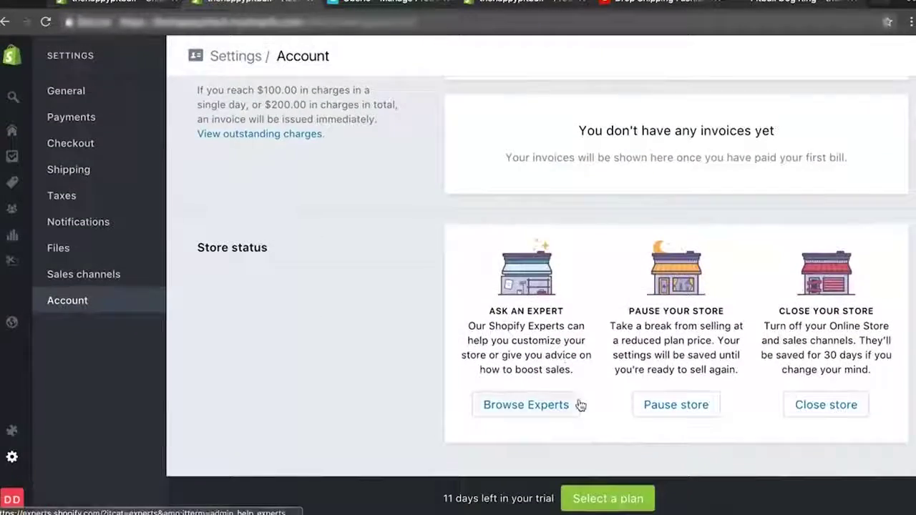
scroll(647, 408, "up", 5)
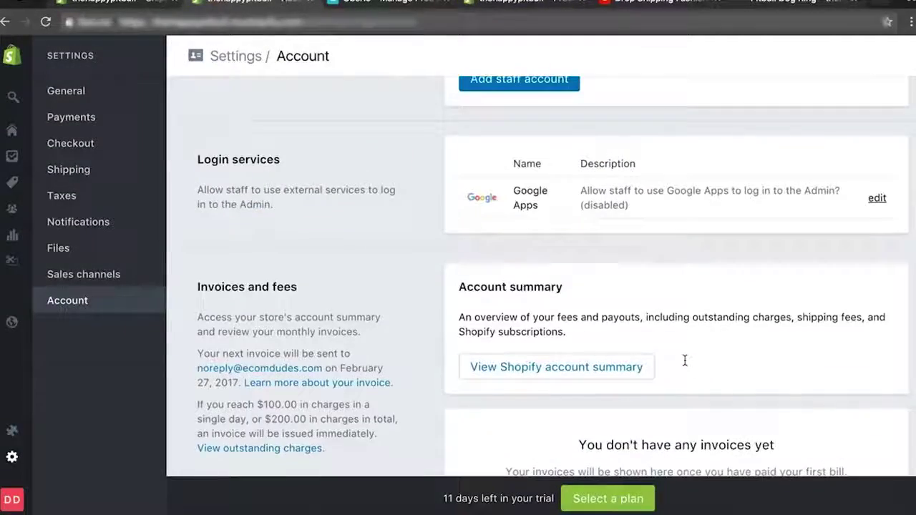
scroll(671, 365, "up", 5)
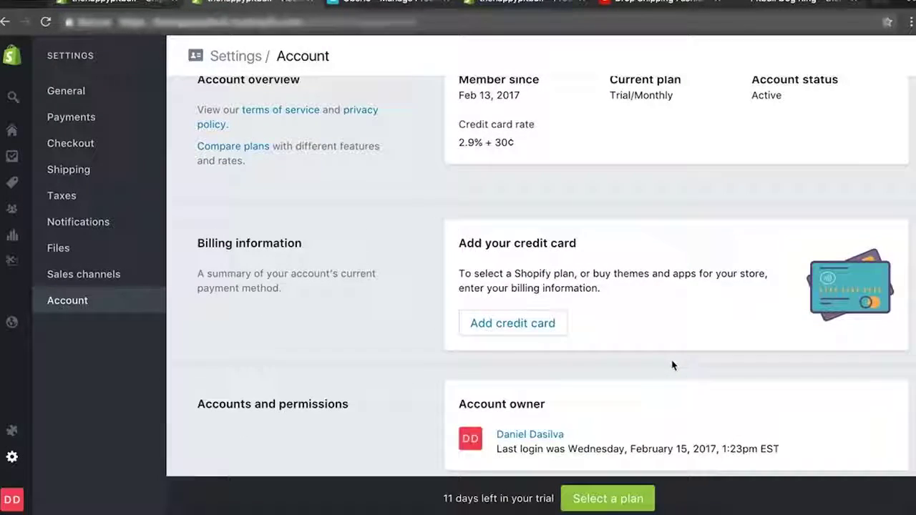
scroll(671, 365, "up", 1)
scroll(672, 365, "down", 8)
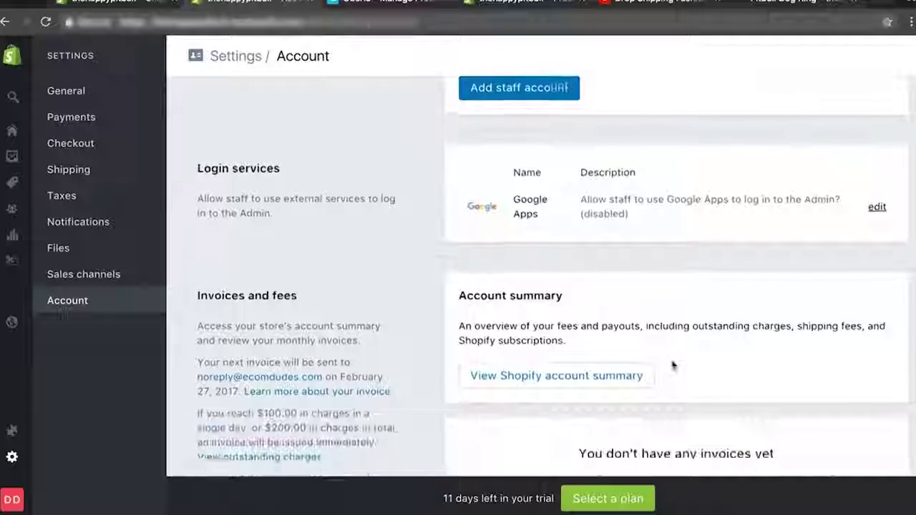
scroll(671, 365, "down", 5)
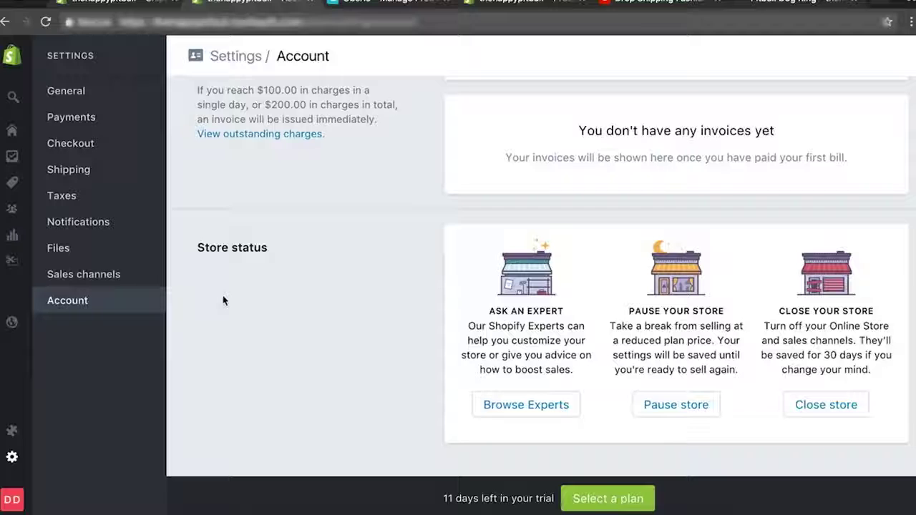
left_click(12, 322)
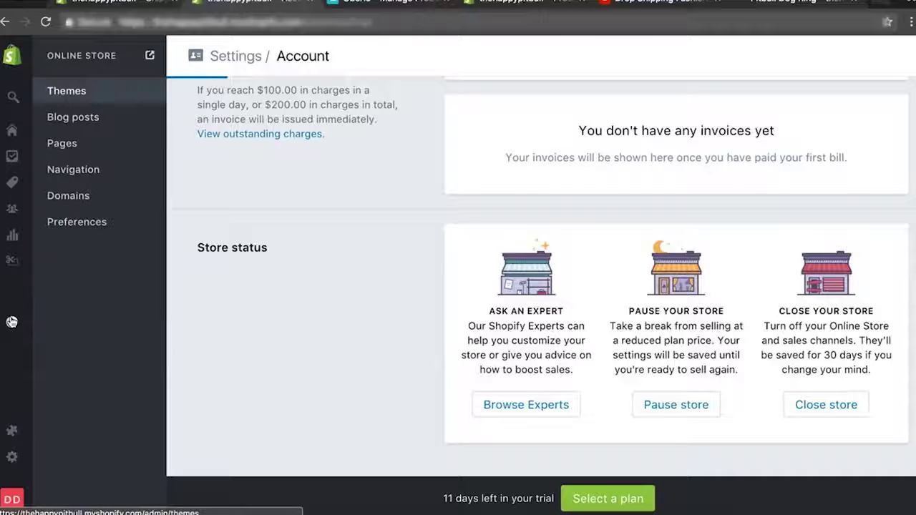
left_click(80, 222)
scroll(329, 265, "down", 15)
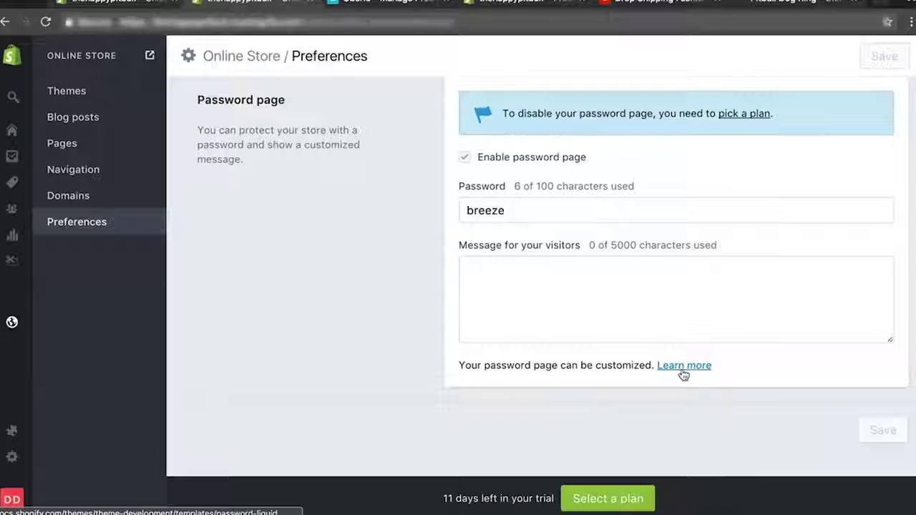
Open the pick-a-plan page and highlight the $29/month Basic Shopify price.
left_click(733, 120)
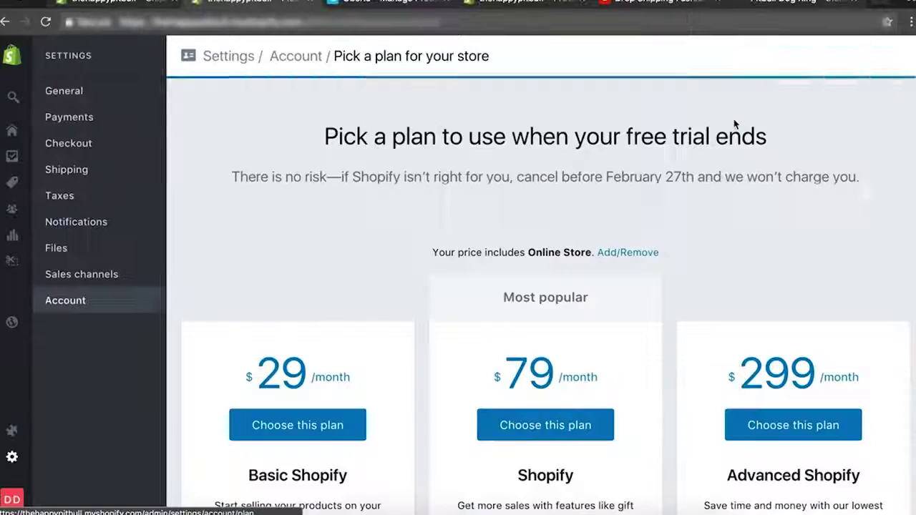
scroll(446, 352, "down", 3)
left_click_drag(232, 240, 351, 229)
left_click(353, 229)
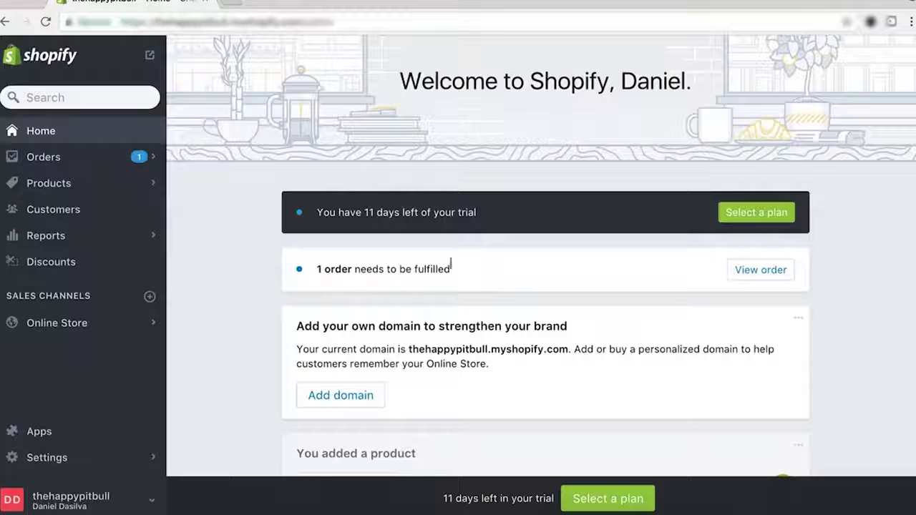
Launch Oberlo from Shopify's installed apps to see its dashboard: 1 order to place, 1.88 USD earnings.
left_click(891, 23)
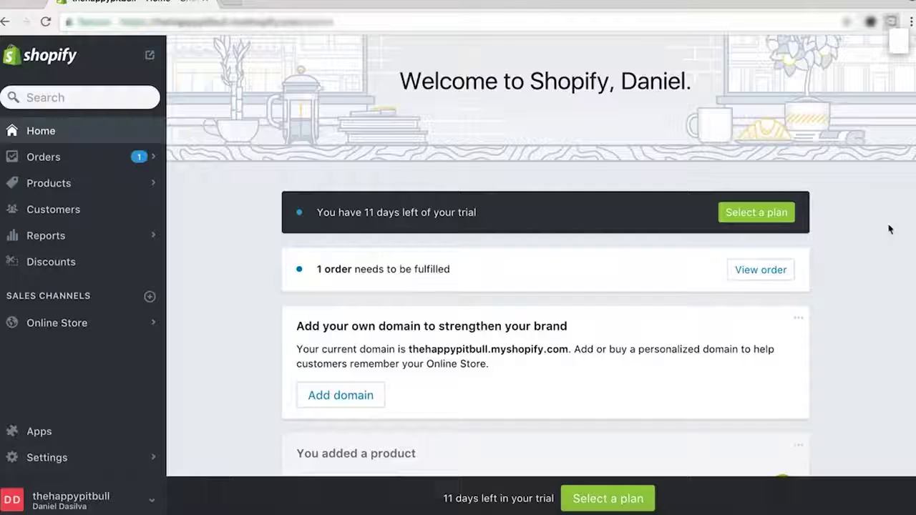
left_click(891, 22)
left_click(877, 216)
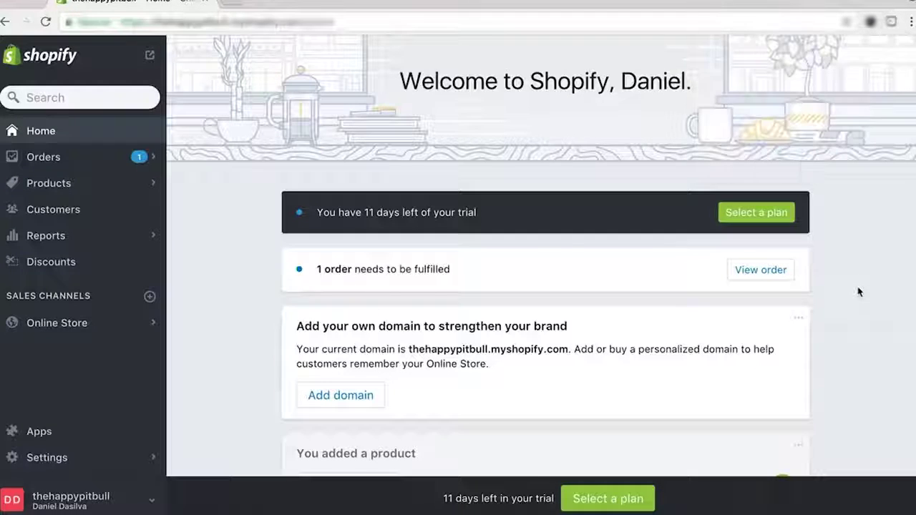
left_click(44, 433)
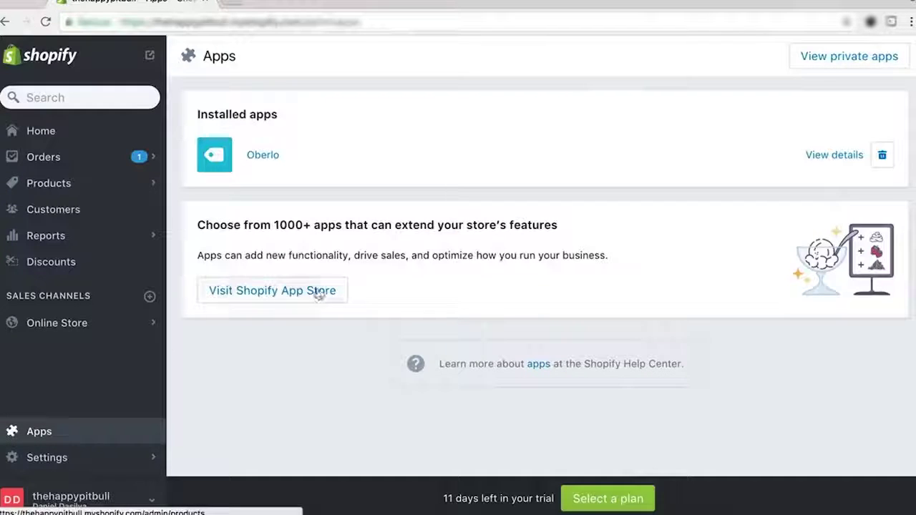
left_click(258, 159)
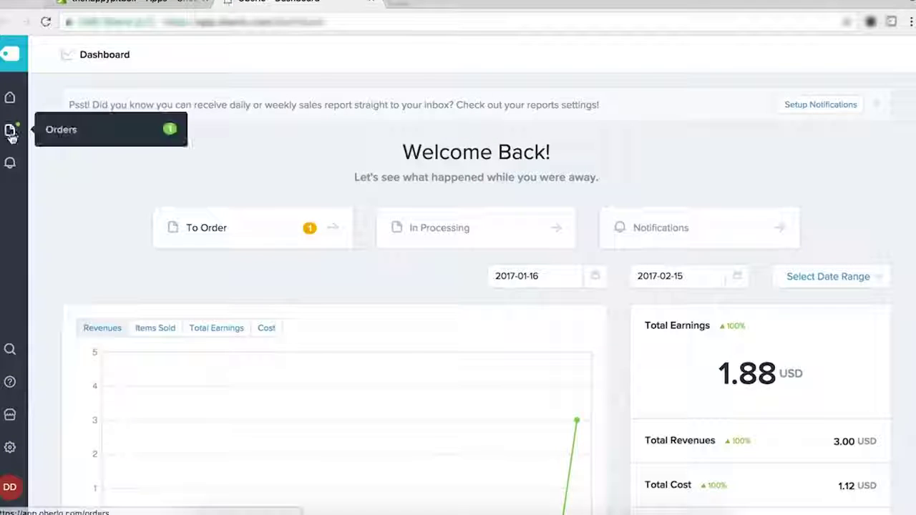
From Oberlo's To Order list, order #1001's Personalized Pitbull Car Sticker from its AliExpress supplier.
left_click(207, 244)
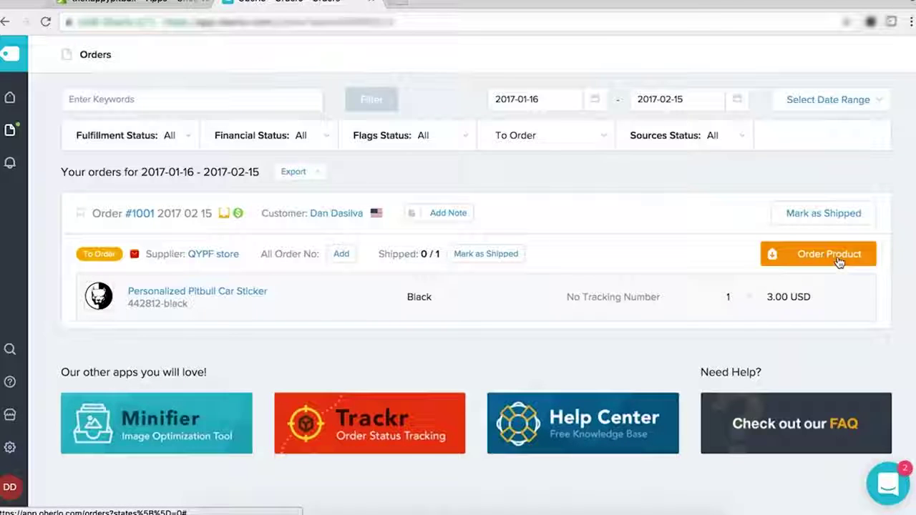
left_click(840, 259)
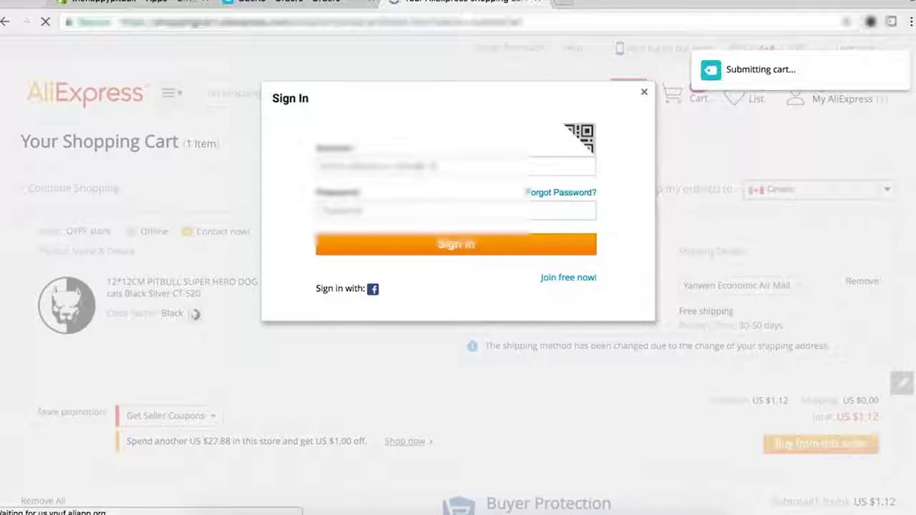
Sign in to AliExpress with the saved account e-mail and password, declining to save the password.
left_click(401, 166)
left_click(390, 186)
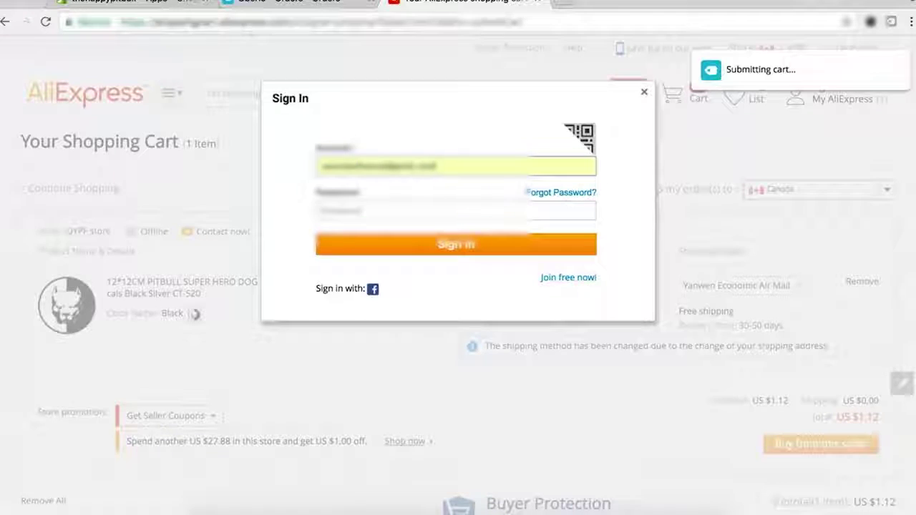
key("Tab")
type("•••")
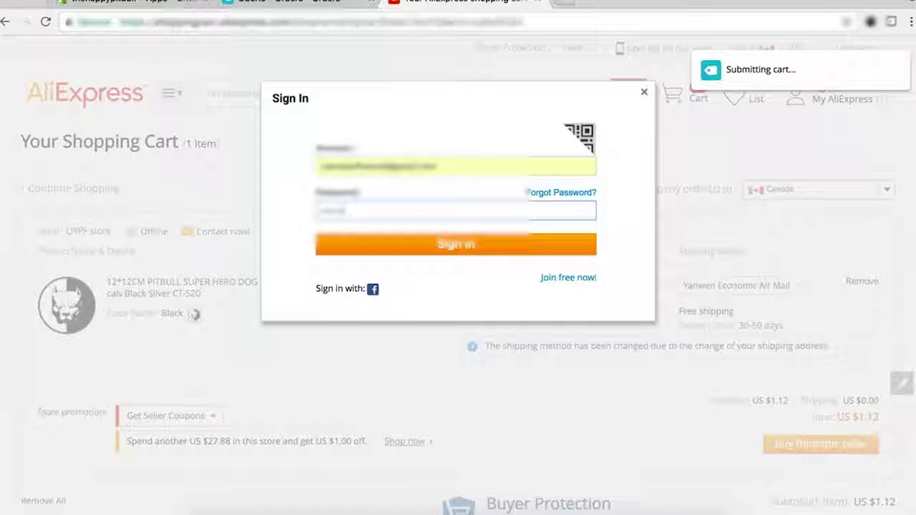
type("•")
key("Return")
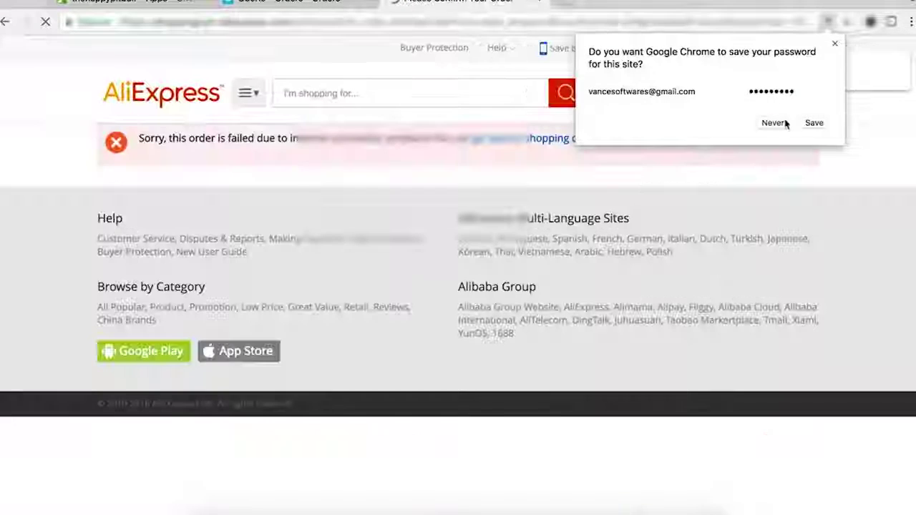
left_click(777, 122)
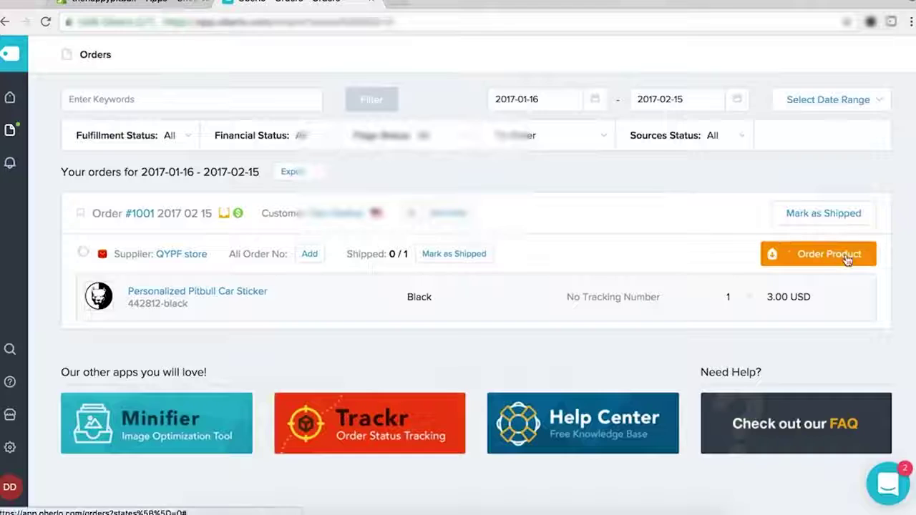
Retry ordering the sticker, checking between Oberlo's orders page and the AliExpress order confirmation page.
left_click(847, 260)
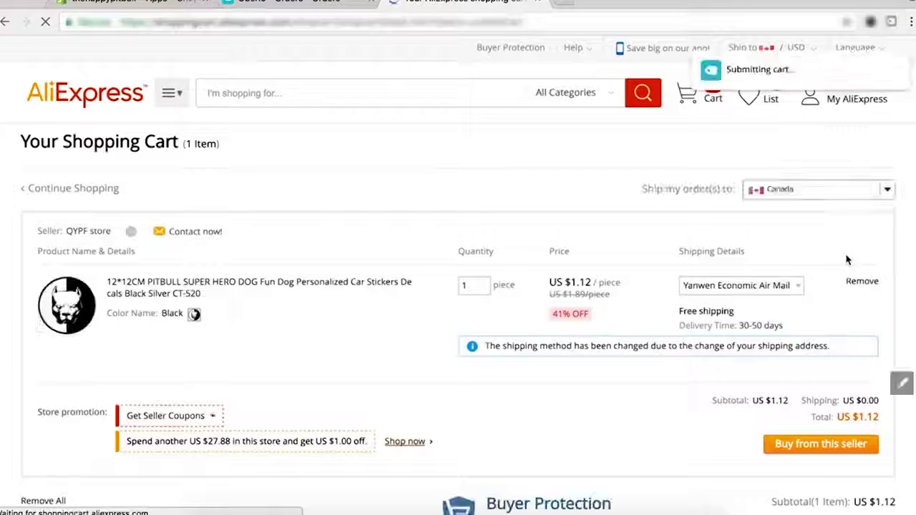
left_click(308, 2)
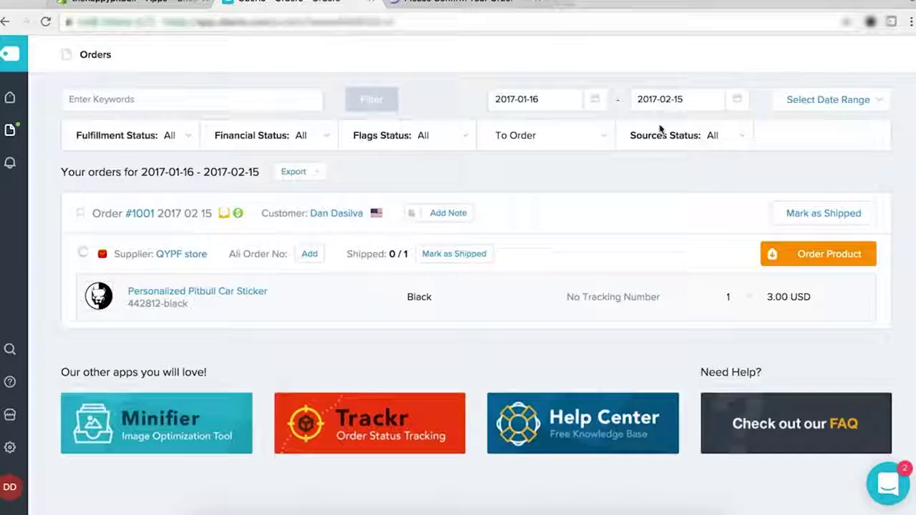
left_click(446, 2)
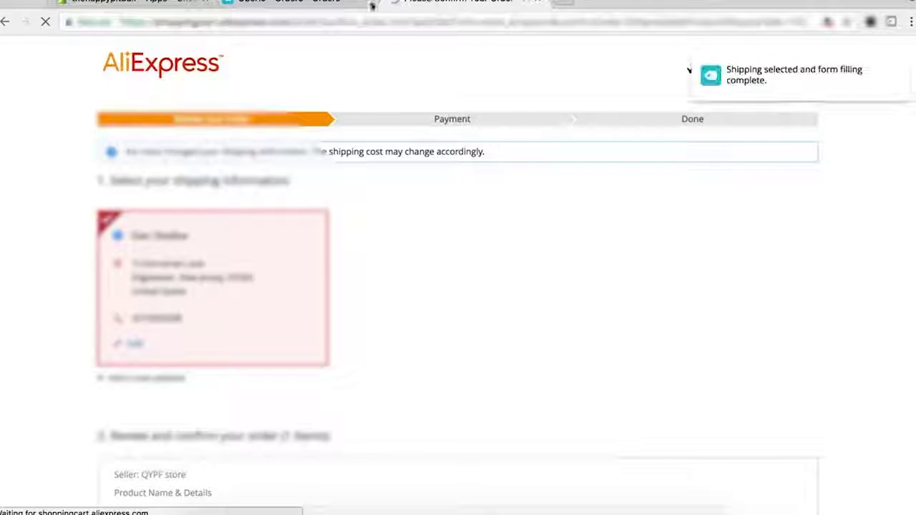
left_click(314, 4)
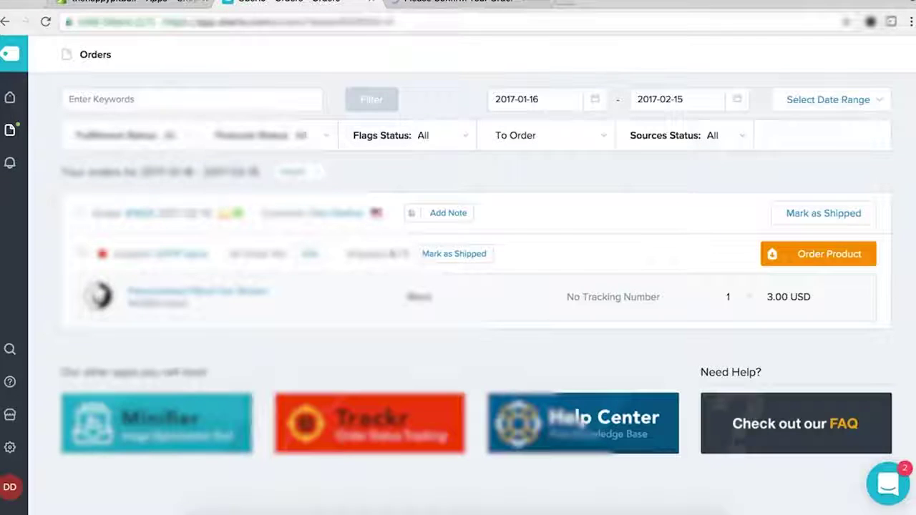
left_click(457, 2)
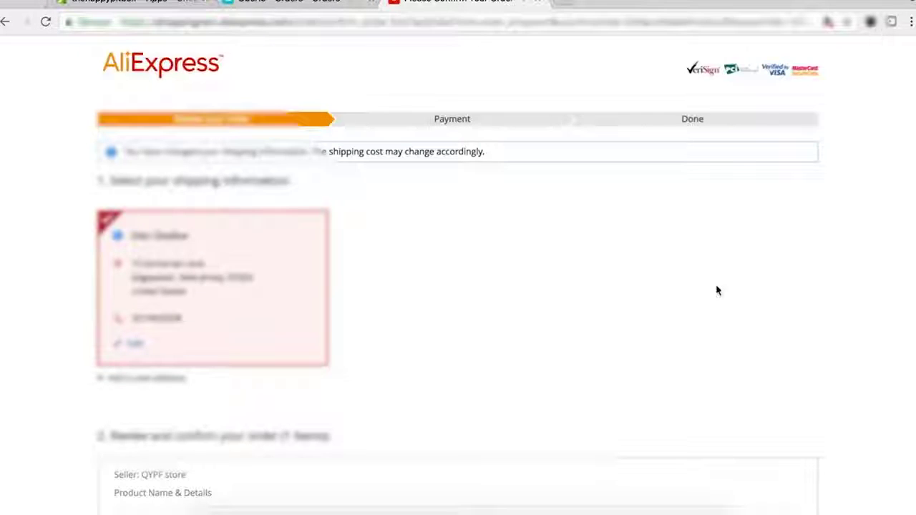
Write the seller note 'Being sent to my sustomer. Please do not add receipt', fixing 'reciept'.
scroll(716, 290, "down", 10)
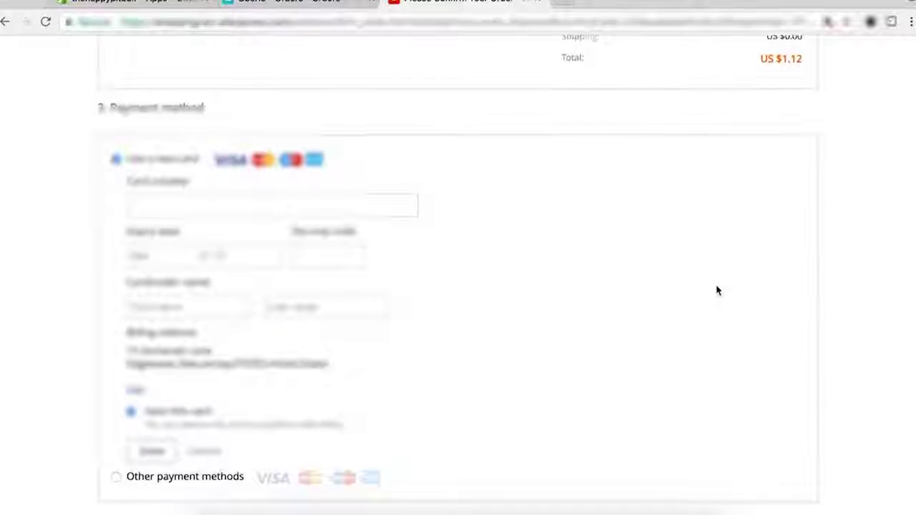
scroll(718, 291, "up", 4)
scroll(718, 290, "up", 6)
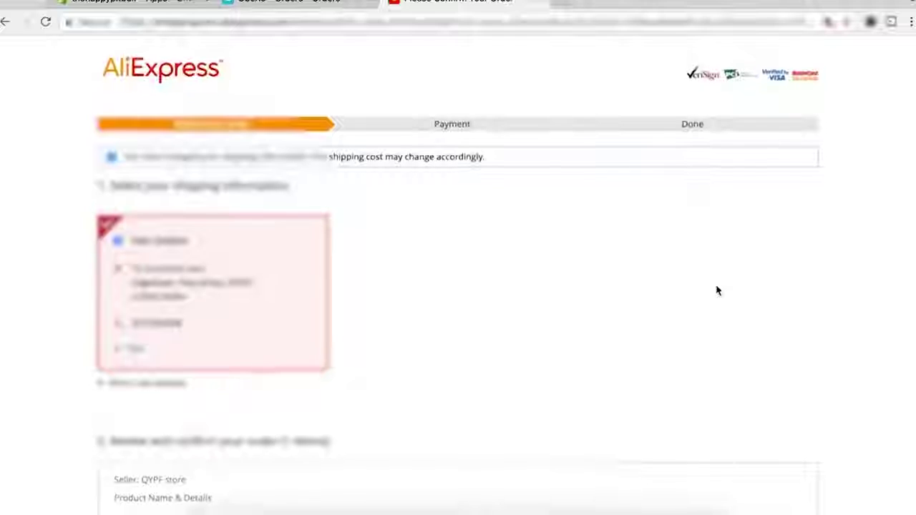
scroll(718, 290, "down", 4)
scroll(718, 291, "down", 1)
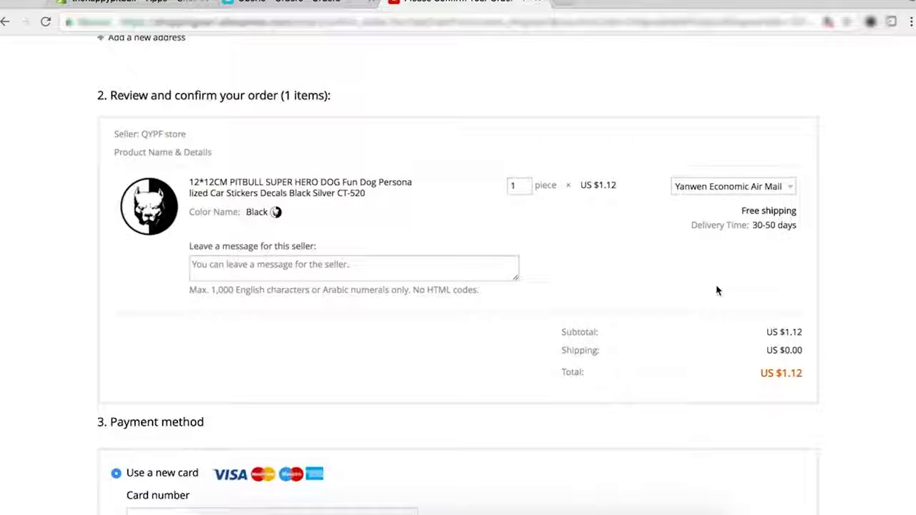
left_click(377, 264)
type("Be")
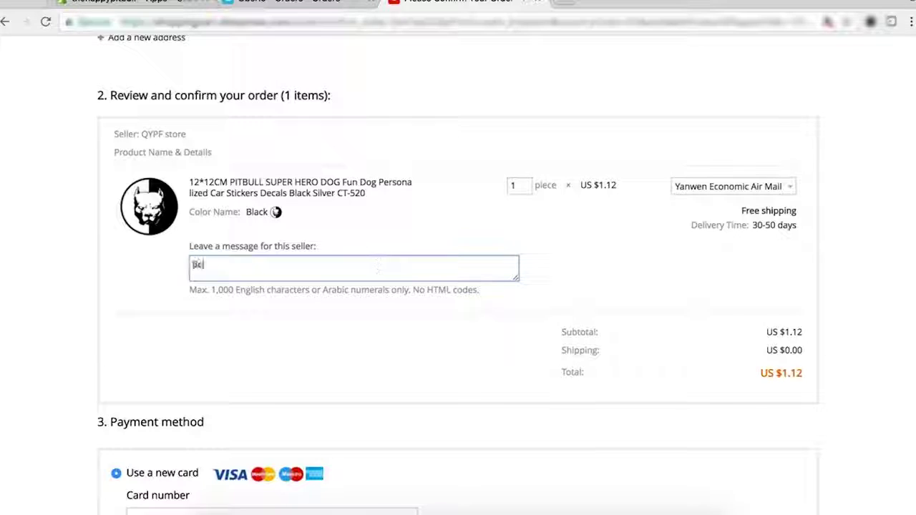
type("ing sent to my s")
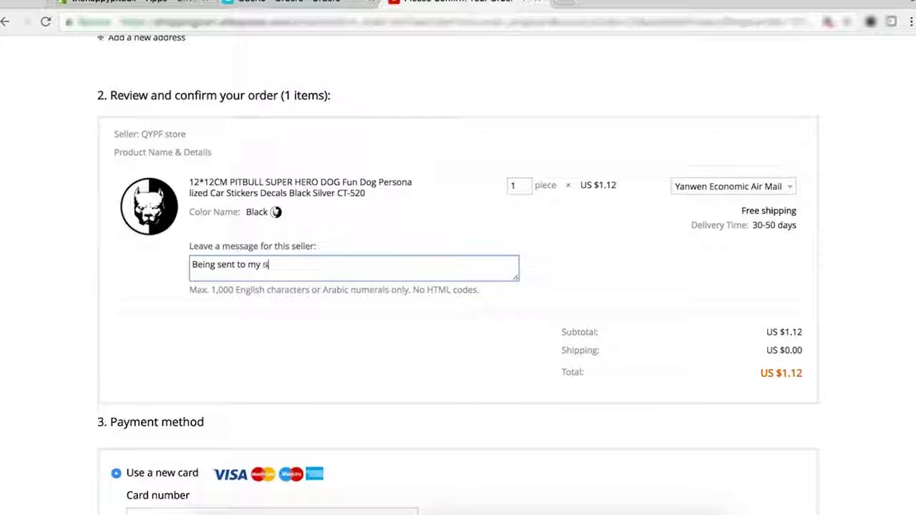
key("BackSpace")
type("customer. Please do not add")
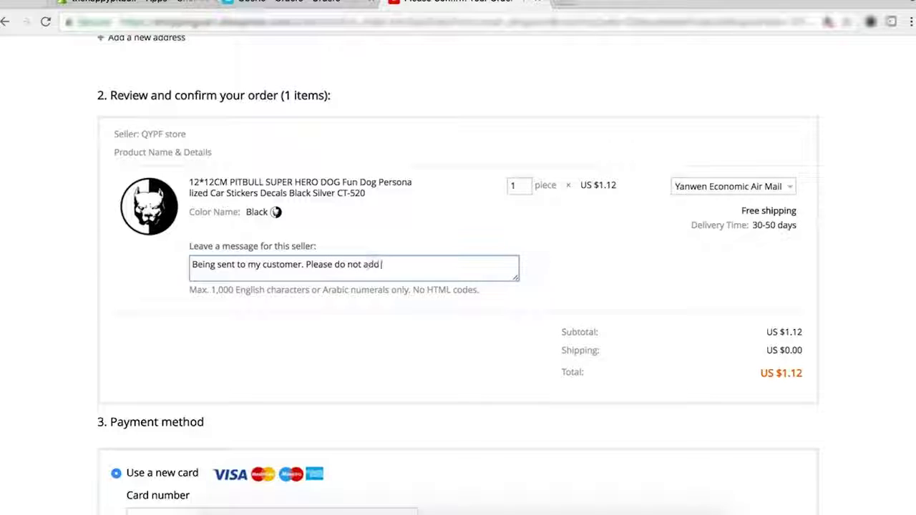
type(" reciept.")
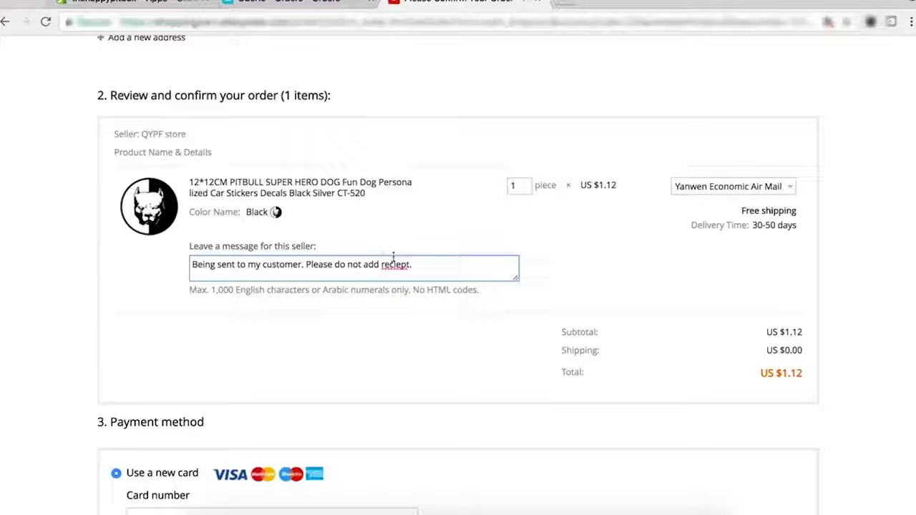
right_click(399, 265)
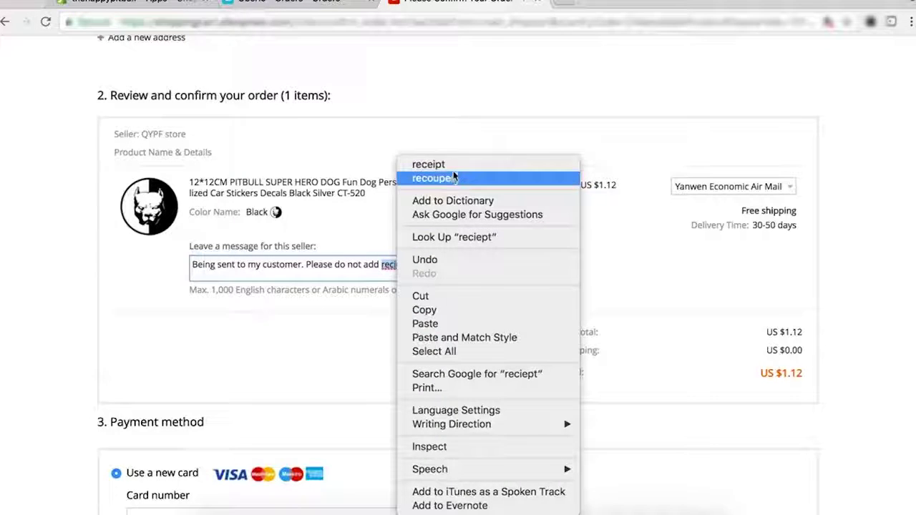
left_click(429, 165)
Review the AliExpress order page, then choose 'Not this order' to close it and return to Oberlo.
scroll(434, 179, "down", 5)
scroll(433, 179, "down", 4)
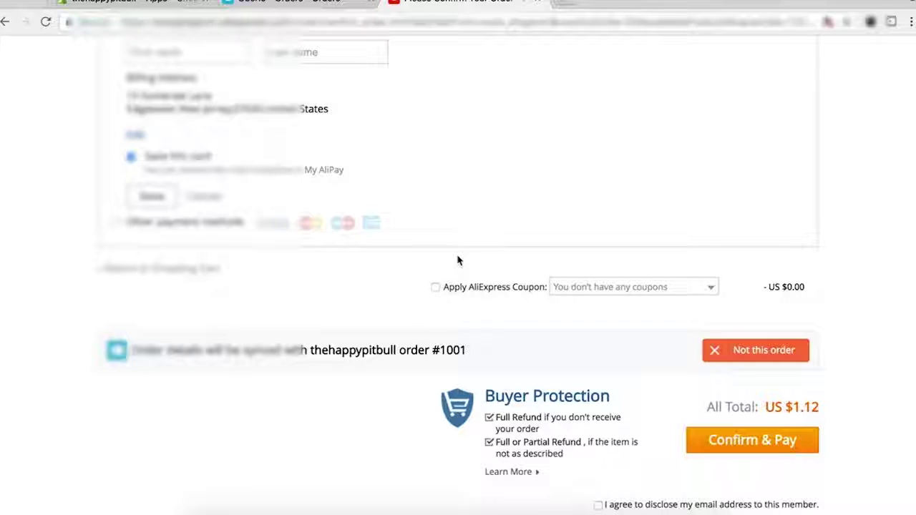
scroll(459, 261, "down", 1)
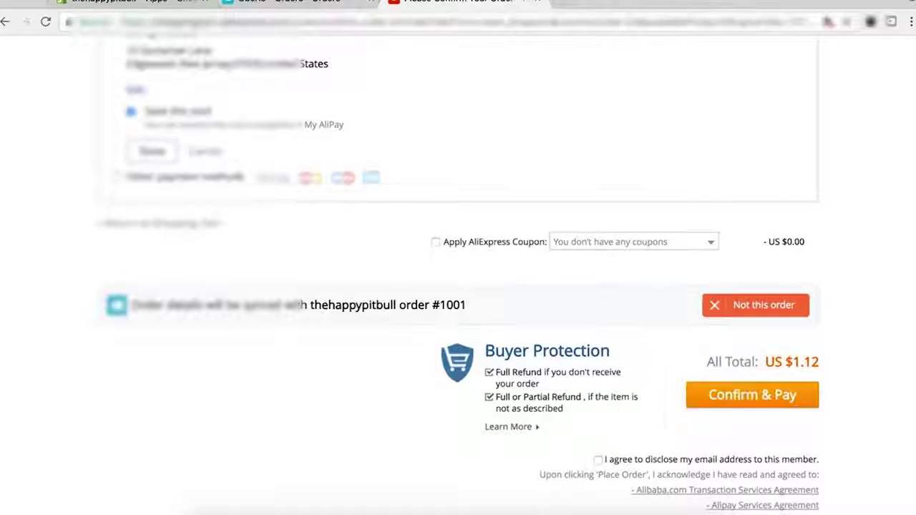
left_click(286, 3)
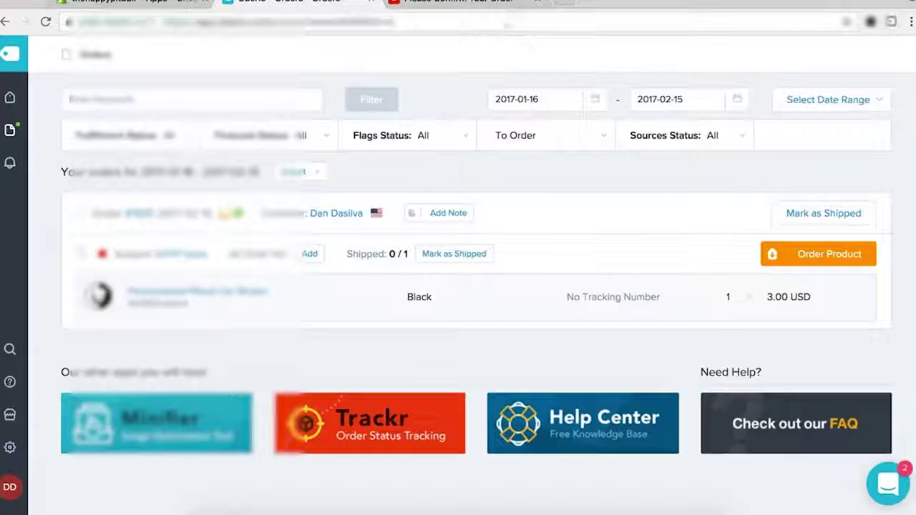
left_click(461, 2)
left_click(300, 4)
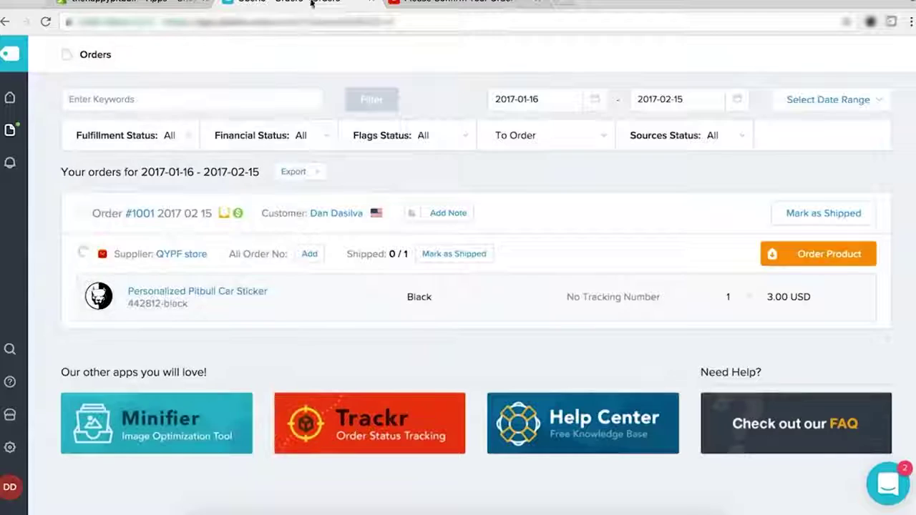
left_click(413, 6)
scroll(711, 380, "down", 2)
scroll(714, 374, "up", 3)
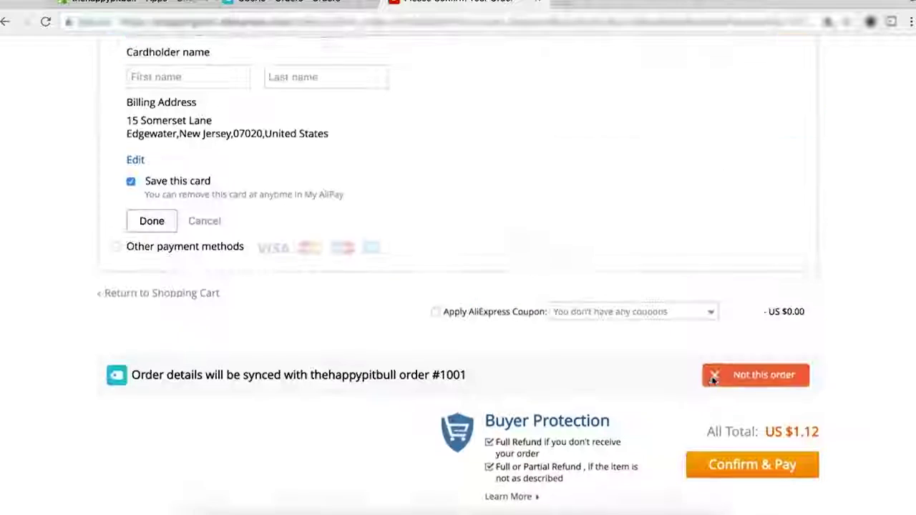
left_click(714, 373)
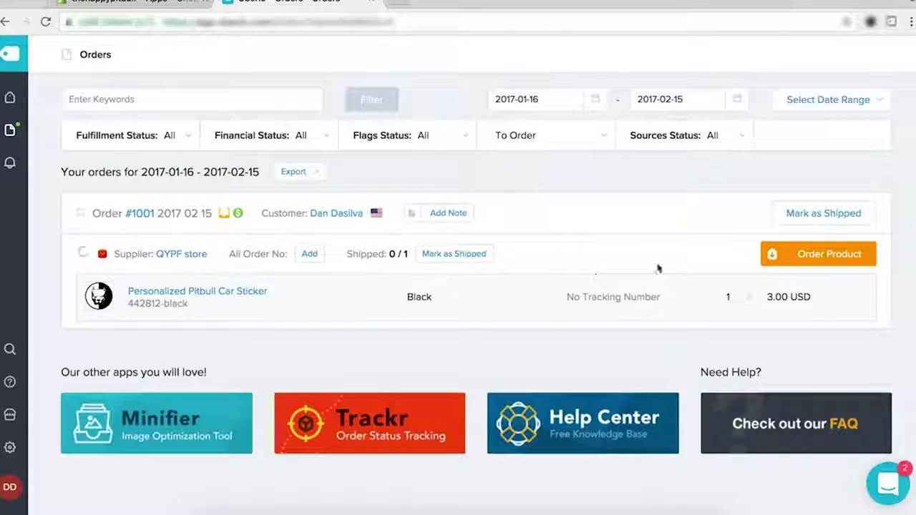
Mark the Pitbull Car Sticker order as shipped with a tracking code, then reload Orders.
left_click(797, 223)
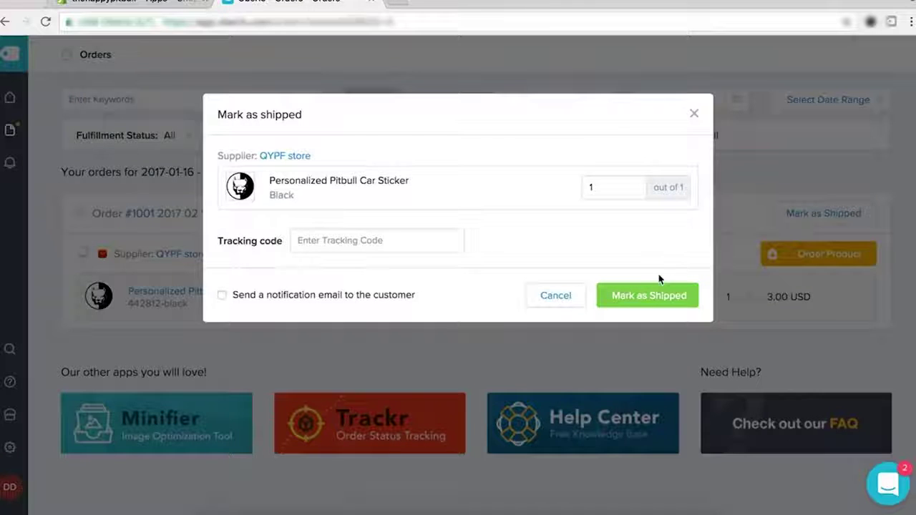
left_click(331, 246)
type("R")
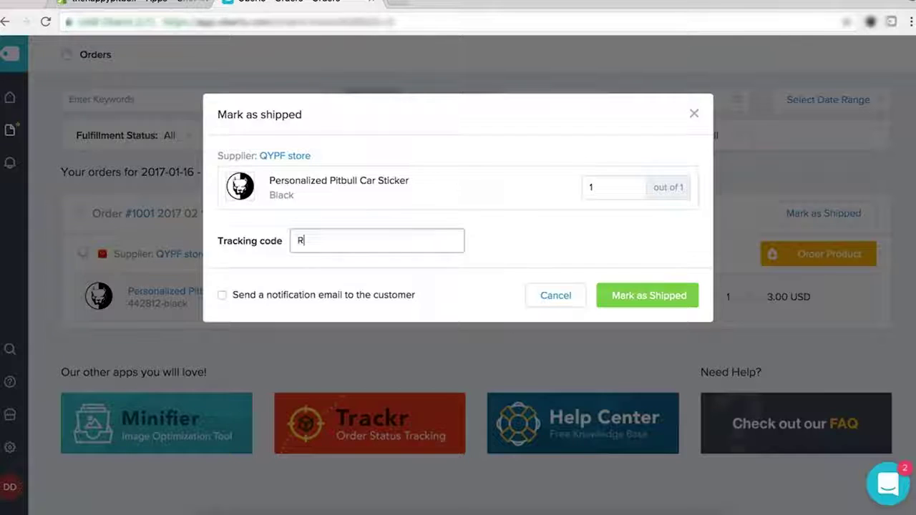
type("&FITUGVKBHJLDUSGY")
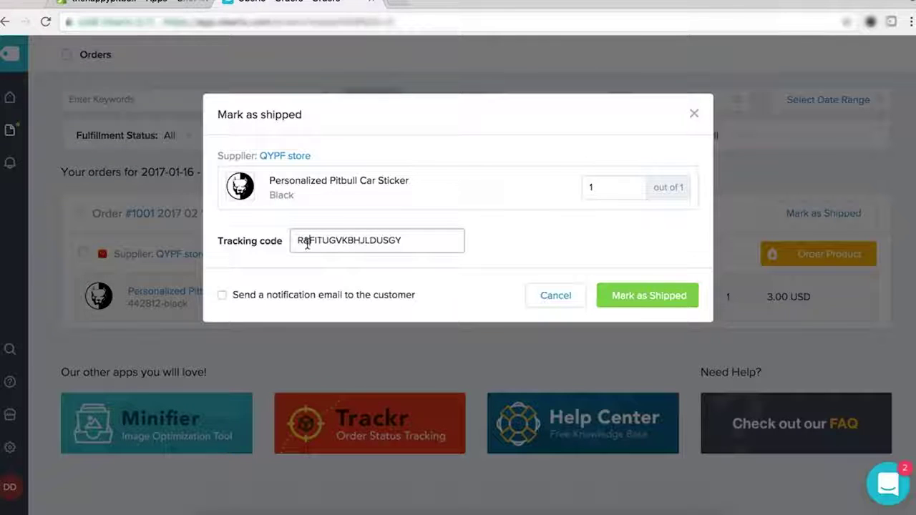
left_click(634, 295)
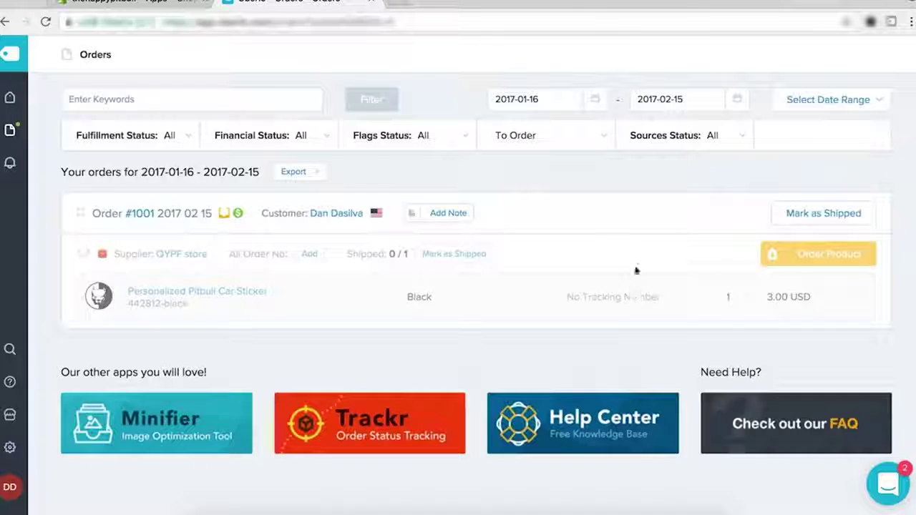
left_click(10, 130)
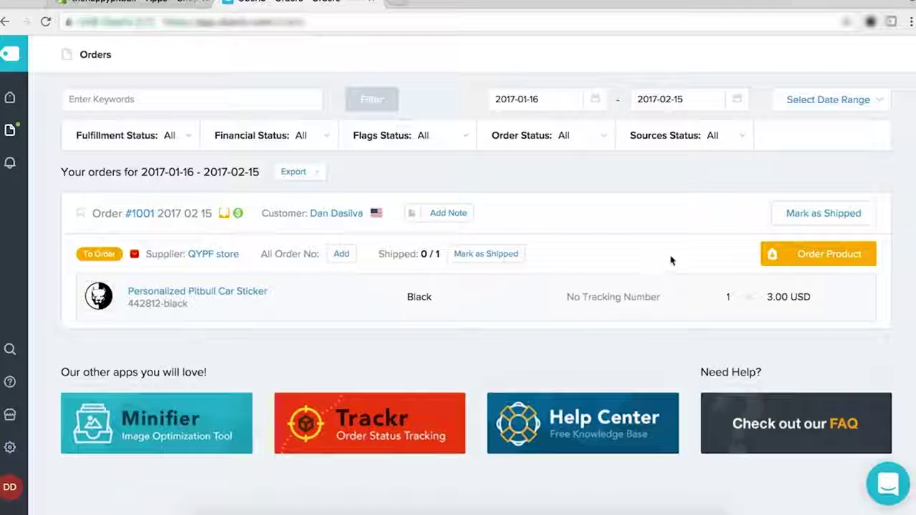
Re-submit the shipment with a different tracking code and reload the orders list.
left_click(818, 215)
left_click(418, 247)
type("y78huiojnfsa")
left_click(632, 290)
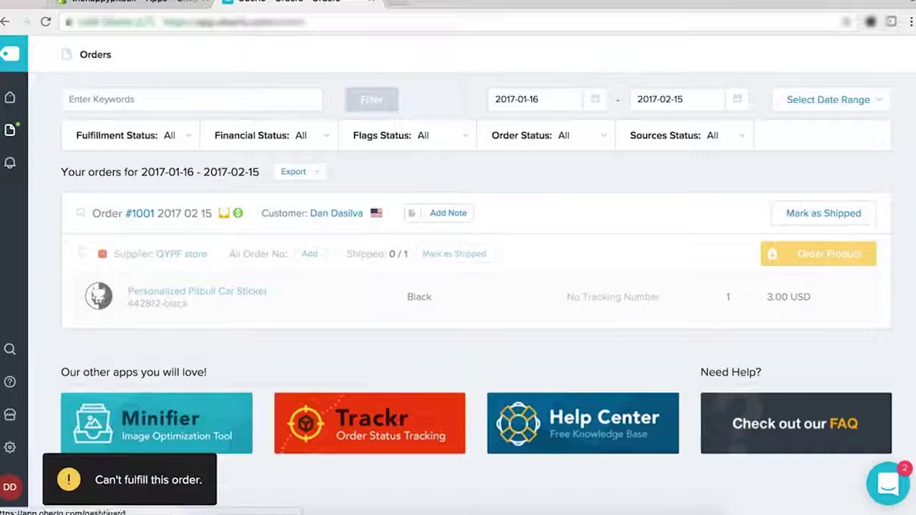
left_click(16, 135)
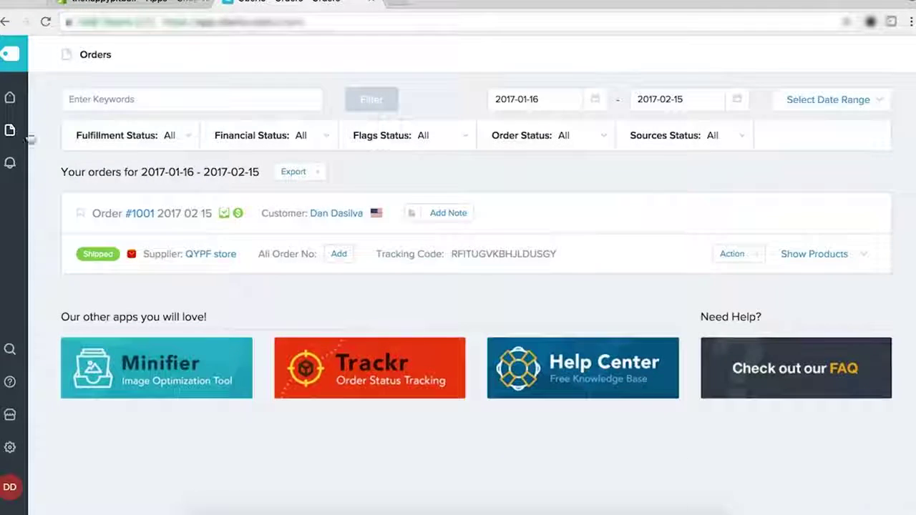
Expand and collapse order #1001's product list to check its shipped status.
left_click(828, 259)
left_click(828, 265)
left_click(827, 265)
left_click(827, 265)
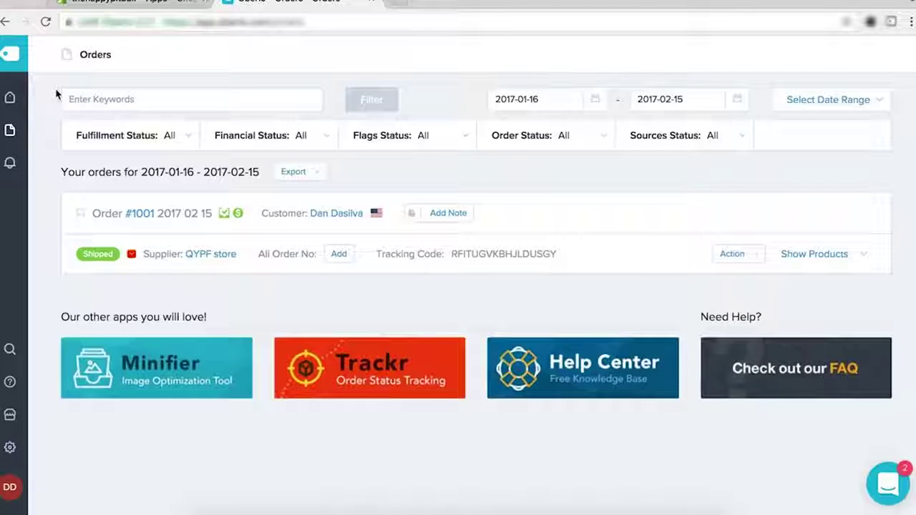